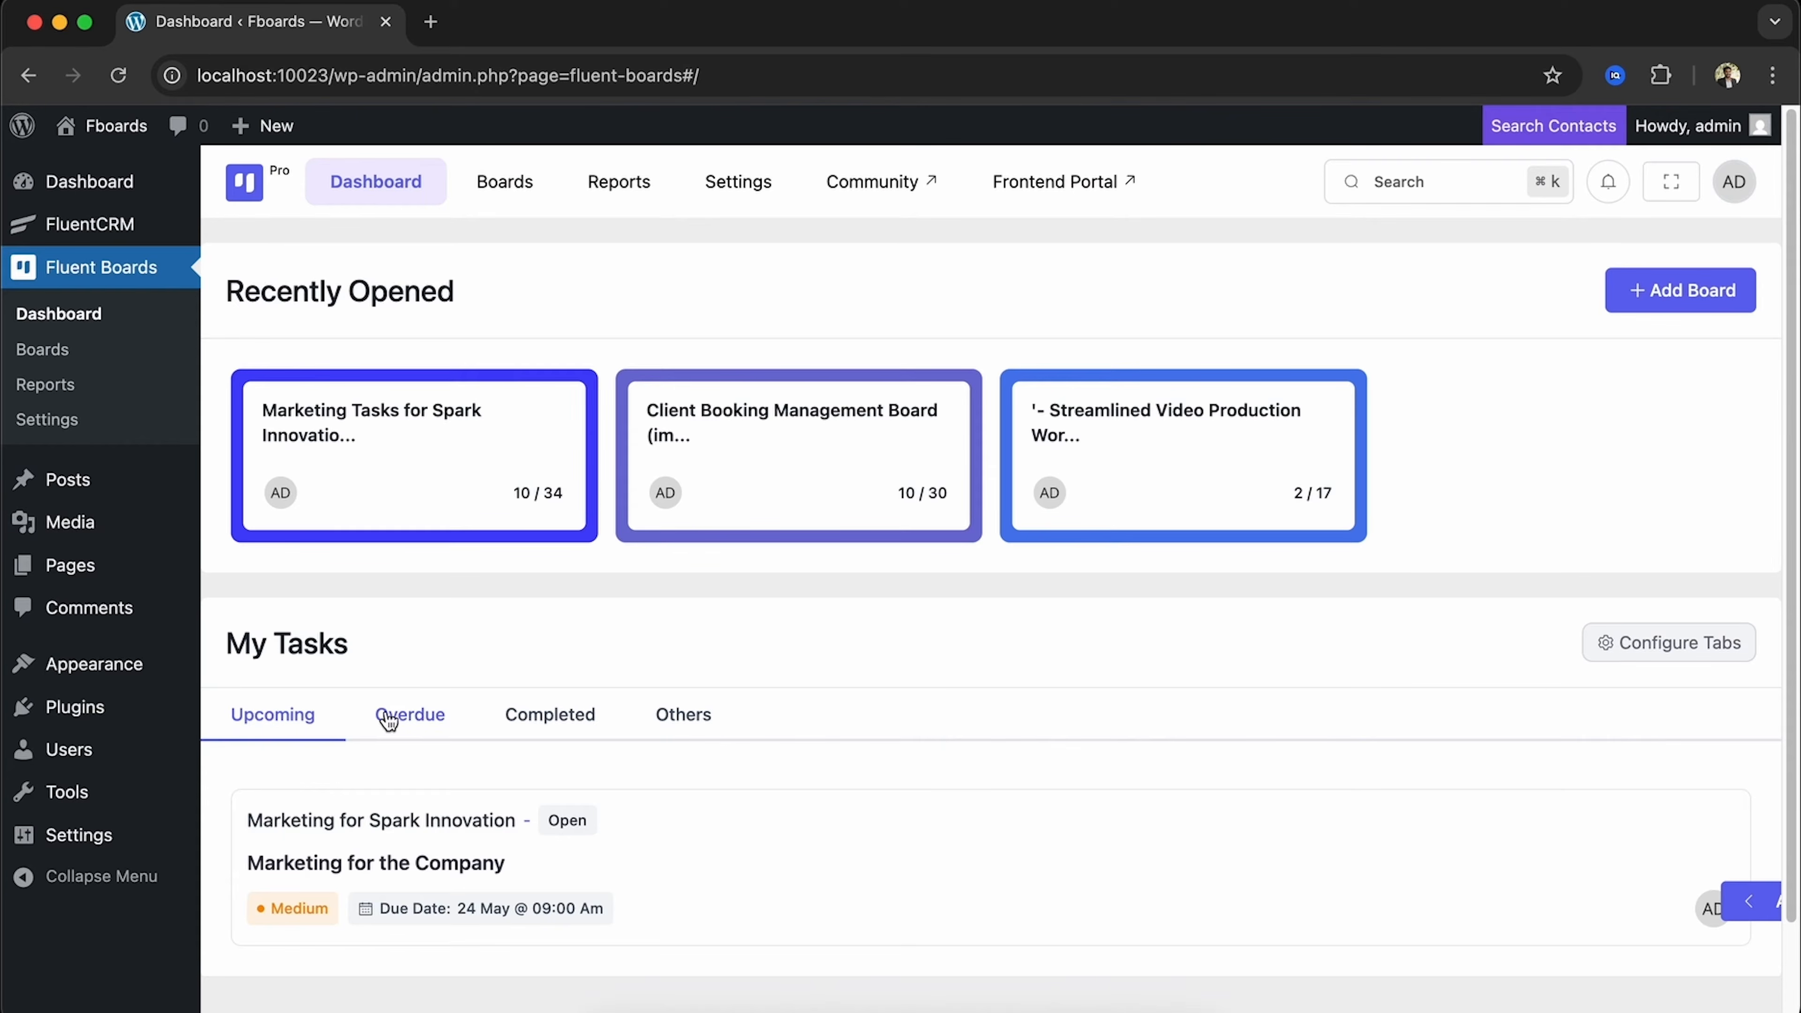
View the Overdue, Completed and Others task lists in My Tasks, then open the tab configuration
left_click(414, 722)
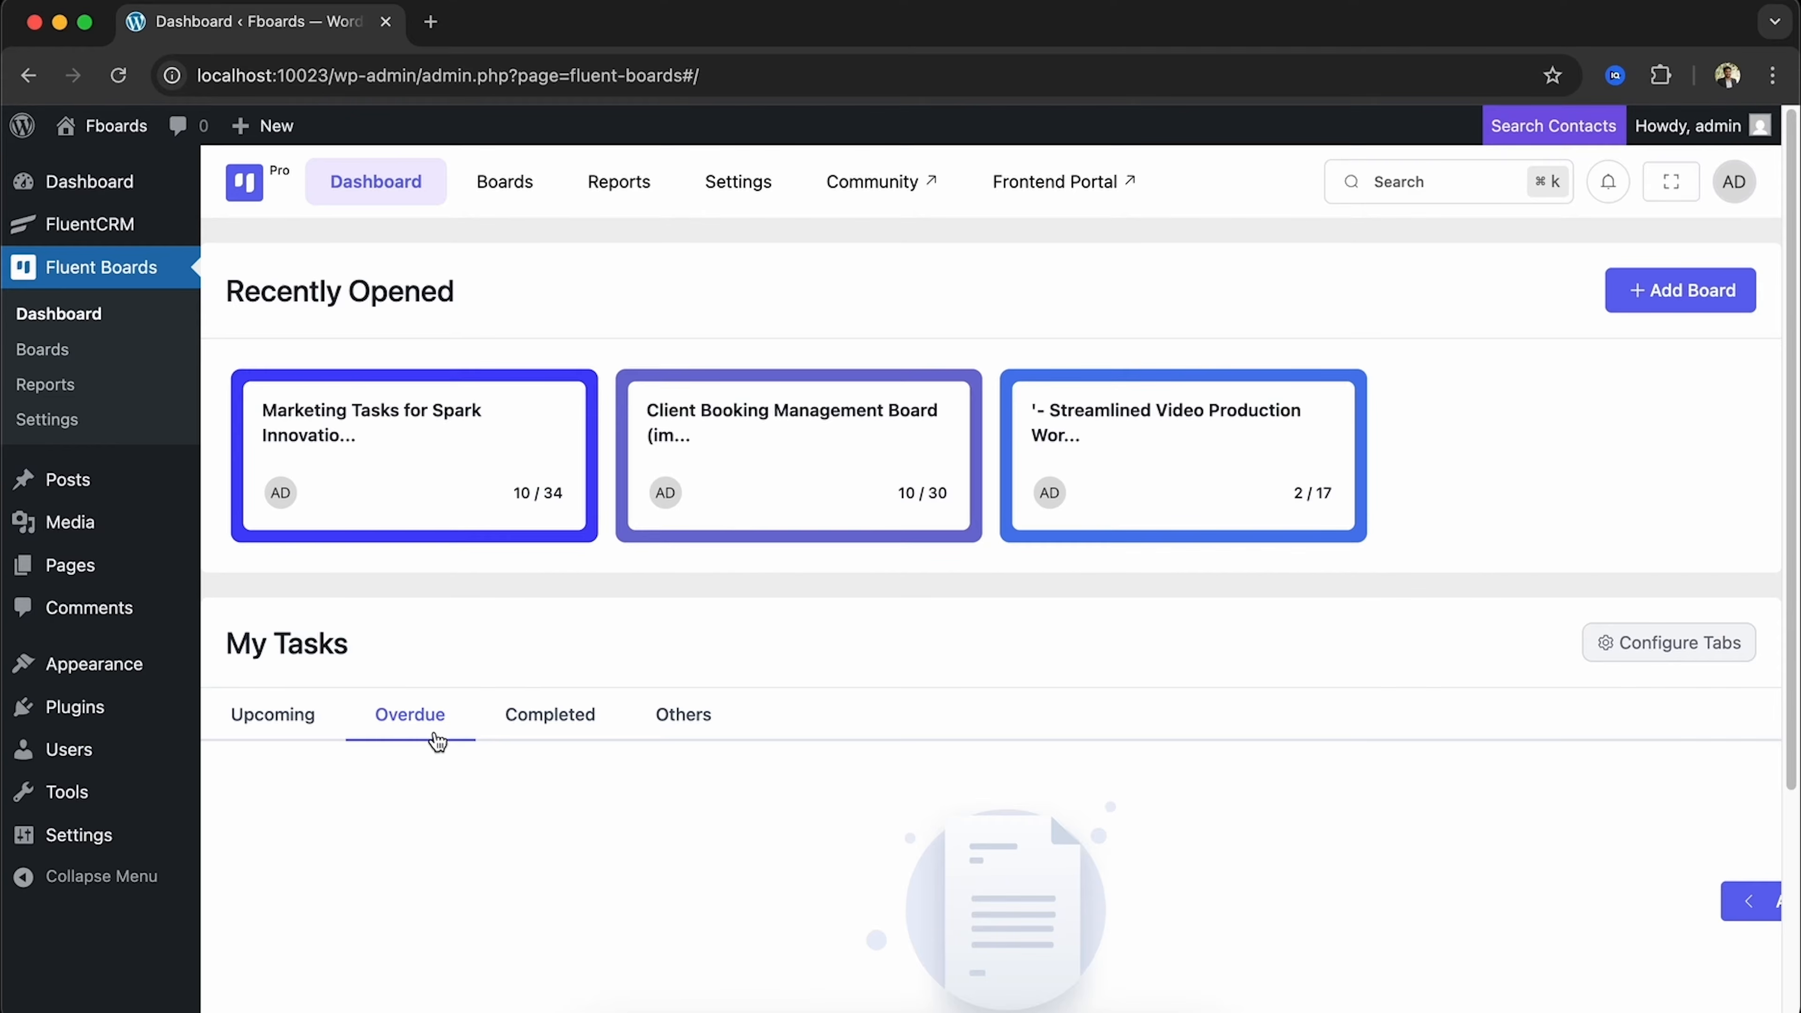
left_click(535, 742)
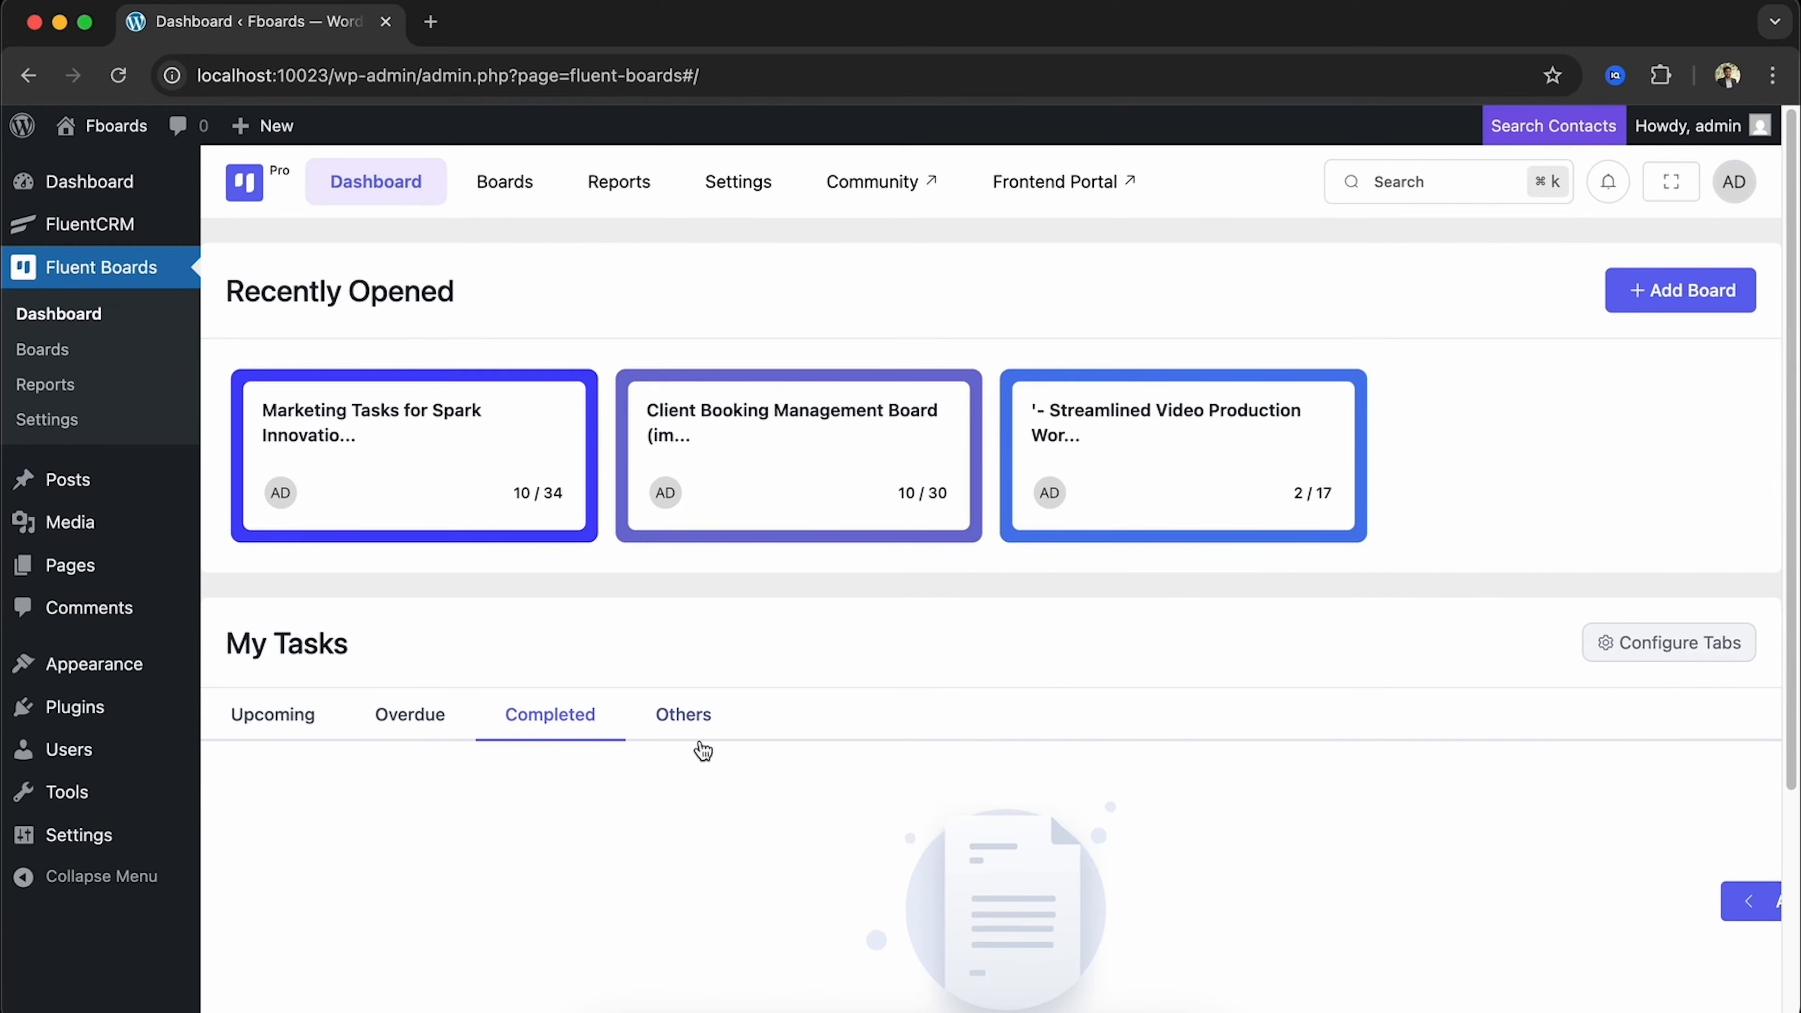
left_click(679, 713)
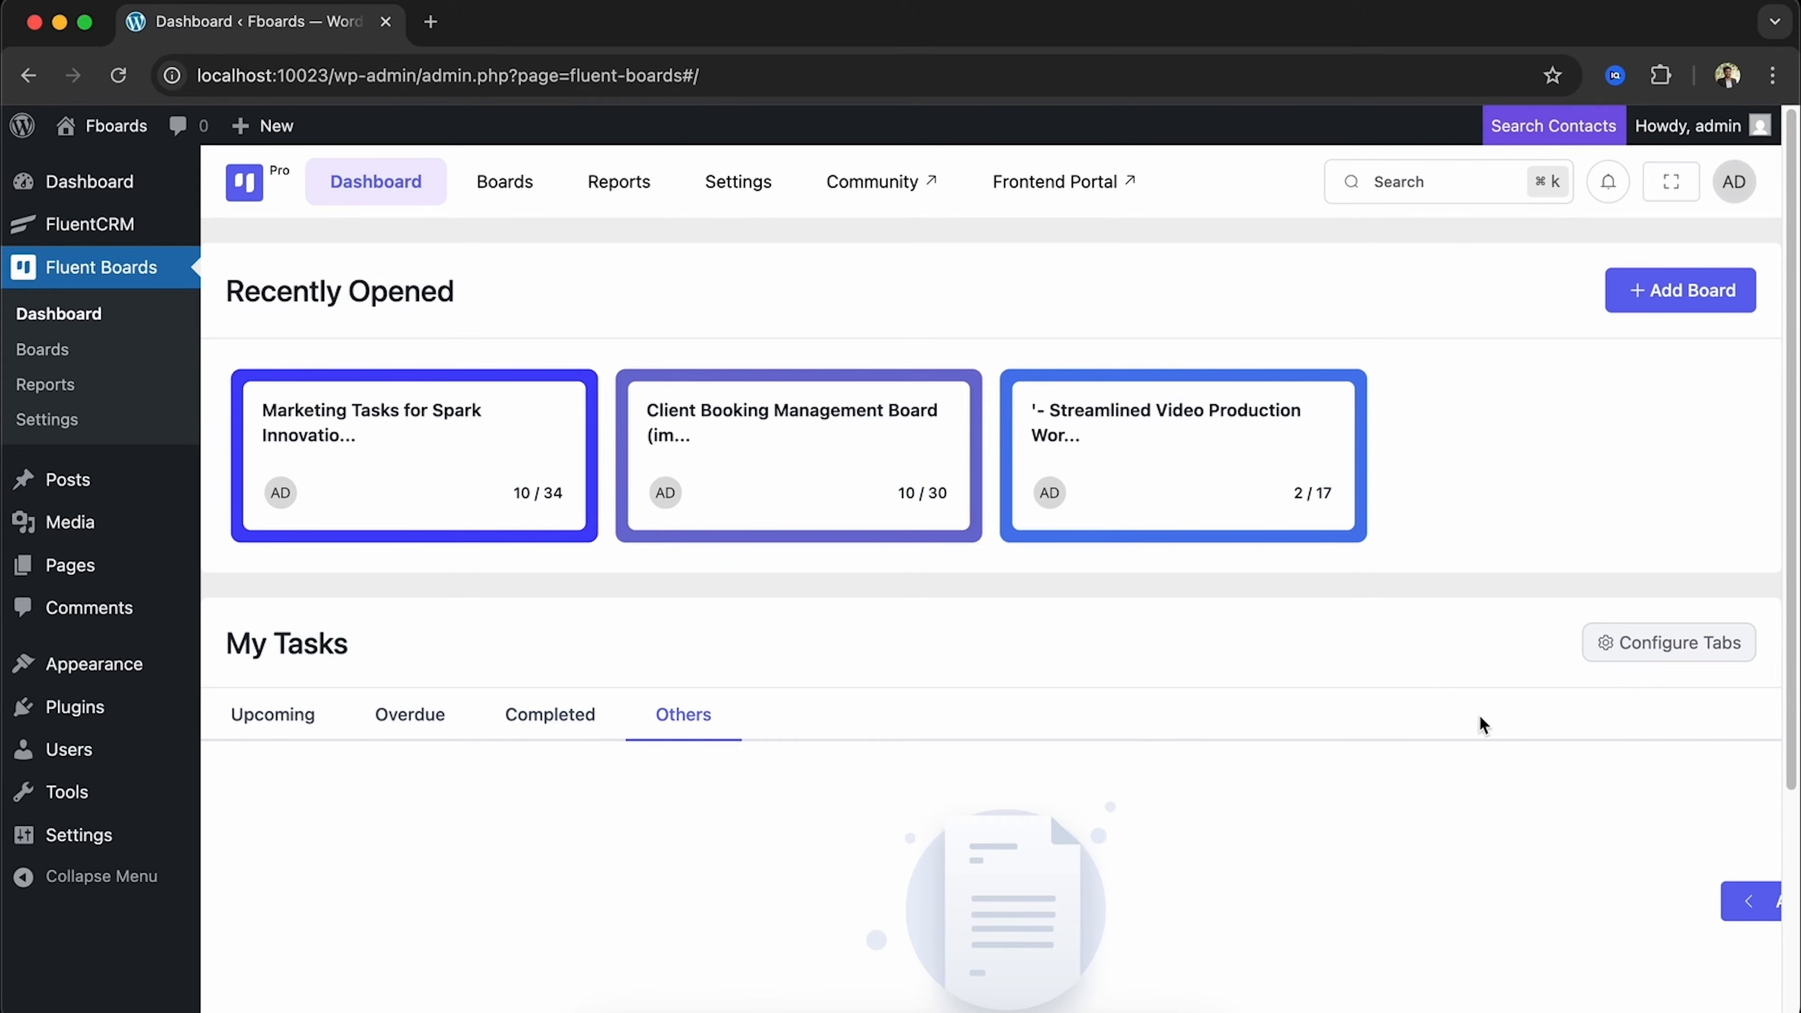
left_click(1682, 643)
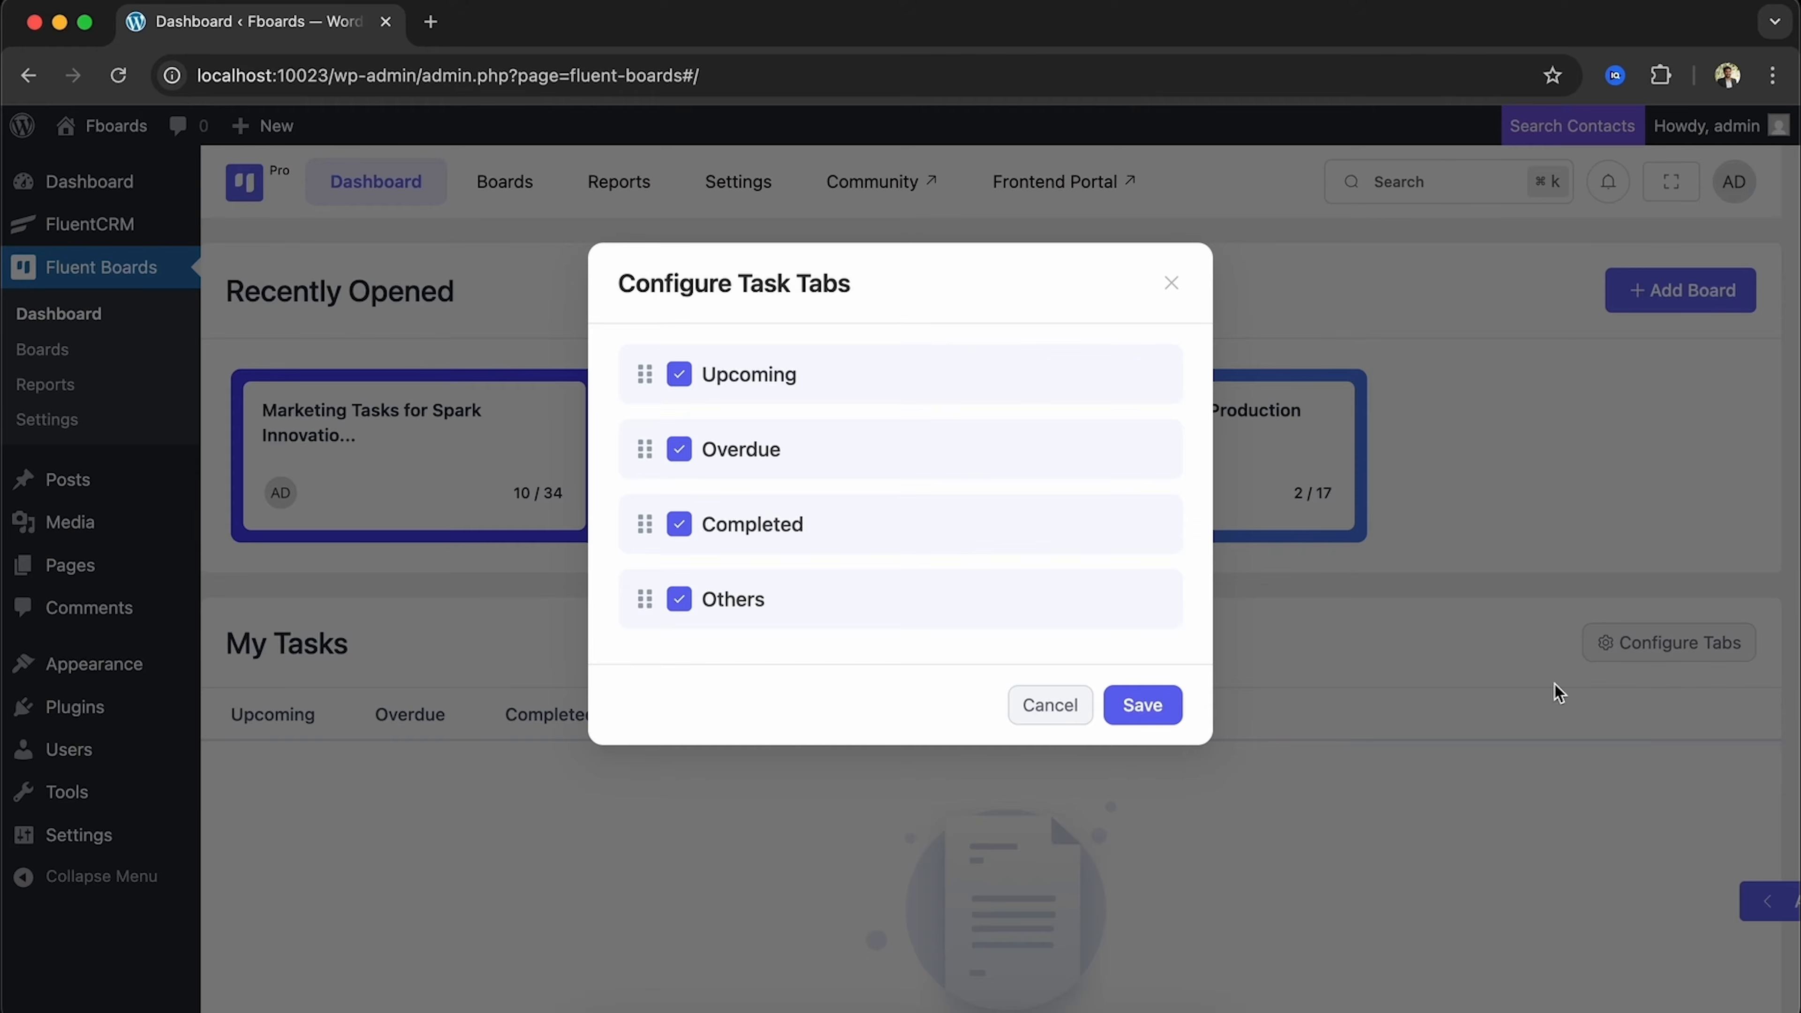
Toggle the Others tab off and back on, nudge the Completed tab's position, and save all four tabs
left_click(681, 600)
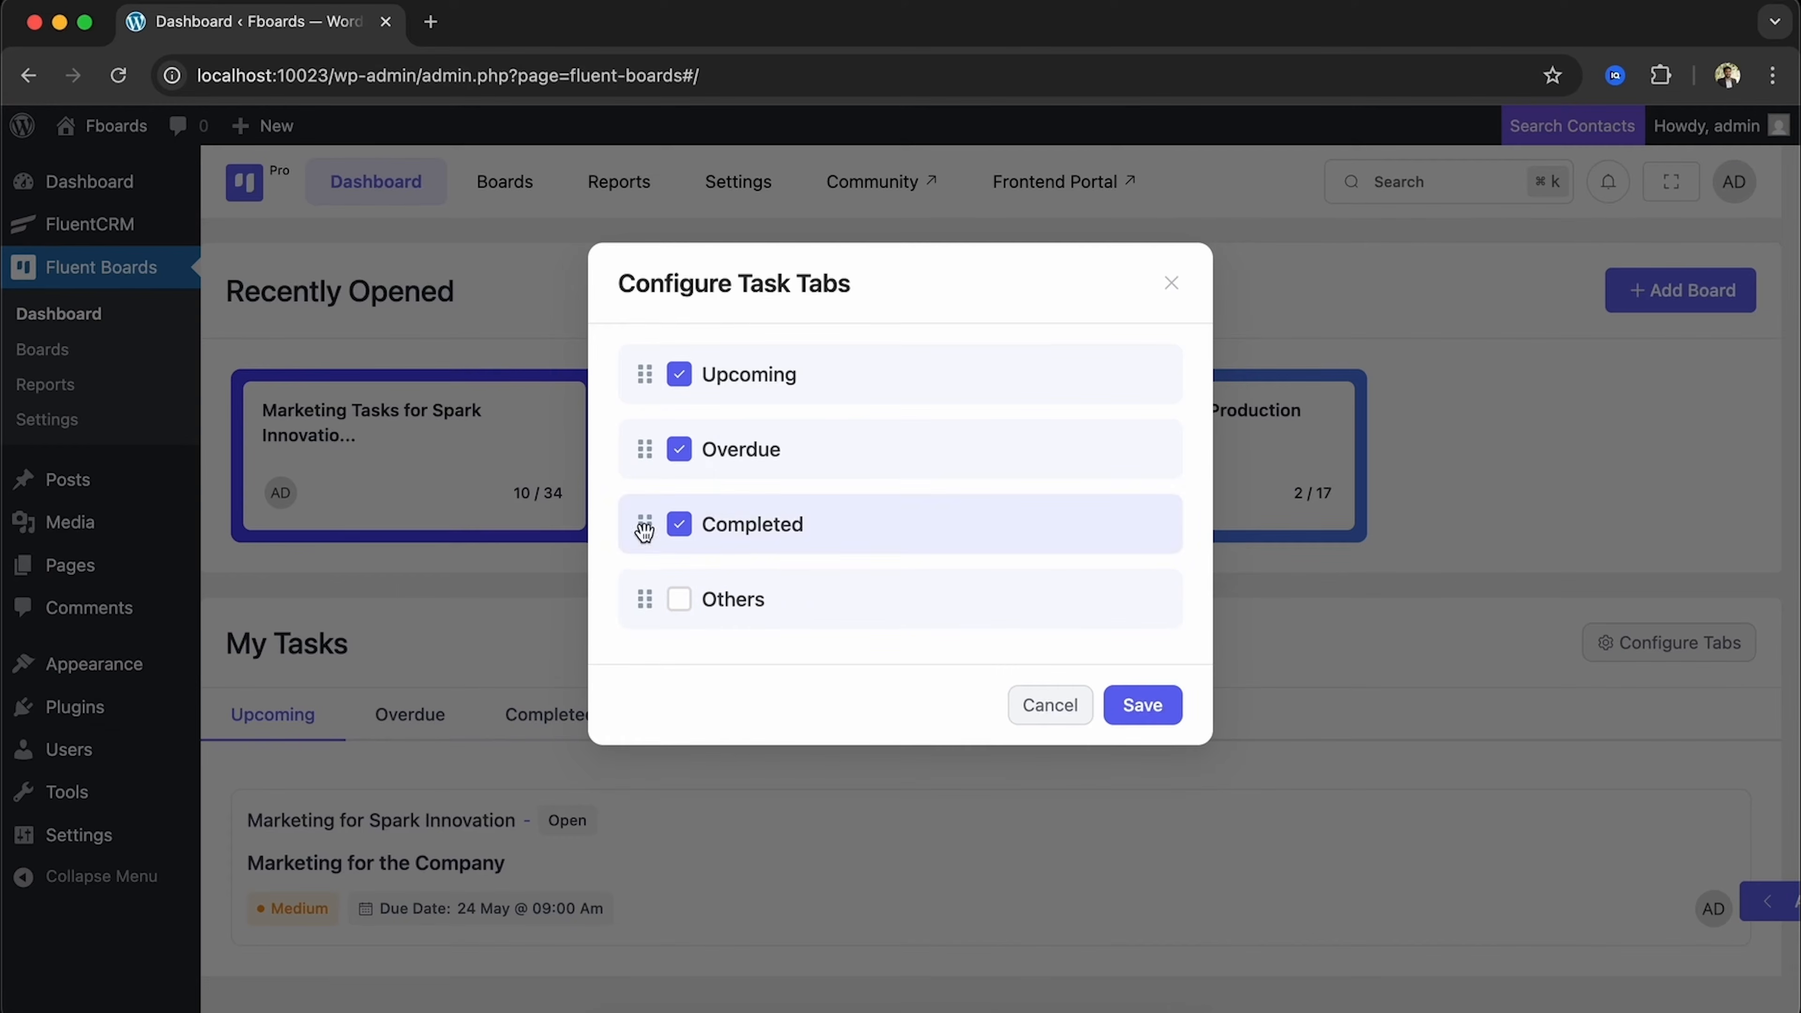
mouse_move(641, 525)
left_mouse_down()
mouse_move(637, 440)
mouse_move(645, 524)
left_mouse_up()
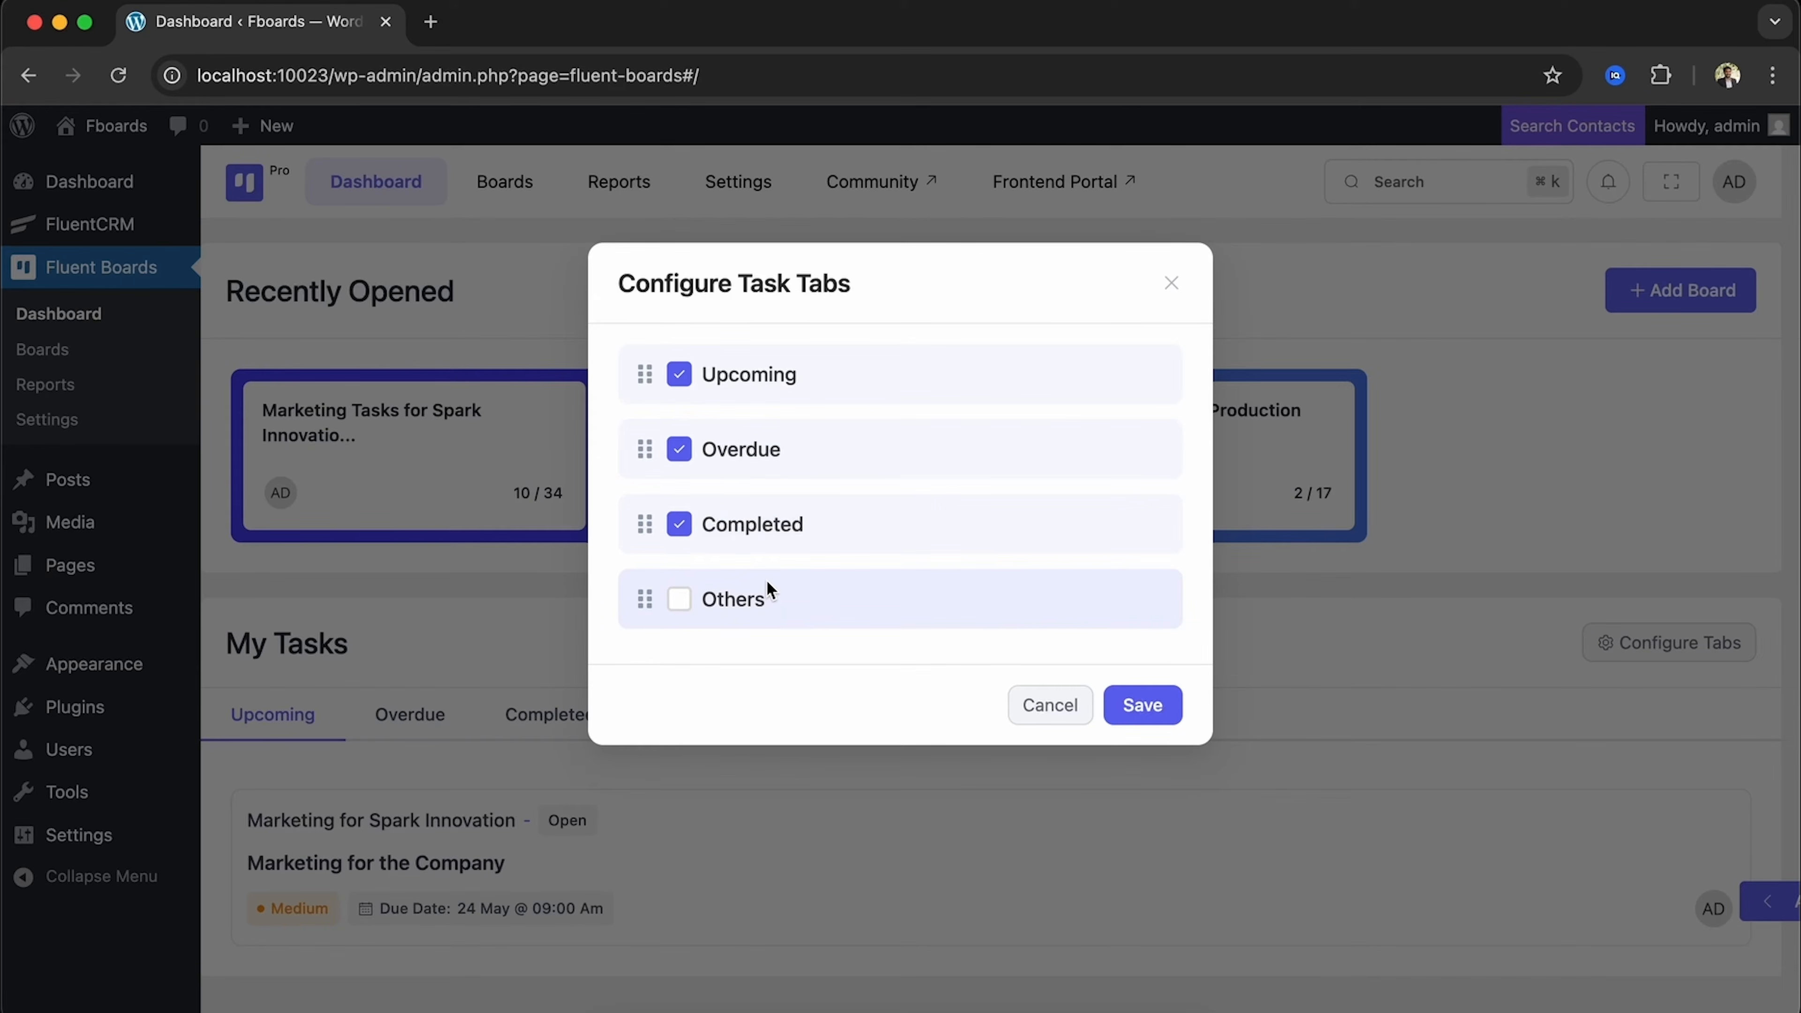
left_click(682, 599)
left_click(1145, 705)
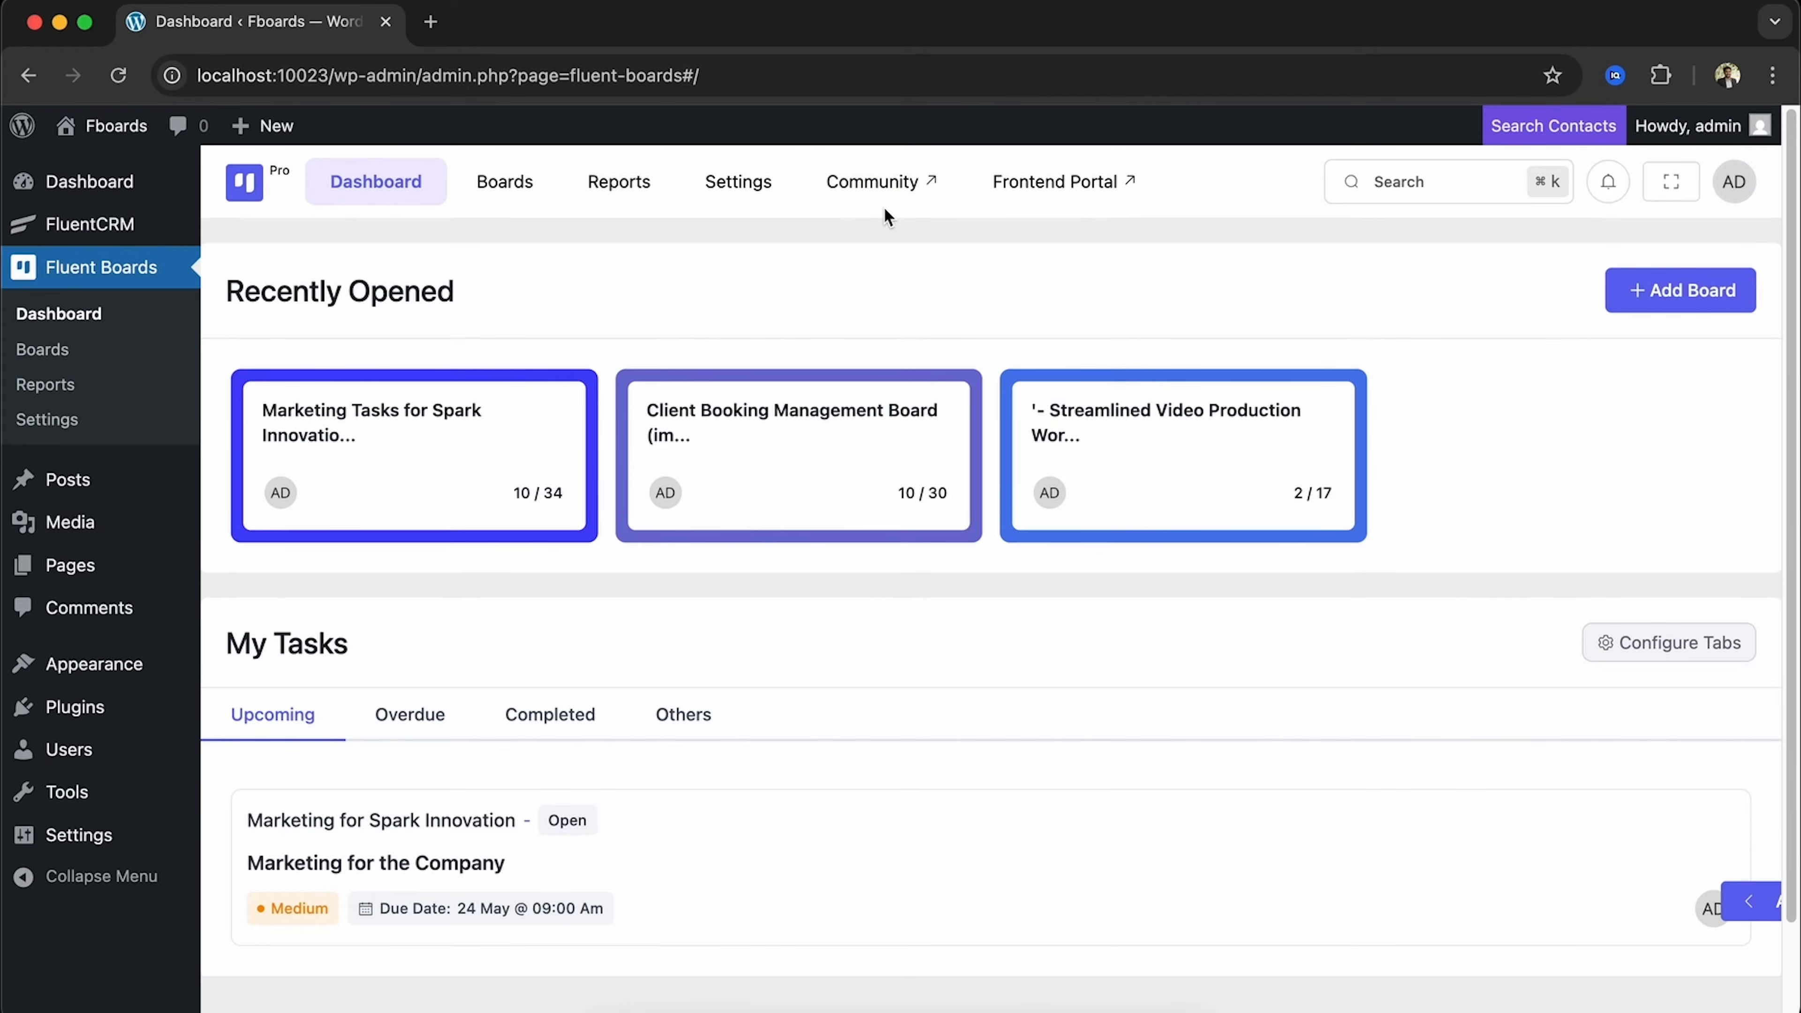
On the Boards page, search boards for 'Client' and filter to Active boards
left_click(512, 186)
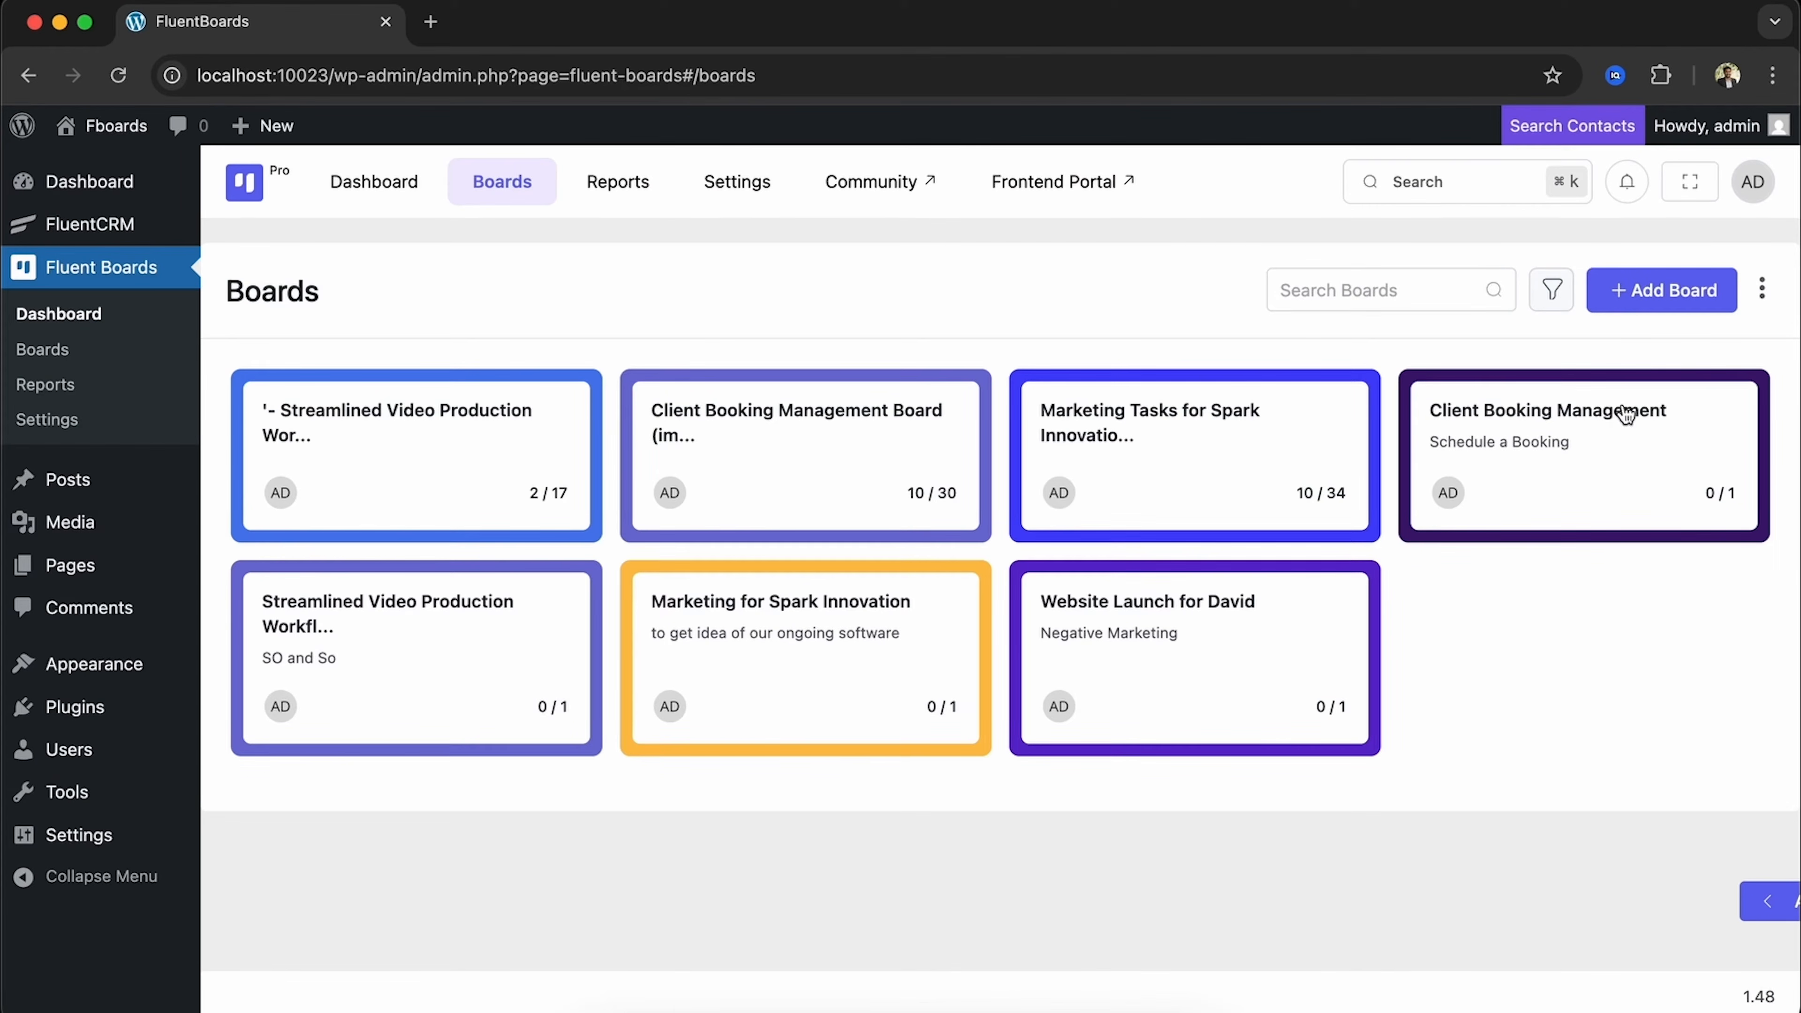
left_click(1344, 292)
type("Cli")
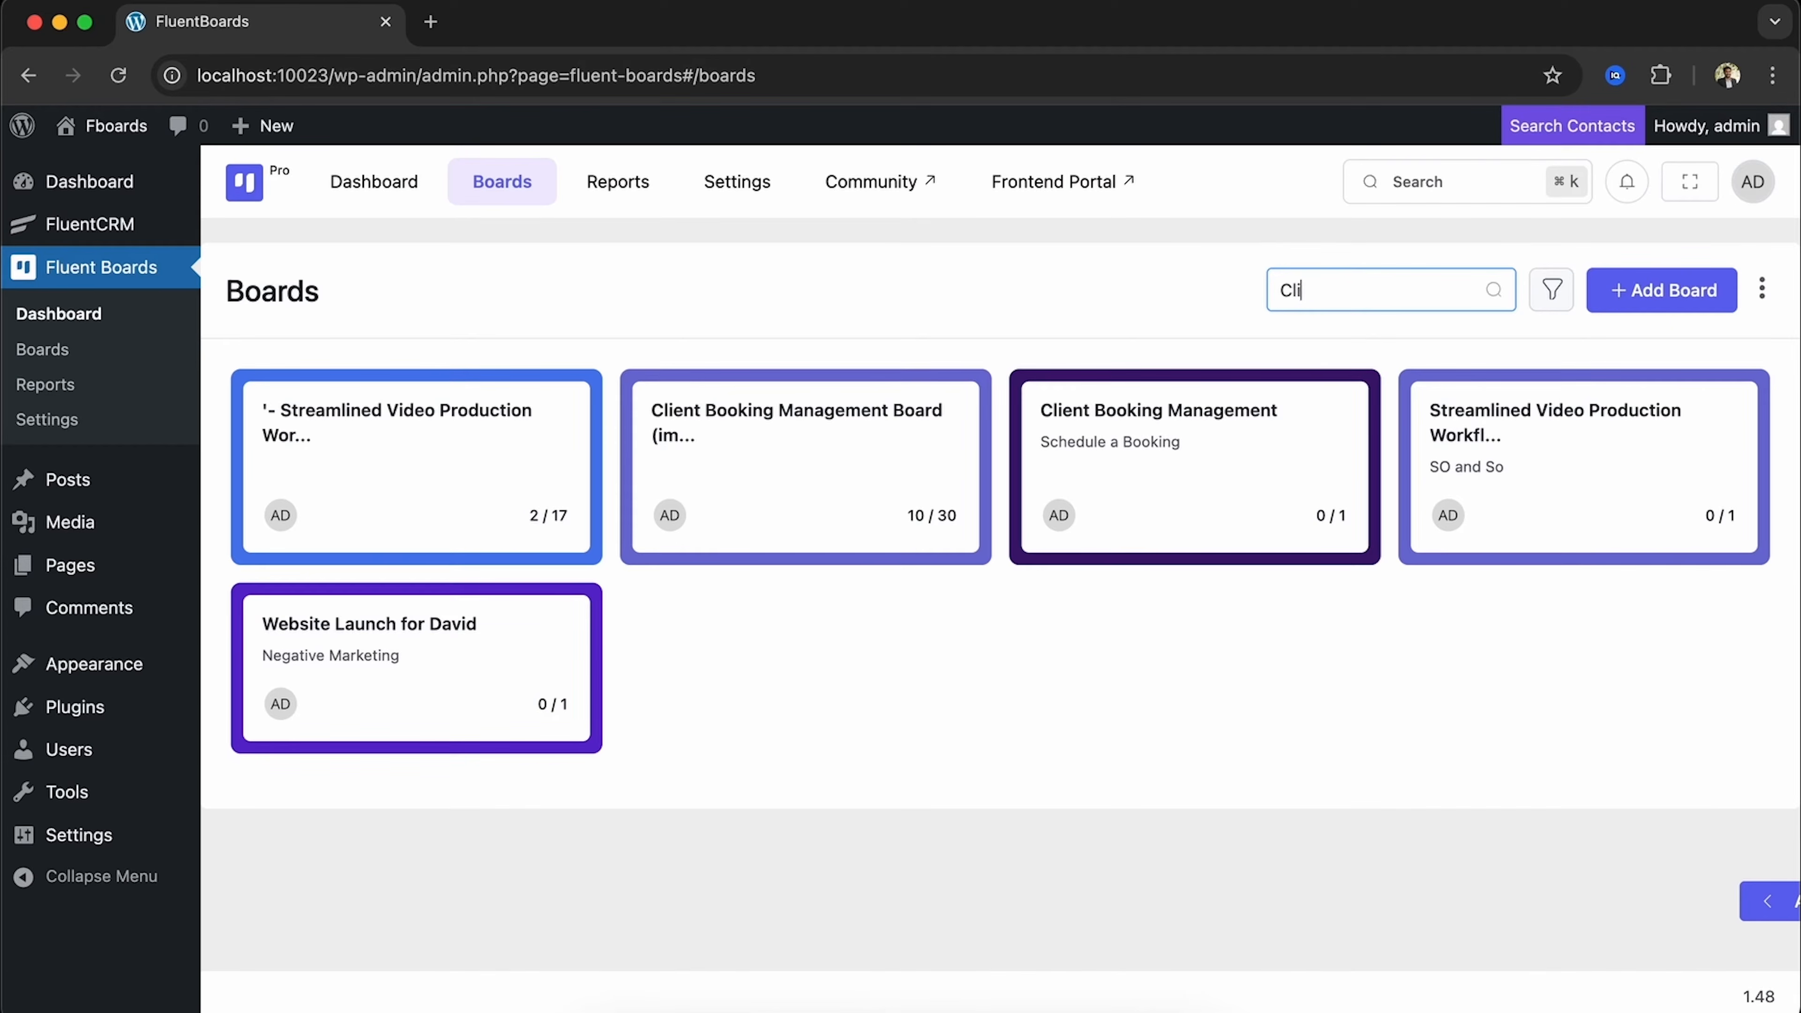
type("ent")
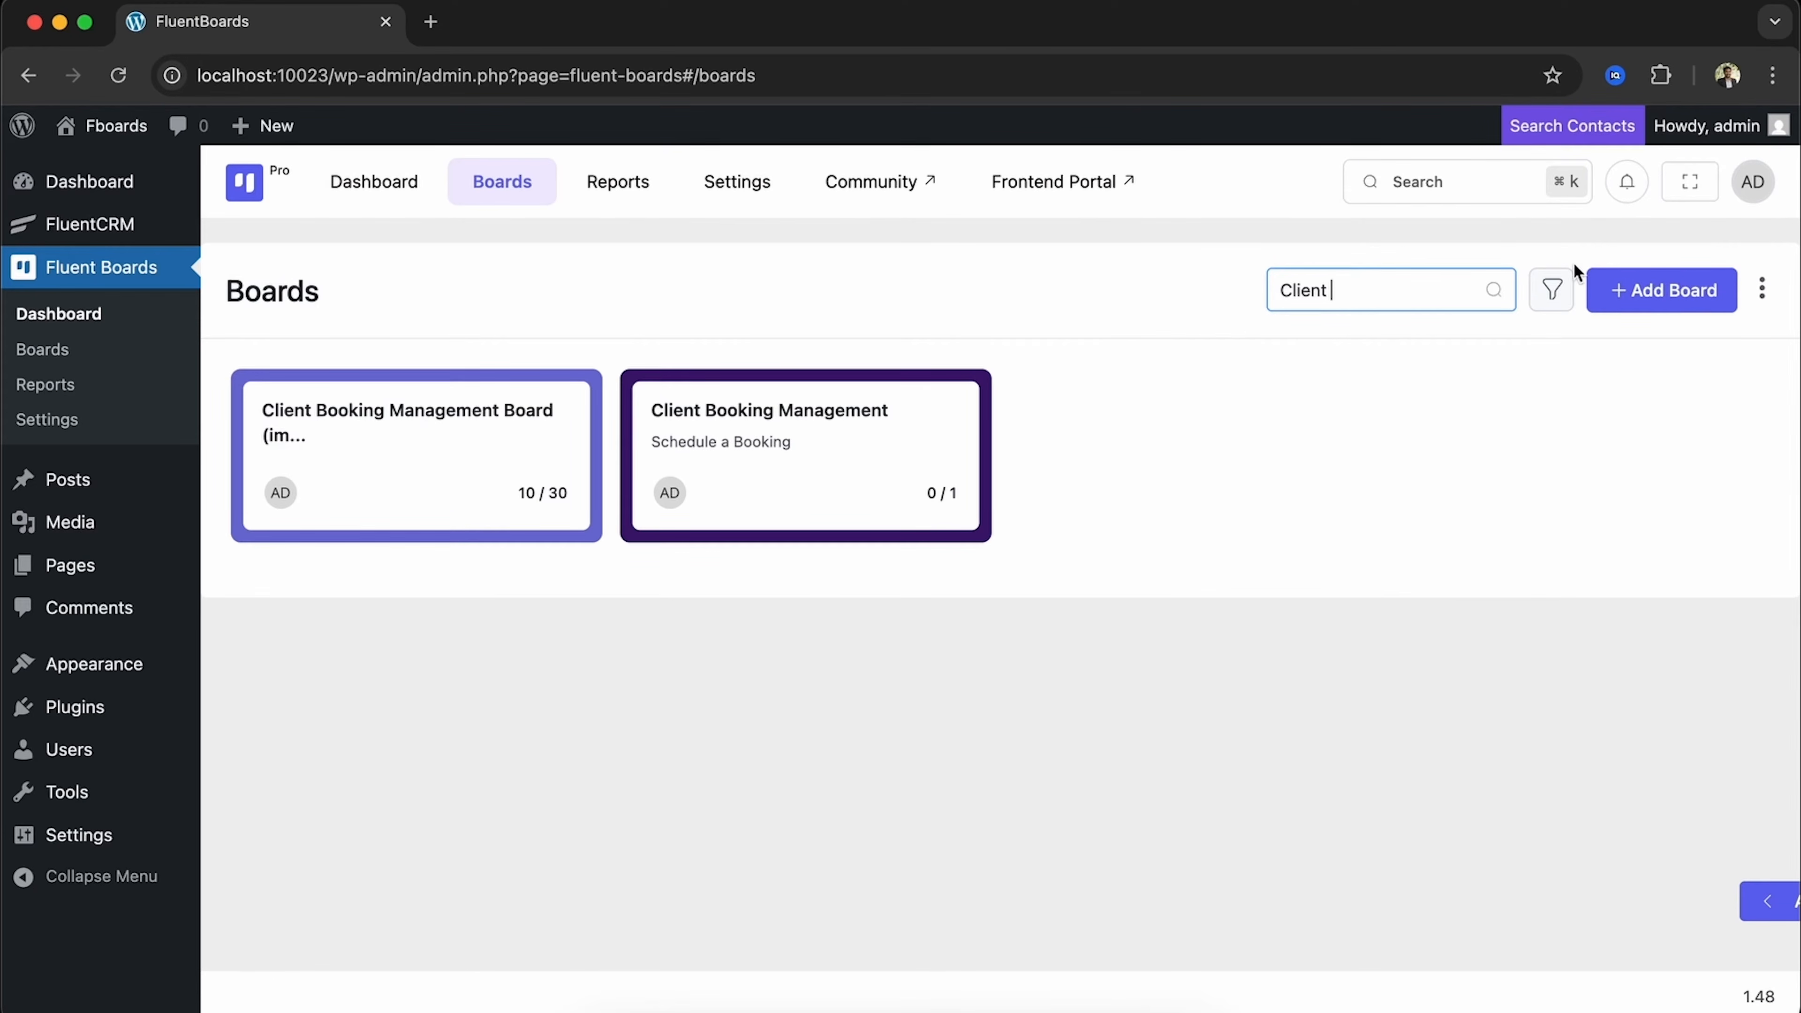
left_click(1551, 295)
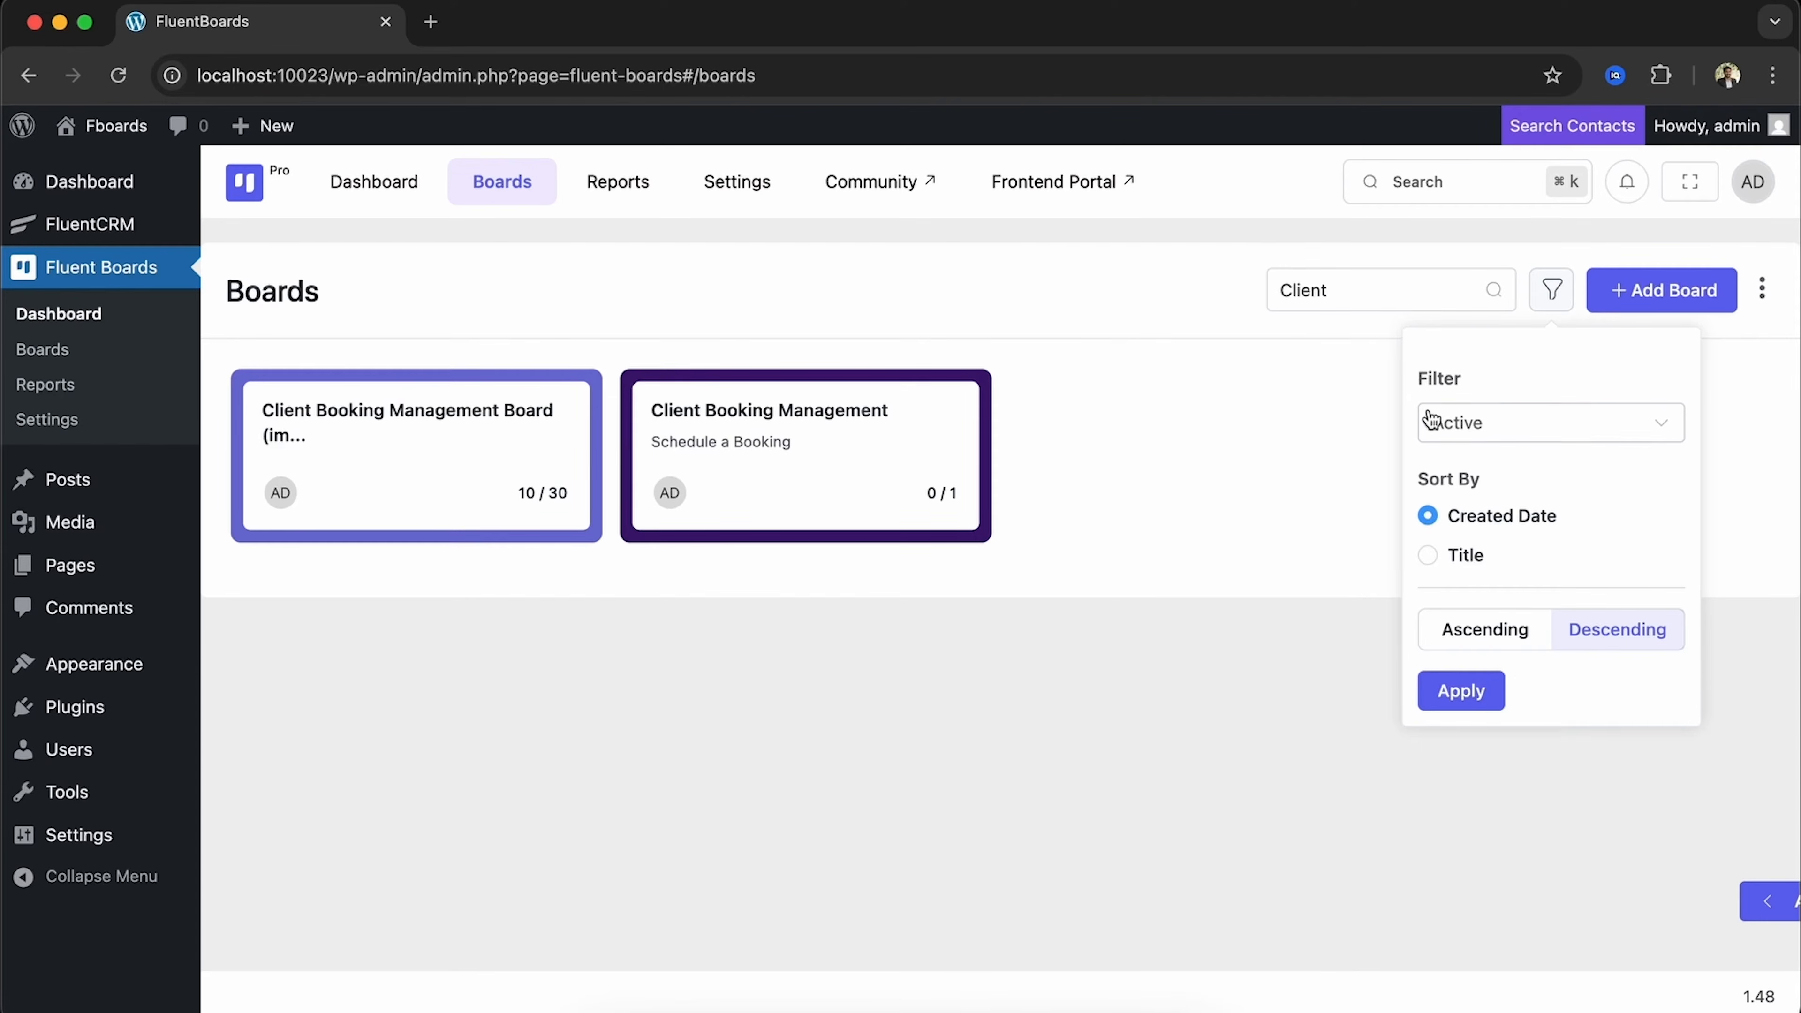
left_click(1449, 422)
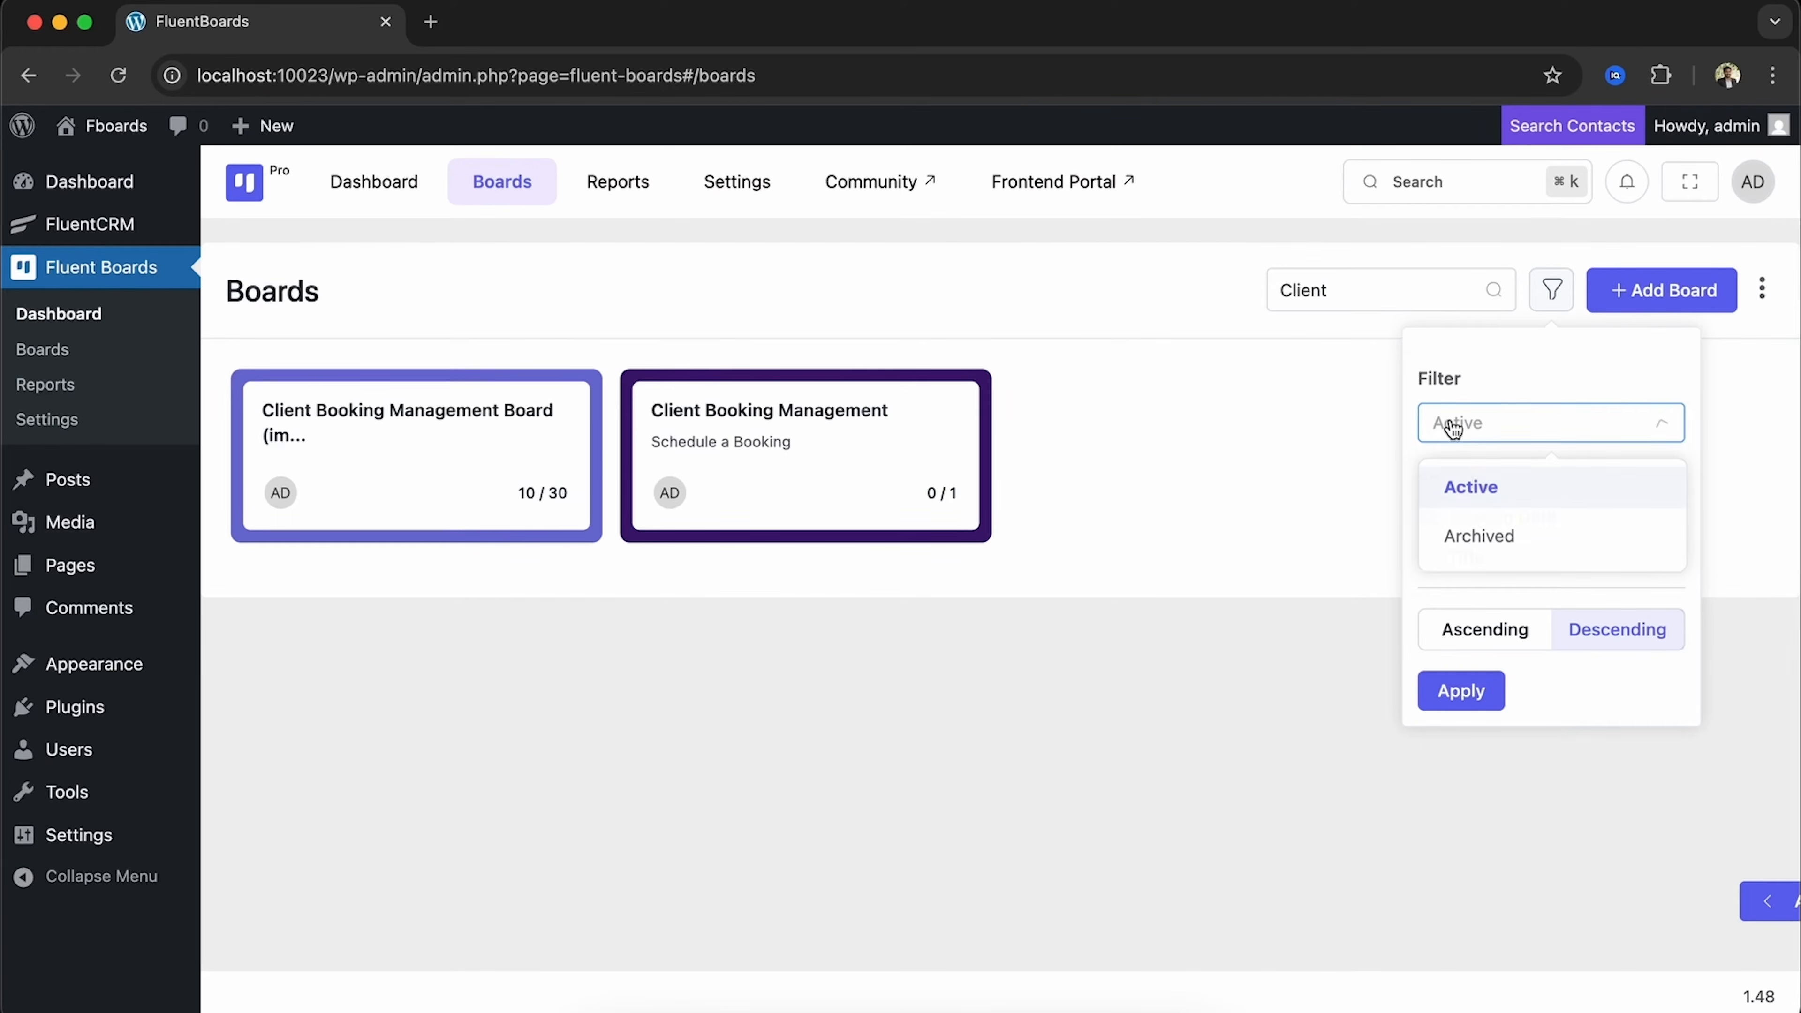
left_click(1482, 488)
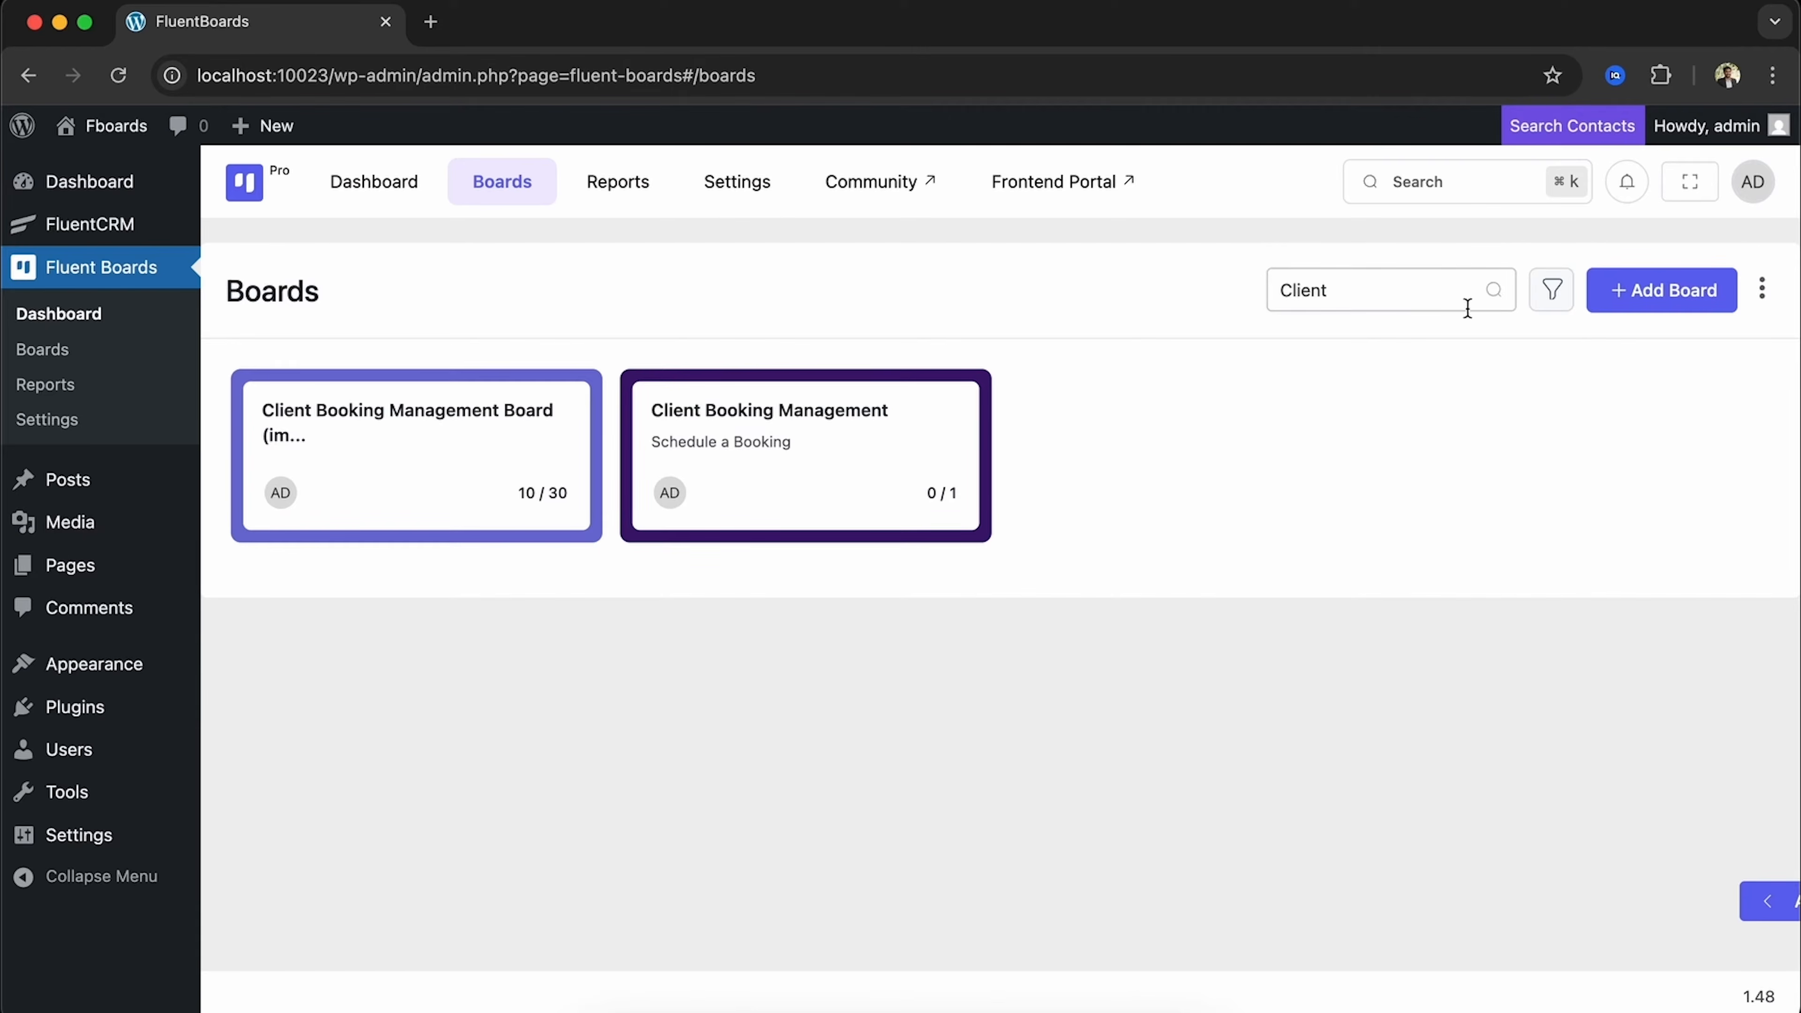
Clear the search, sort boards in ascending order, and bring up the import options menu
left_click(1462, 293)
key("BackSpace")
key("BackSpace")
key("BackSpace")
key("BackSpace")
key("BackSpace")
key("BackSpace")
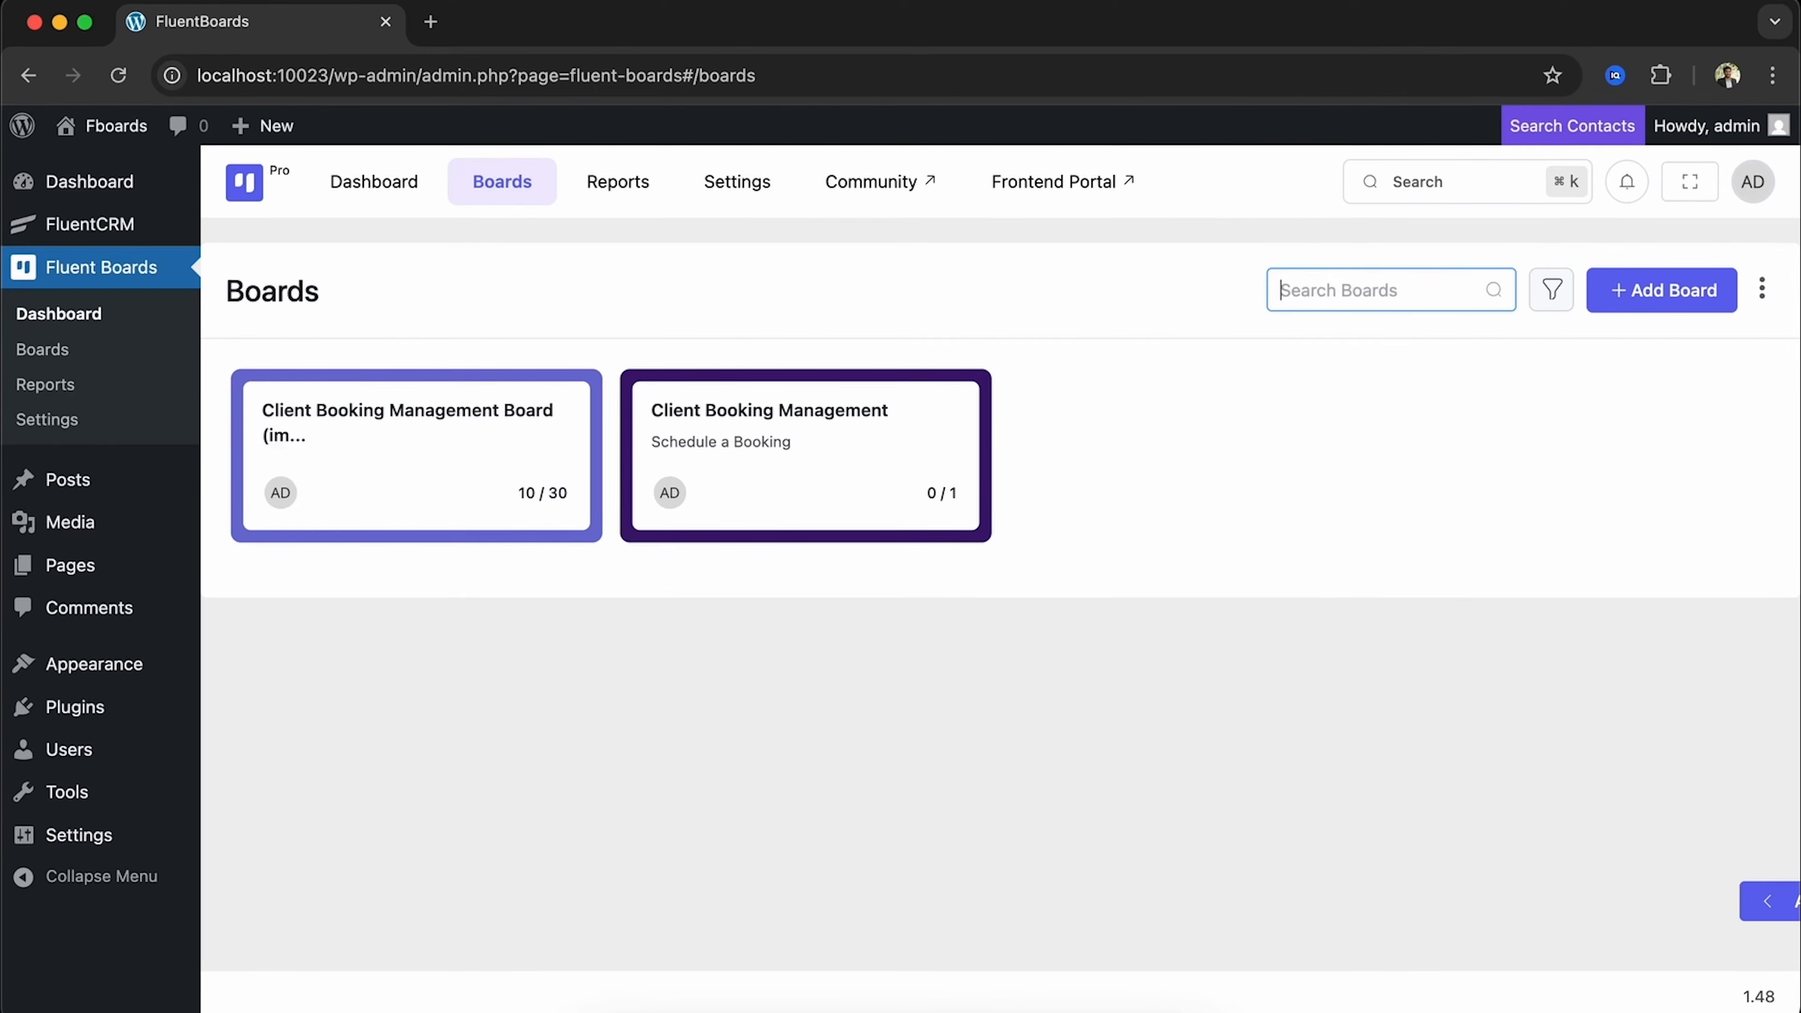
left_click(1554, 300)
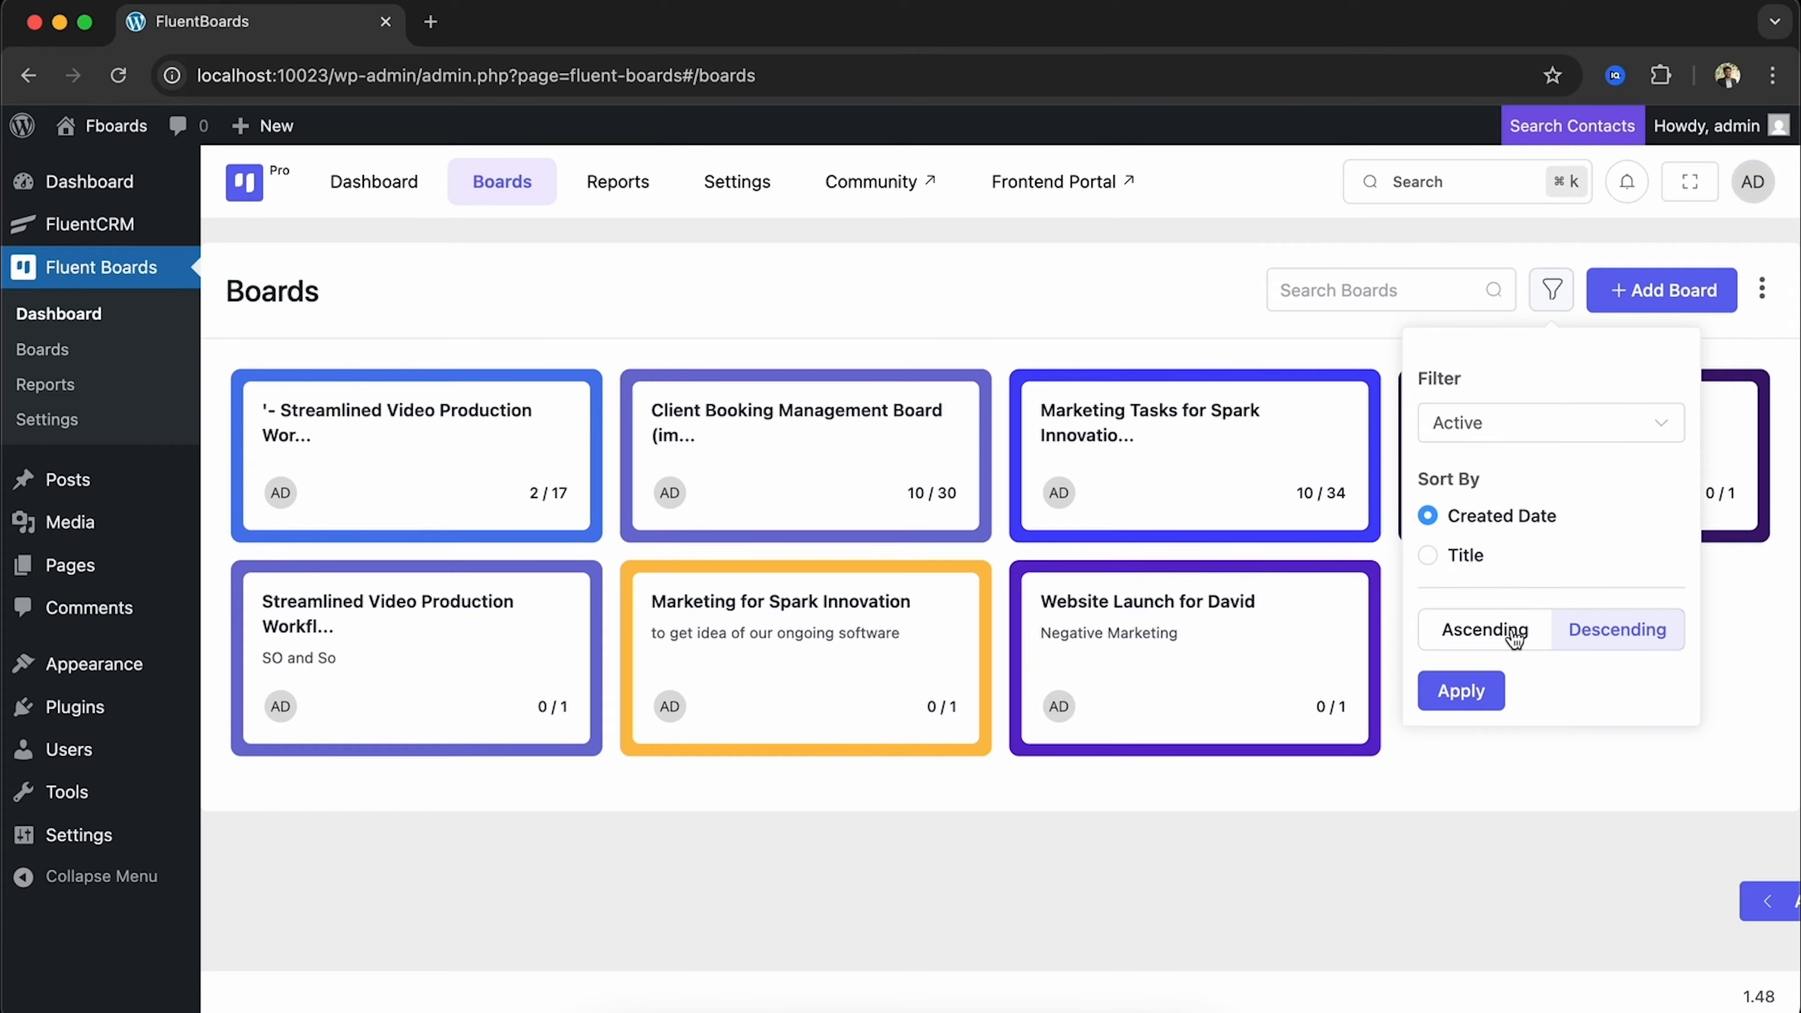
left_click(1496, 637)
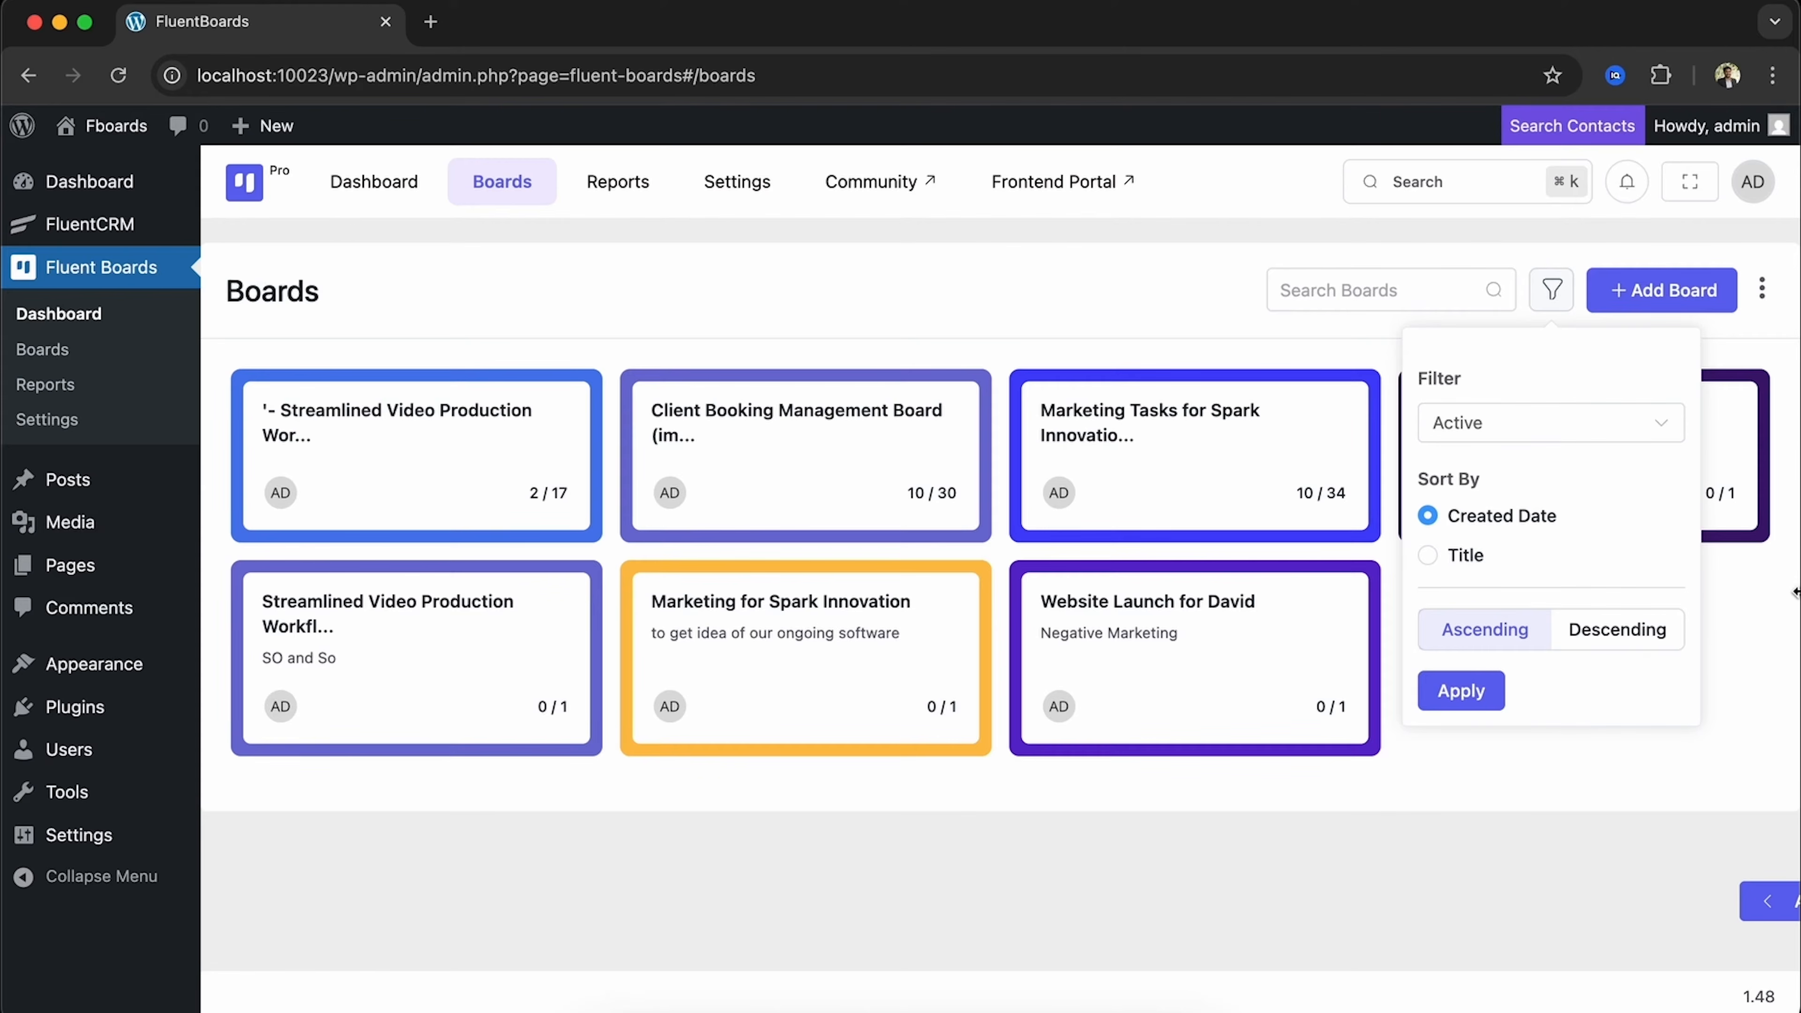
left_click(1765, 291)
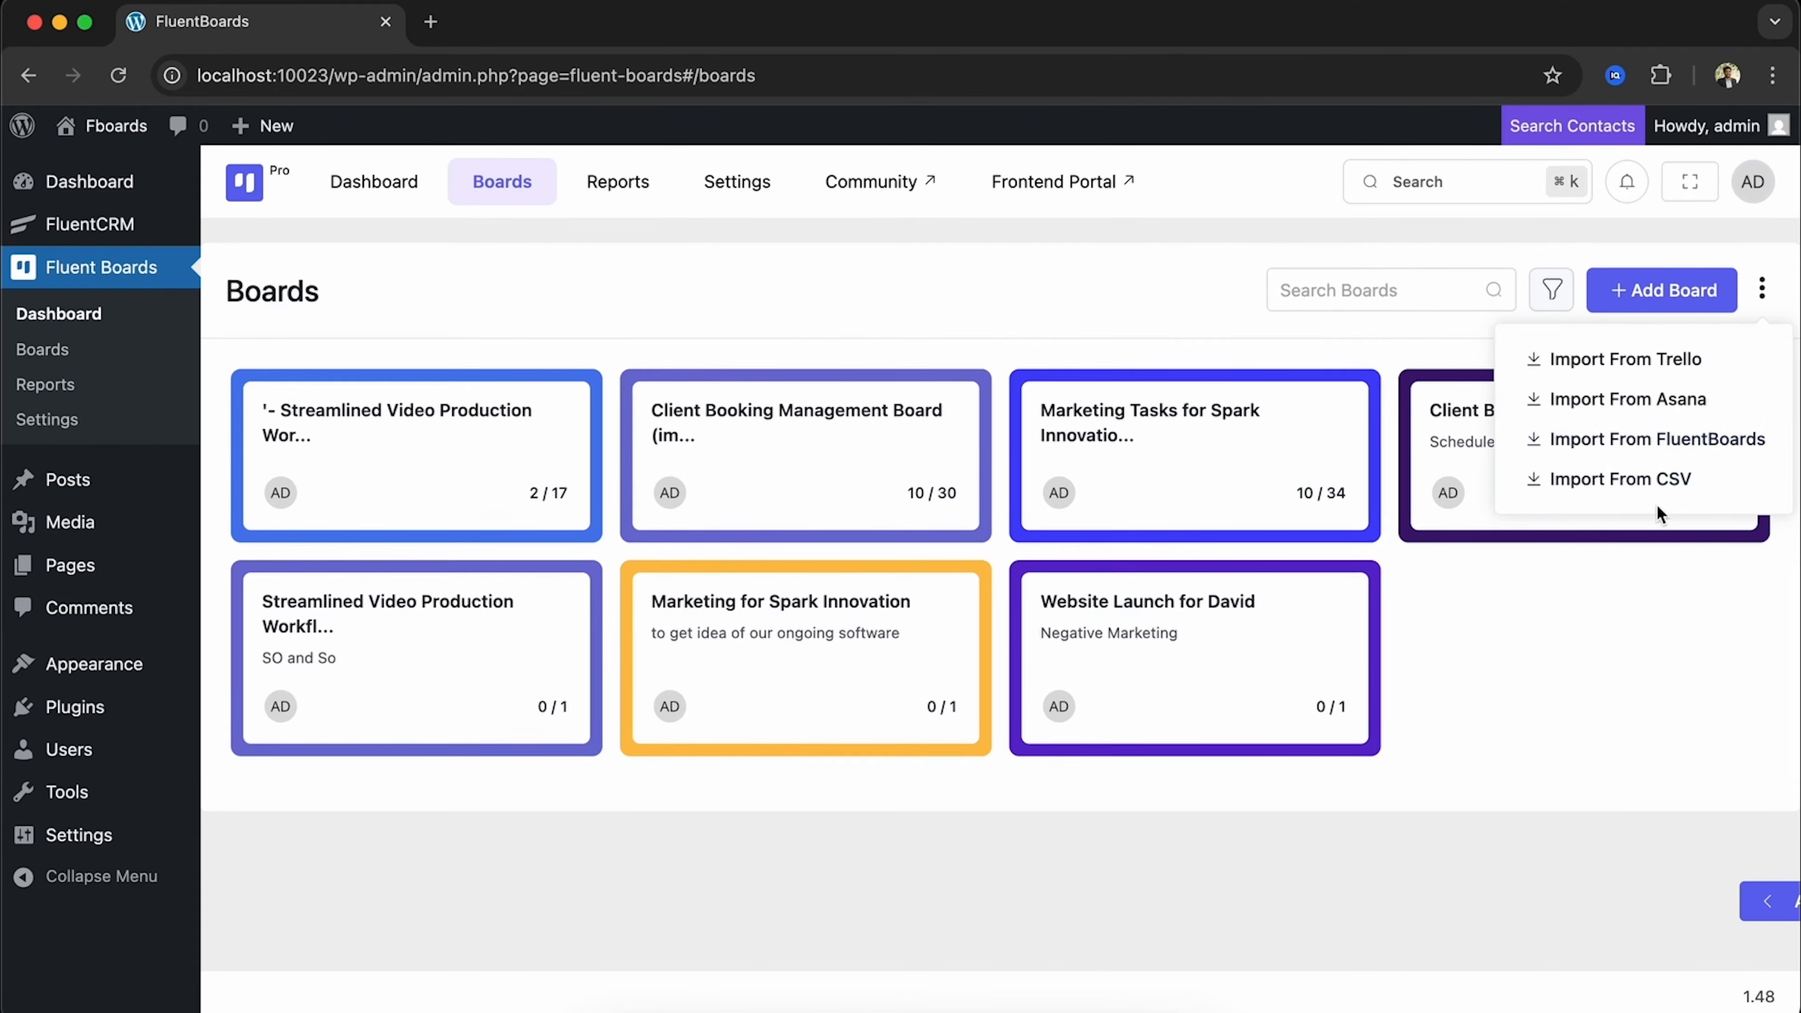
Open the Import From FluentBoards JSON upload panel, then close it
left_click(1634, 442)
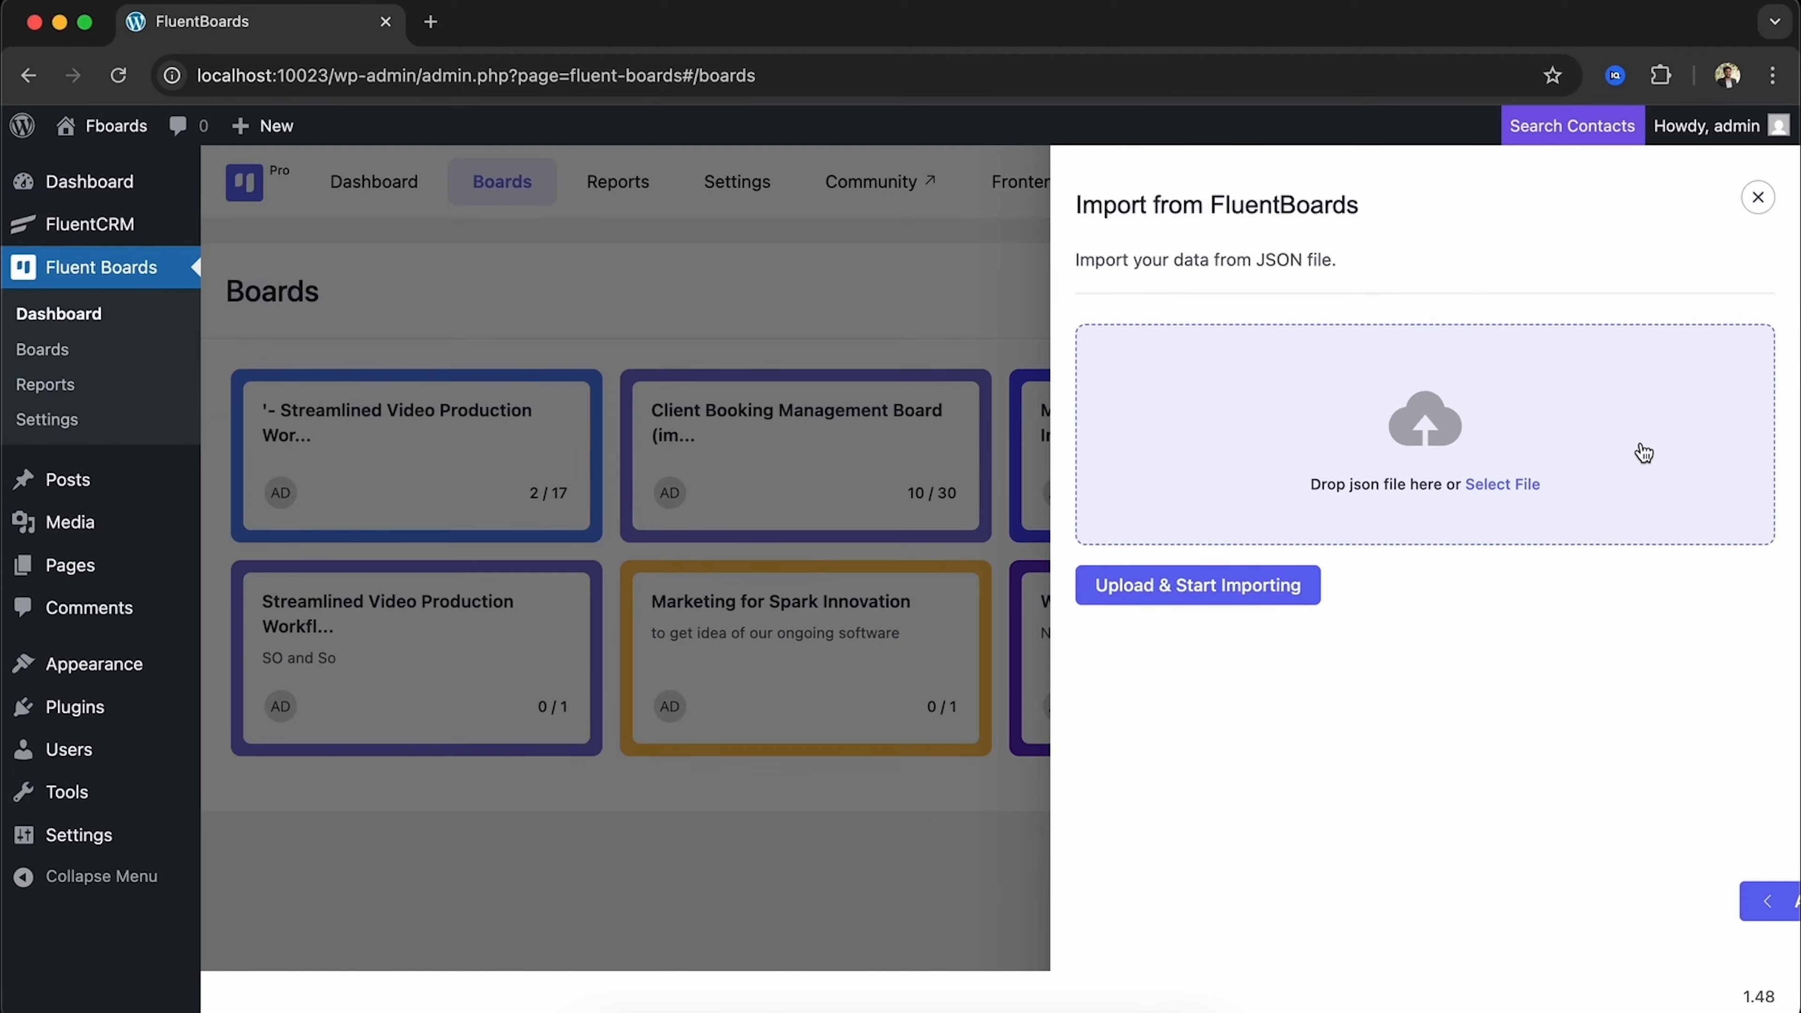
left_click(1757, 197)
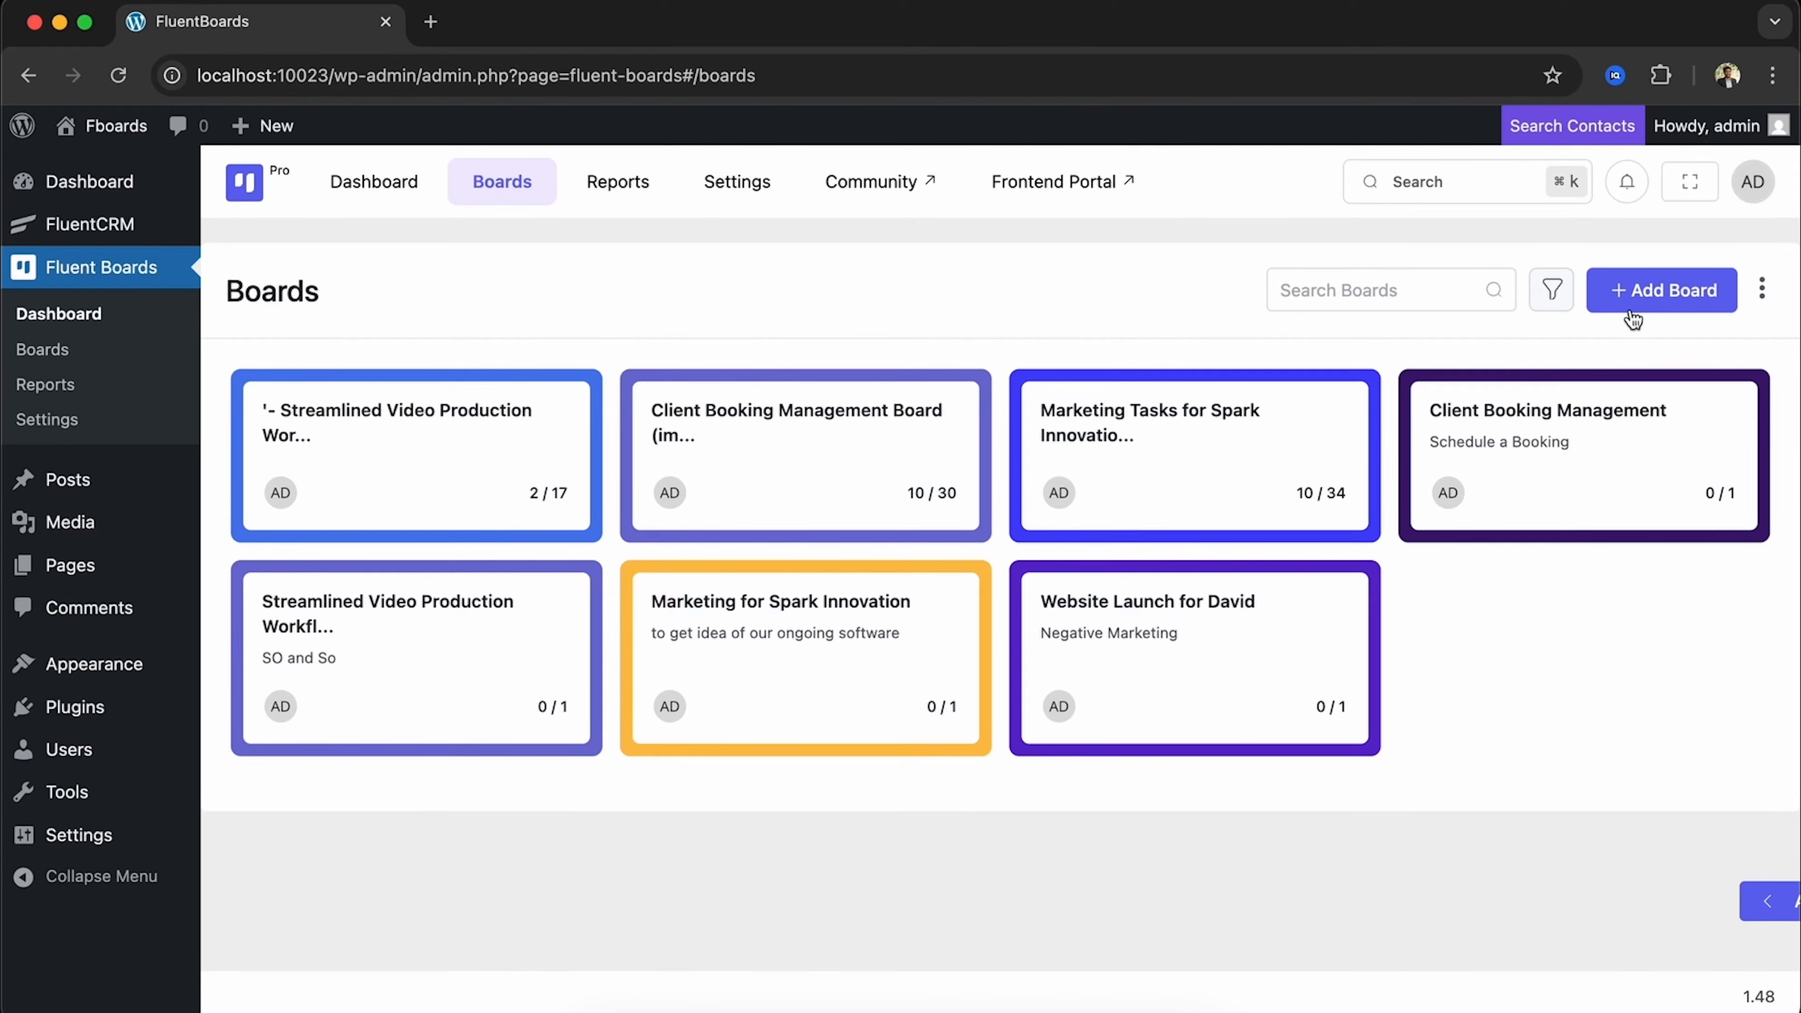
Create the 'Web Development Hub' board with a pasted welcome description and save it
left_click(1661, 290)
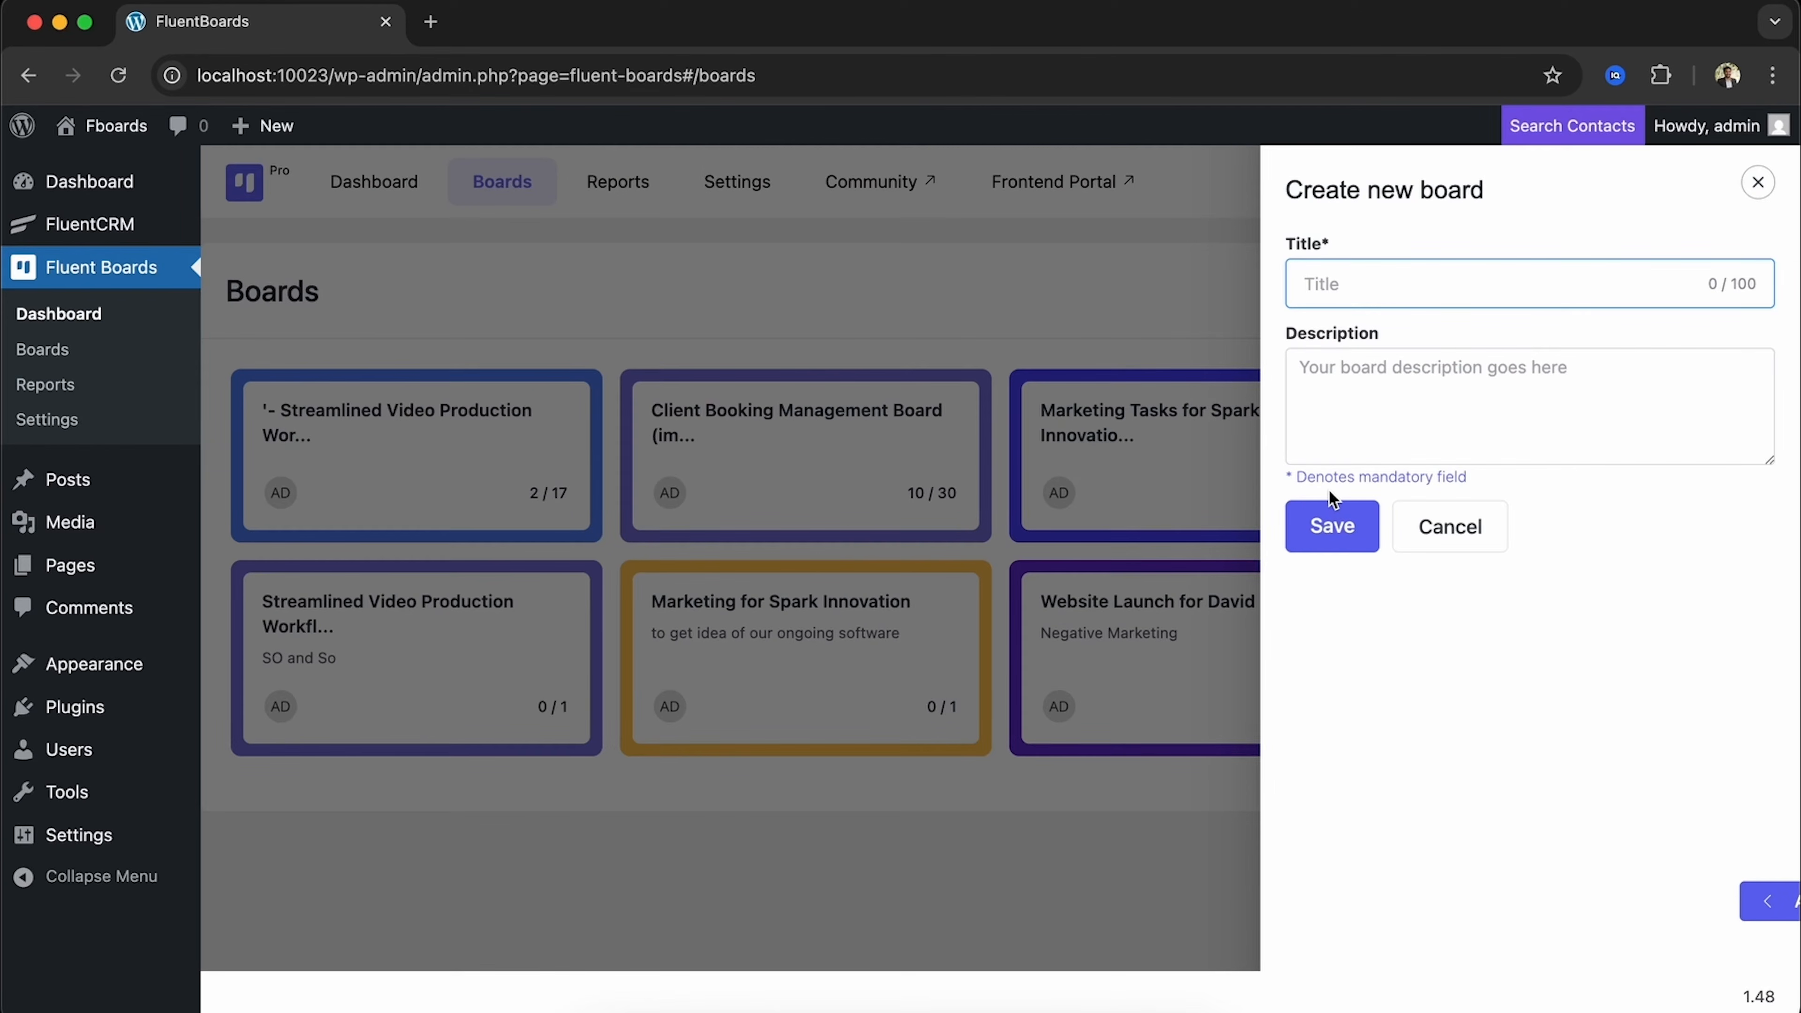
type("Web Development Hub")
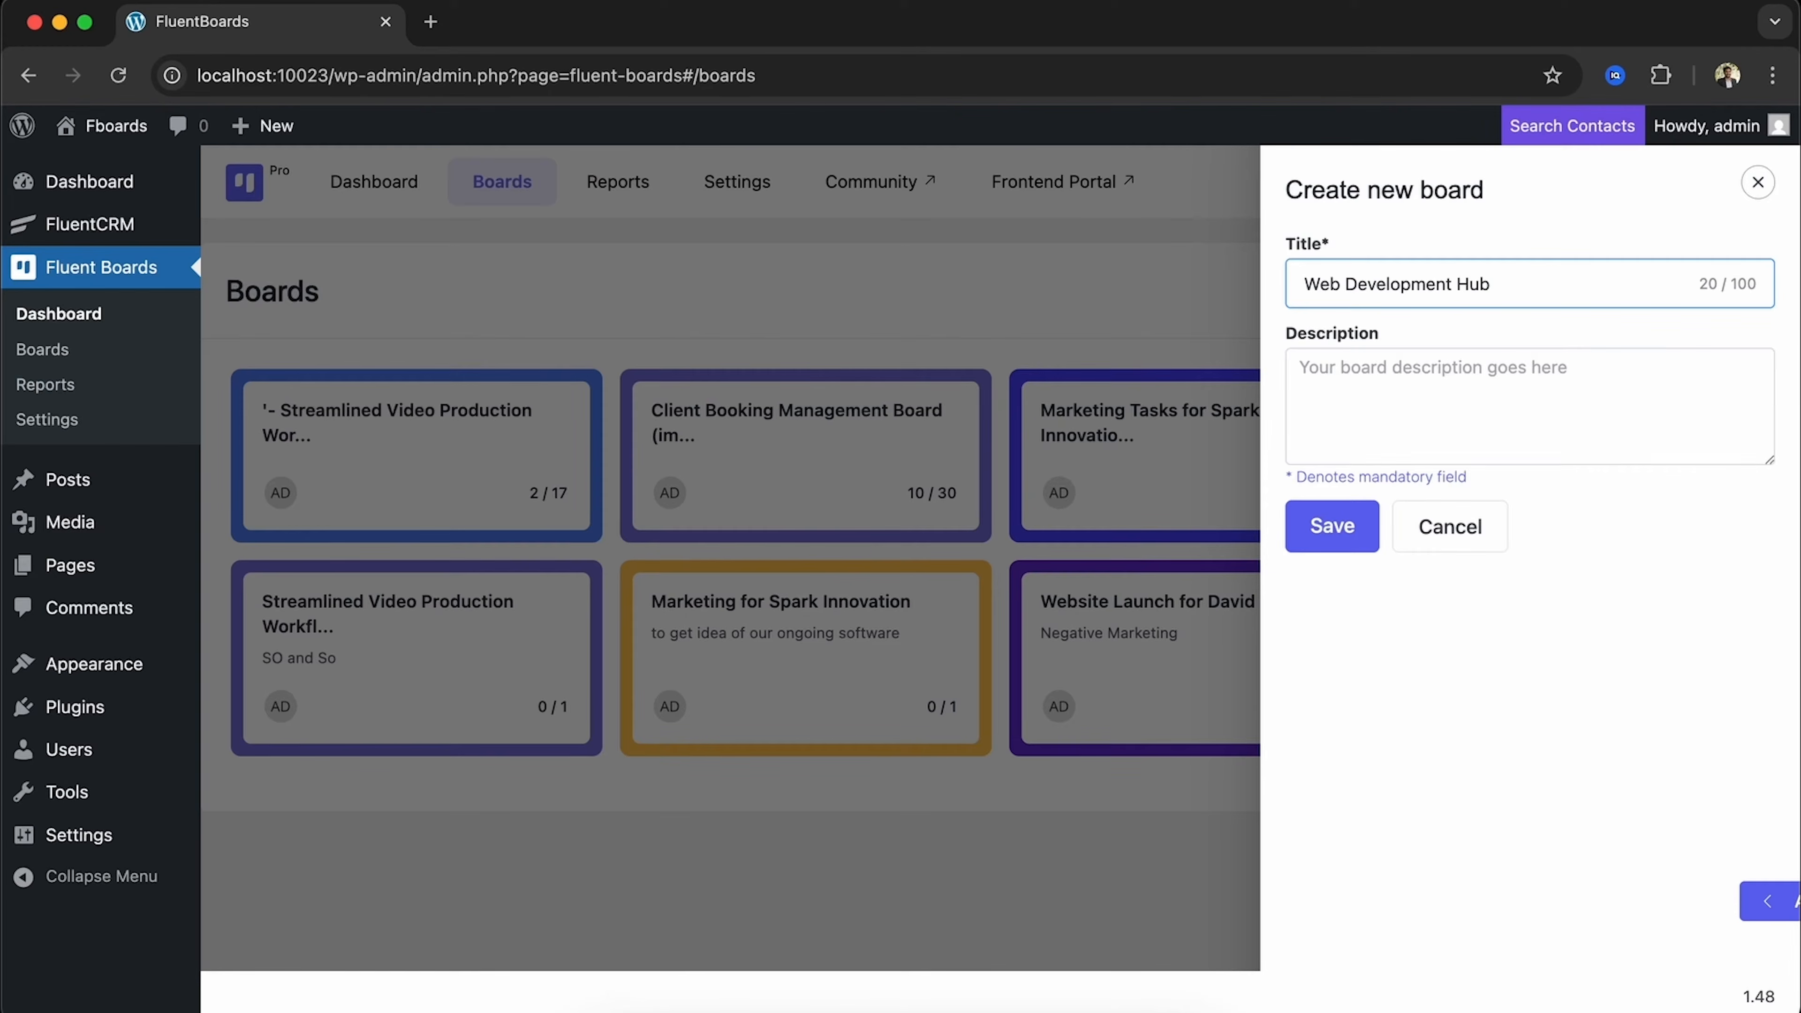
left_click(1384, 369)
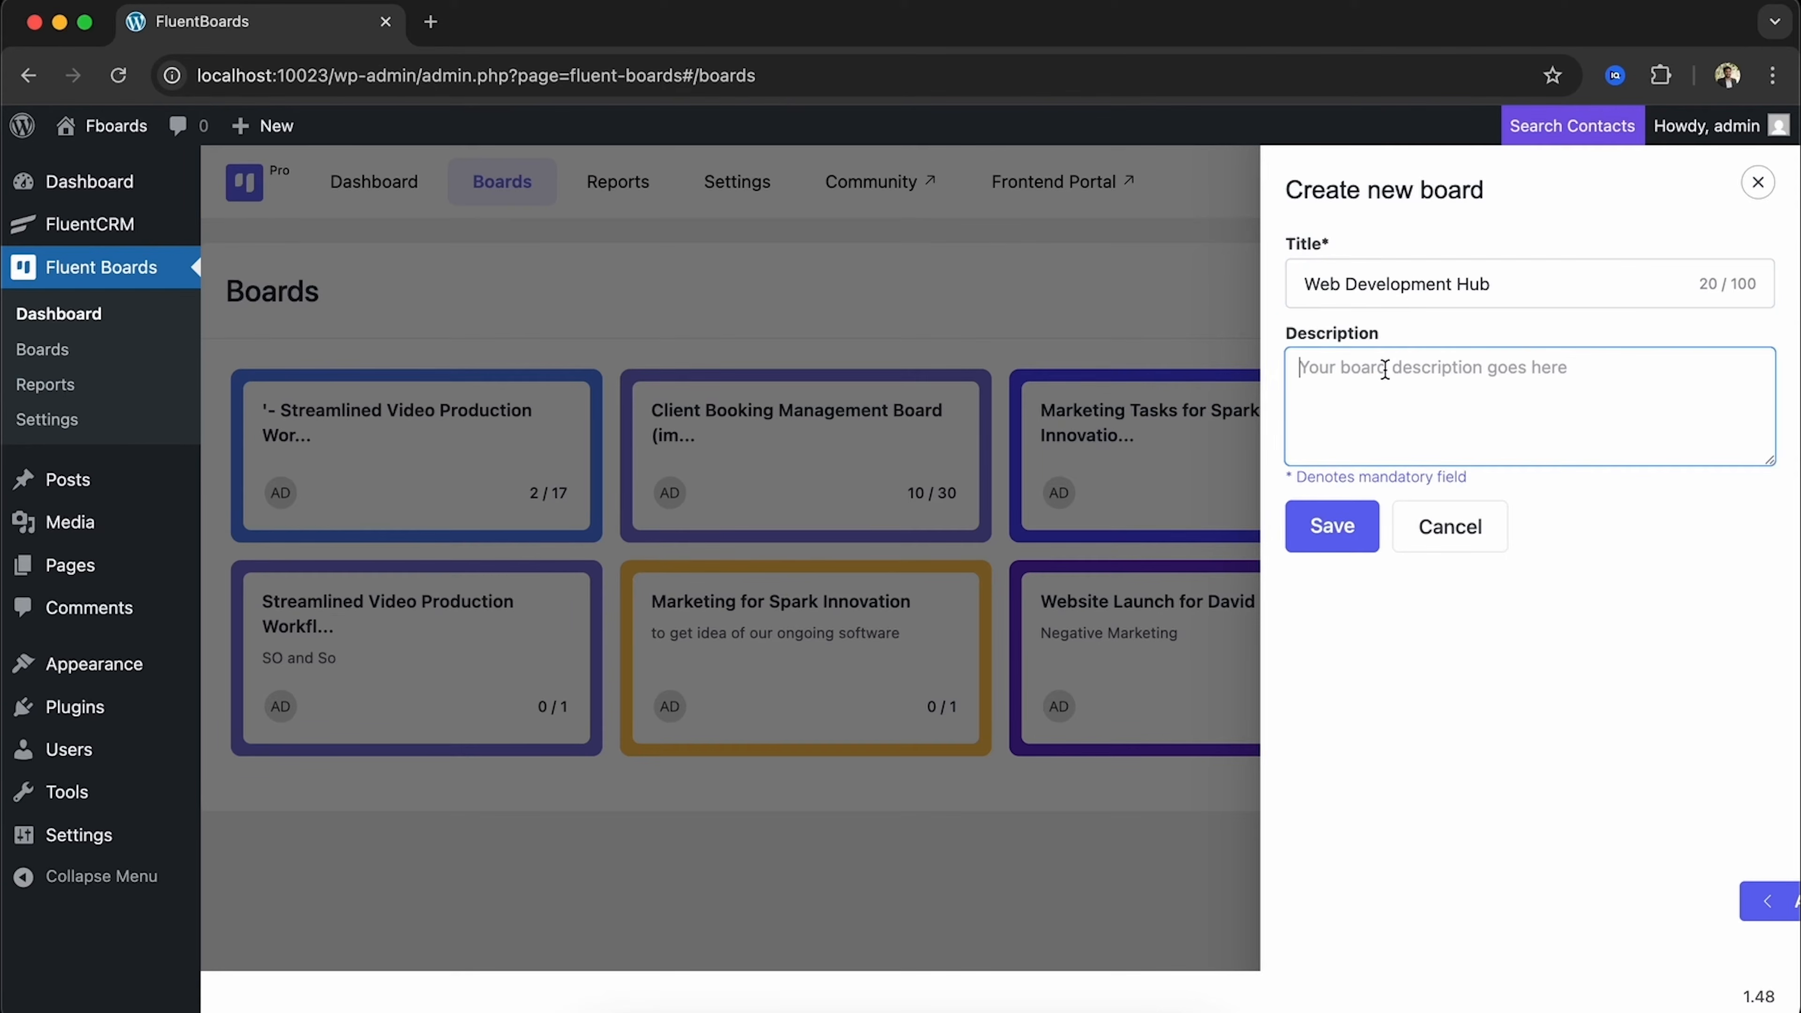
key("super+v")
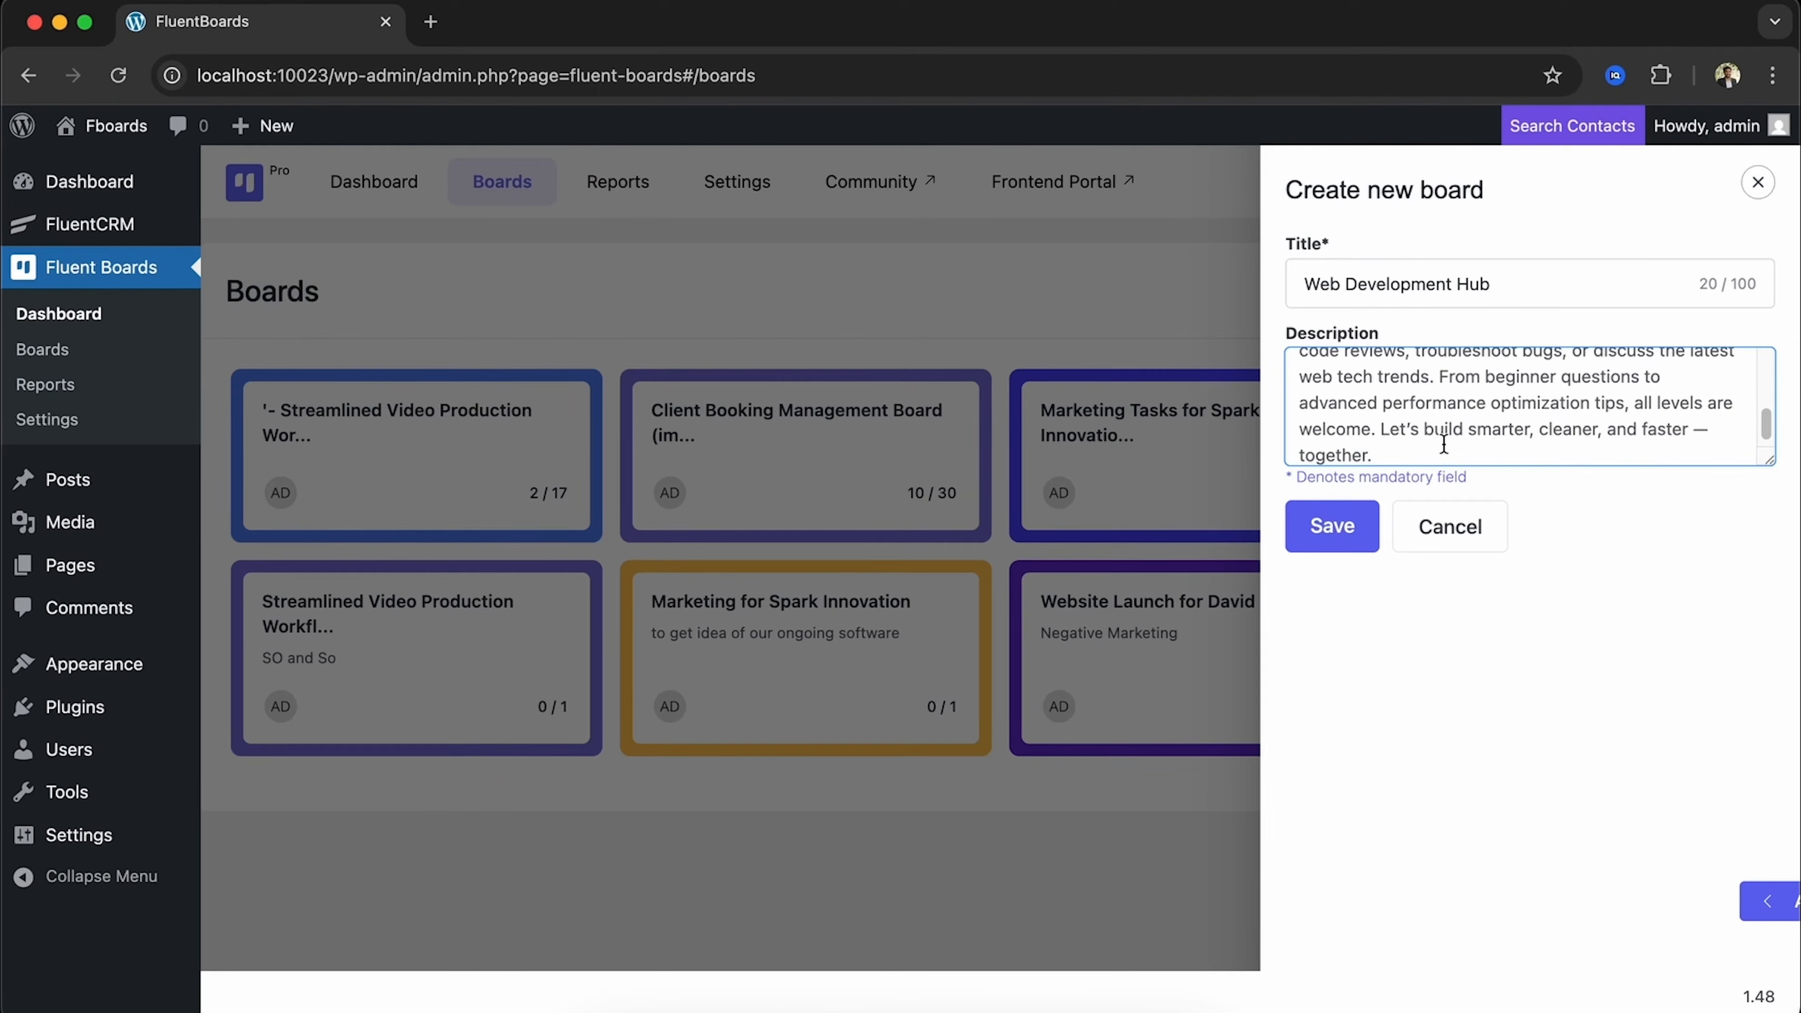
scroll(1411, 422, "up", 3)
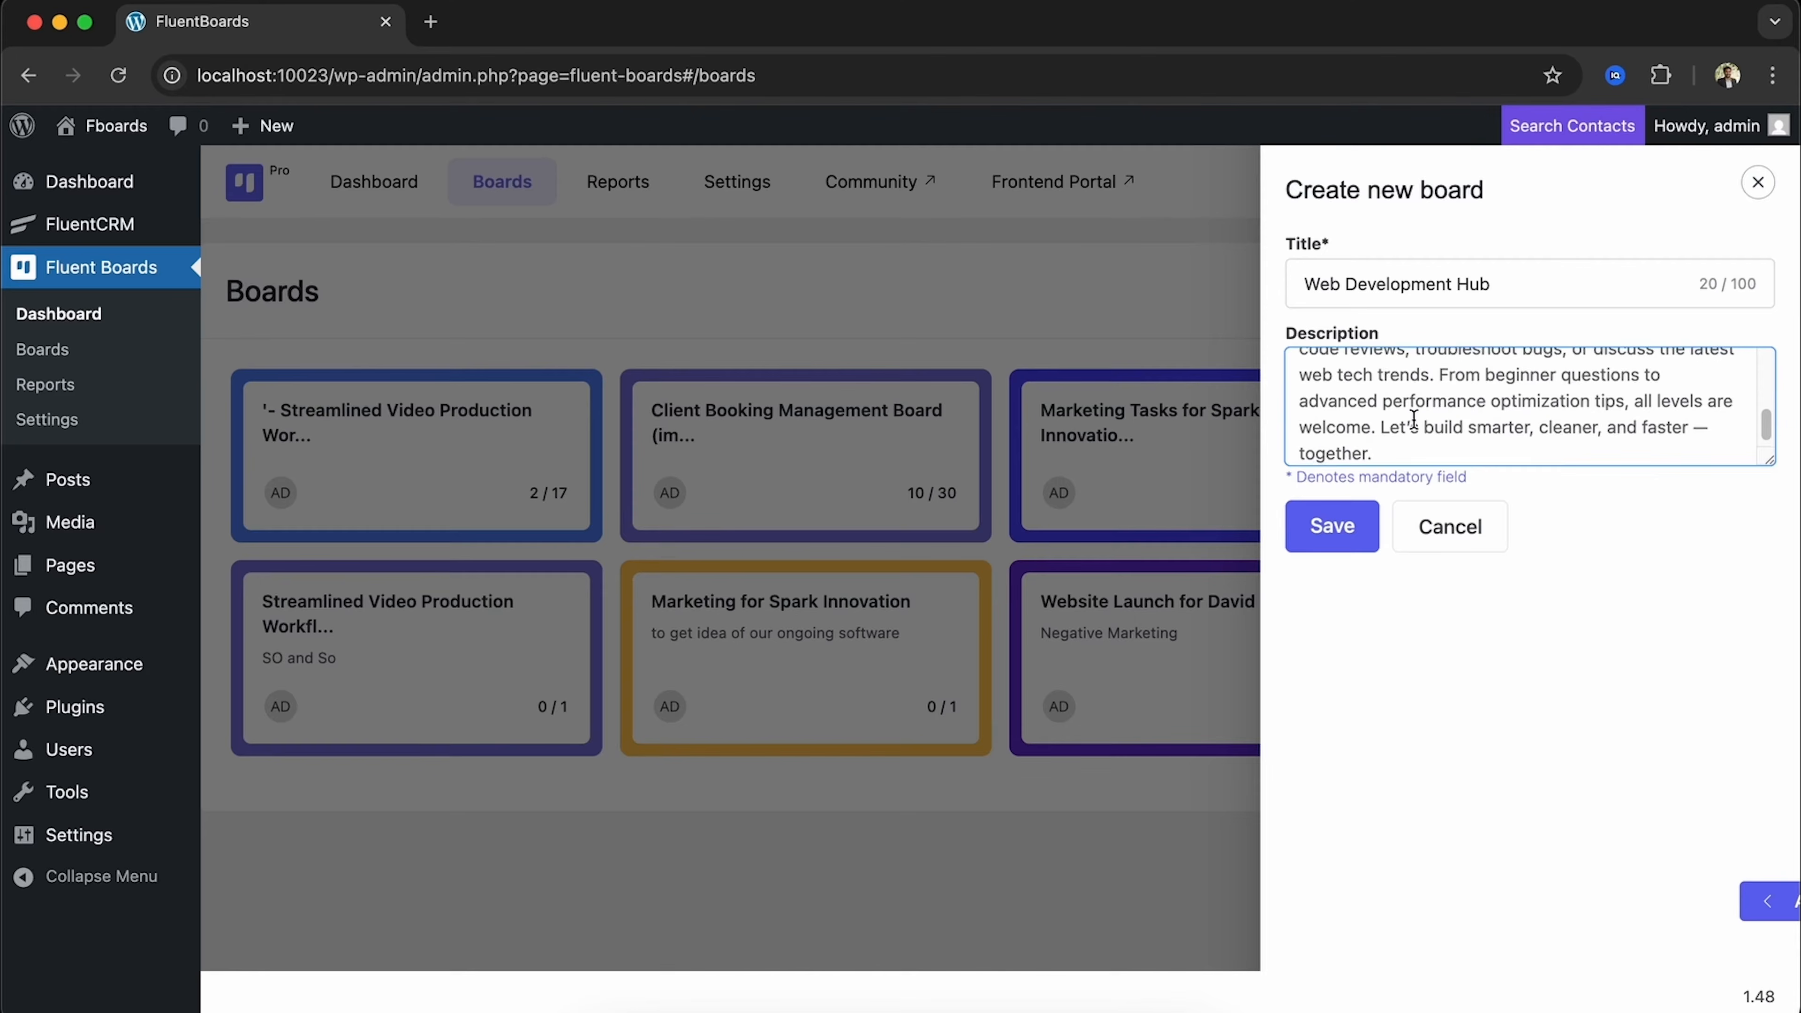
scroll(1414, 419, "up", 2)
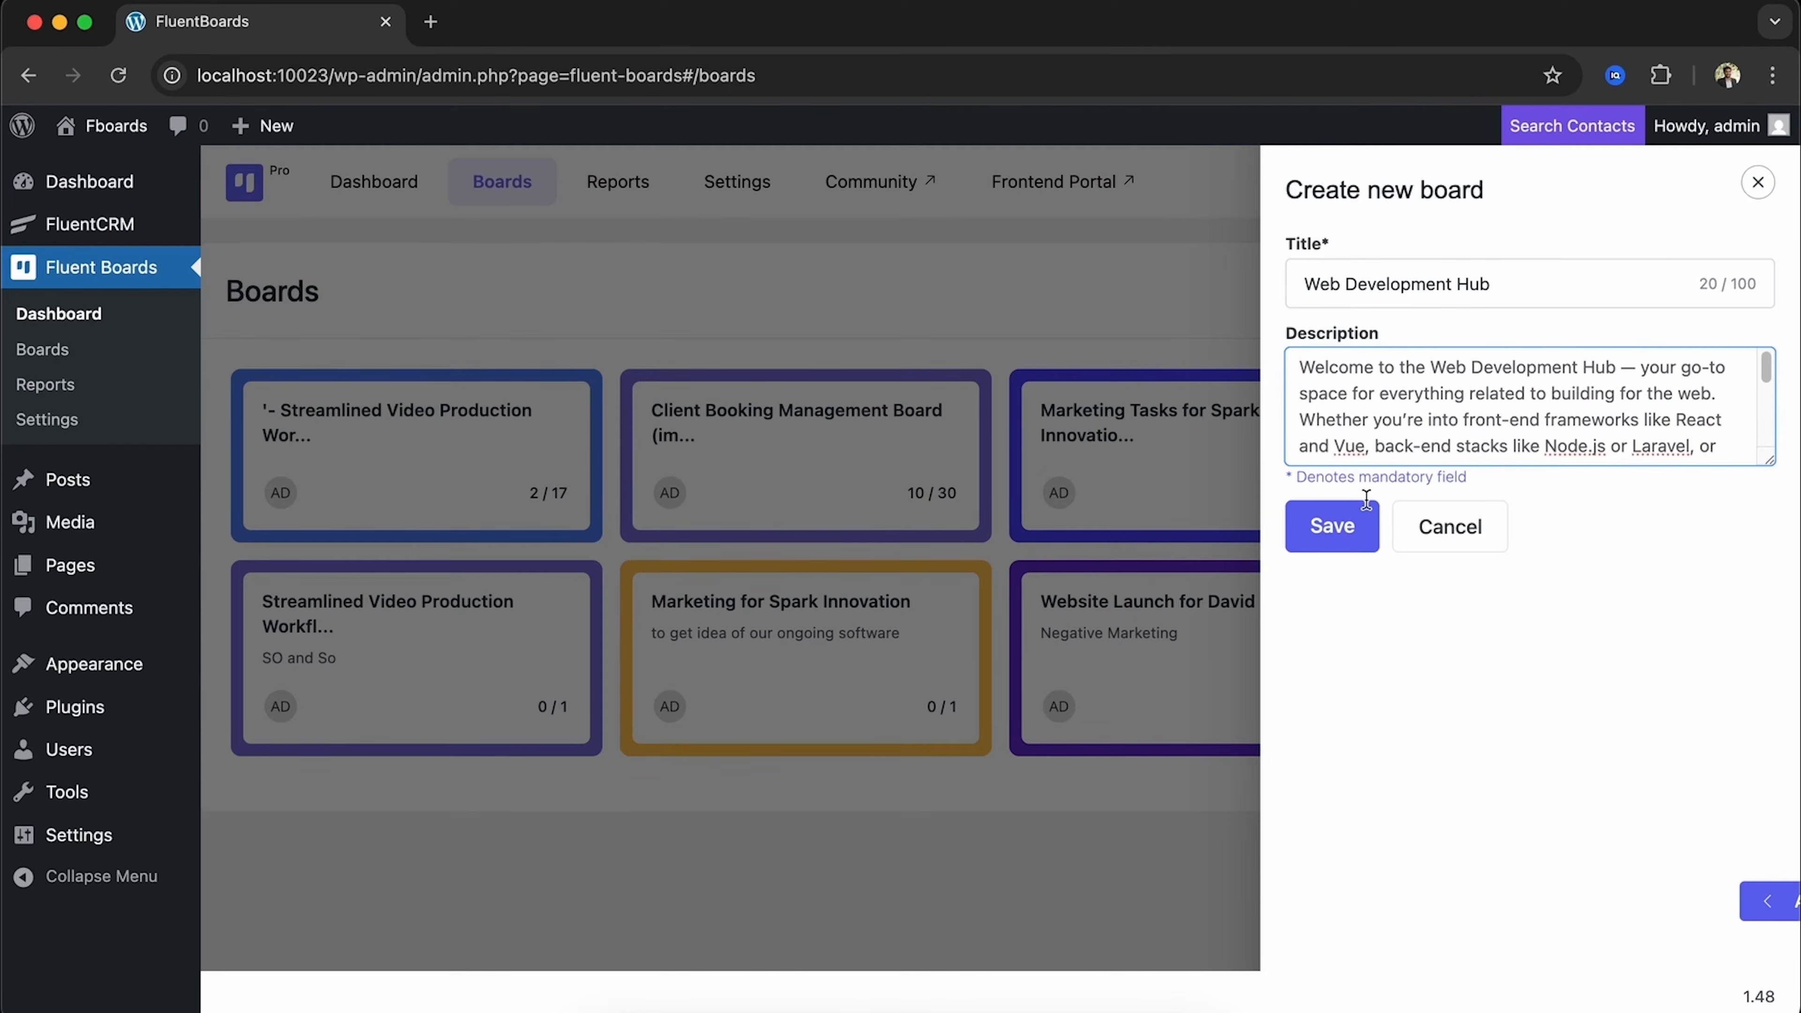
left_click(1337, 543)
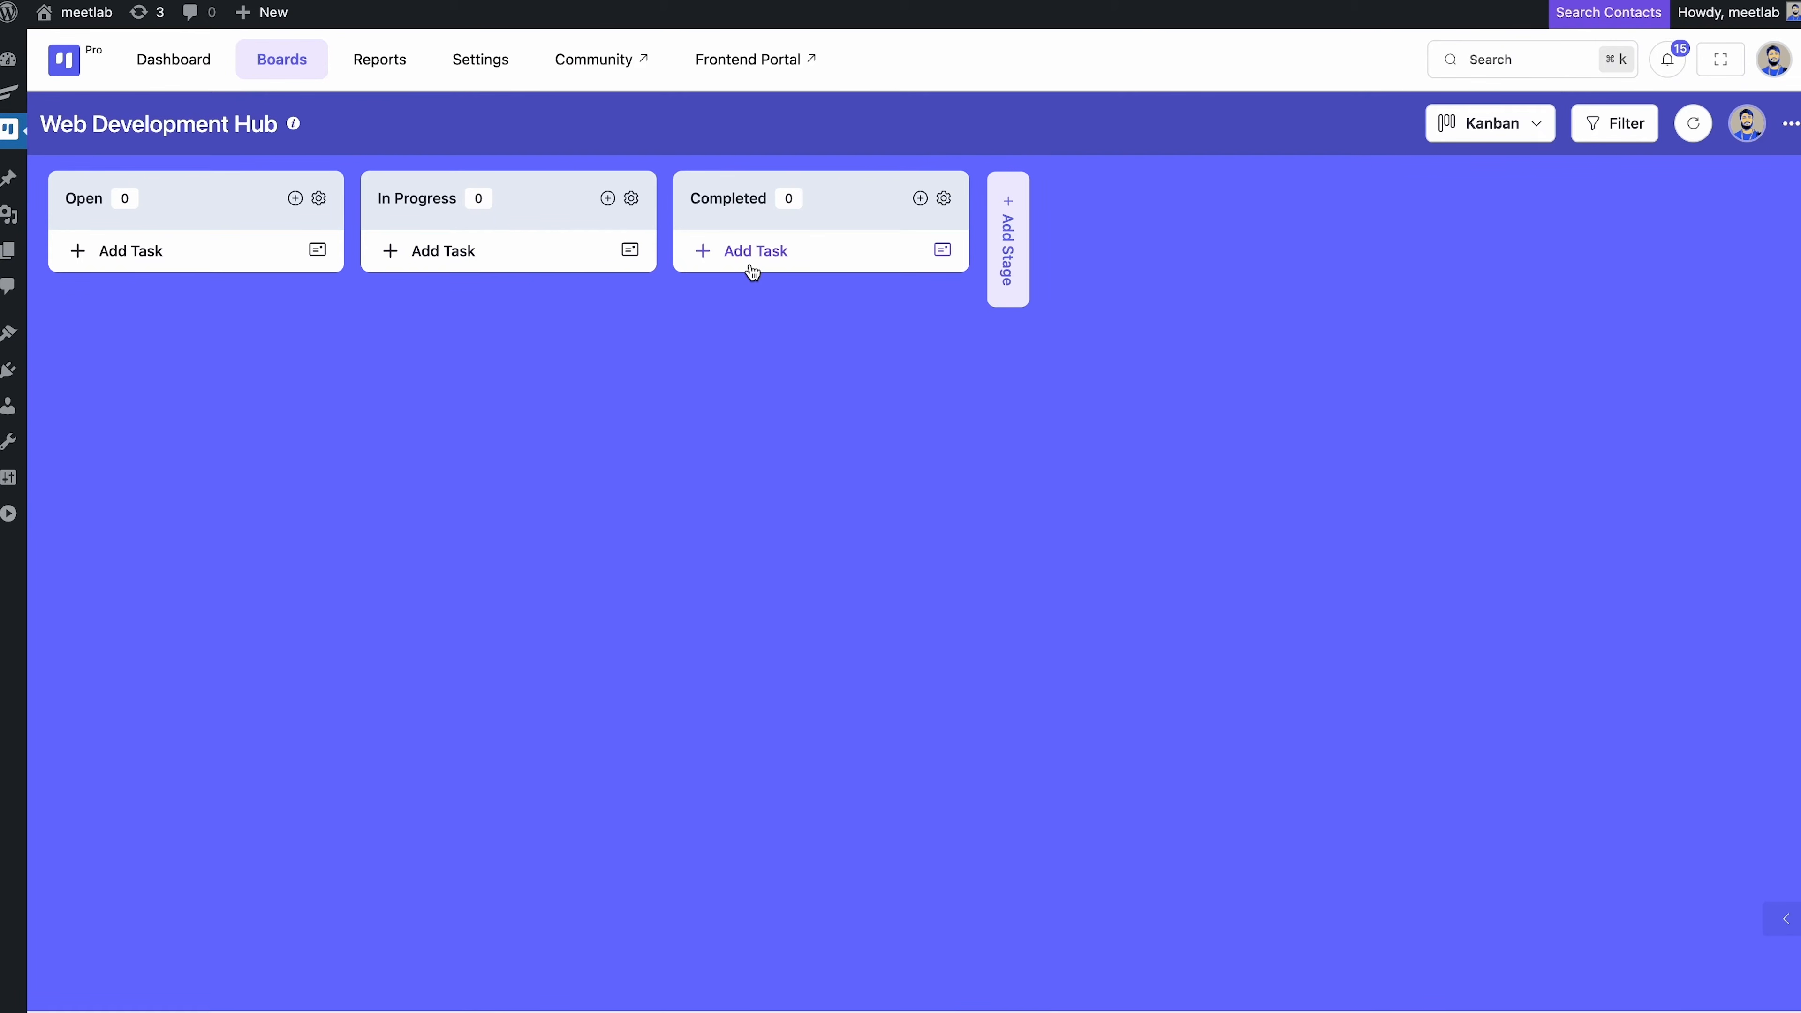
Cancel a new stage, add a 'UI/UX Redesign' task to the Open stage, and open its details
left_click(1007, 249)
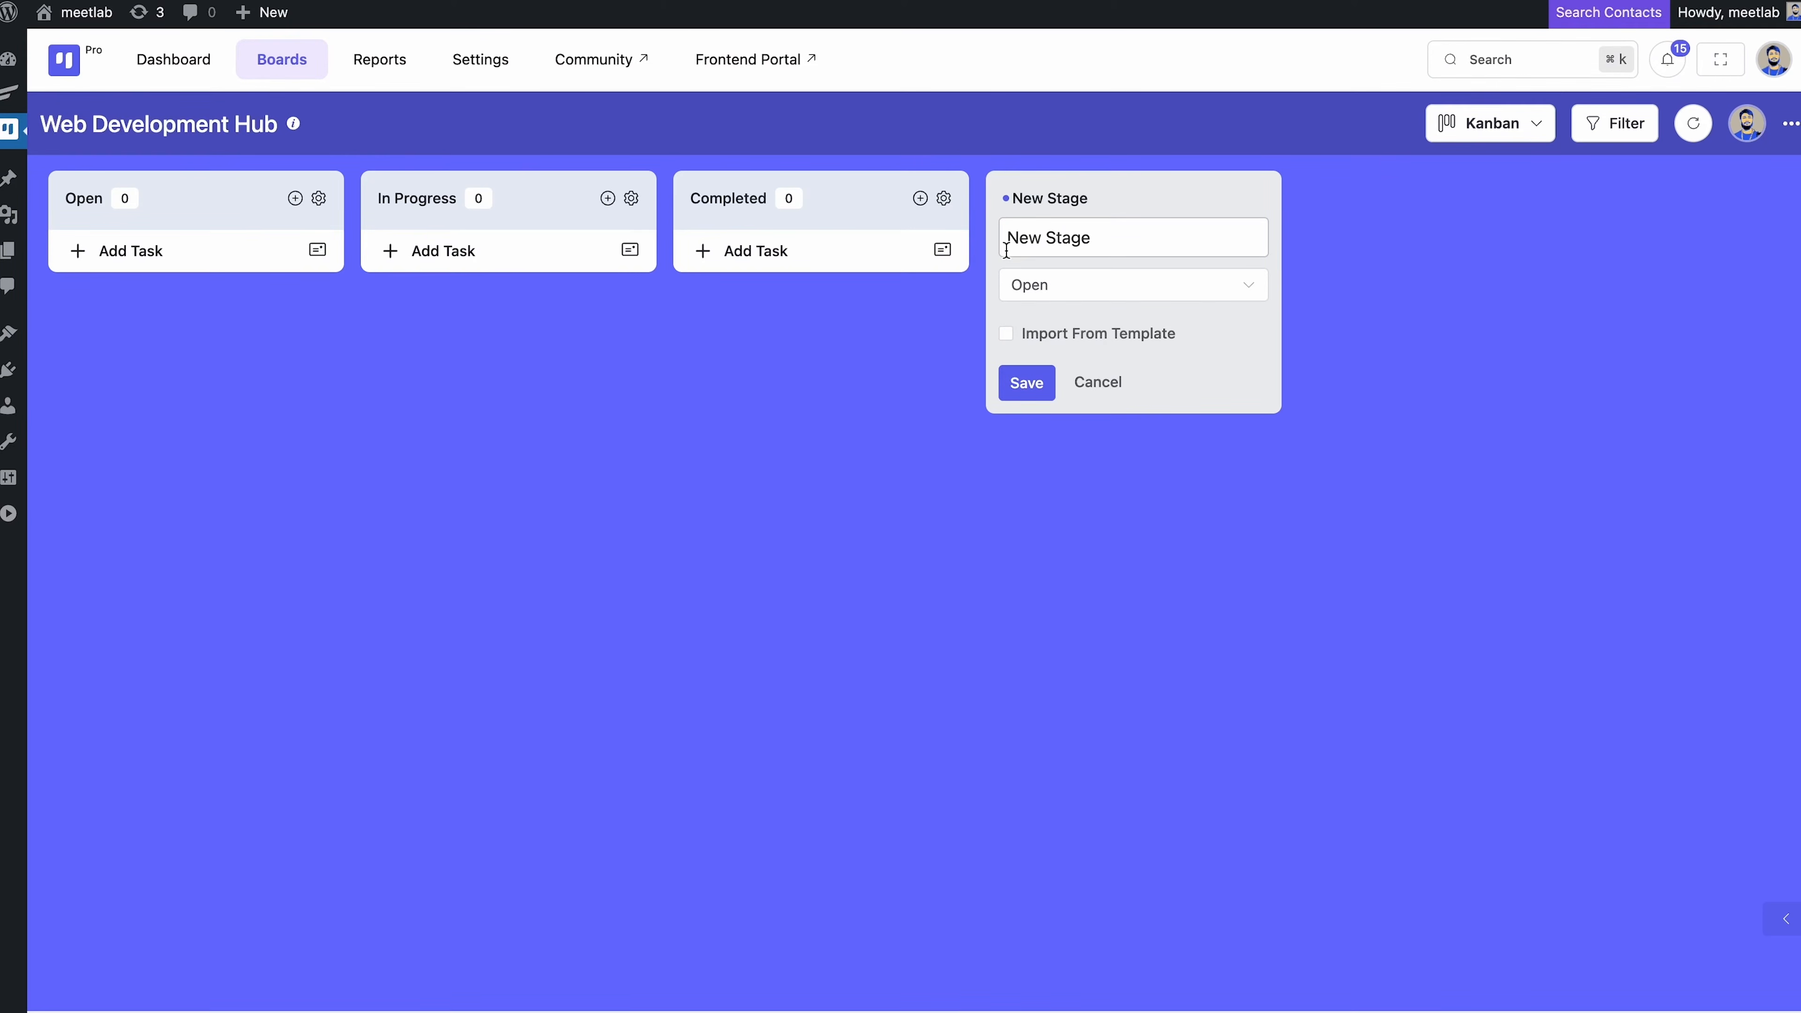
left_click(1096, 380)
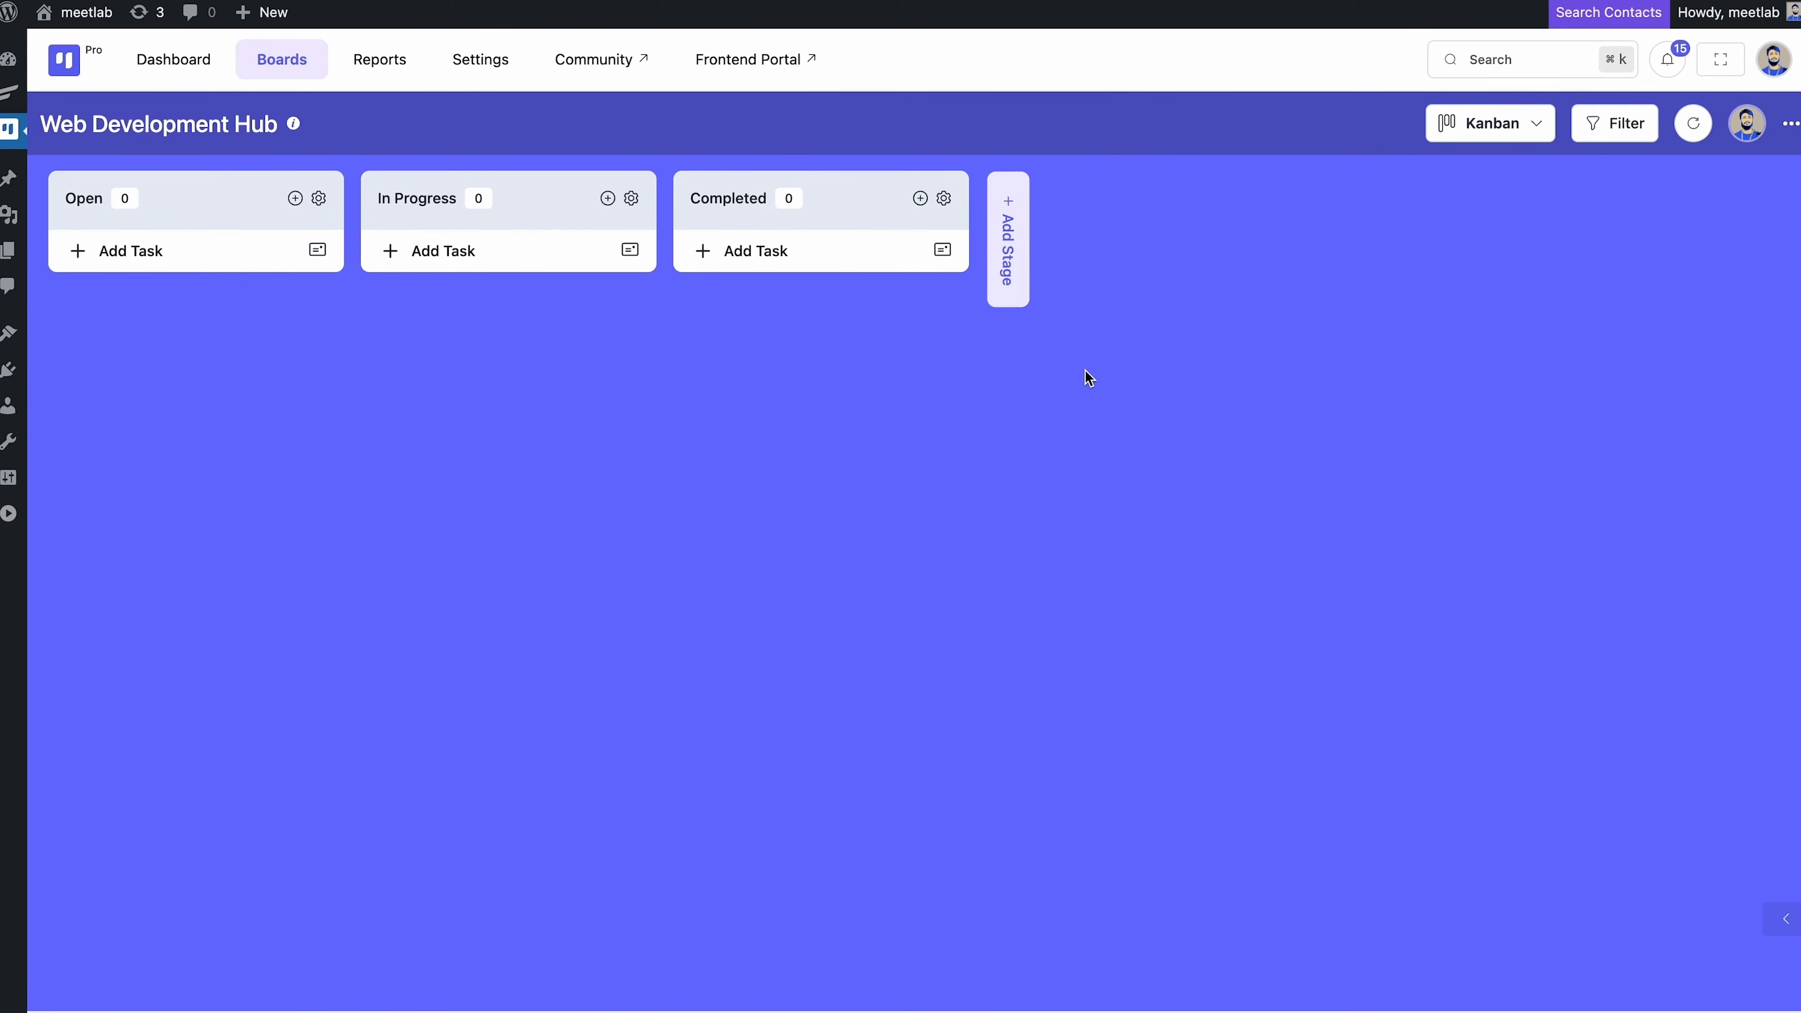
left_click(221, 259)
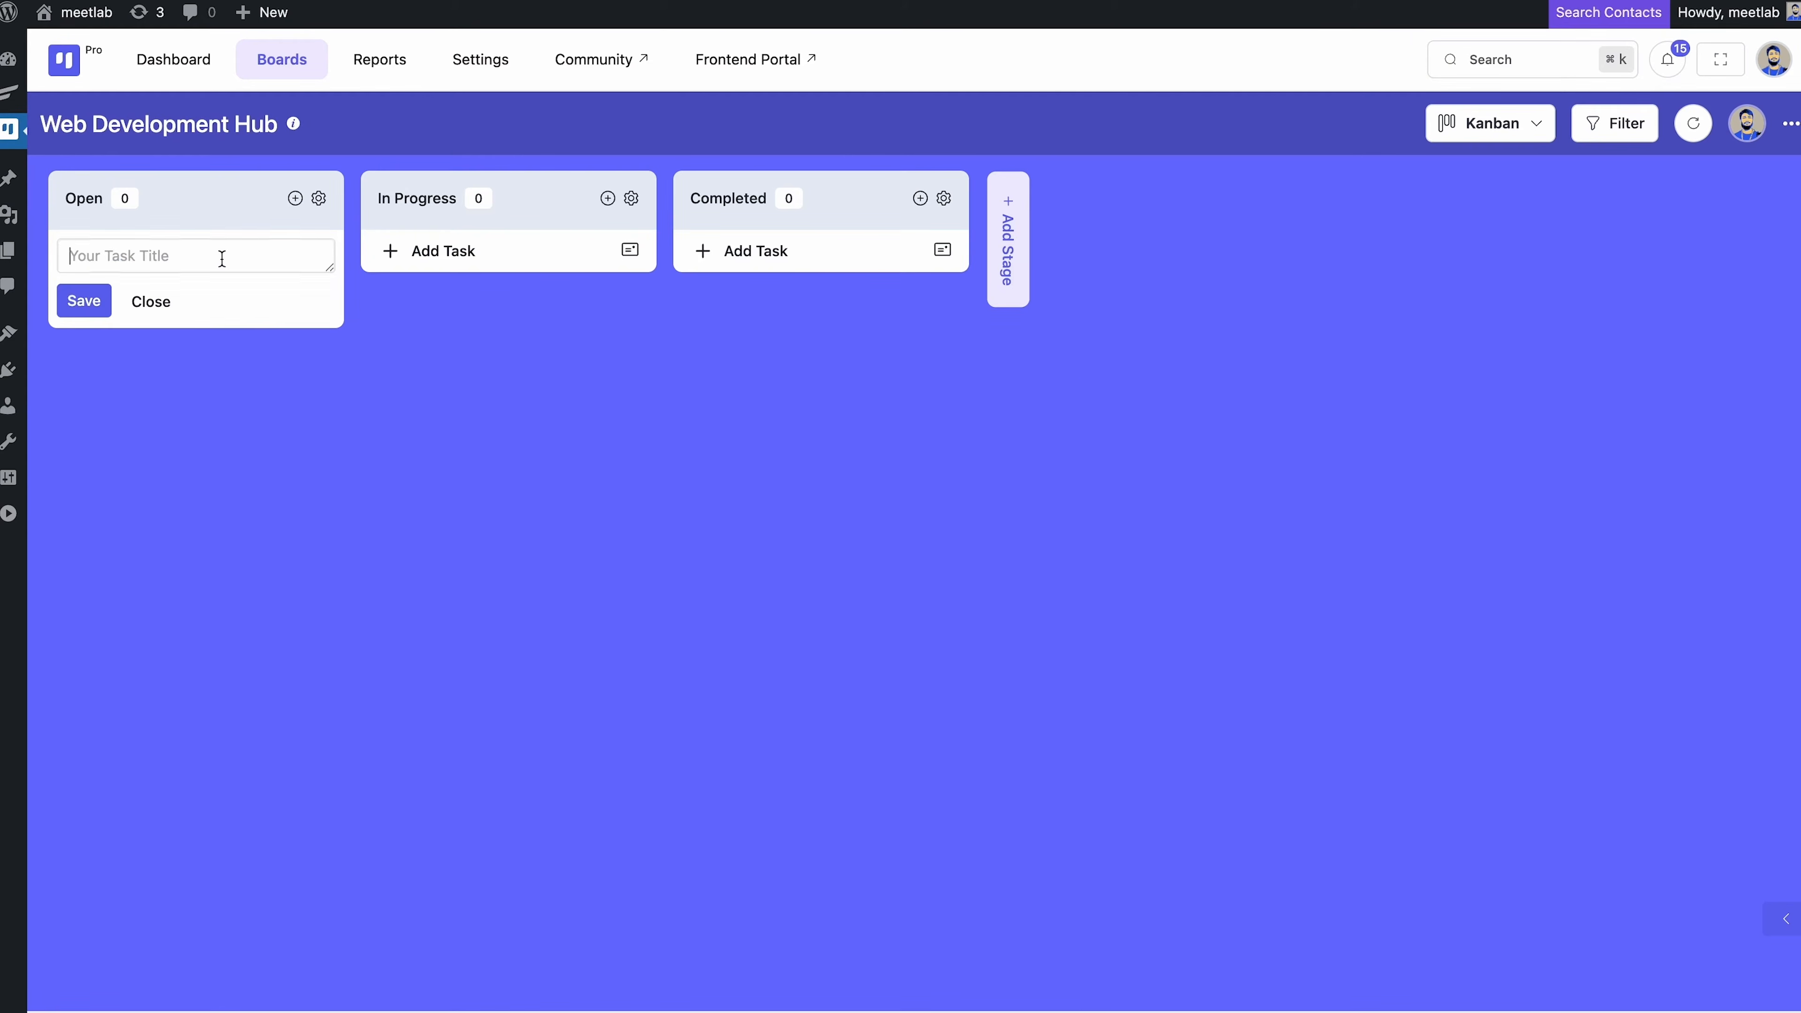
type("UI/UX Redesign")
left_click(83, 300)
left_click(123, 267)
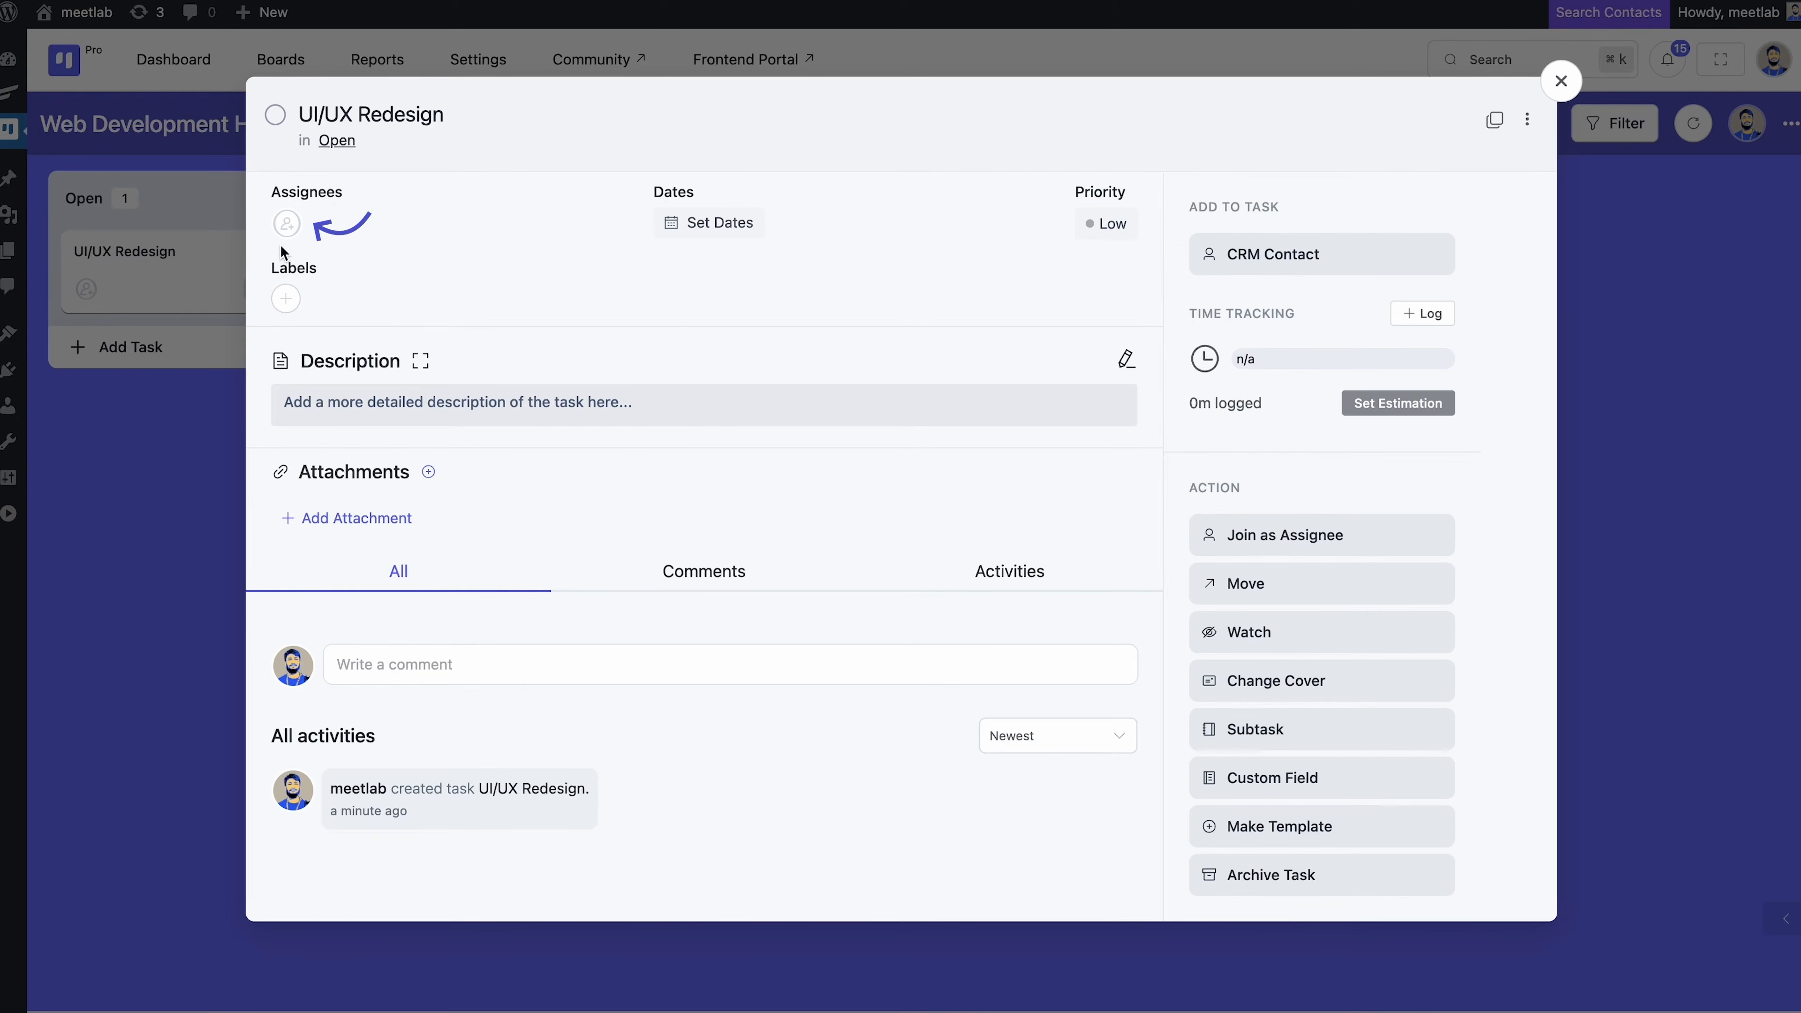
Give UI/UX Redesign a start date of 22 June
left_click(287, 225)
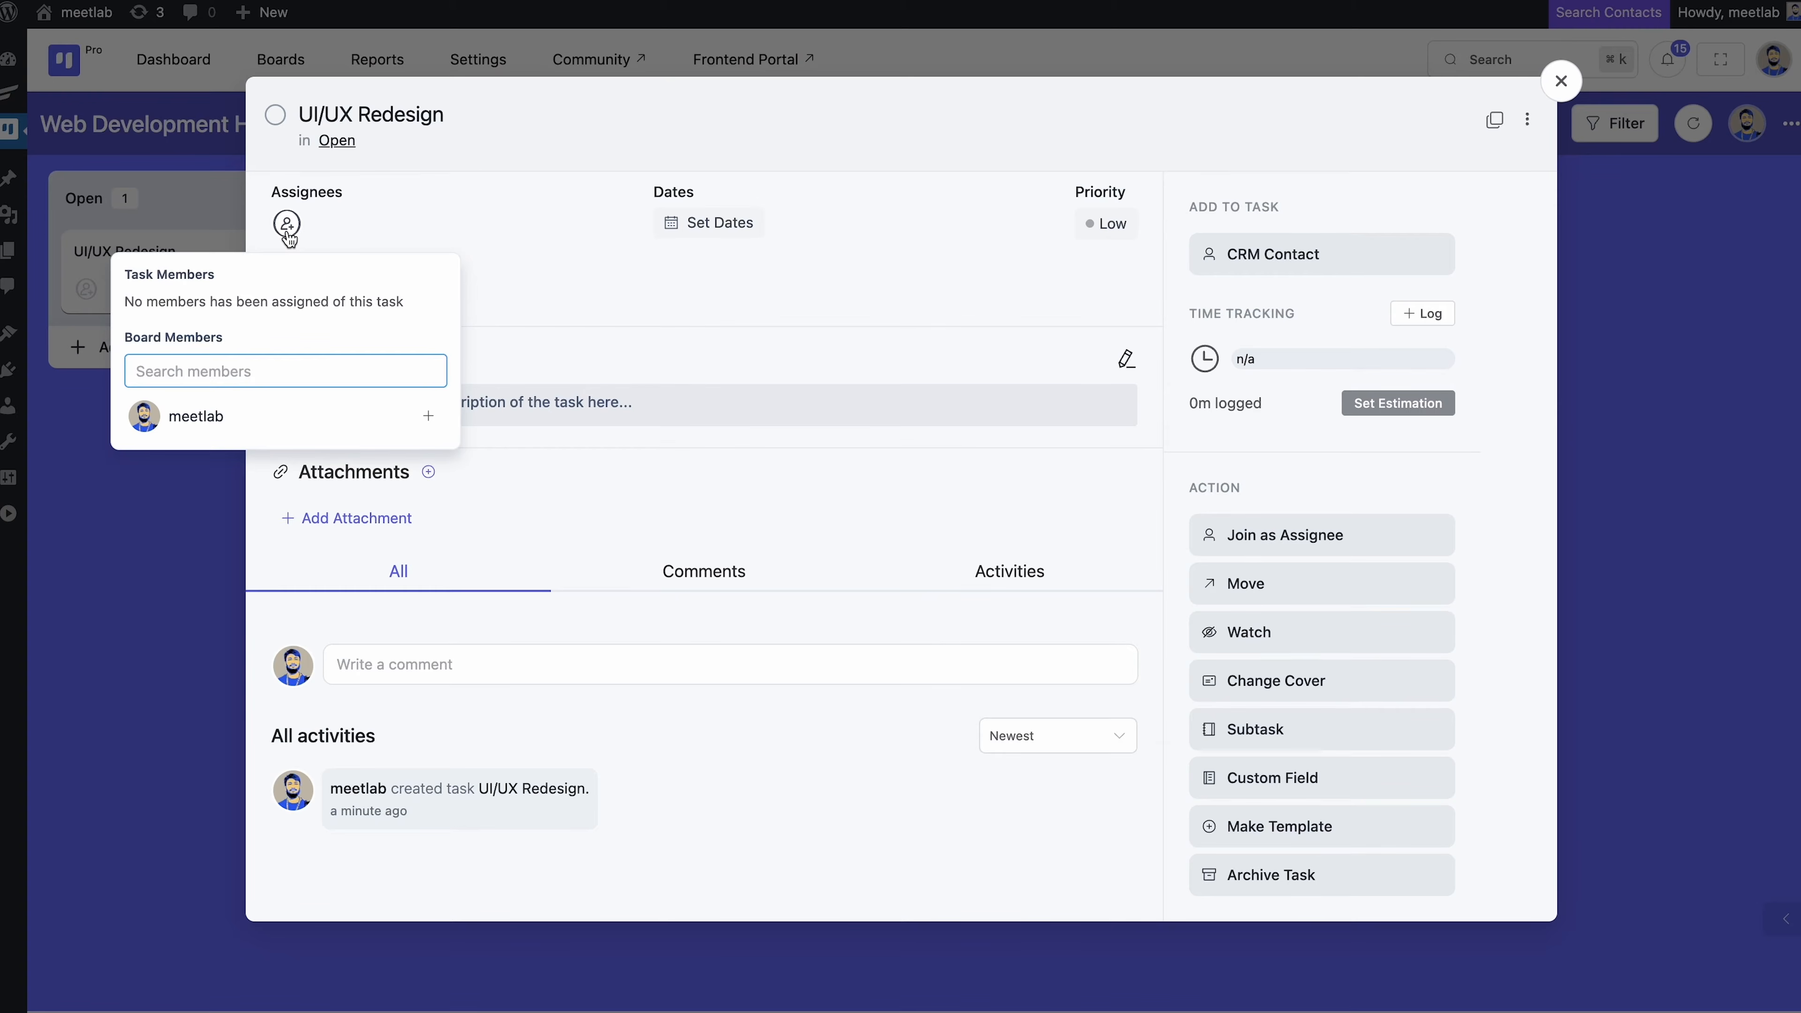
left_click(287, 236)
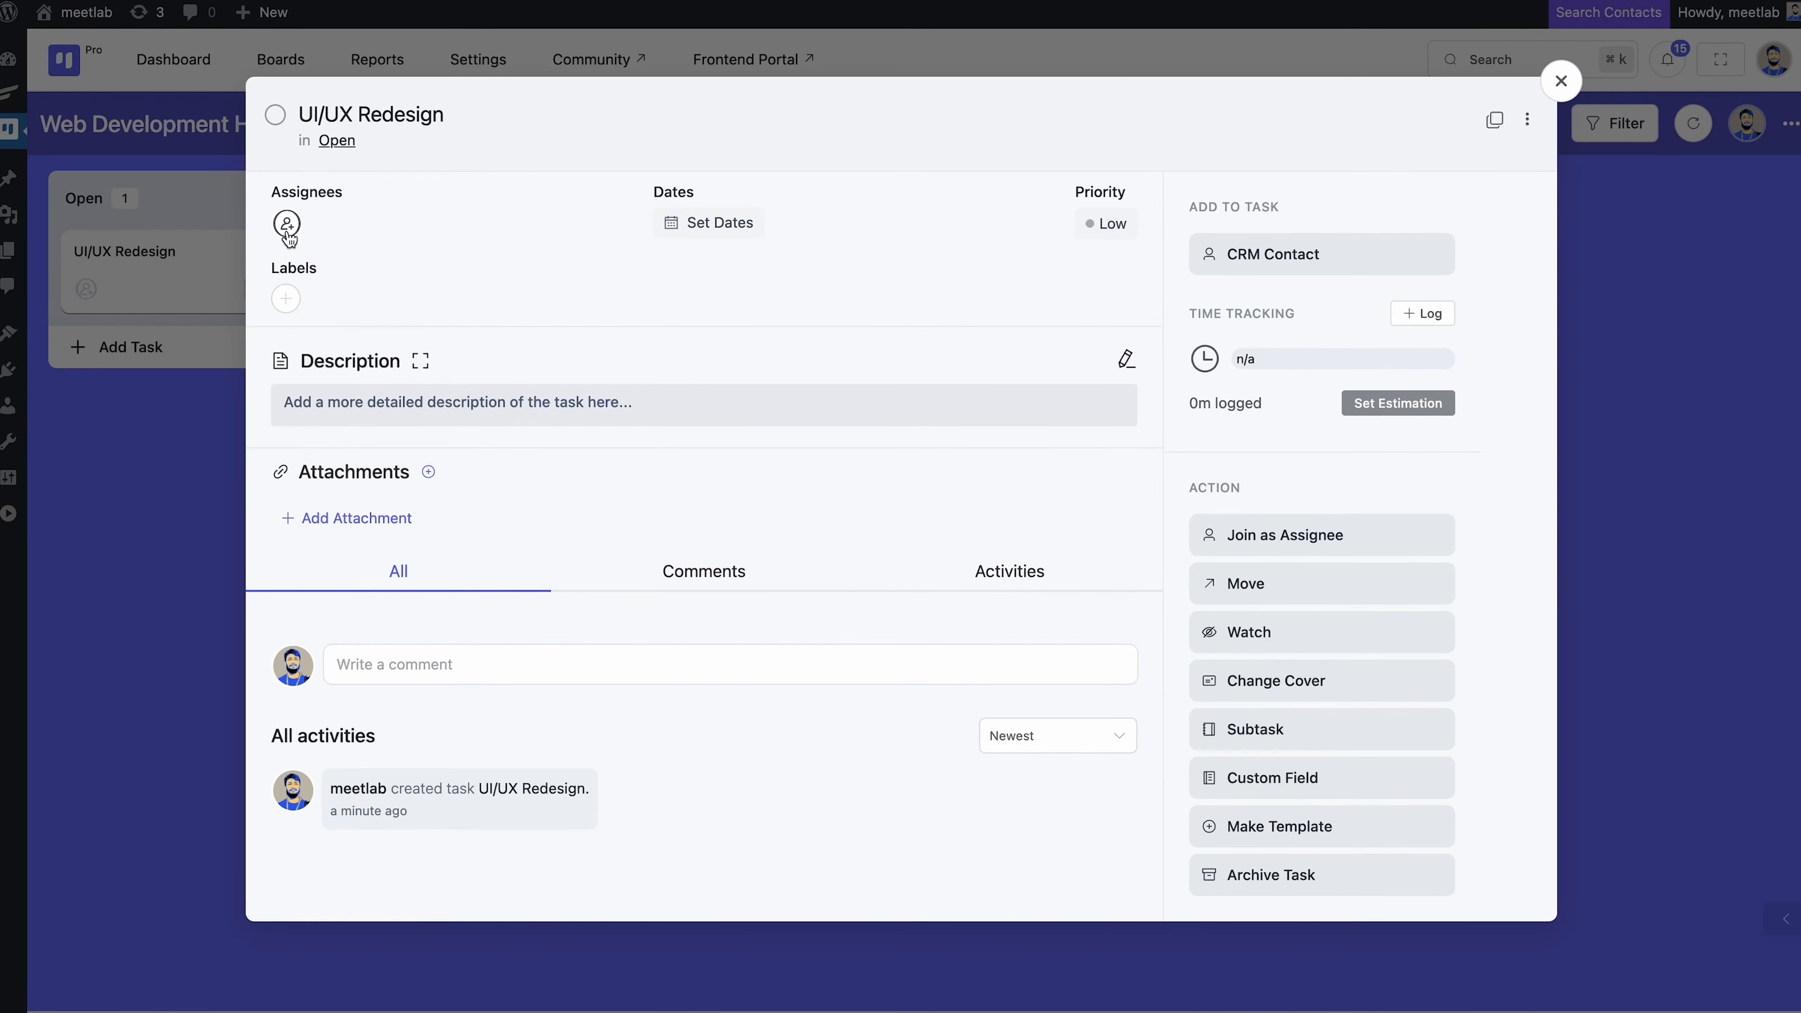
left_click(683, 234)
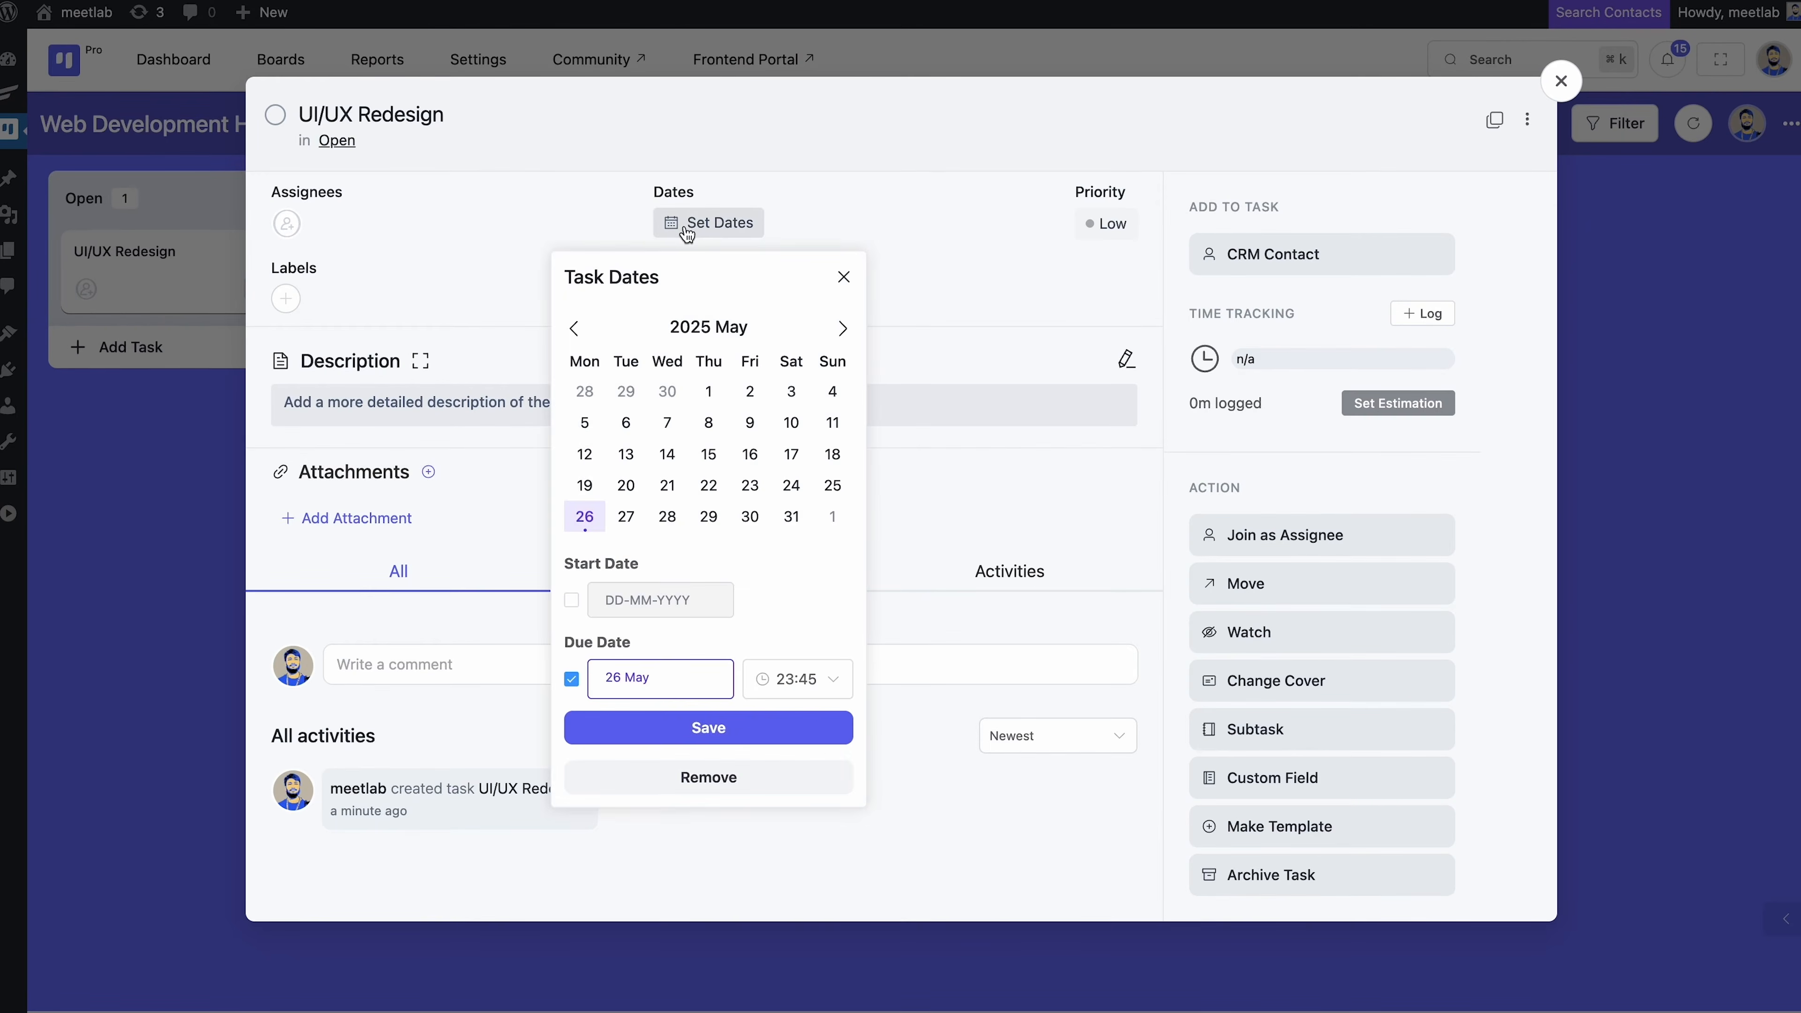
left_click(842, 328)
left_click(572, 631)
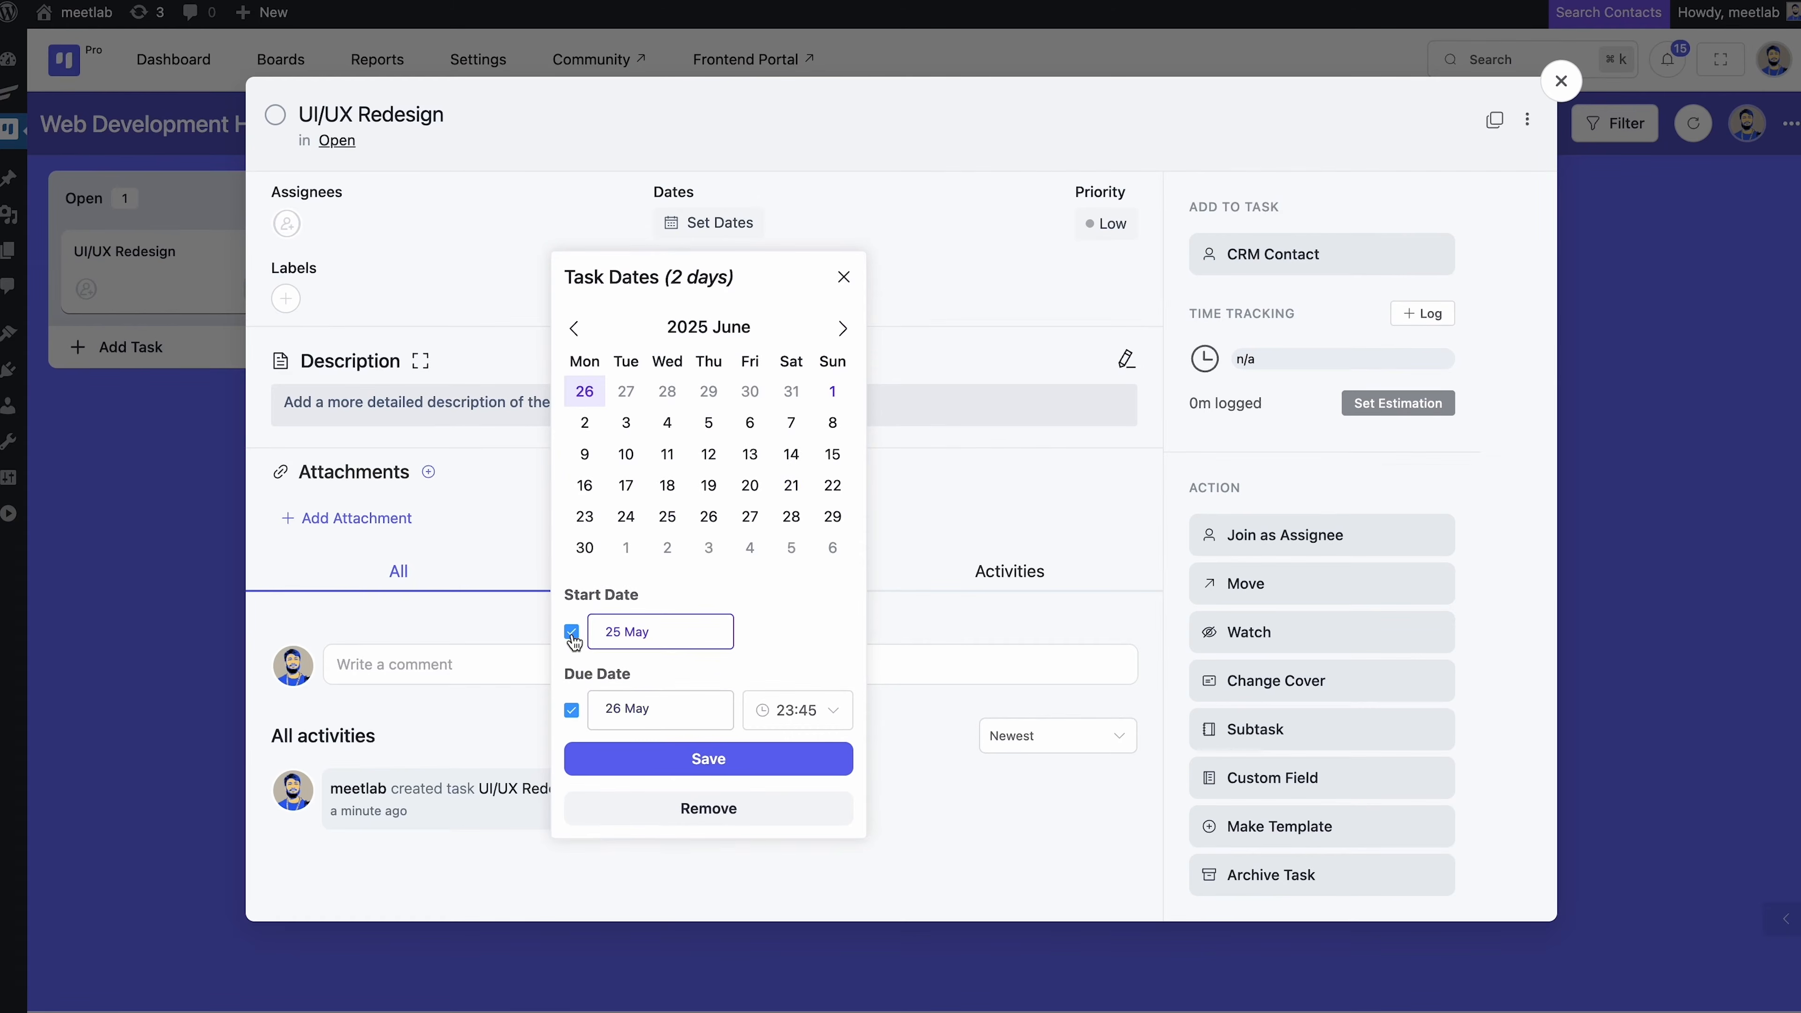
left_click(833, 485)
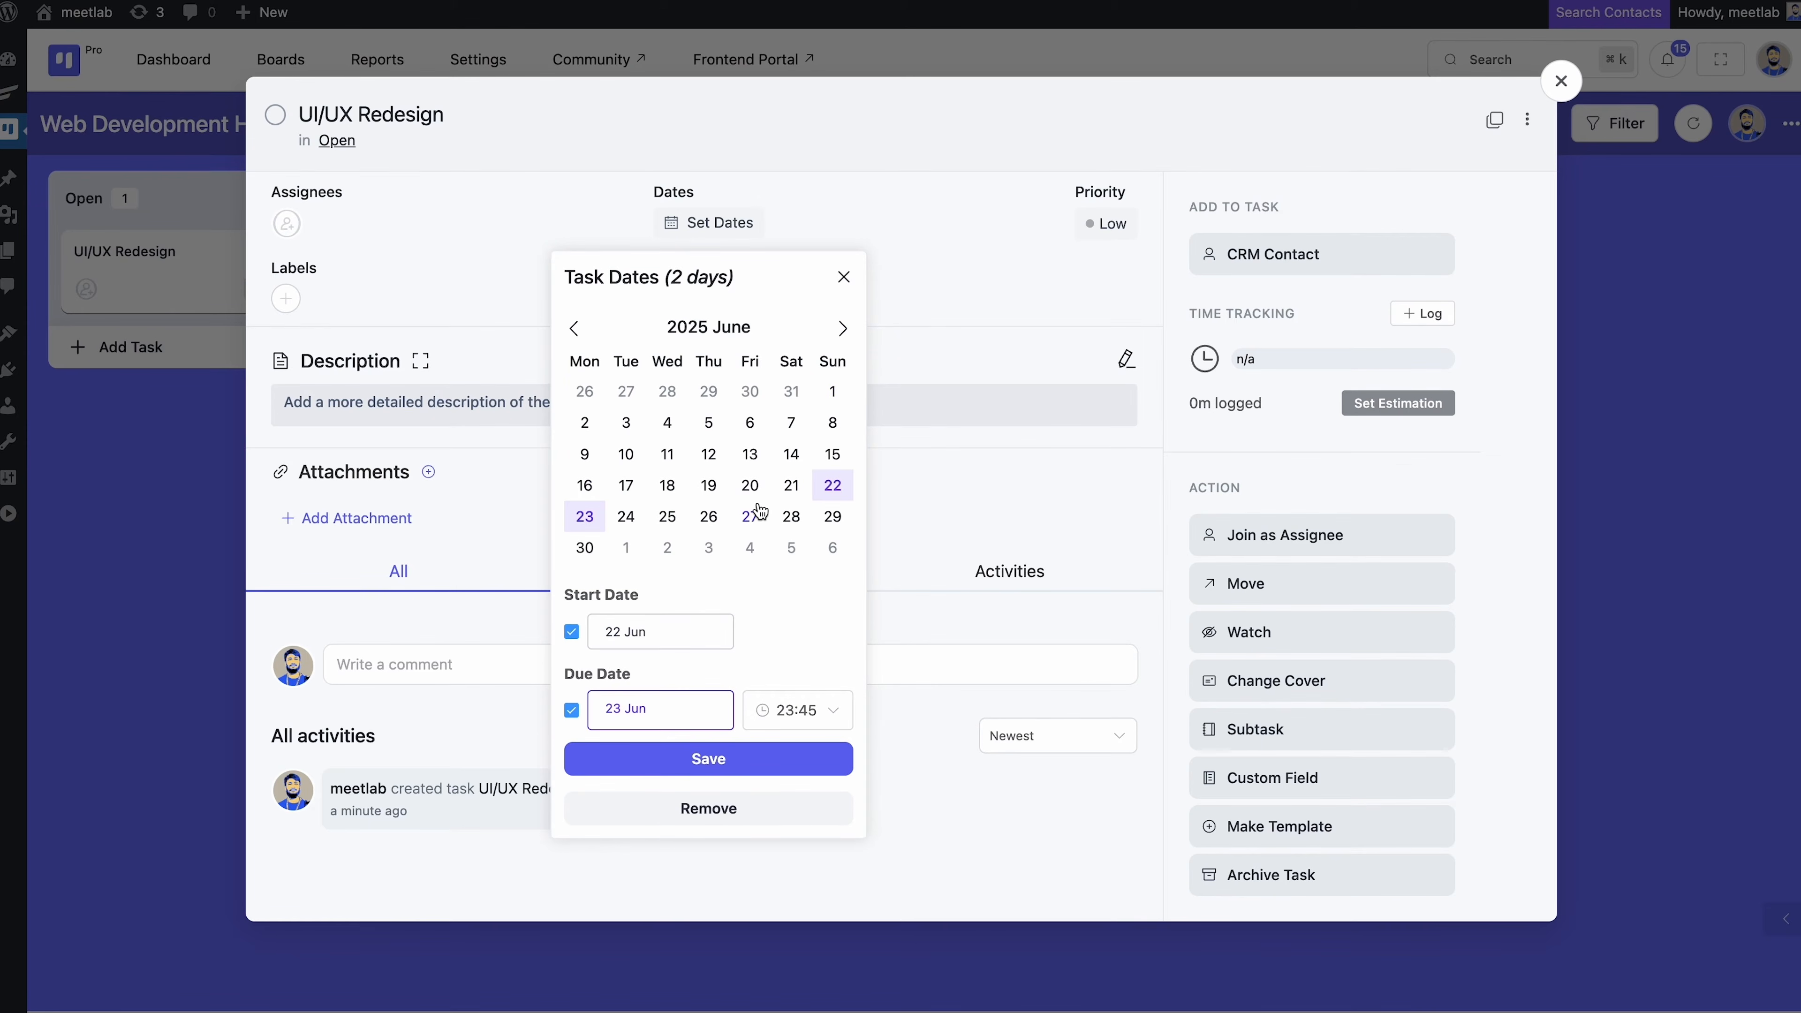
Set the due date to 30 June at 09:00 and save the date range
left_click(584, 548)
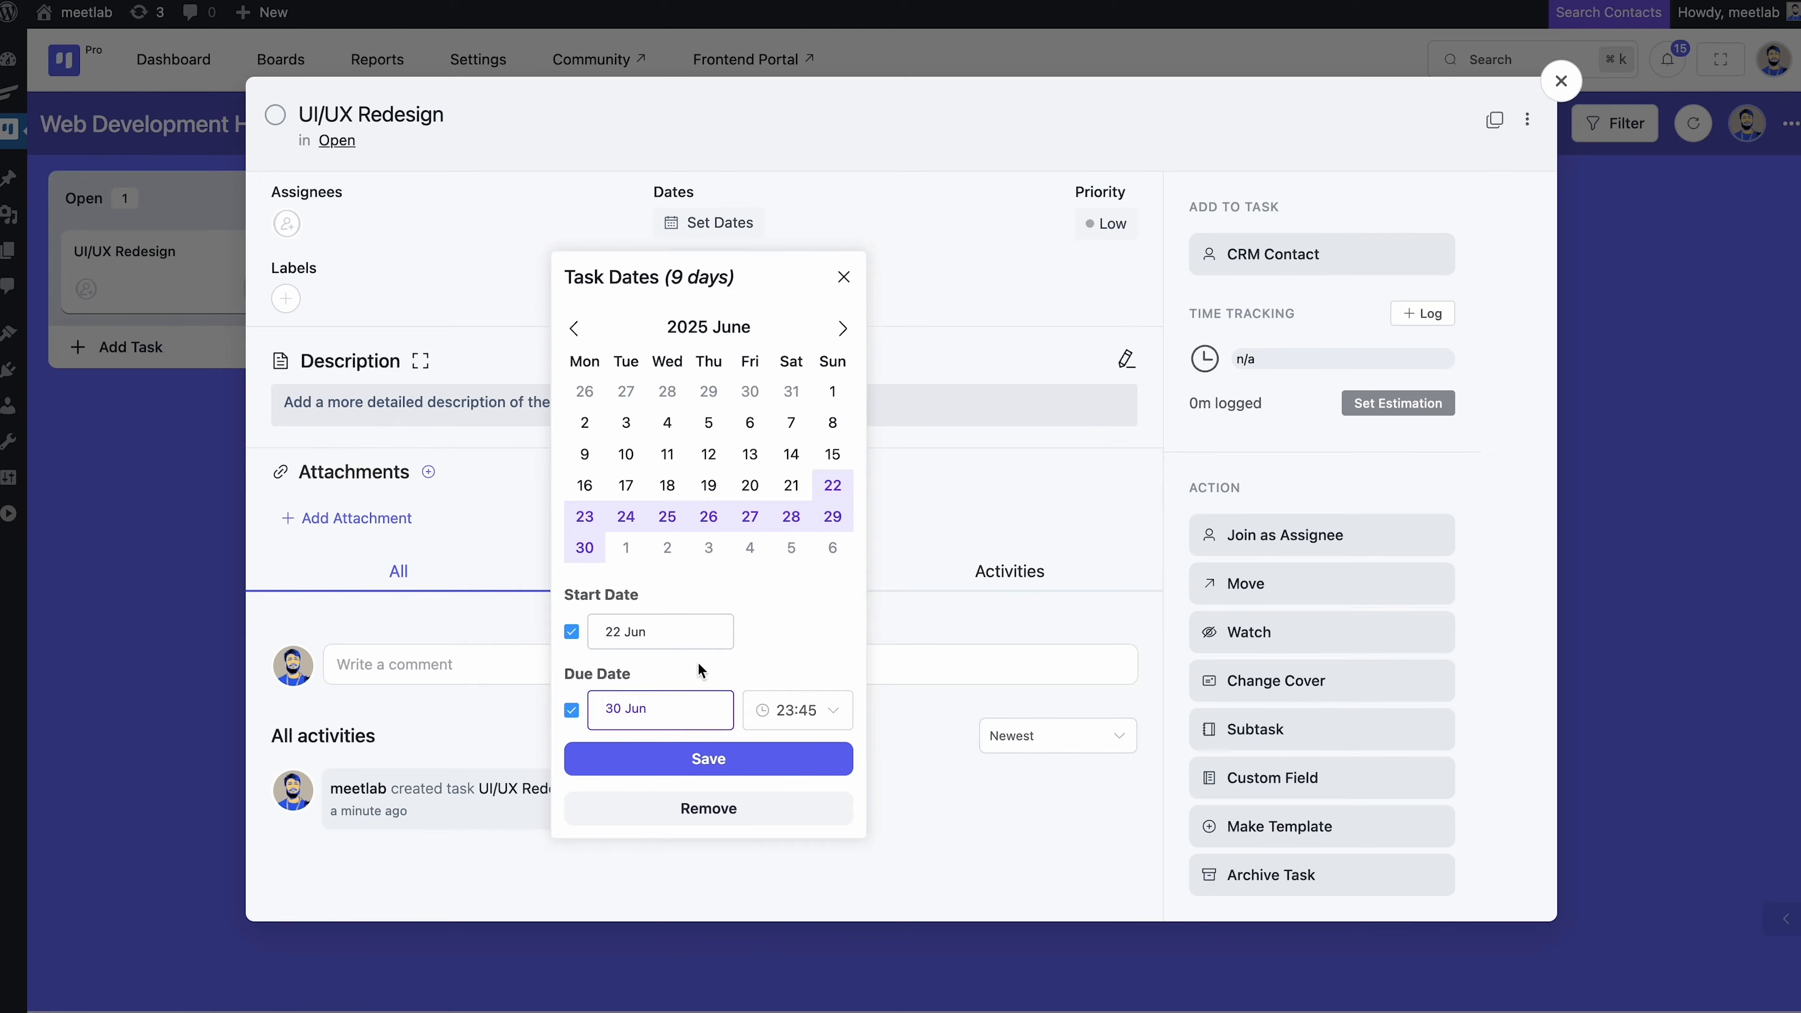
left_click(816, 712)
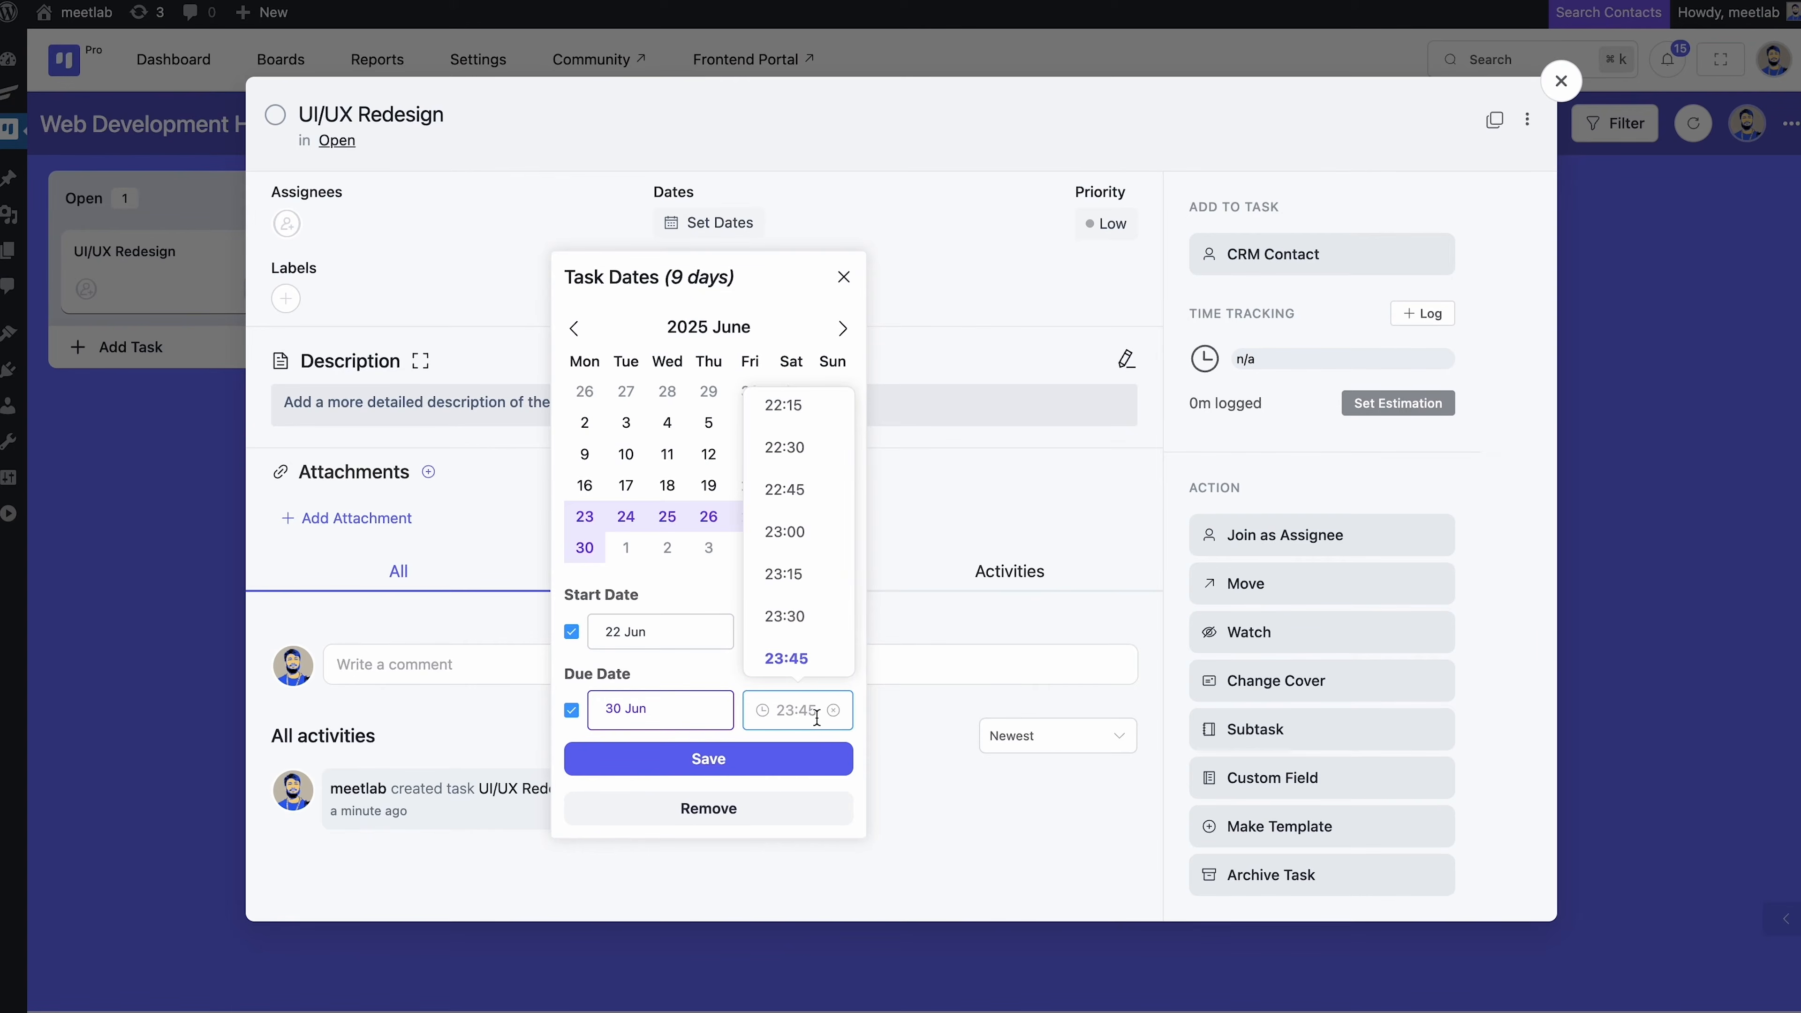
scroll(783, 561, "up", 10)
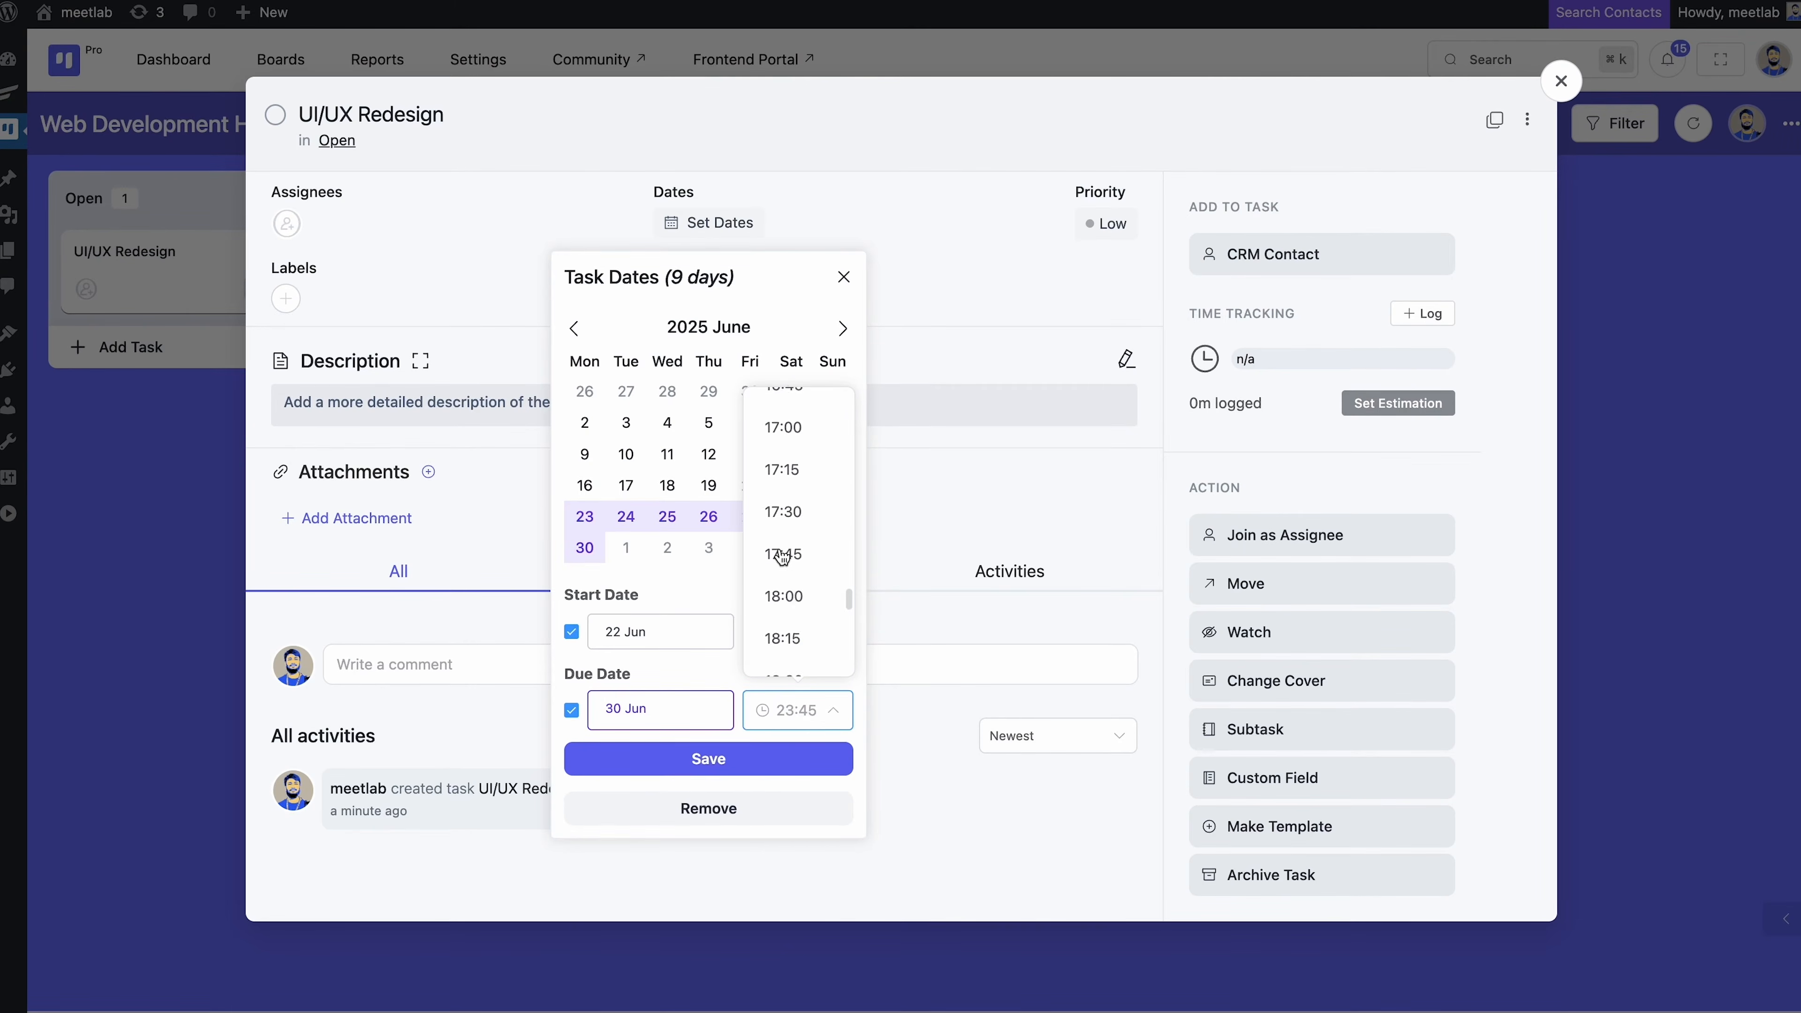
scroll(782, 557, "up", 15)
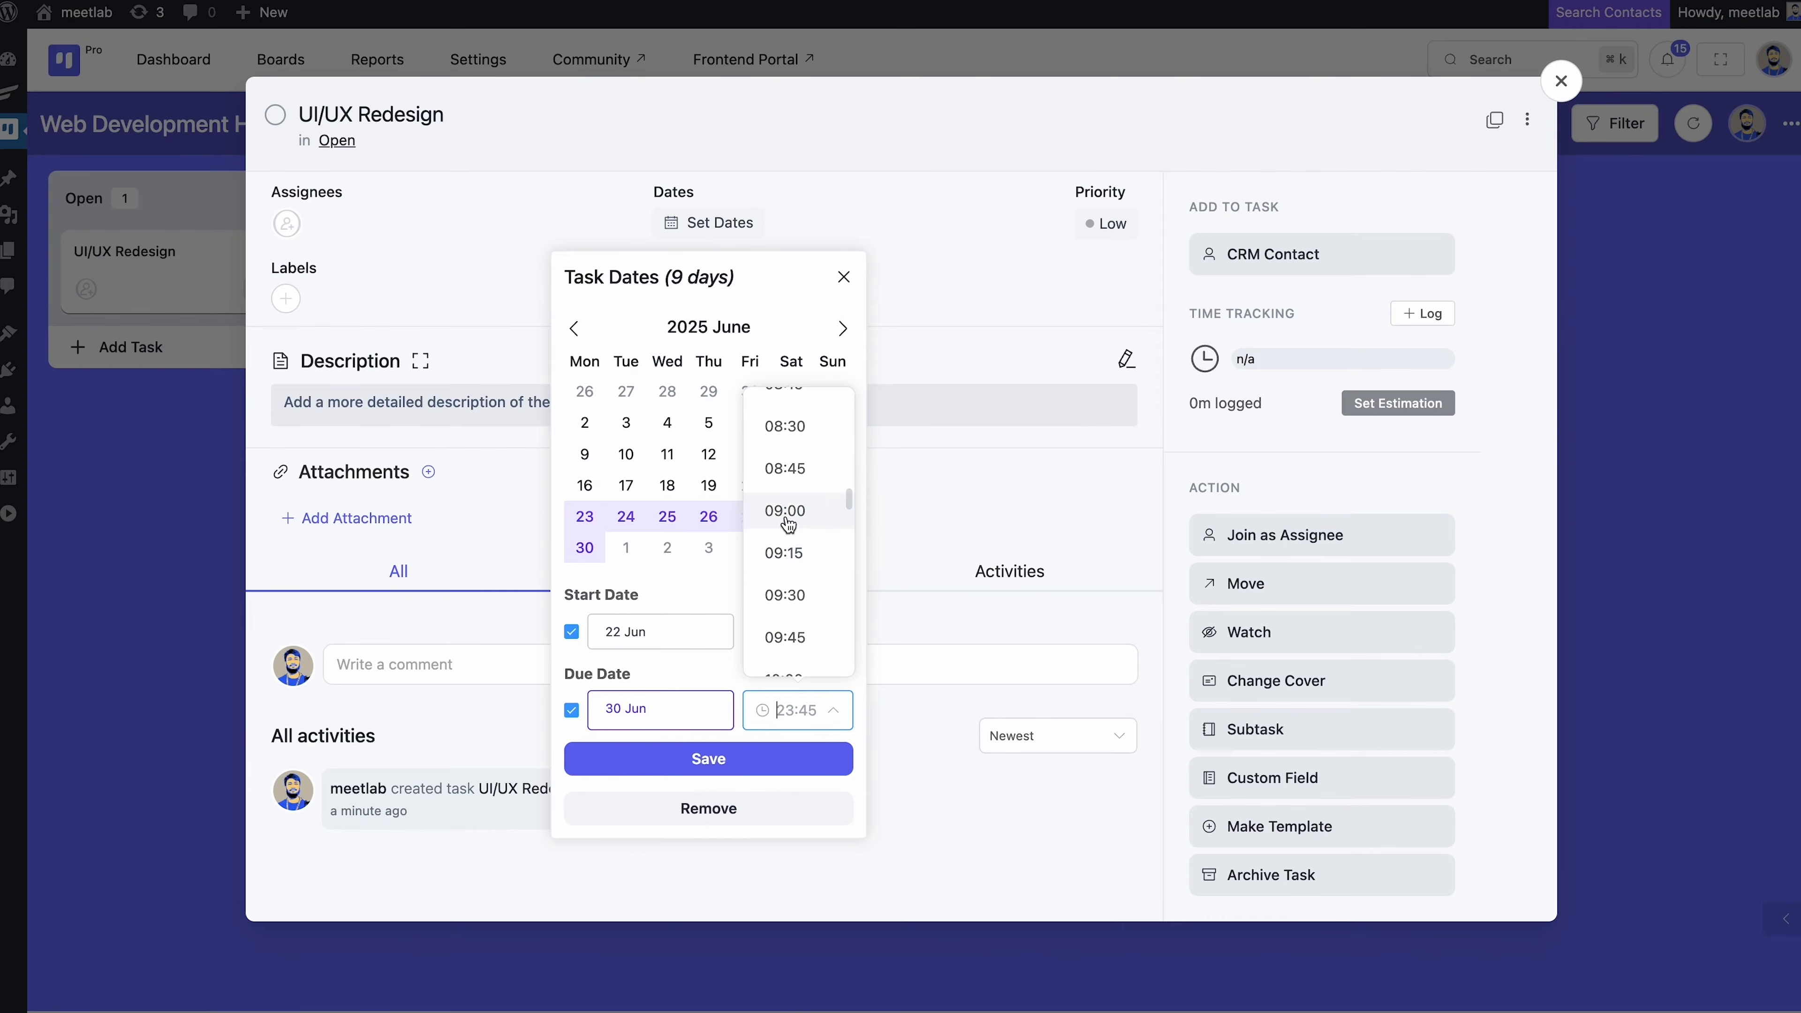
left_click(787, 512)
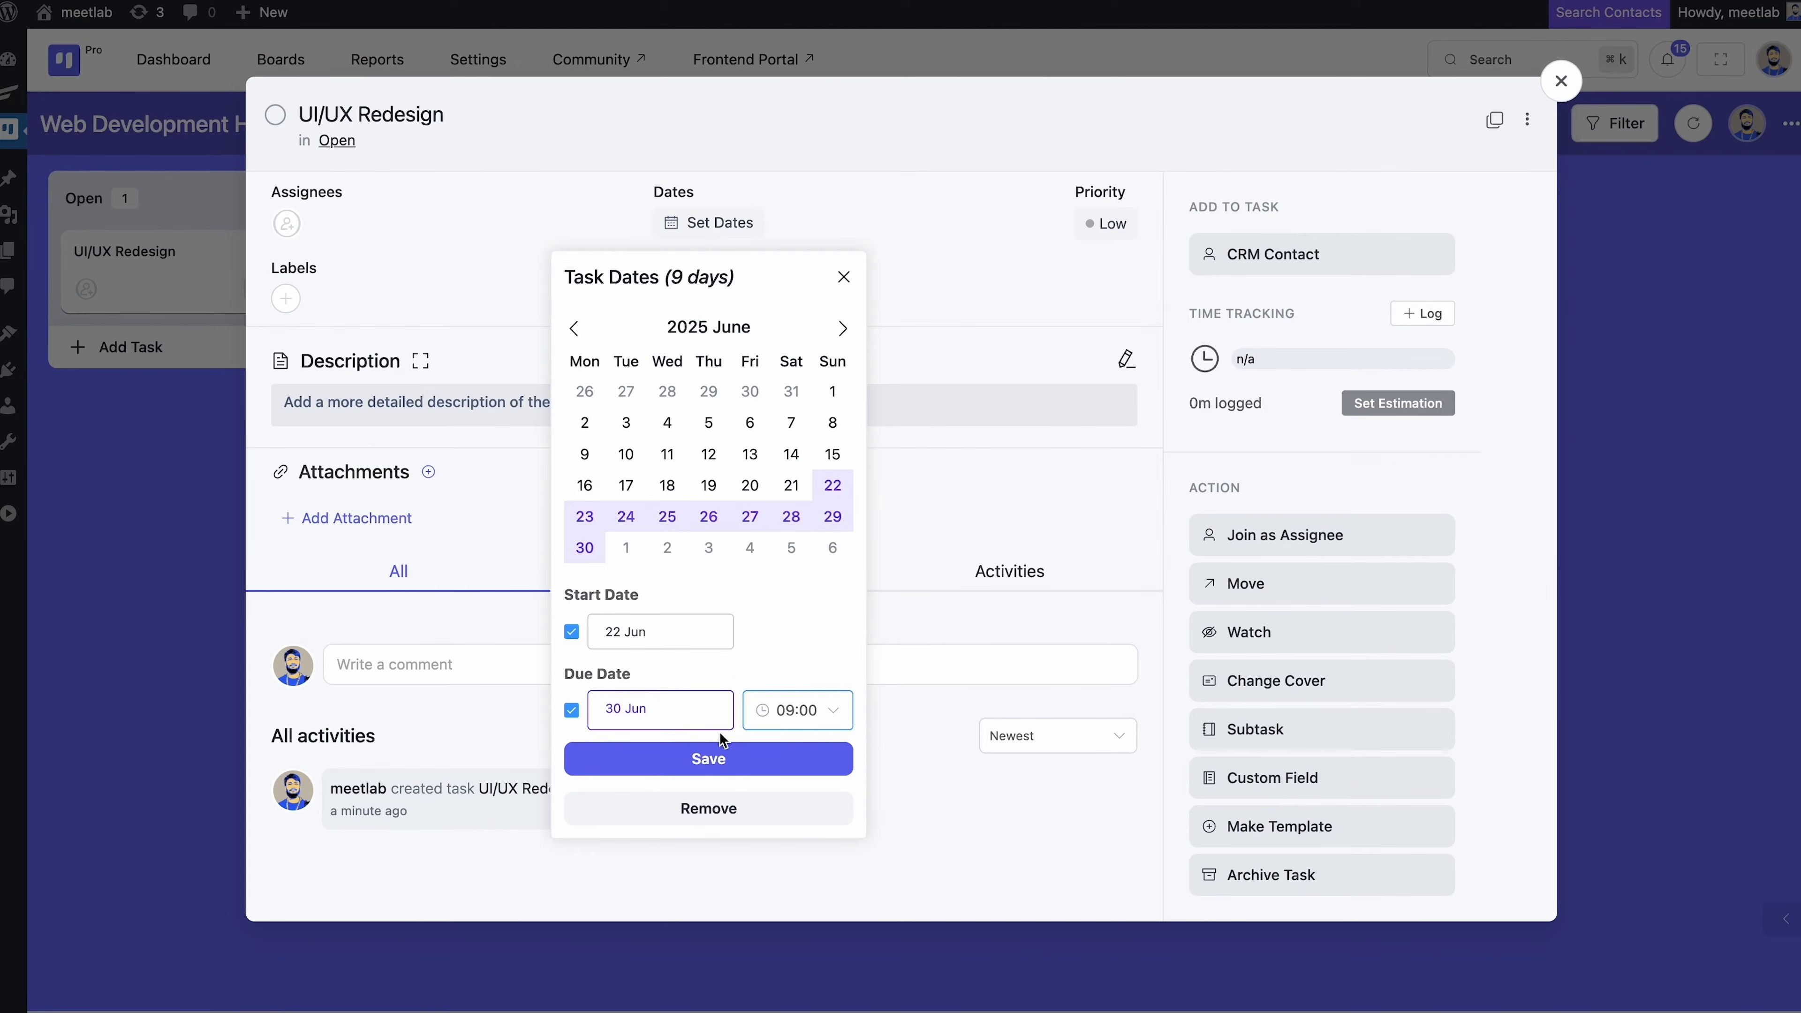
left_click(706, 753)
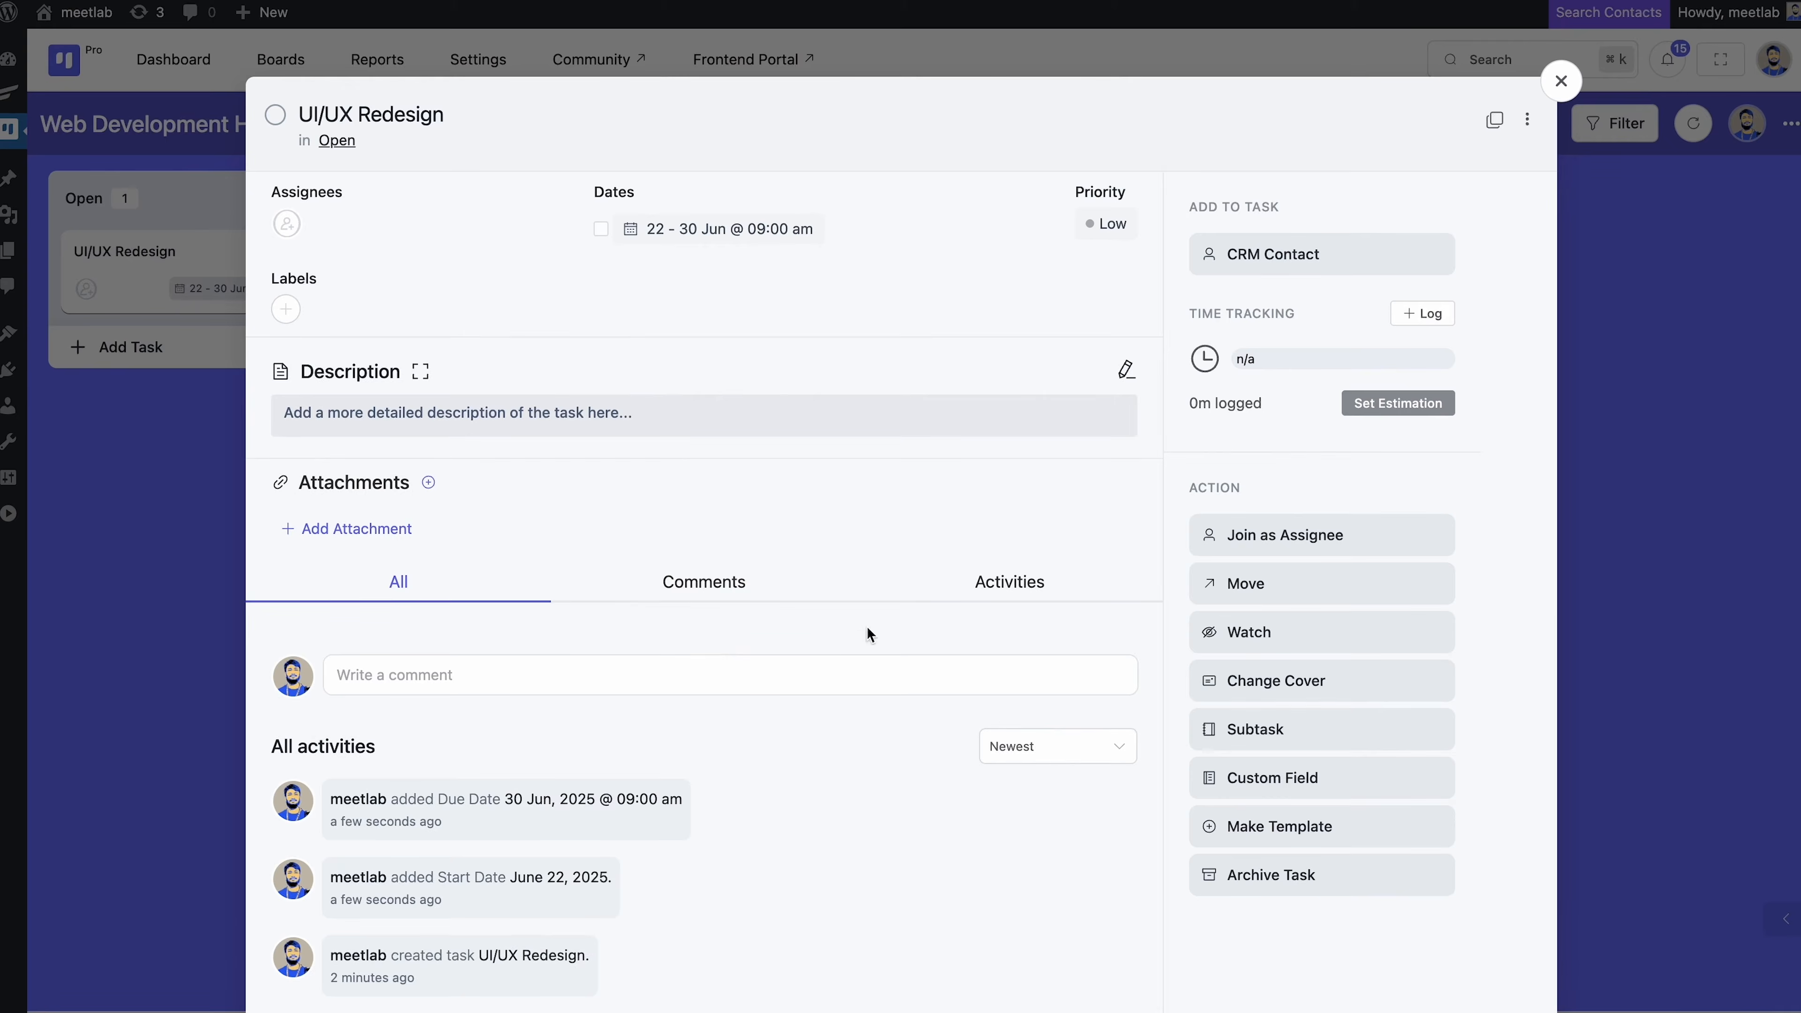
Set the task priority to Medium and rename the green label to 'Home Page'
left_click(1120, 228)
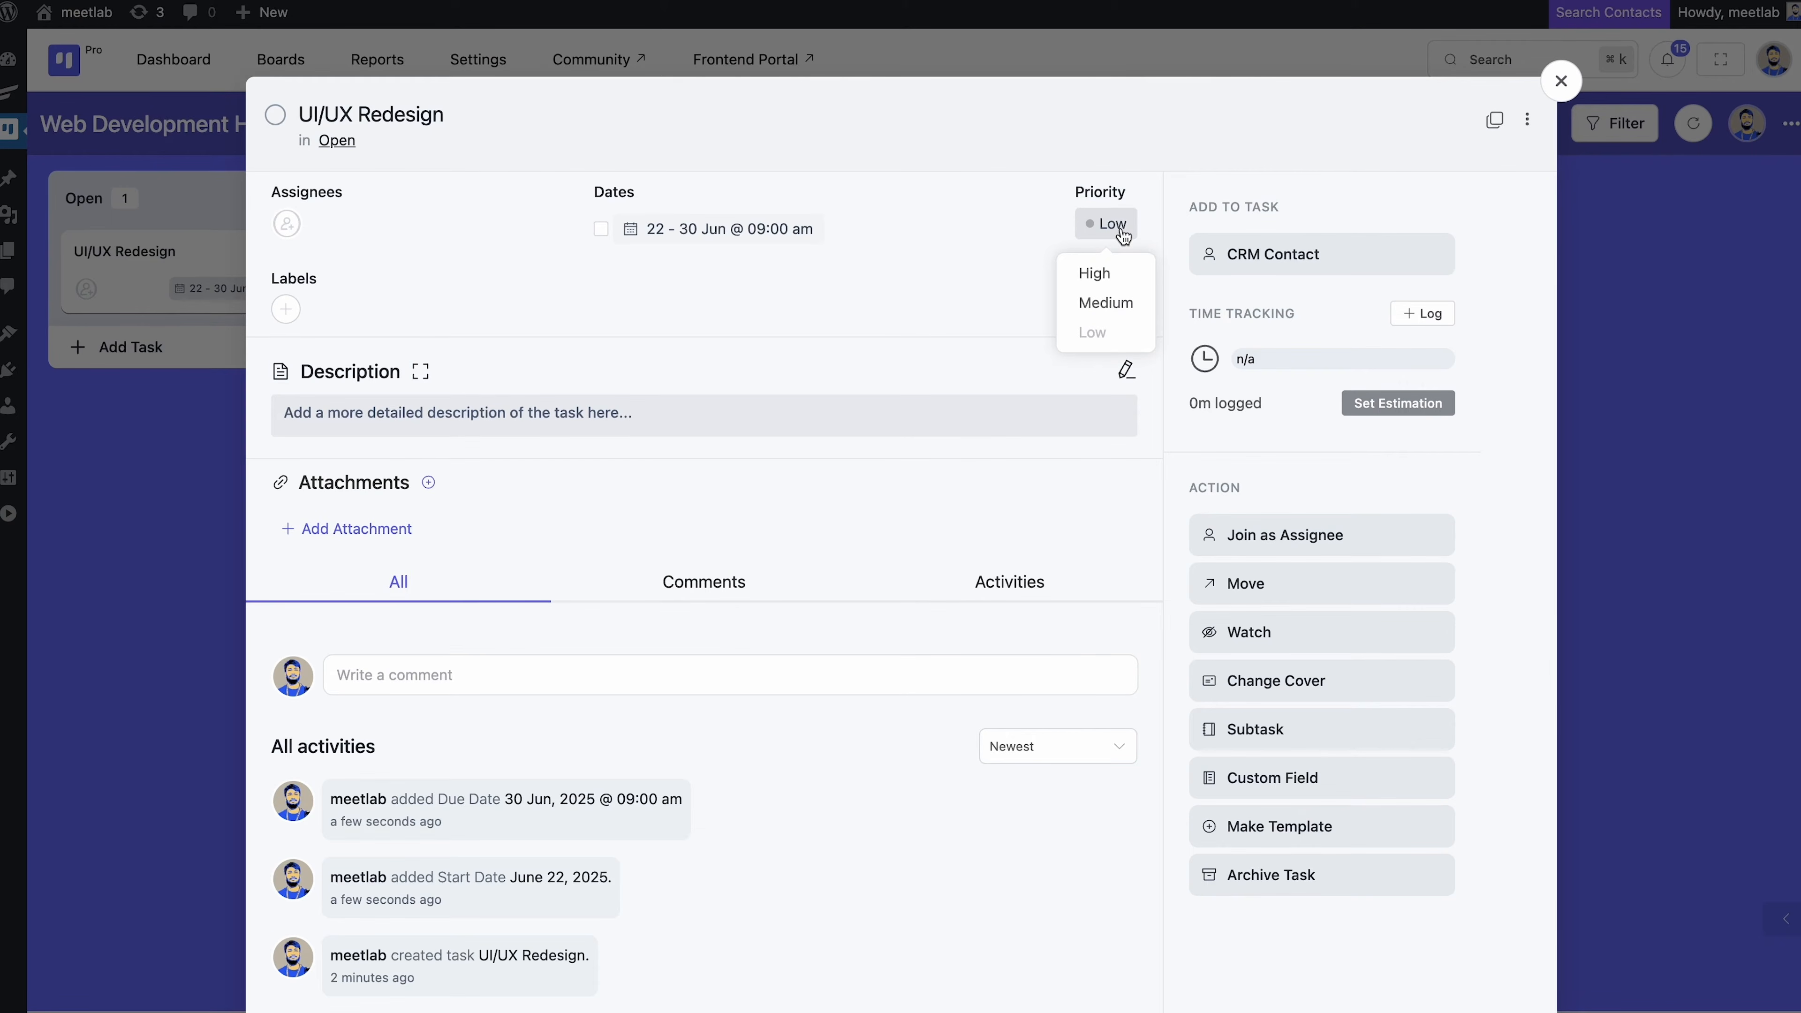
left_click(1105, 302)
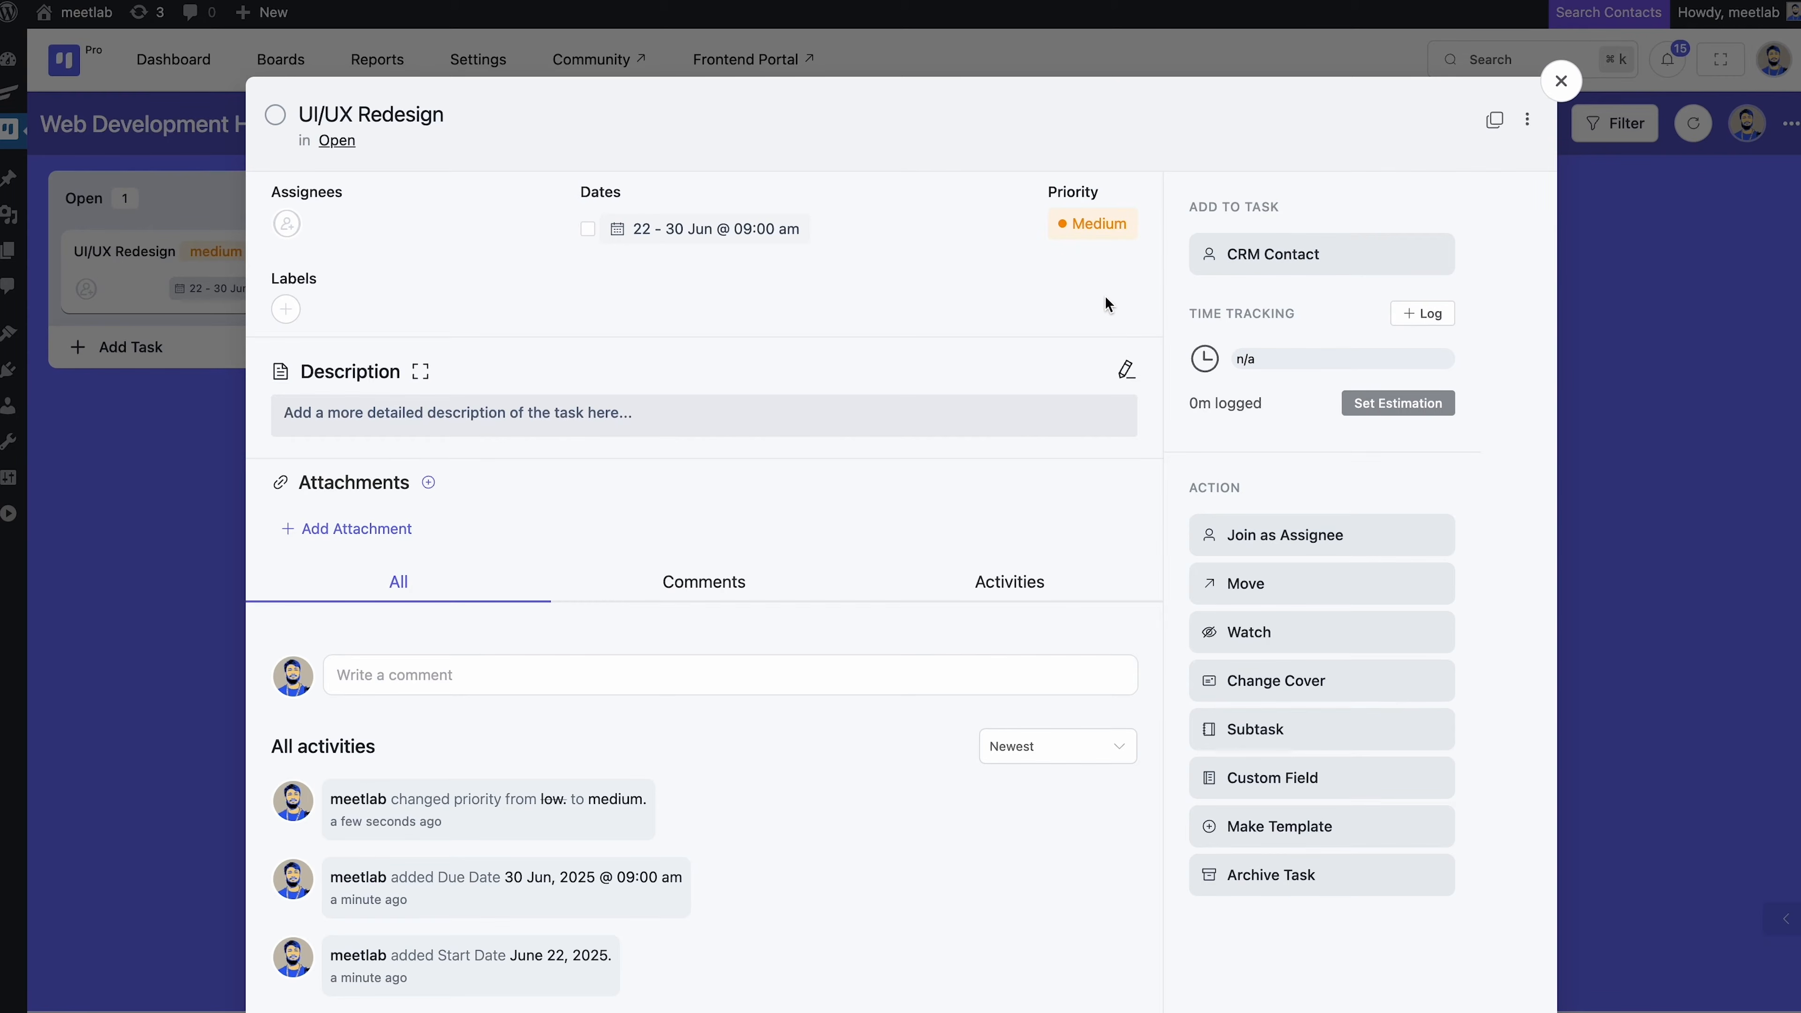
left_click(286, 309)
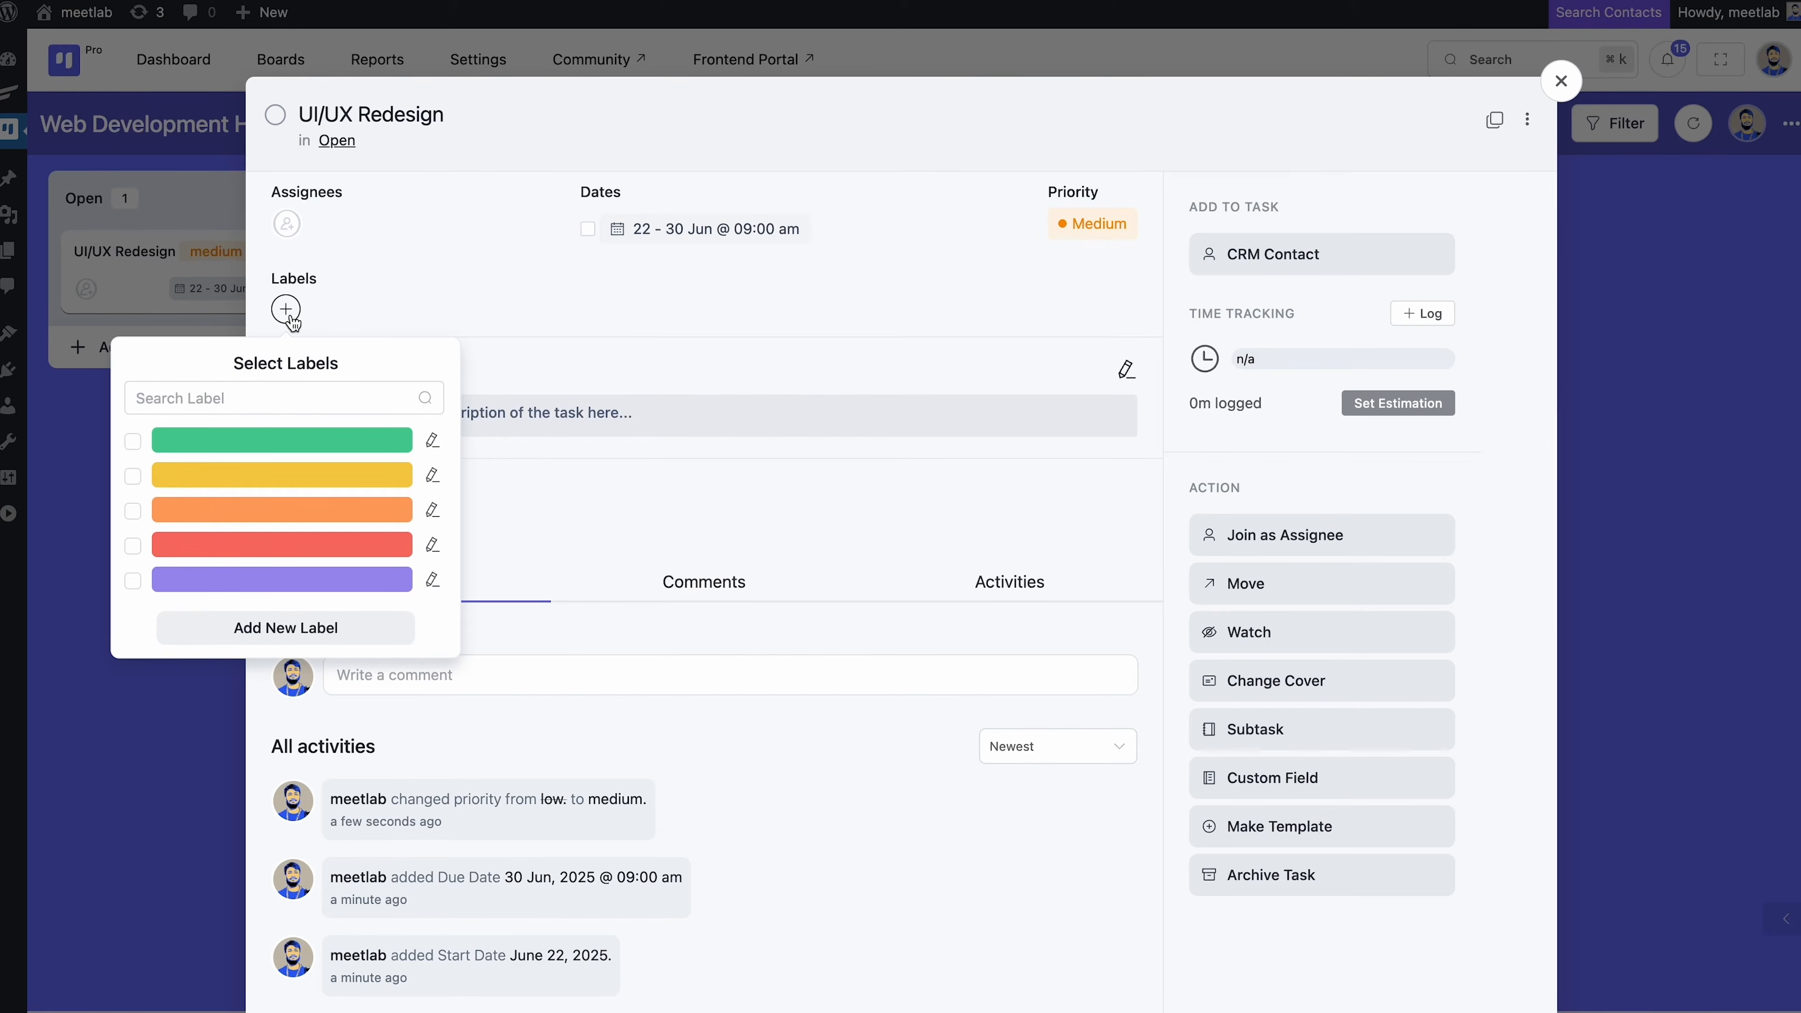
left_click(432, 440)
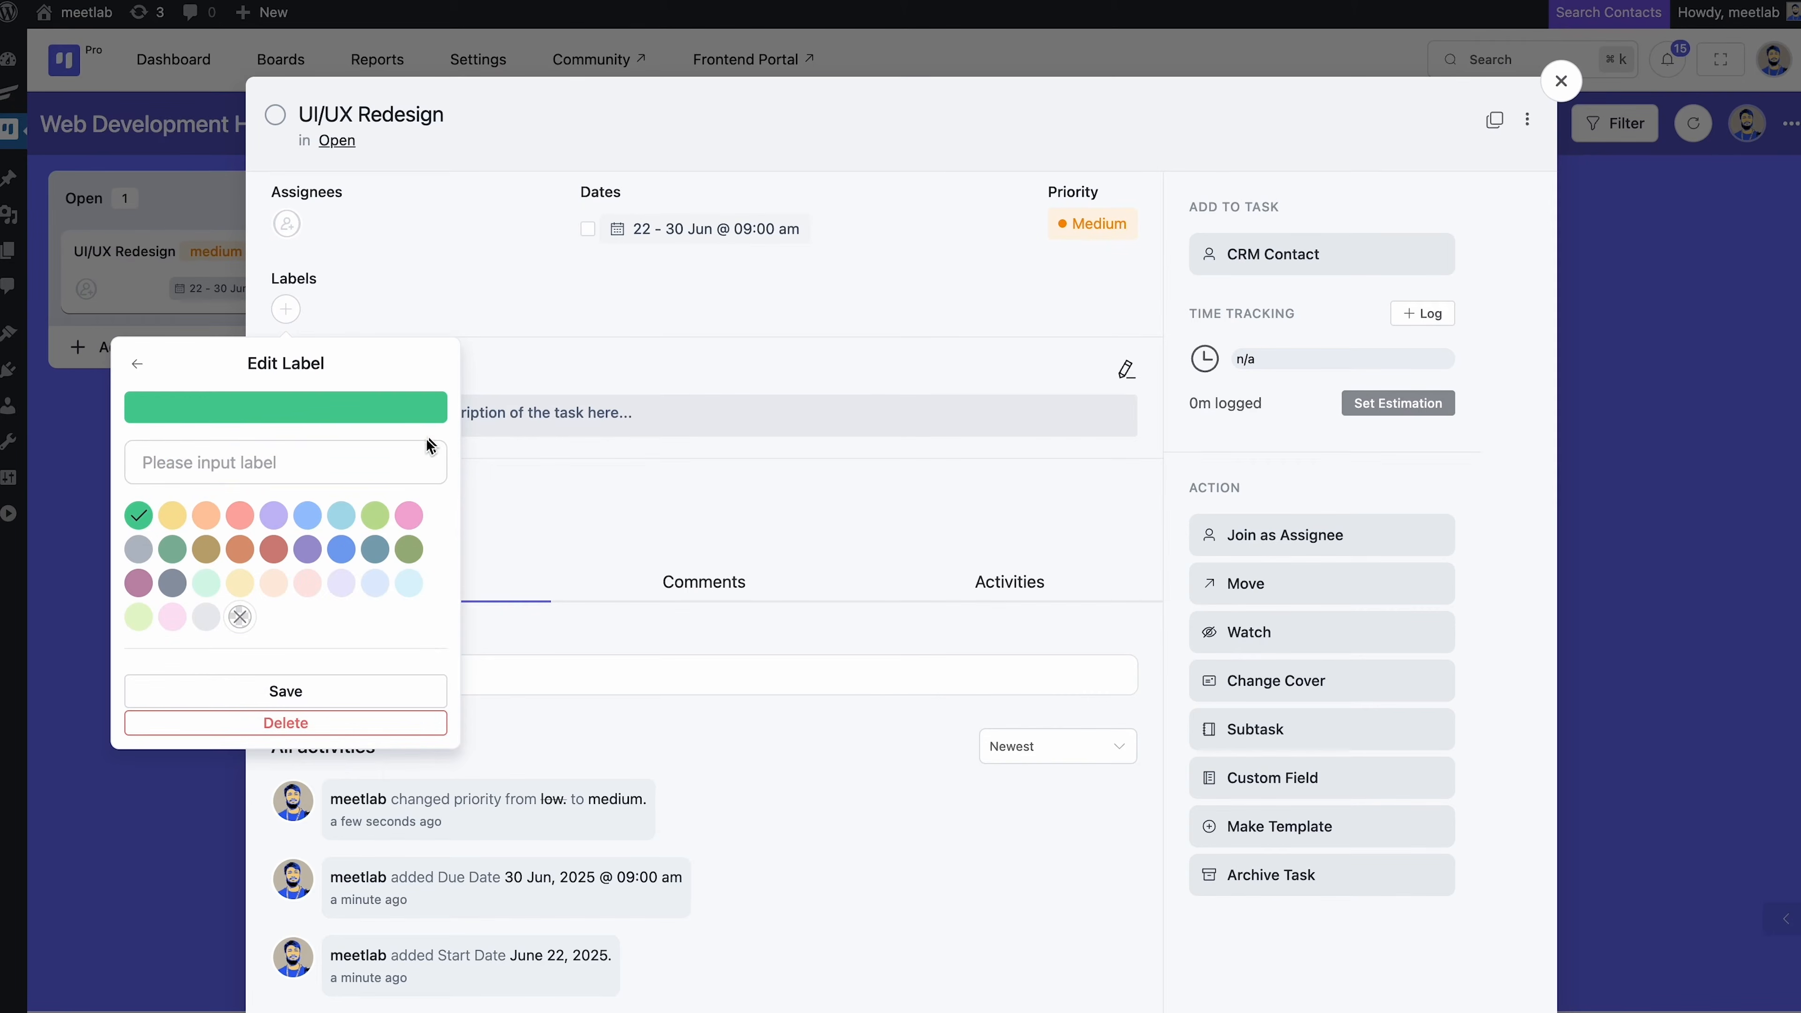
left_click(351, 466)
type("H")
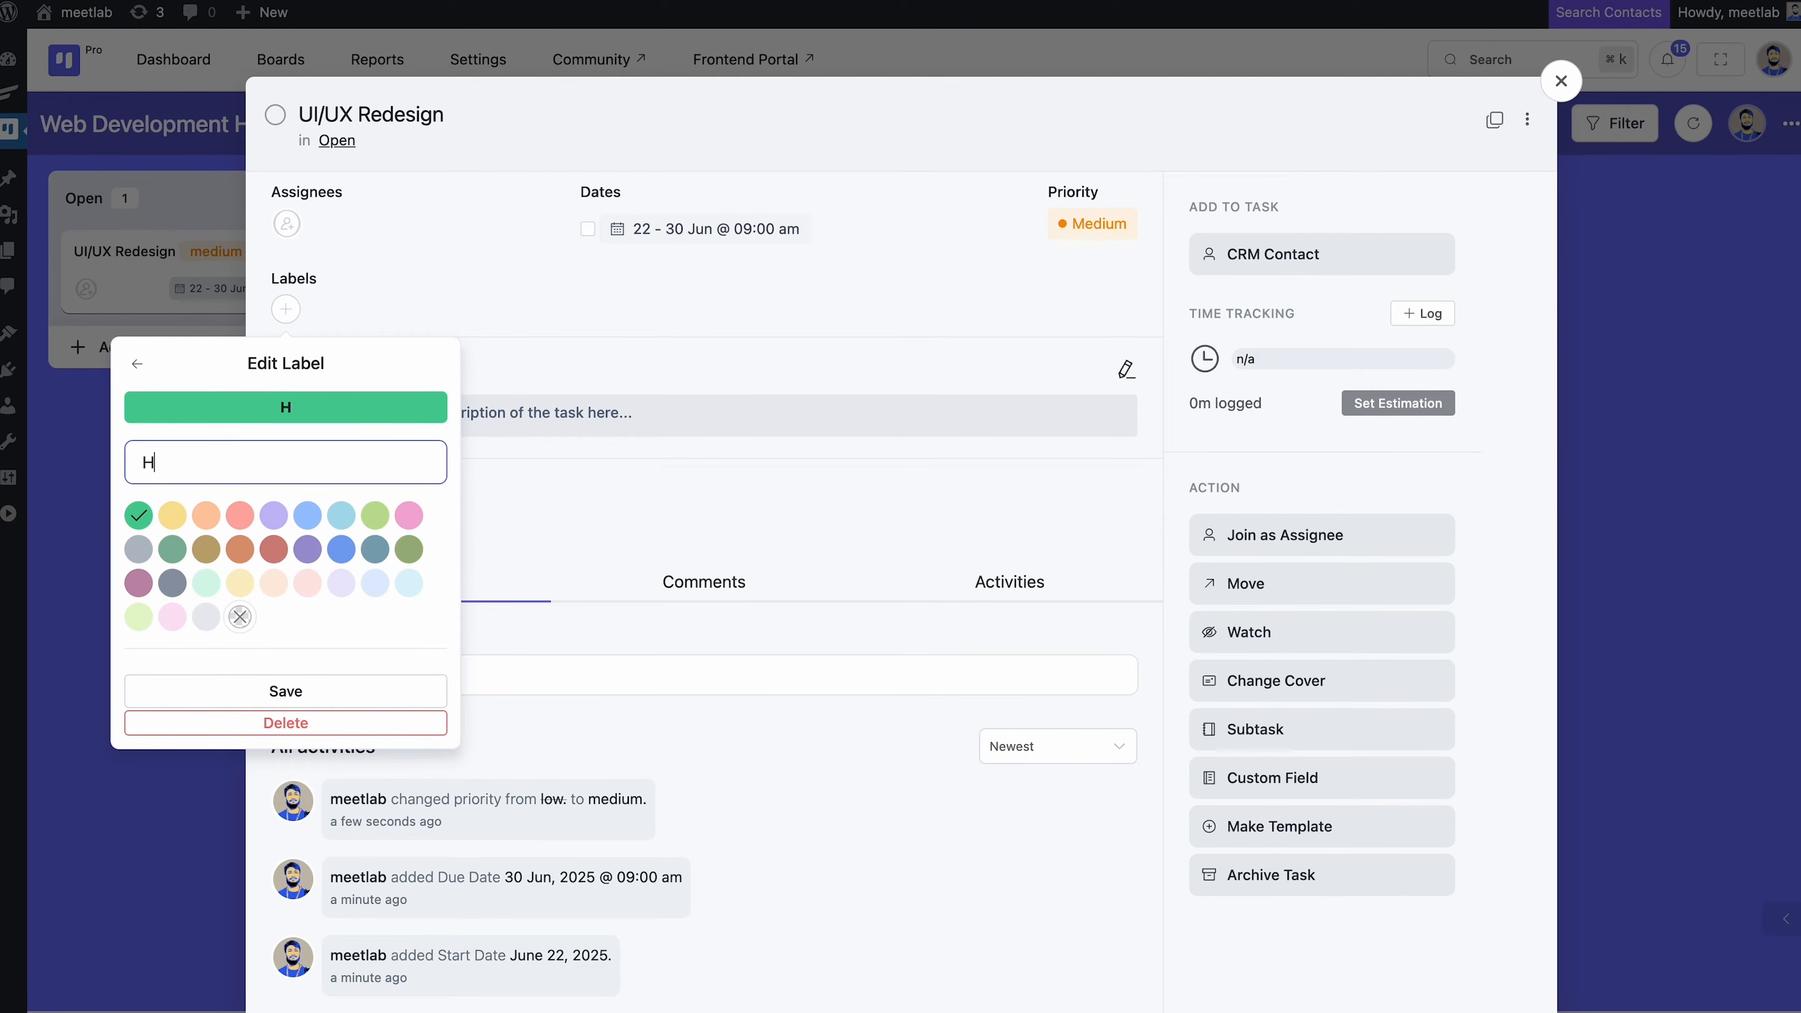
type("ome Page")
left_click(285, 688)
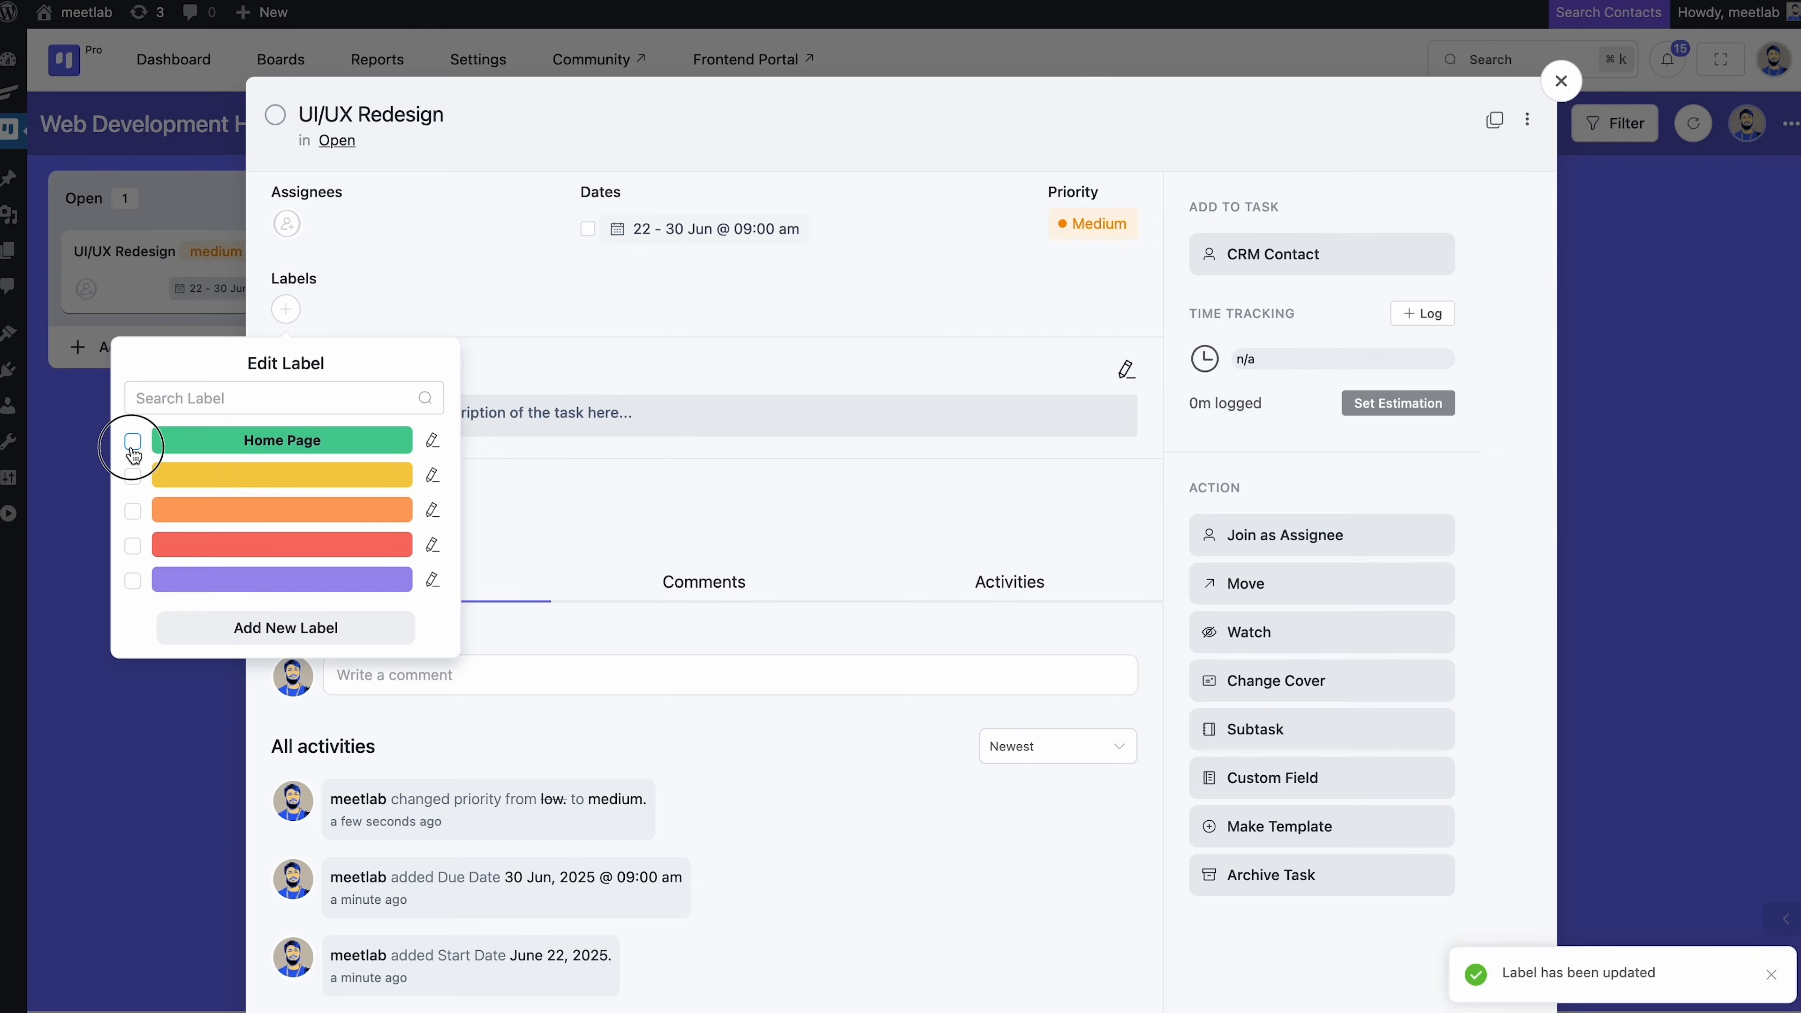
Apply the Home Page label to the task, confirming it via a label search
left_click(133, 442)
left_click(532, 305)
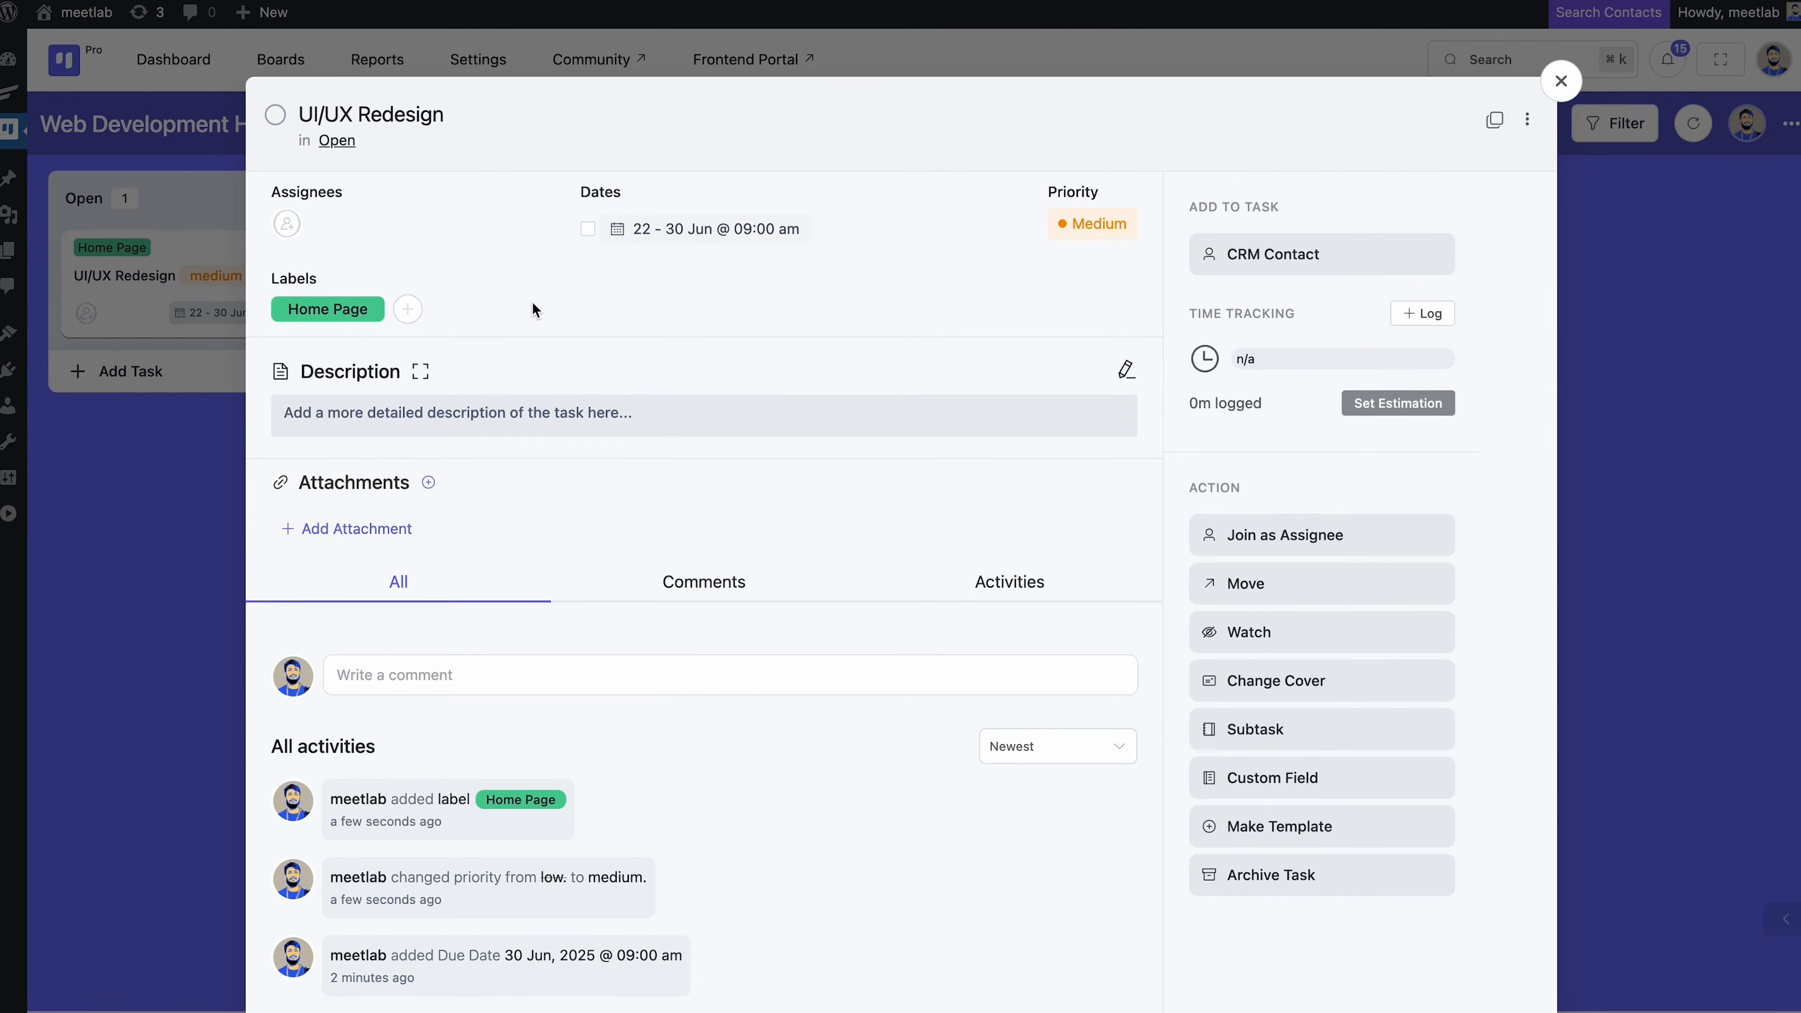
left_click(354, 312)
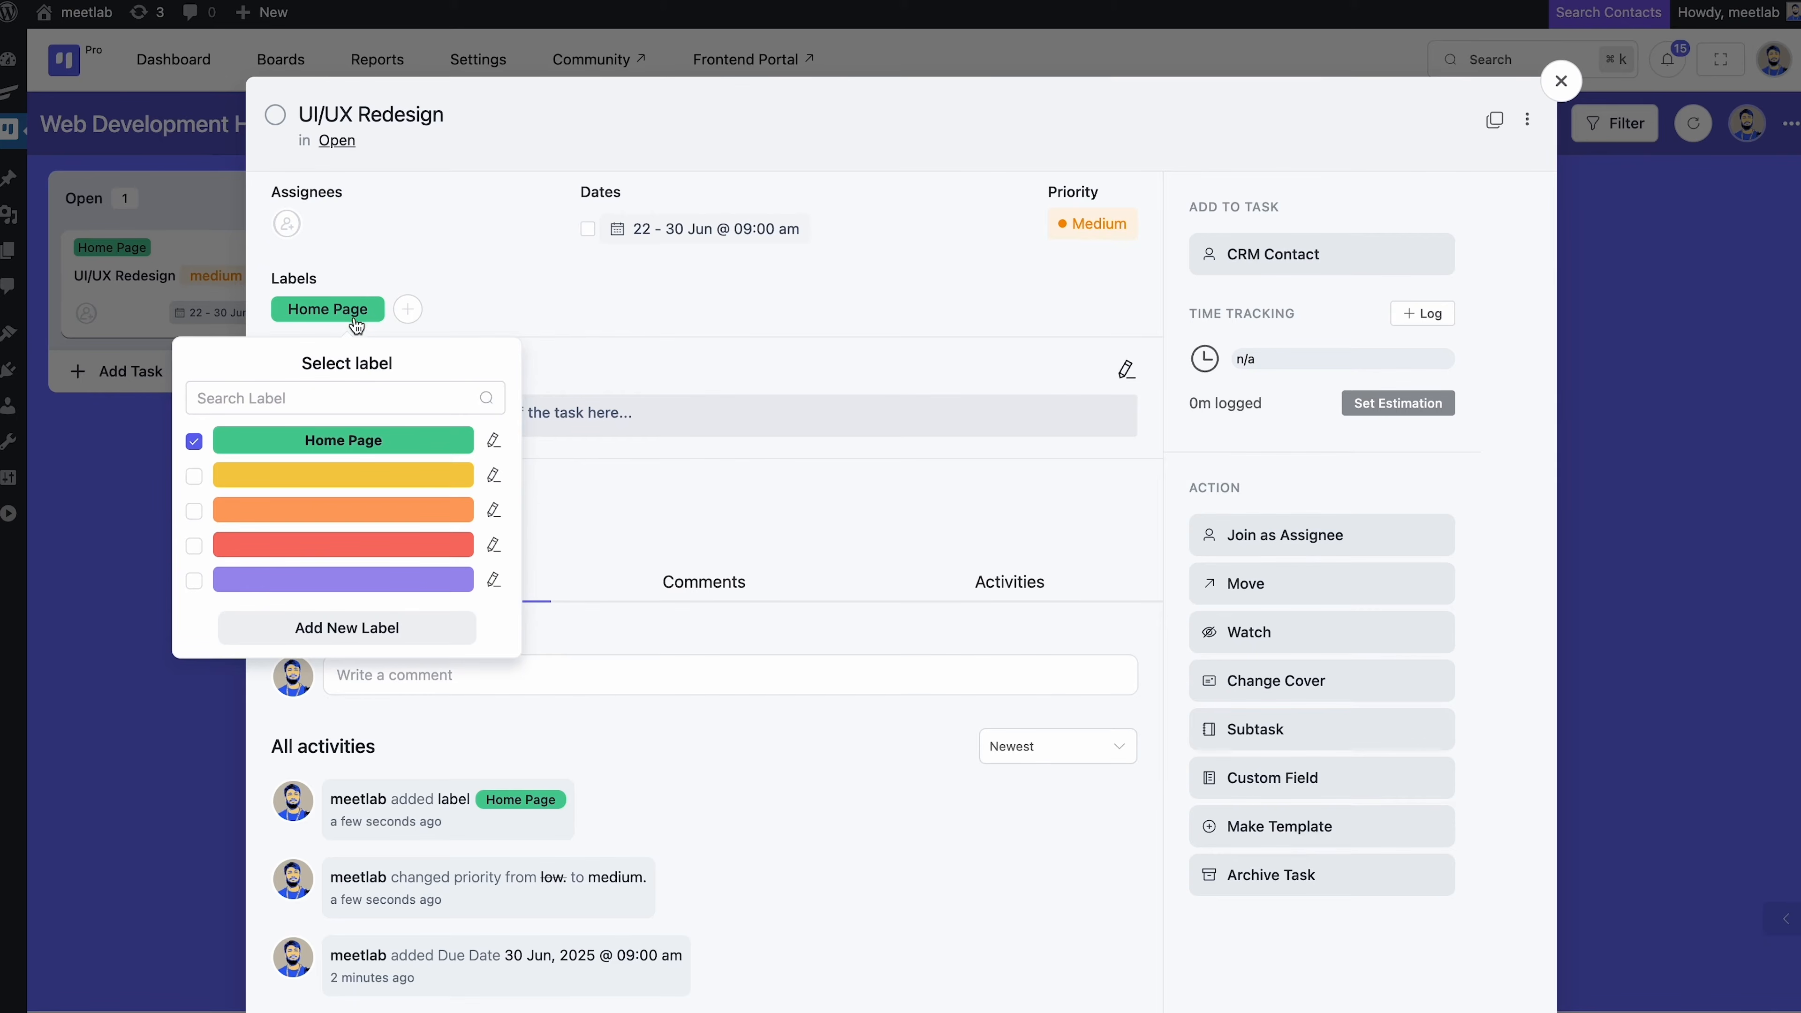
left_click(340, 392)
type("Home Page")
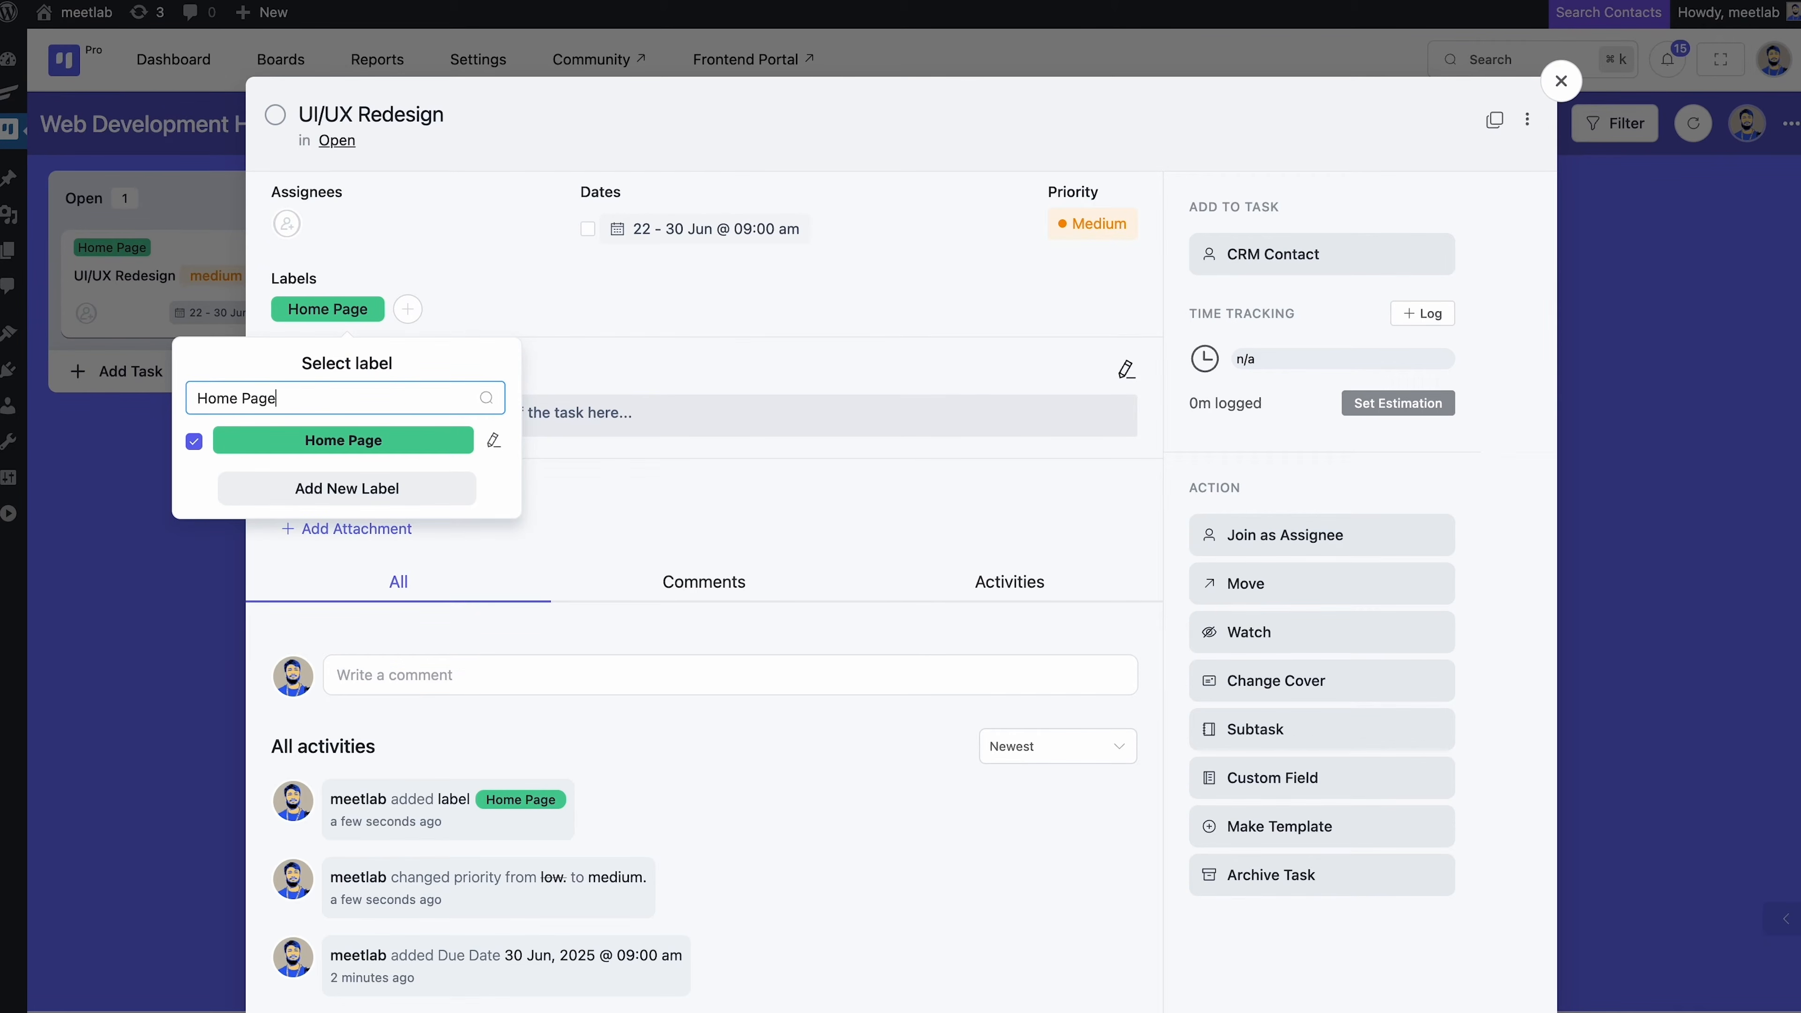
left_click(851, 368)
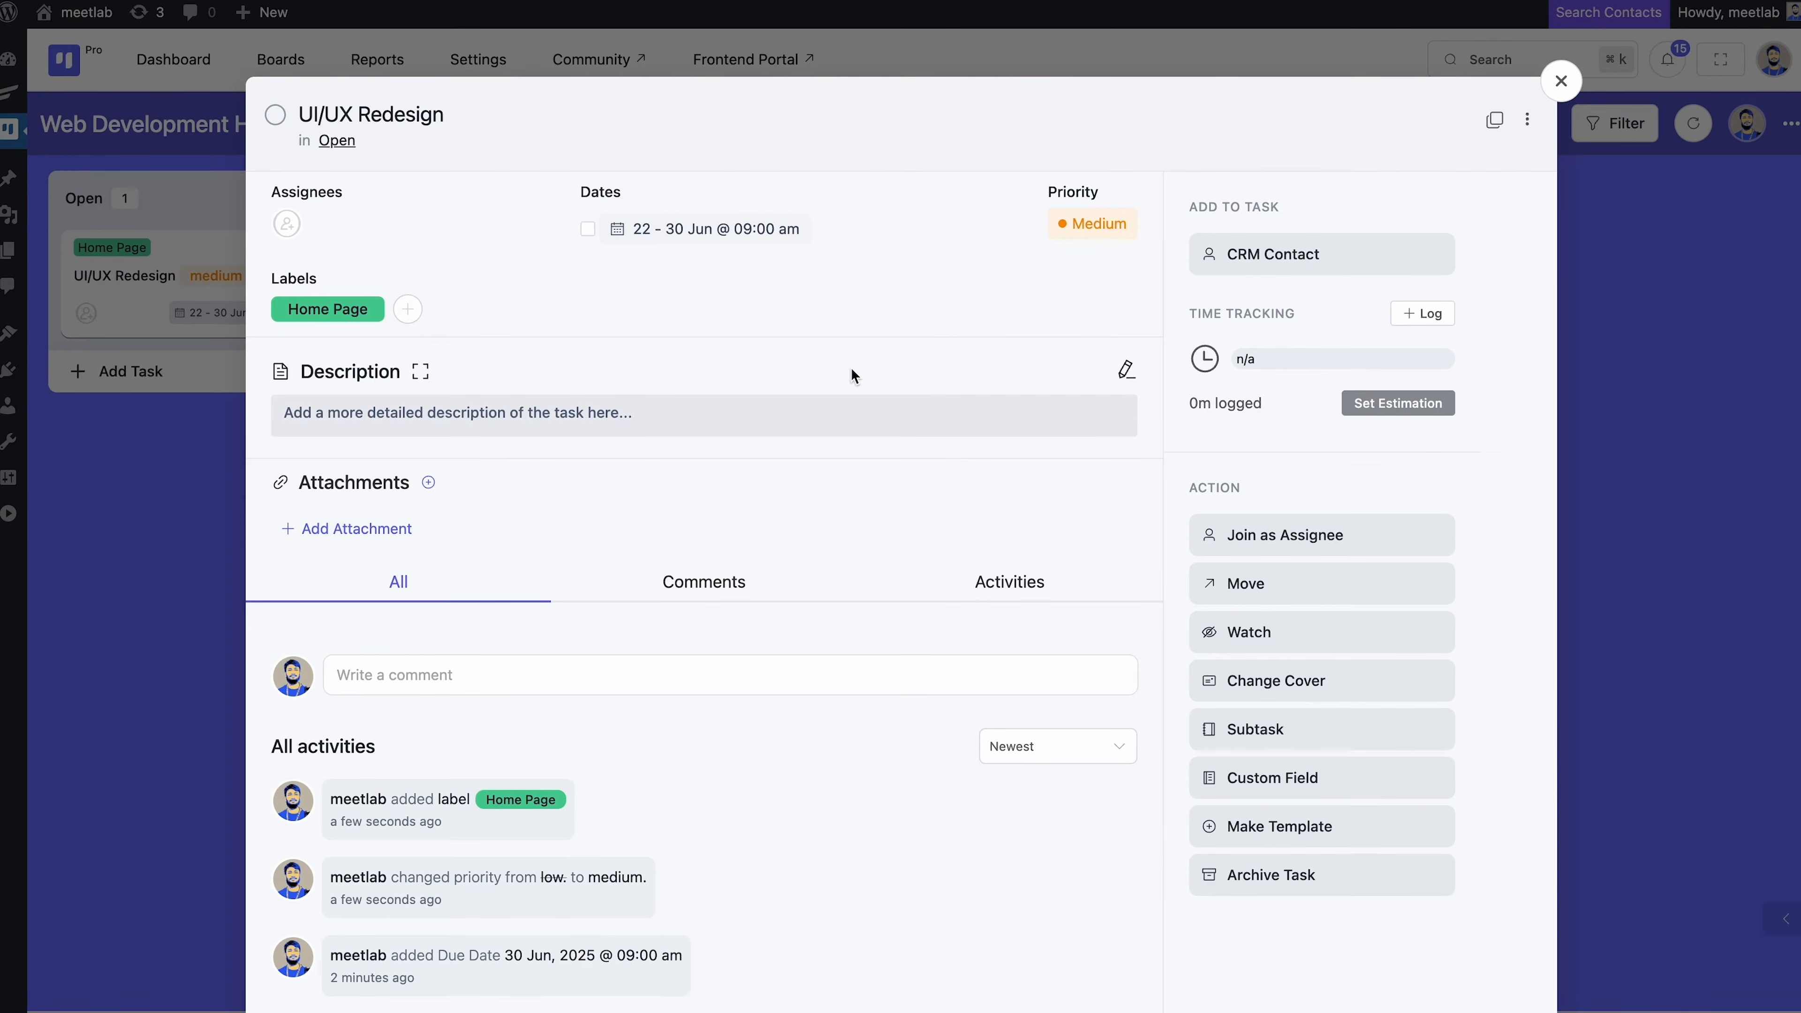
Paste and save a description about redesigning an outdated app's UI, then close the task
left_click(716, 418)
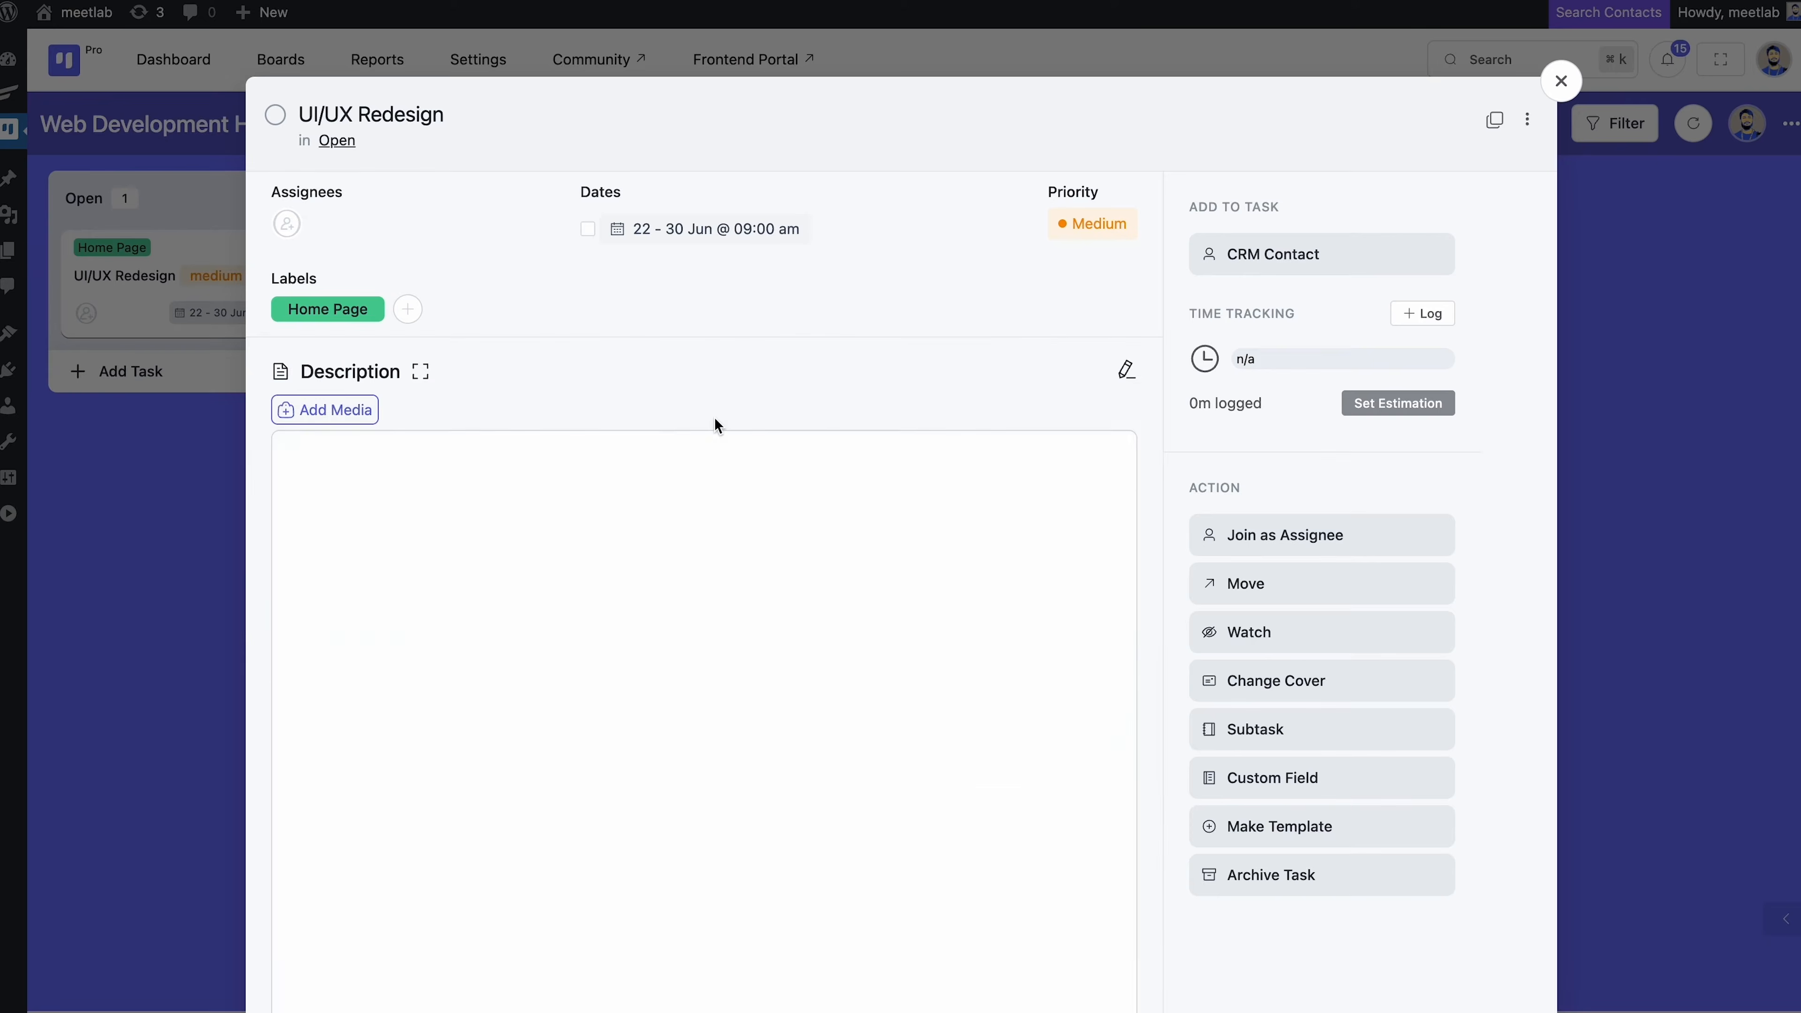
type("Take an outdated app or website and redesign its UI for better usability. Provide mockups and explain your UX decisions.")
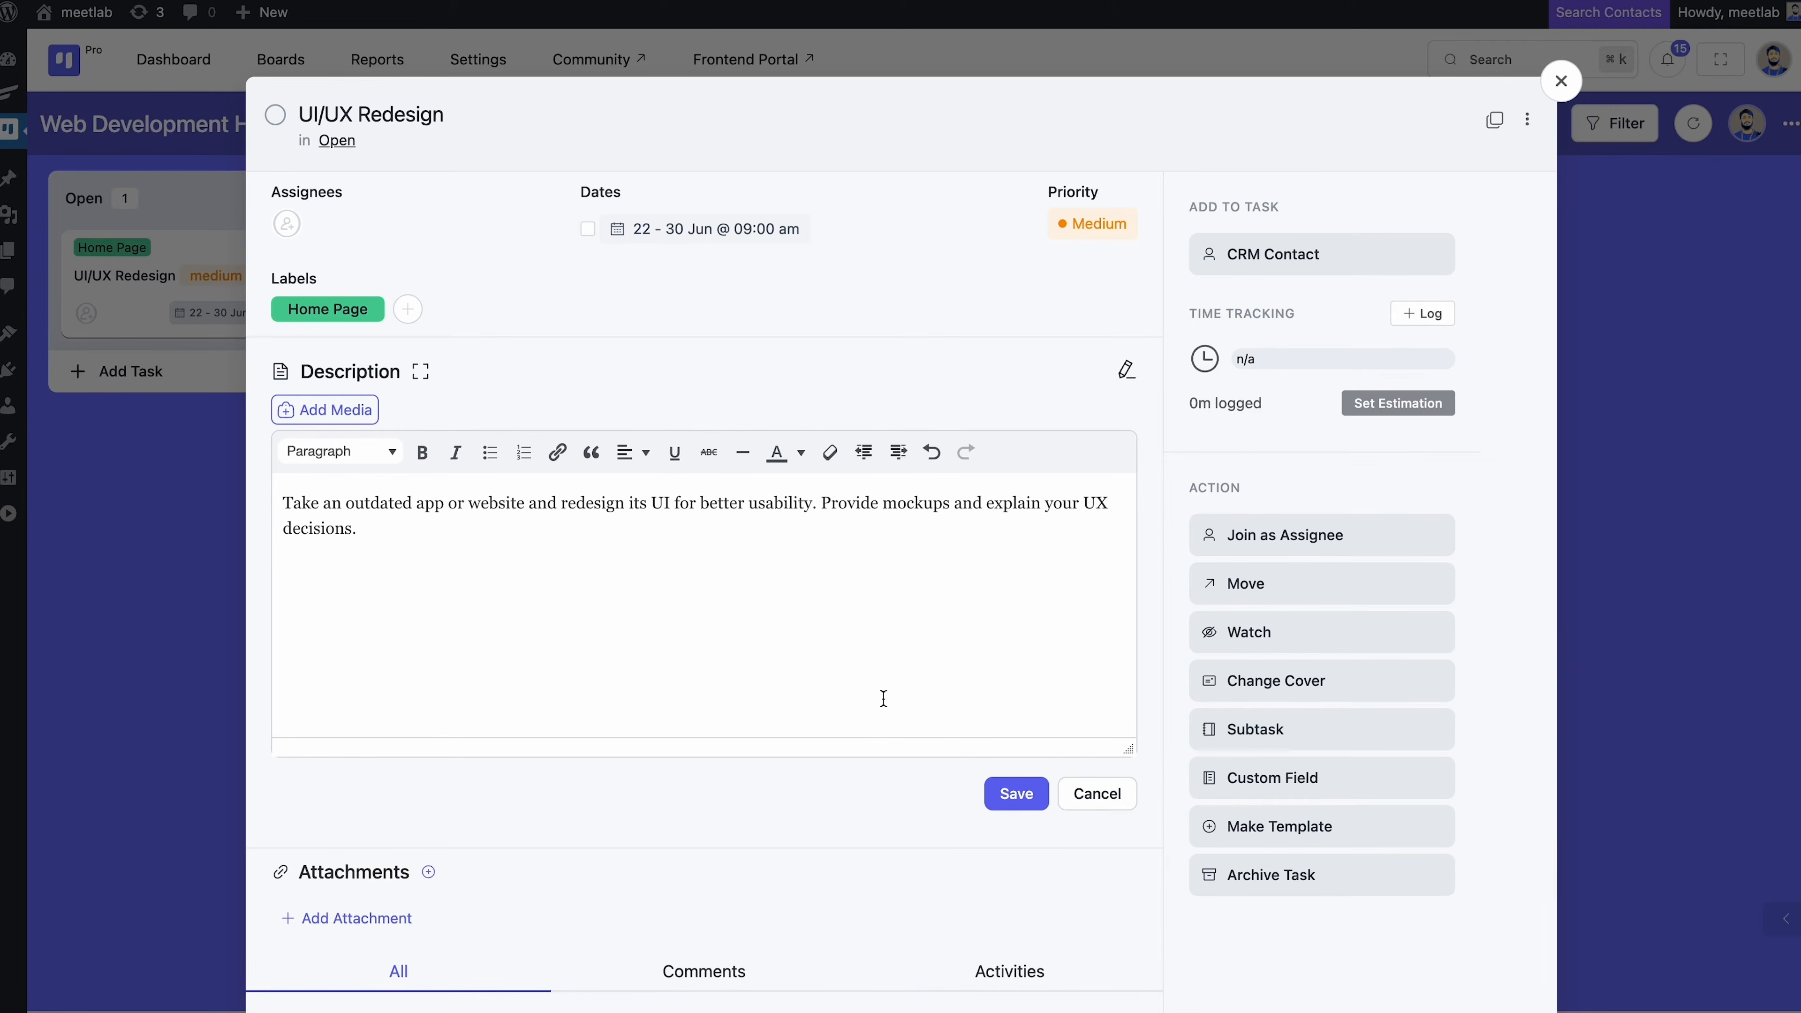
left_click(1015, 793)
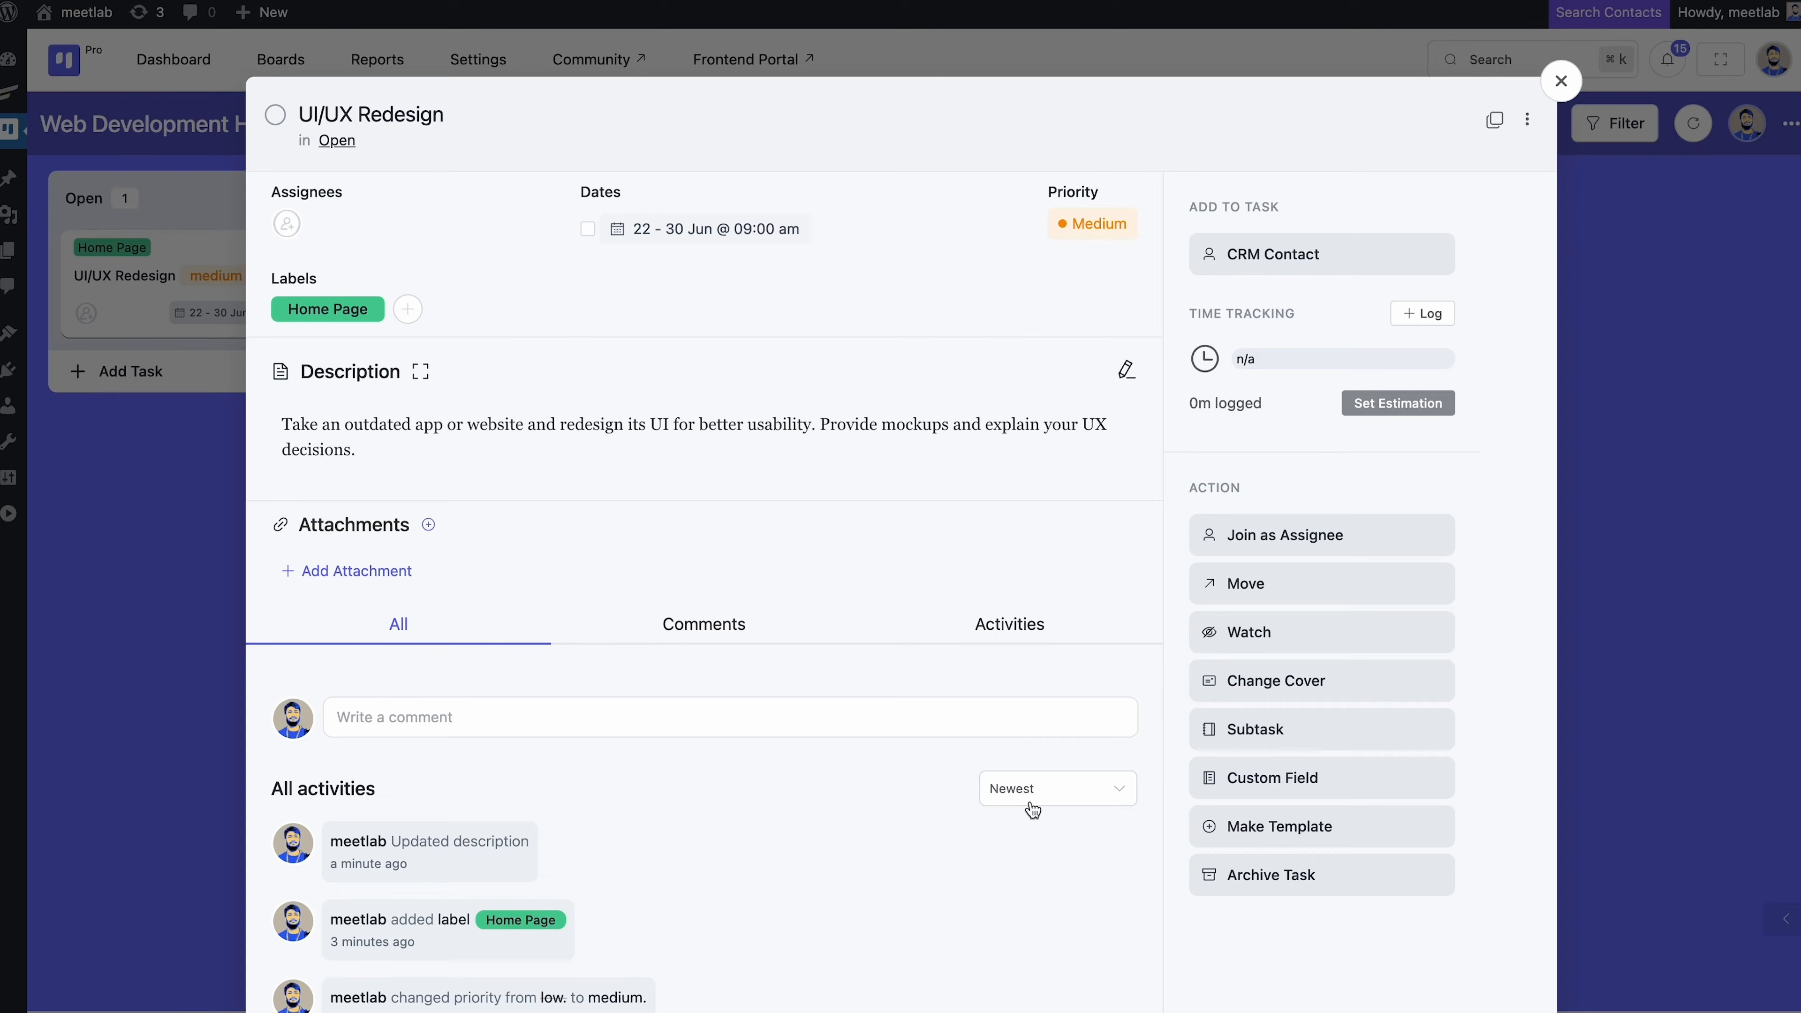
left_click(1558, 87)
left_click(1533, 123)
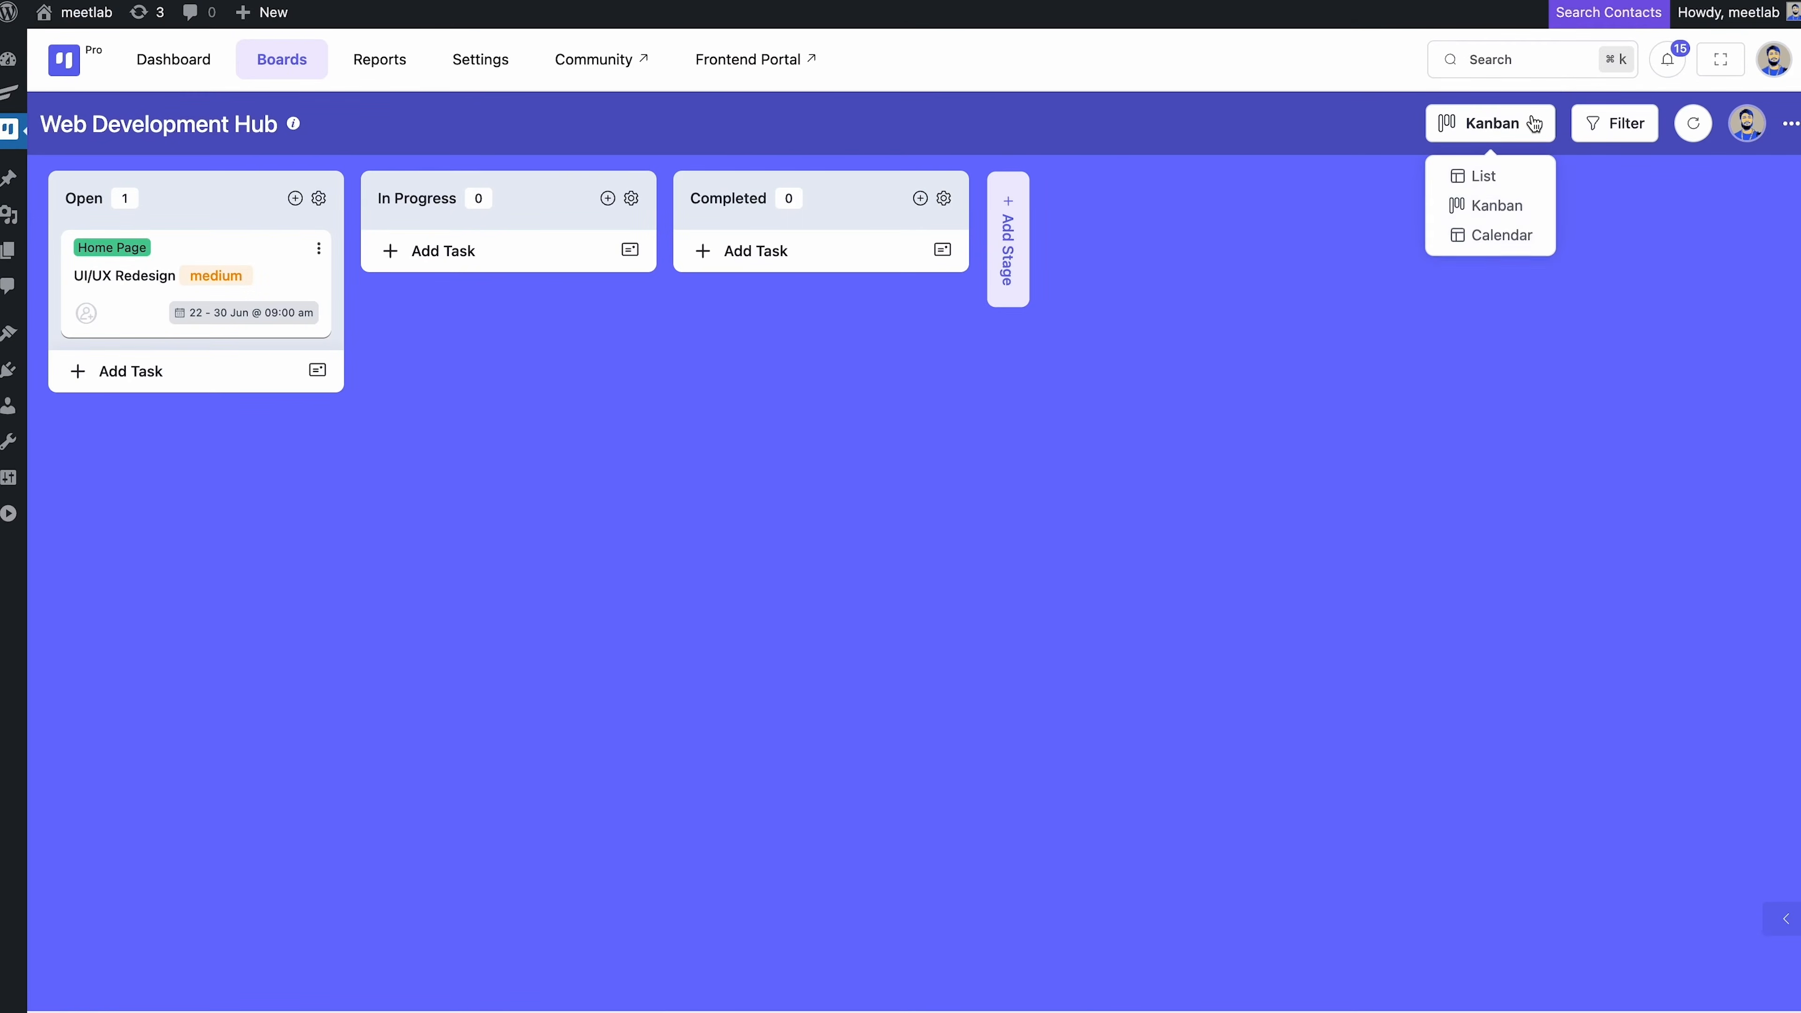
left_click(1485, 176)
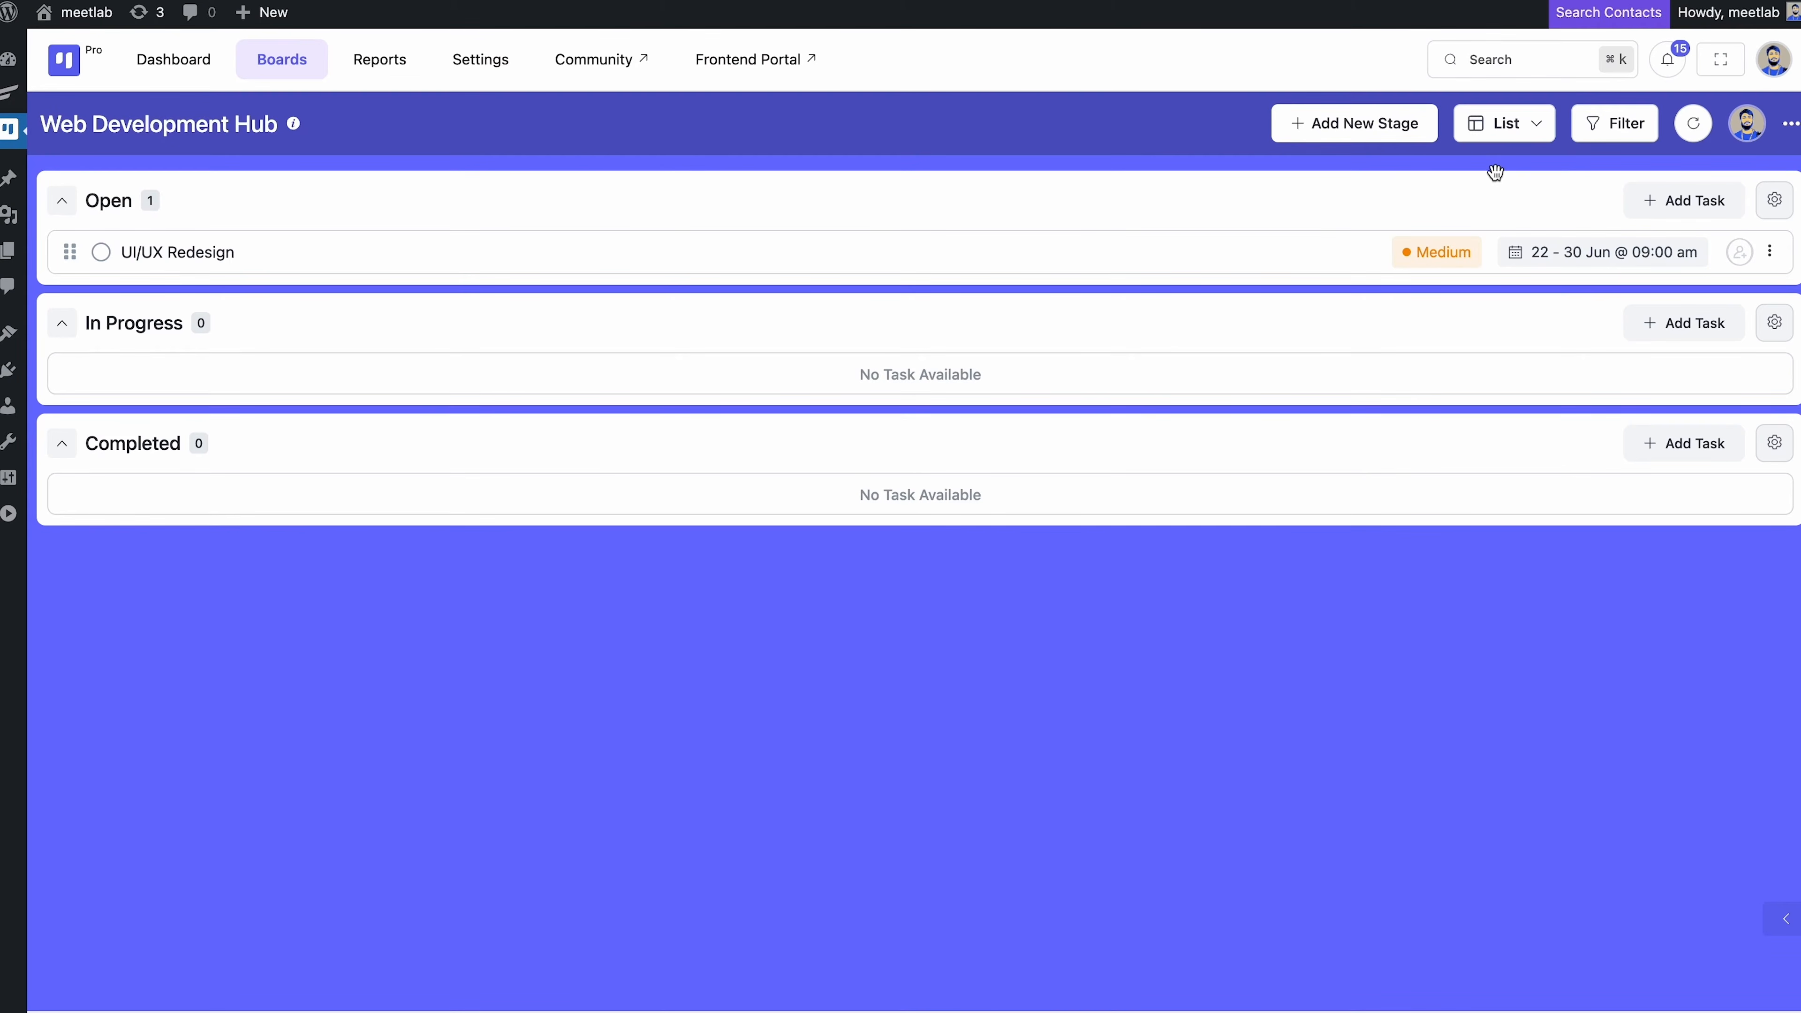
left_click(1534, 132)
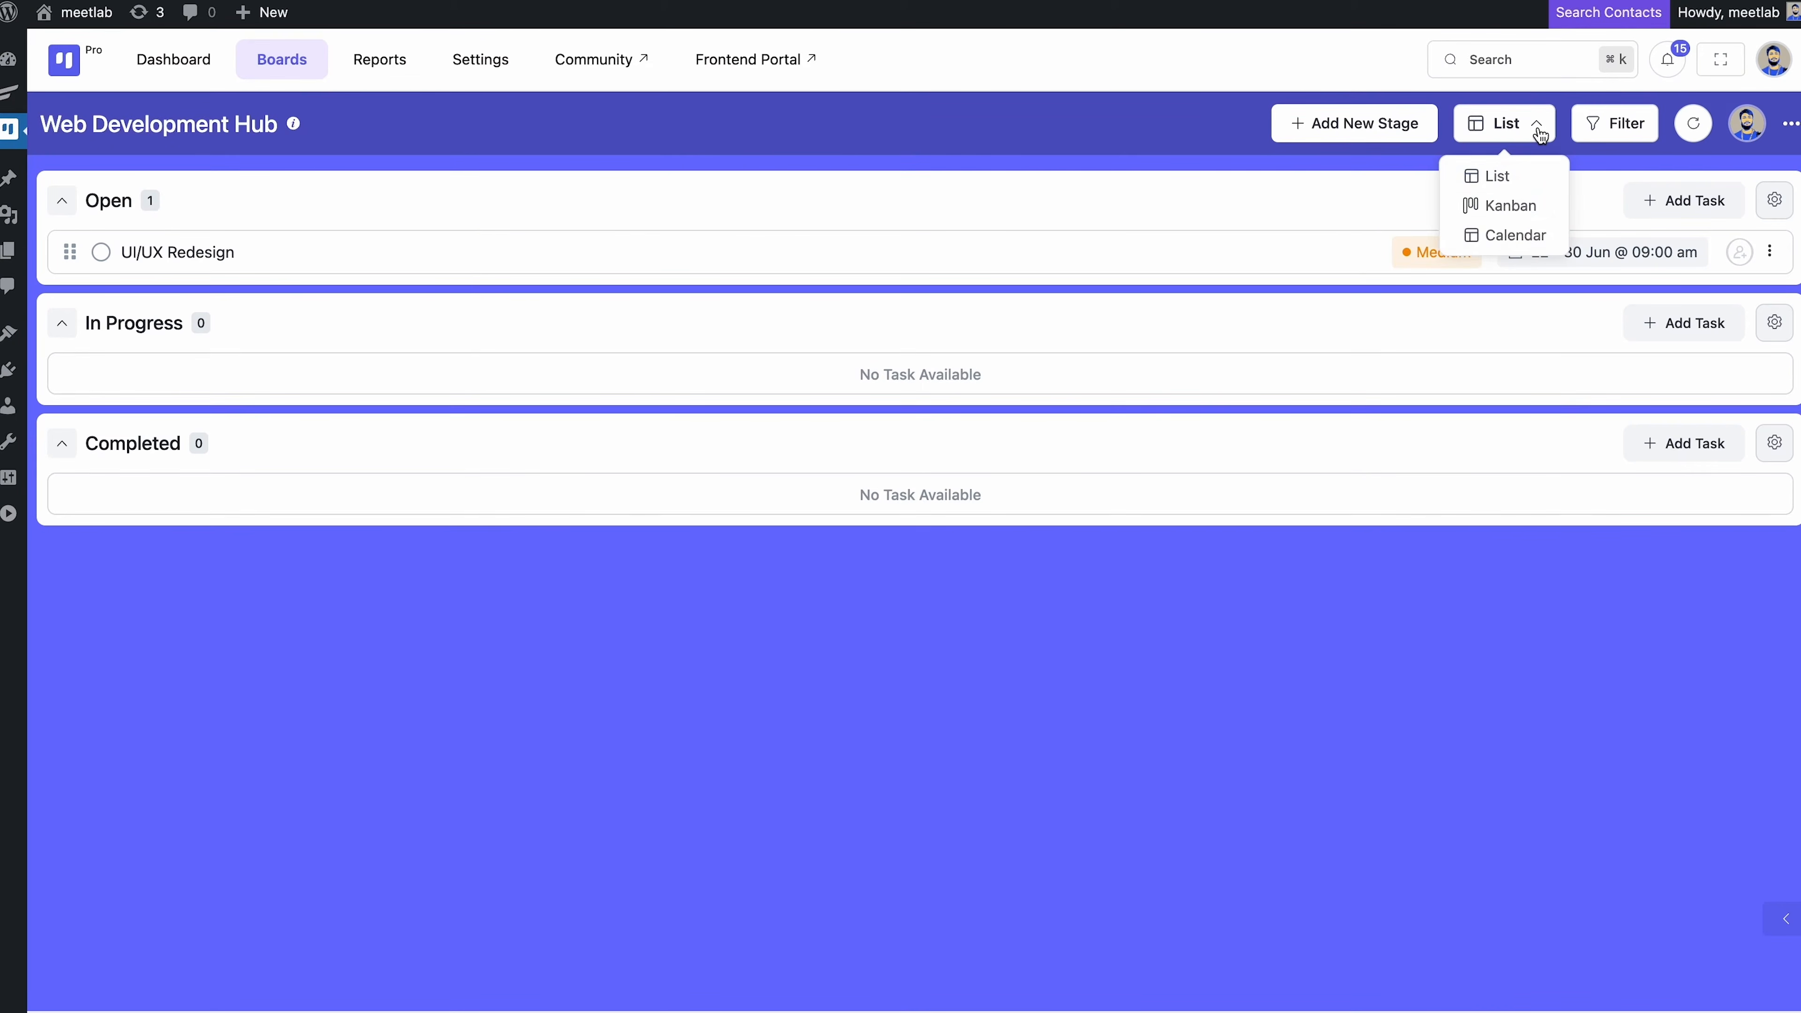
left_click(1511, 243)
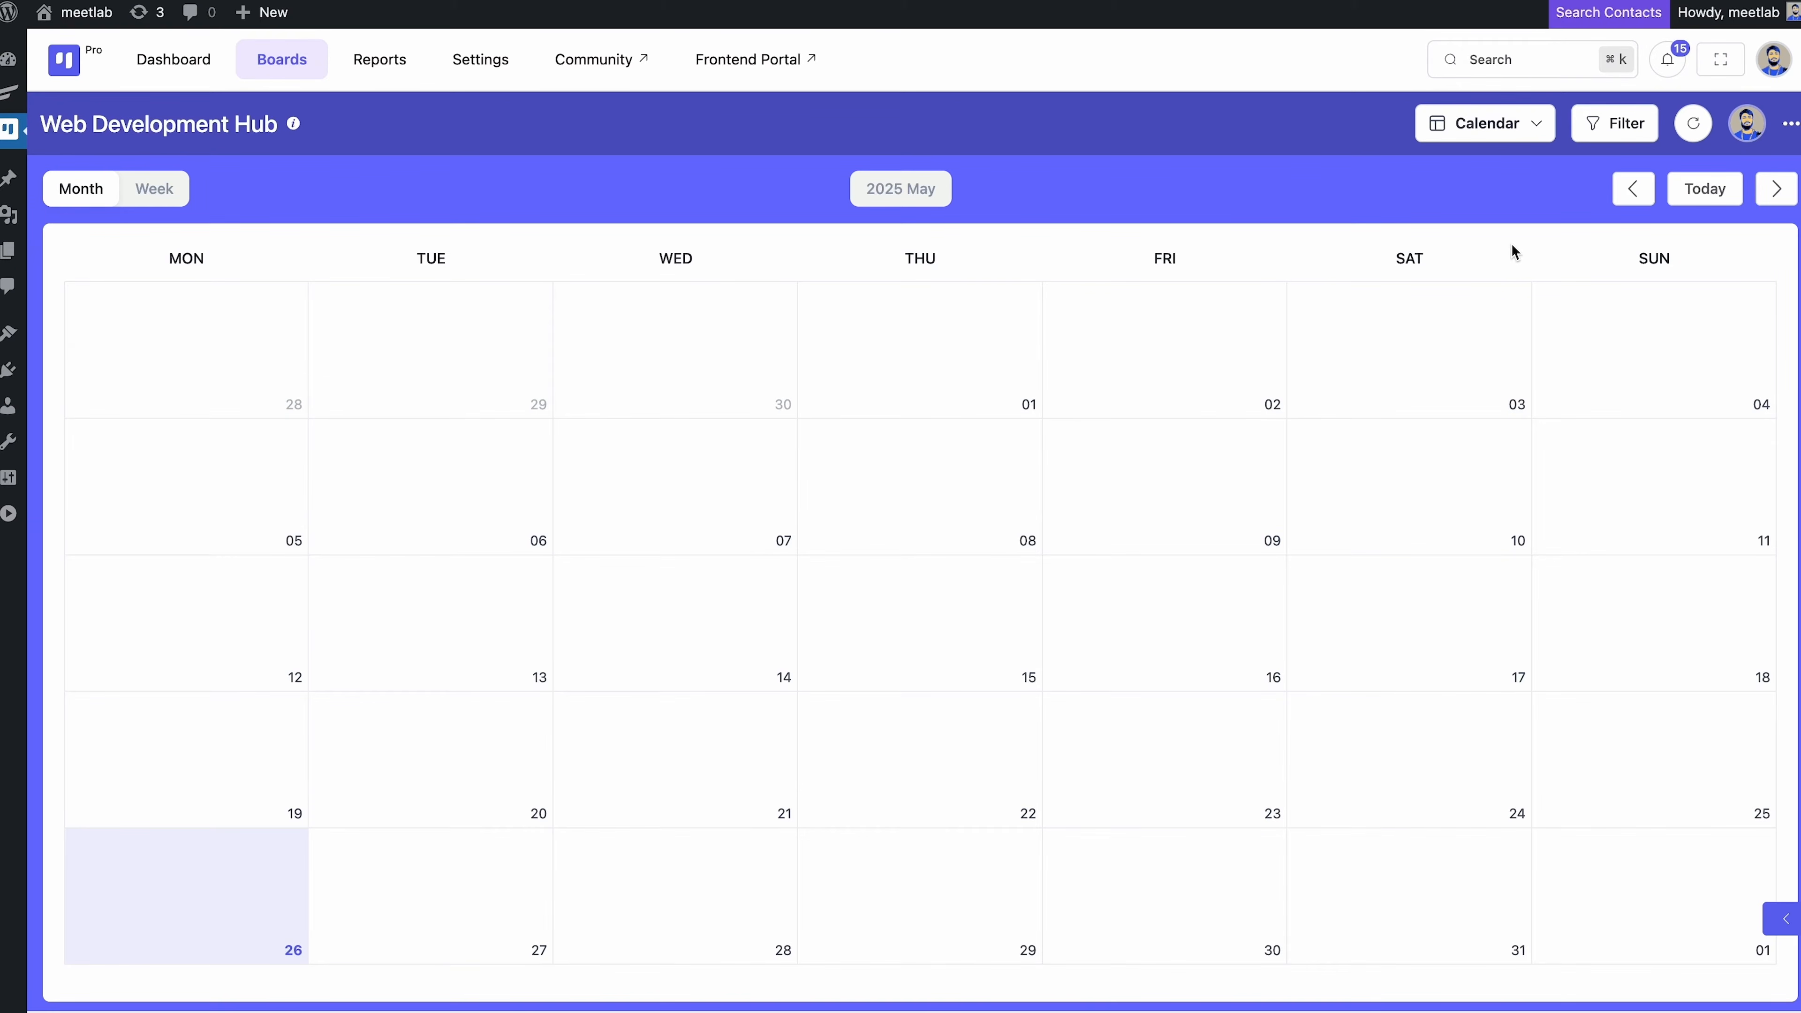
left_click(1529, 123)
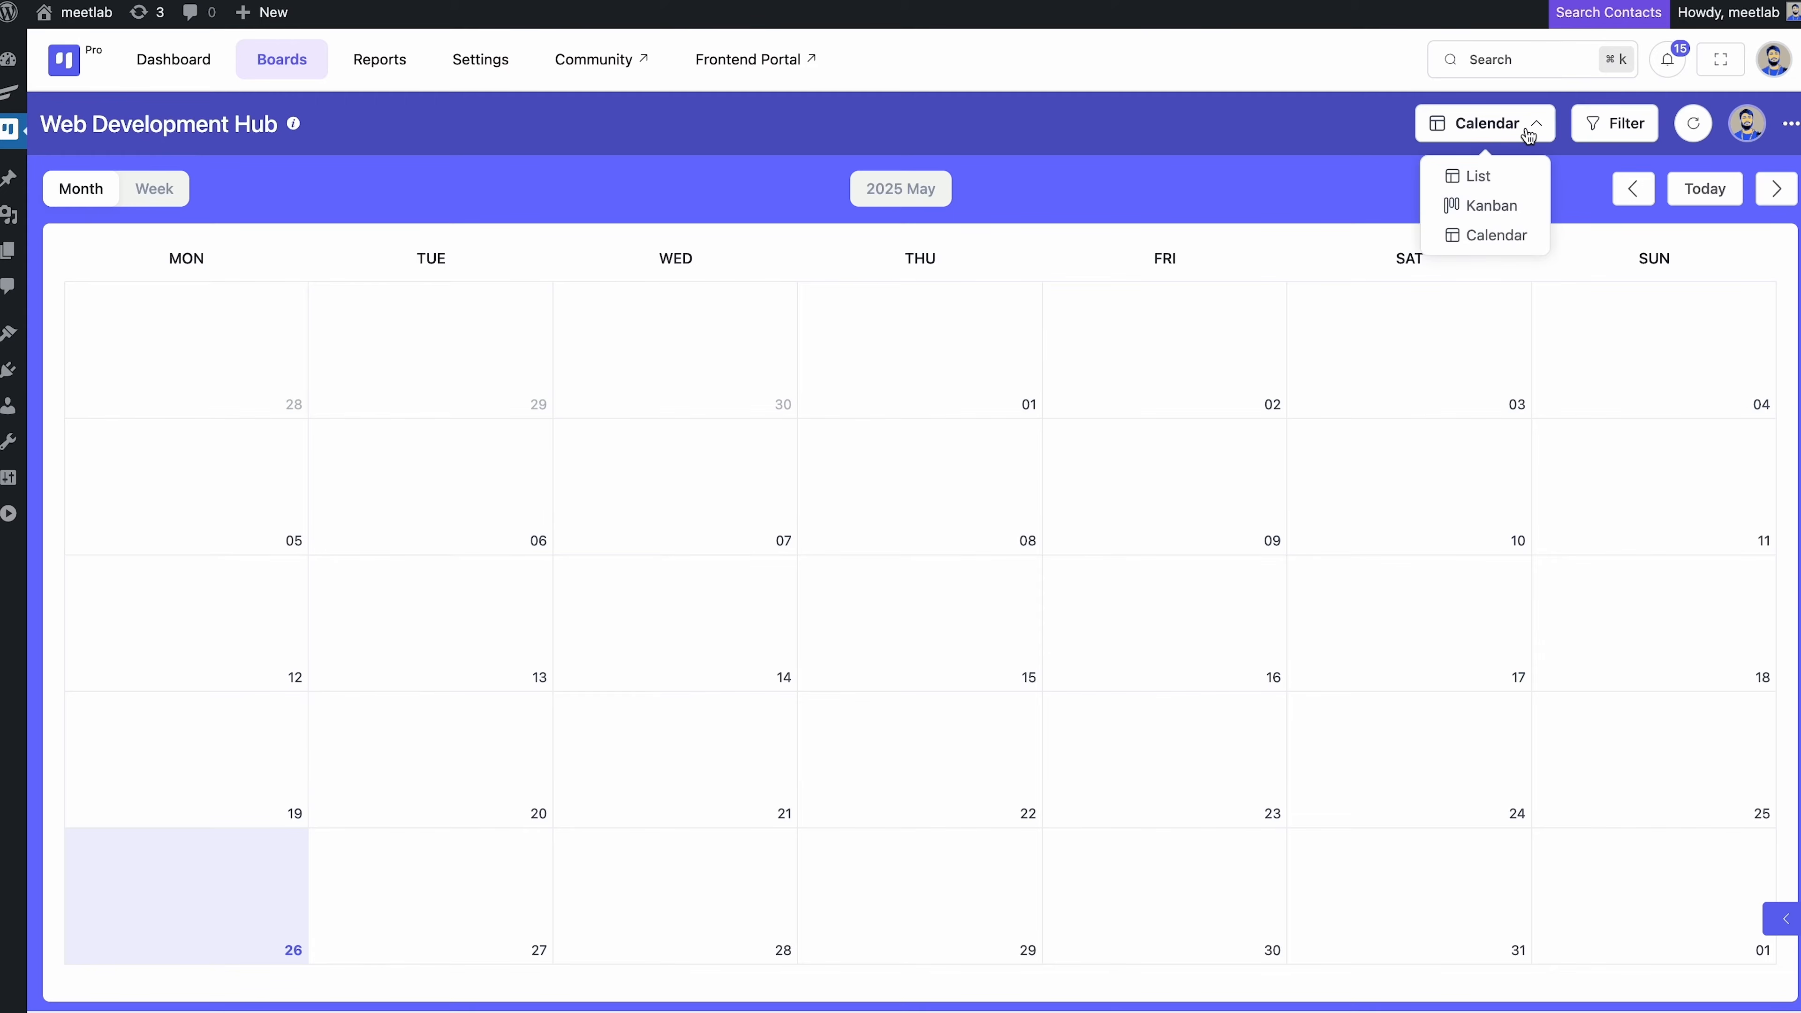
left_click(1496, 208)
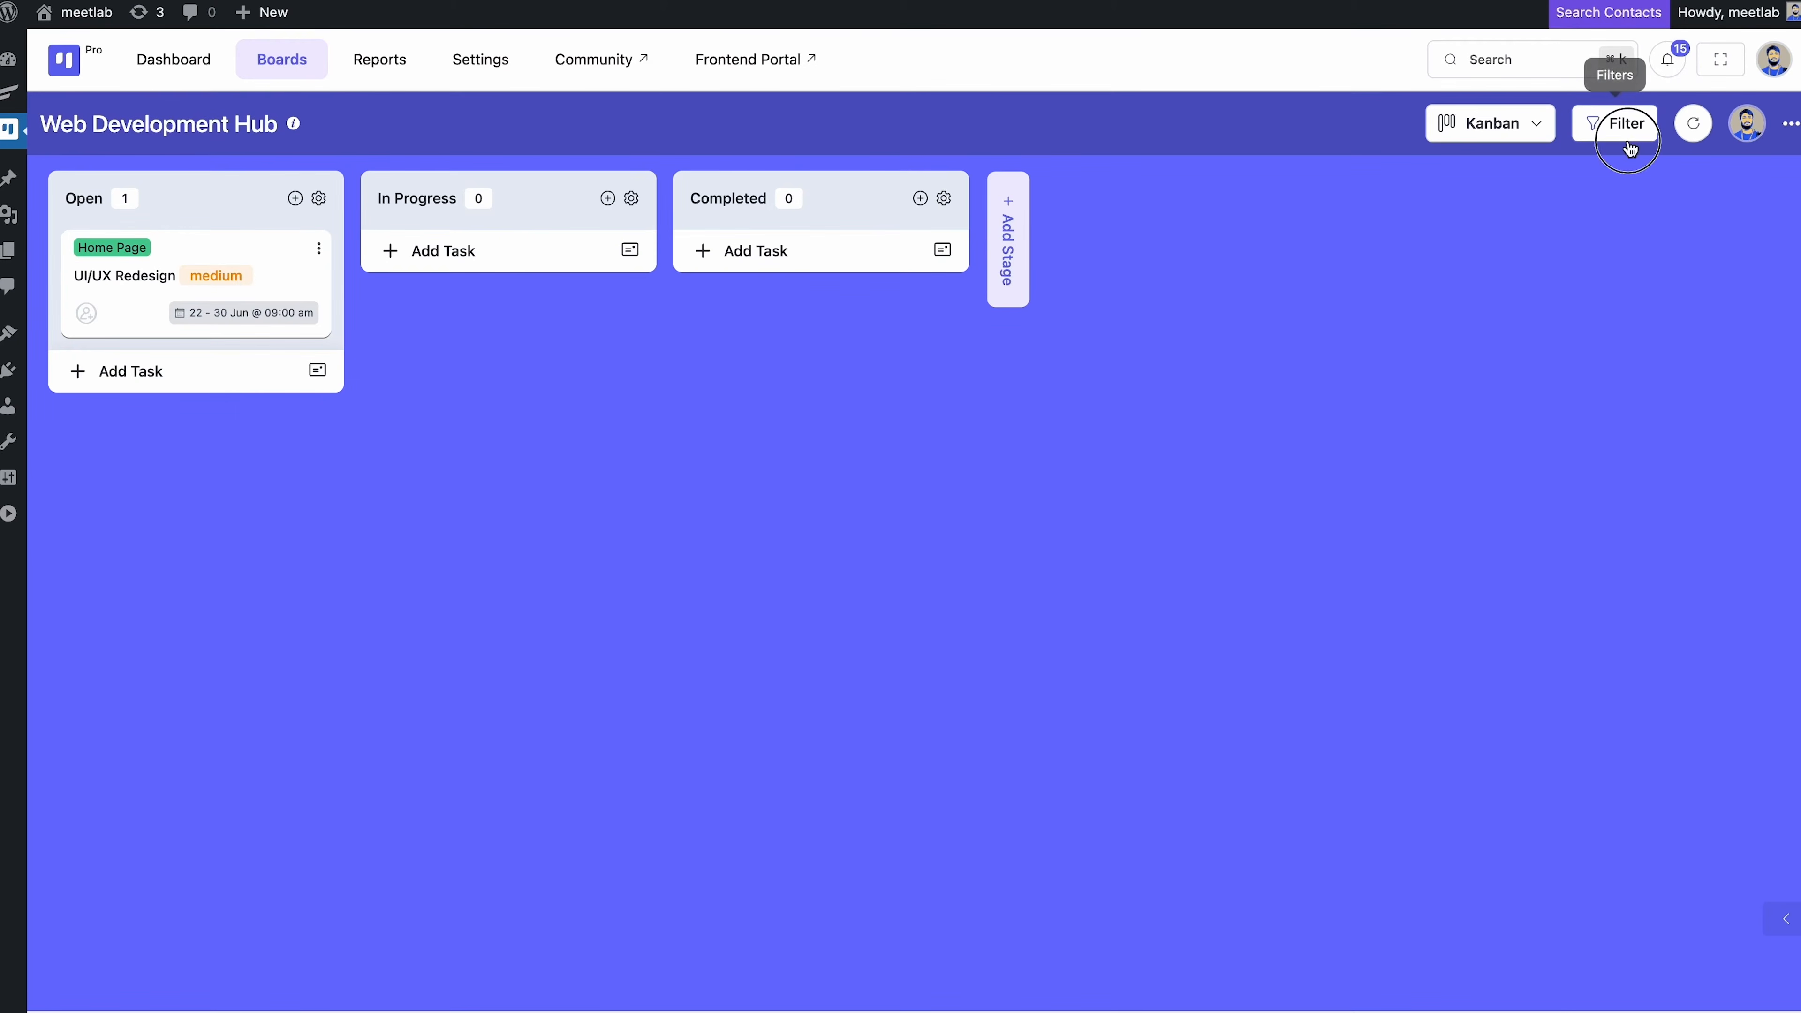
Try the Select assignee and No Assignee filters, clear both, and close the Filters panel
left_click(1615, 123)
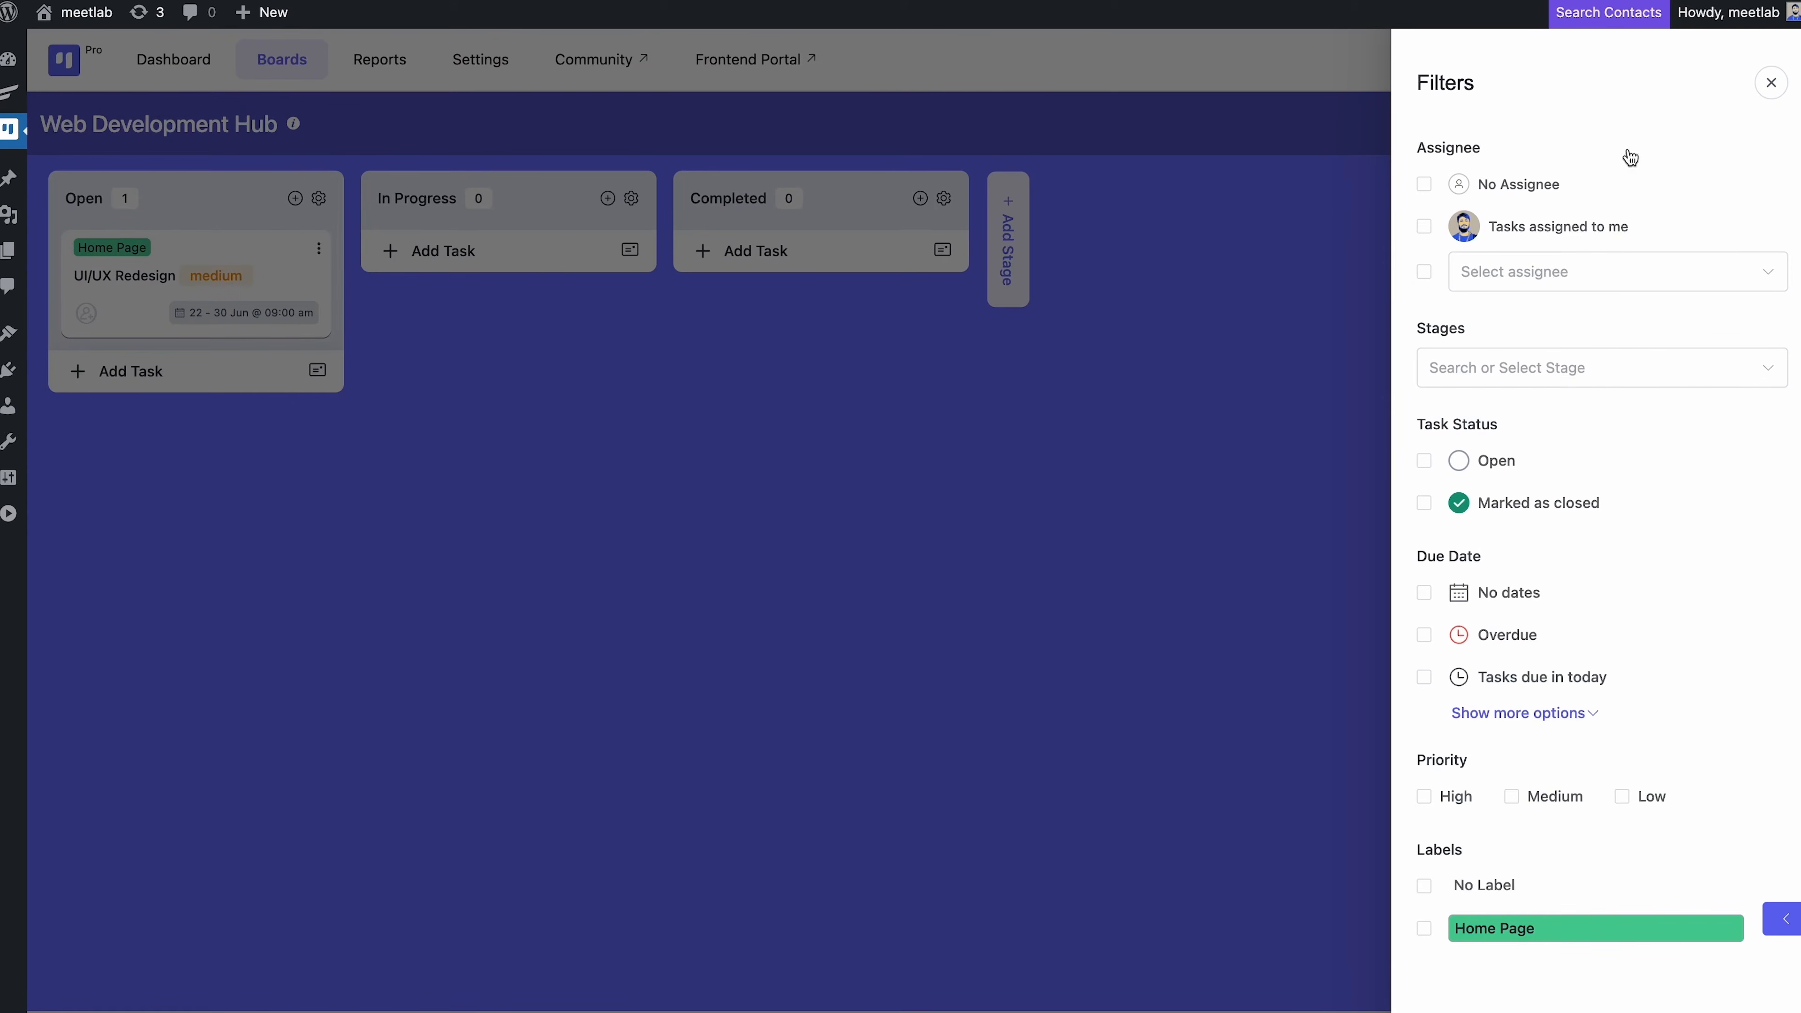
left_click(1544, 270)
left_click(1544, 270)
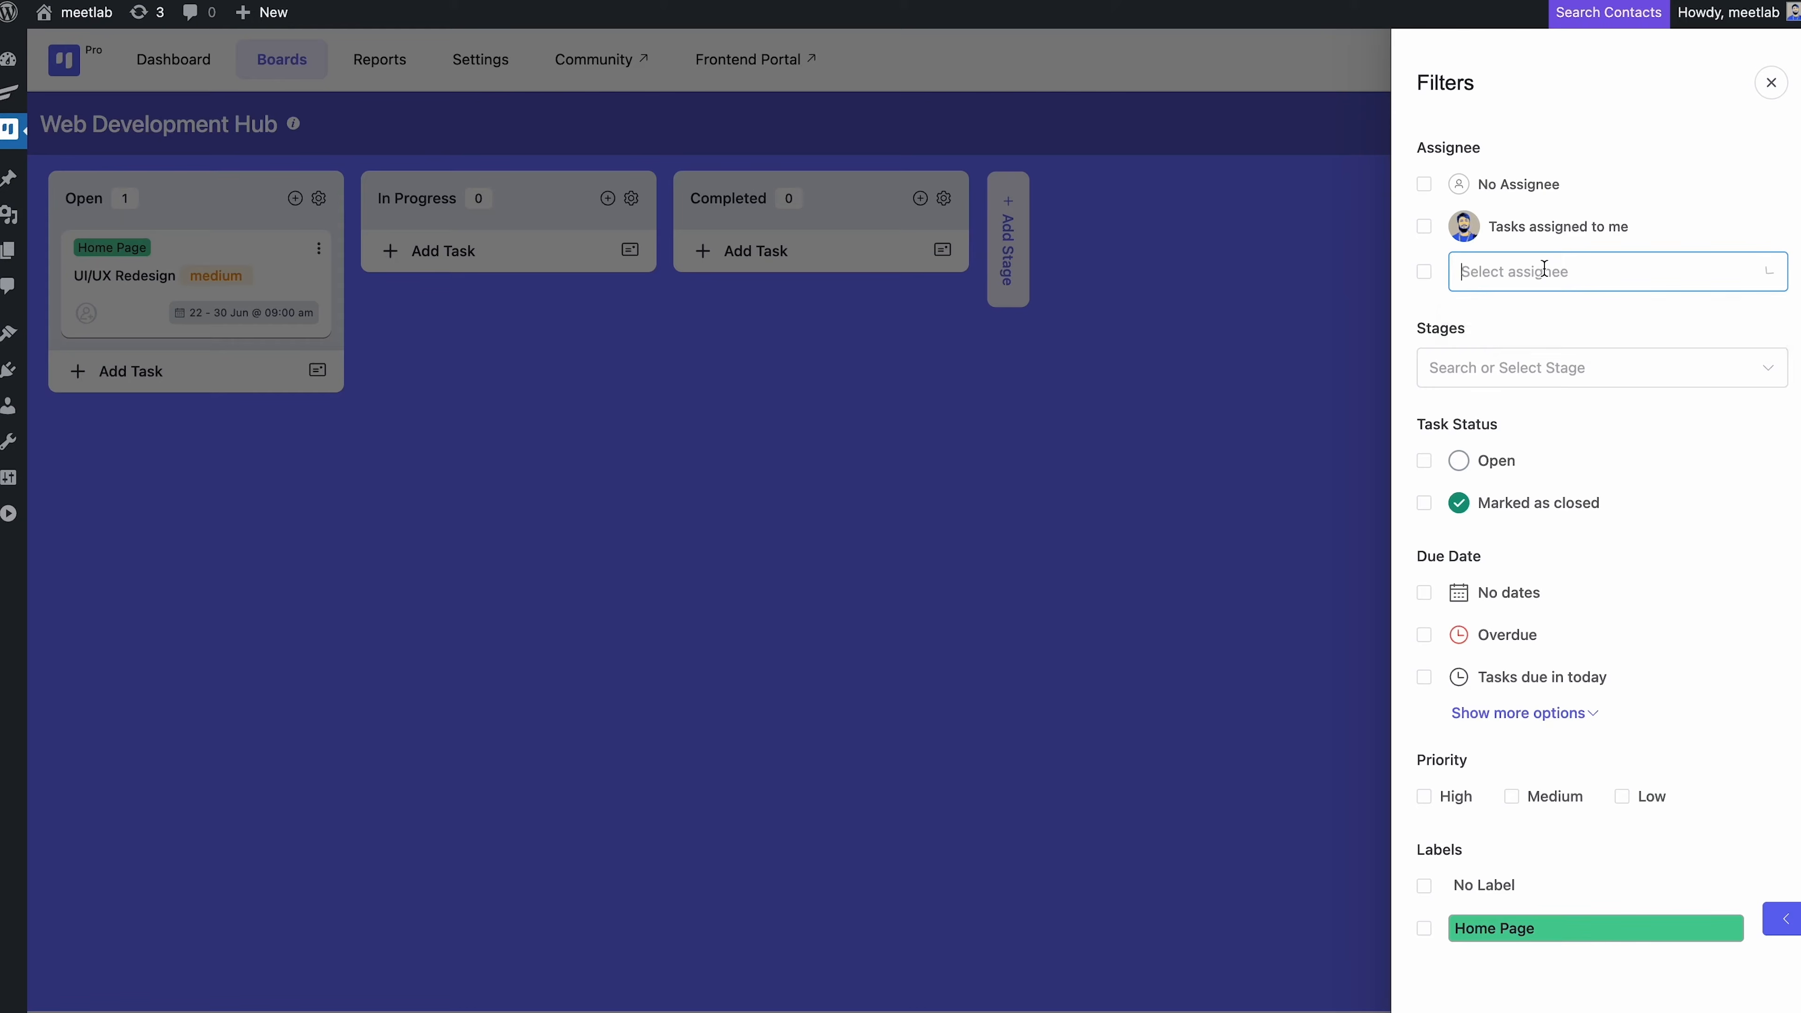
left_click(1424, 273)
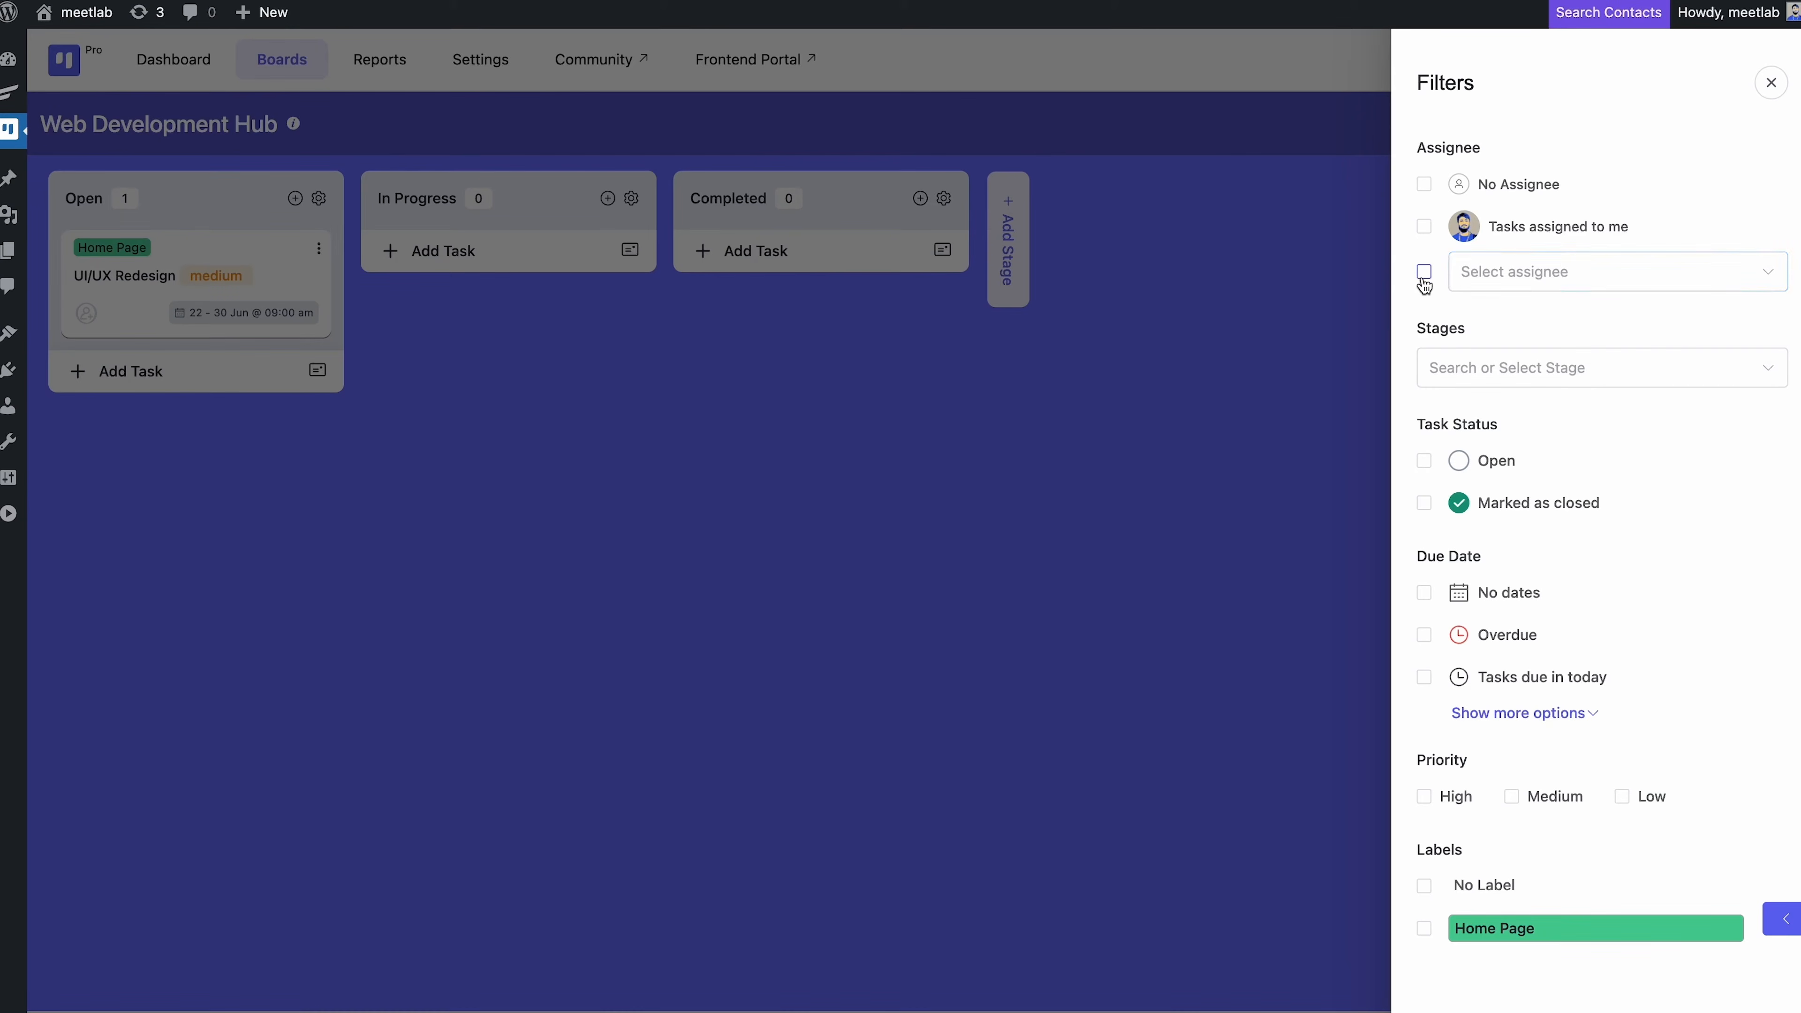
left_click(1480, 276)
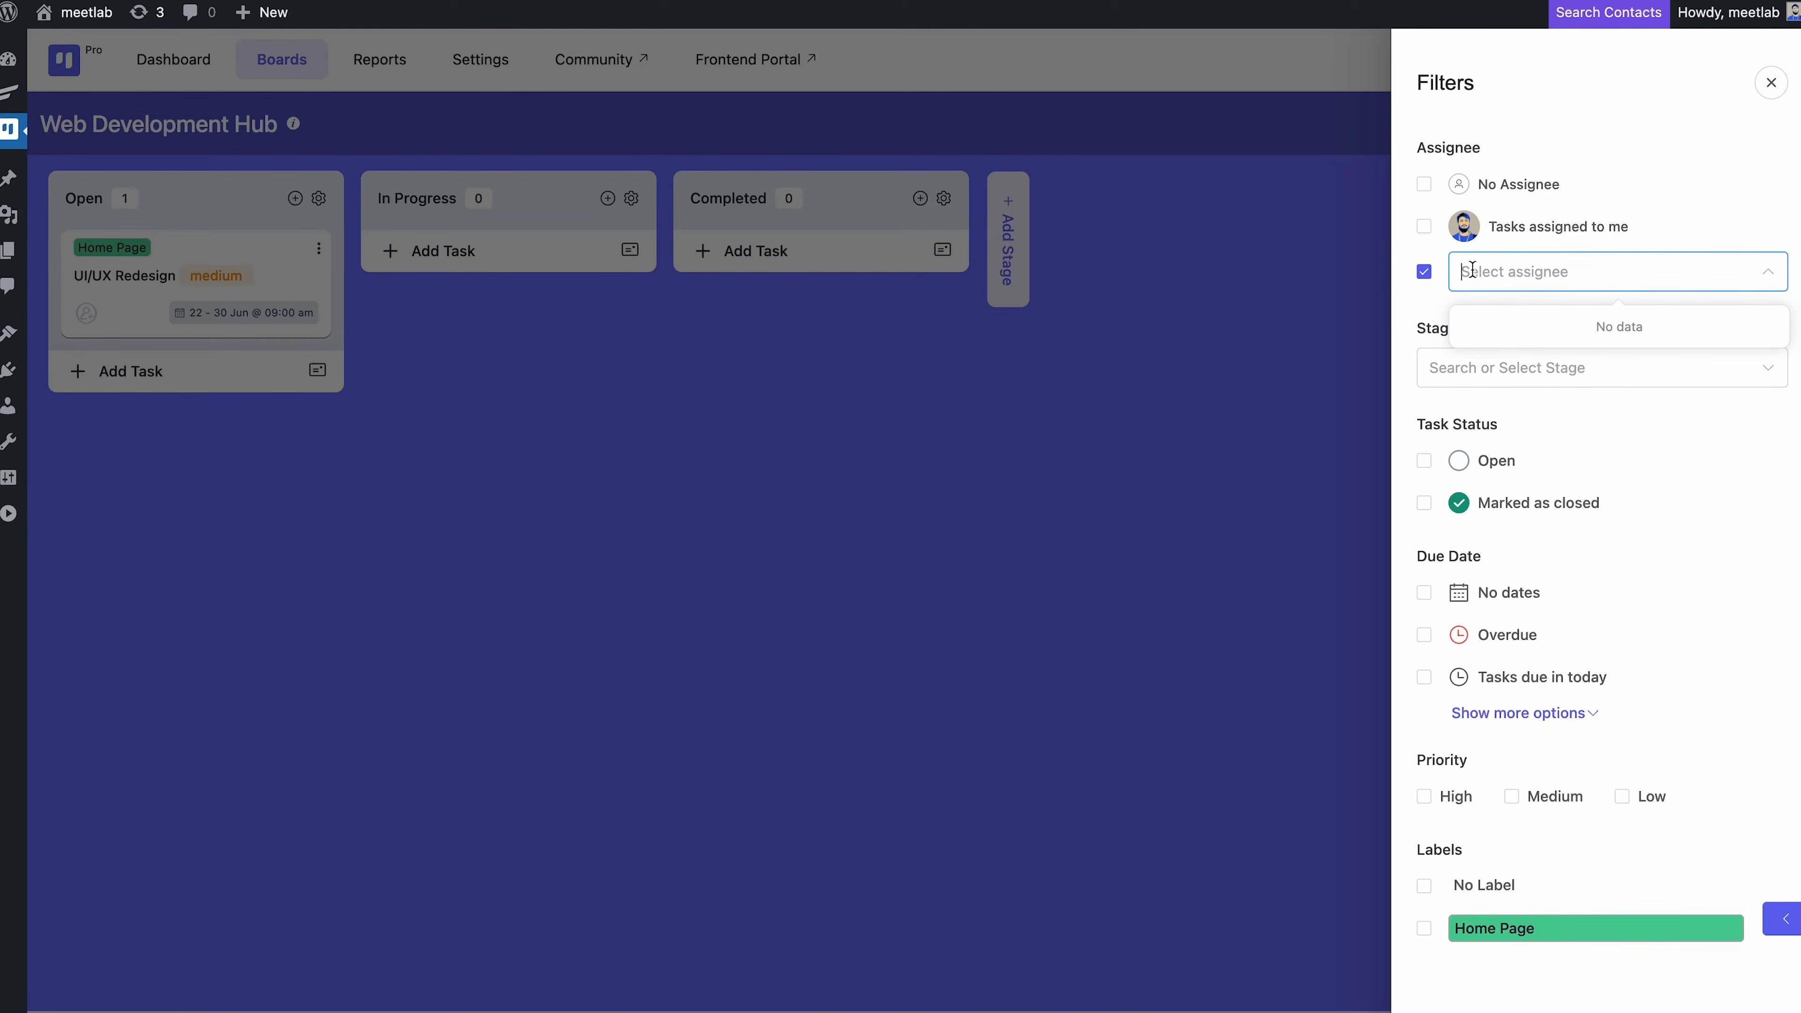
left_click(1425, 273)
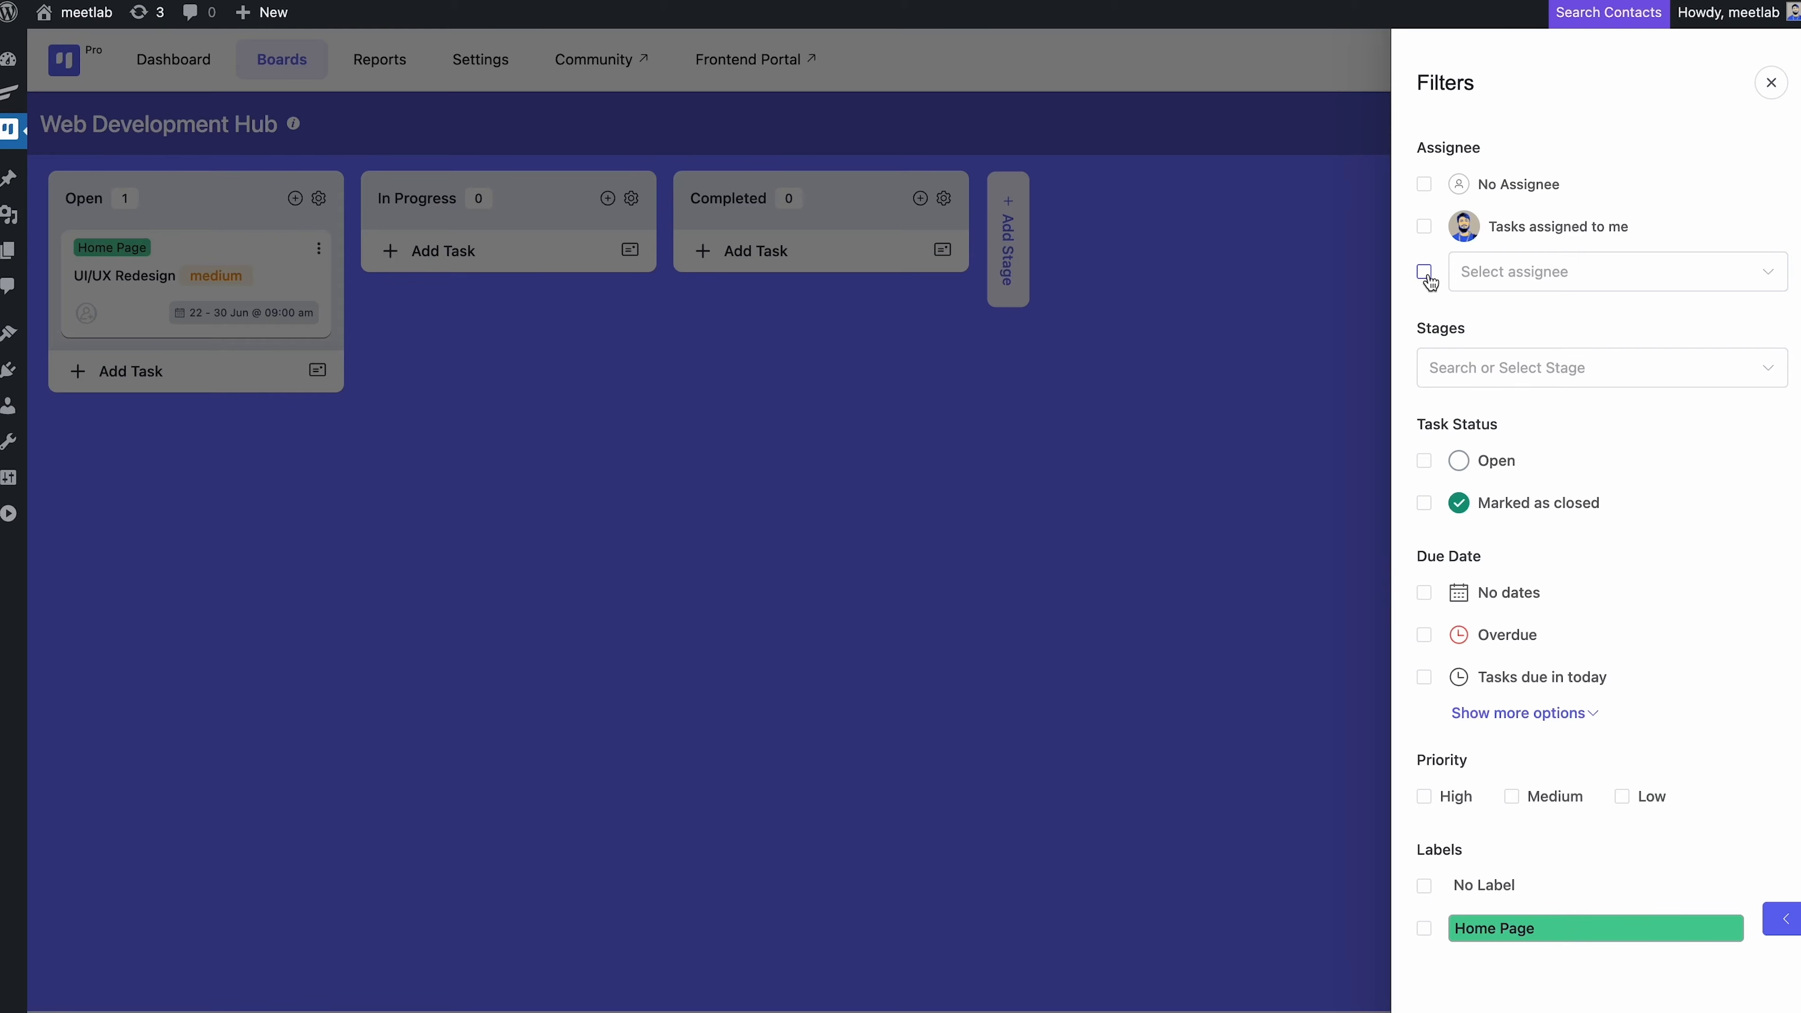
left_click(1425, 186)
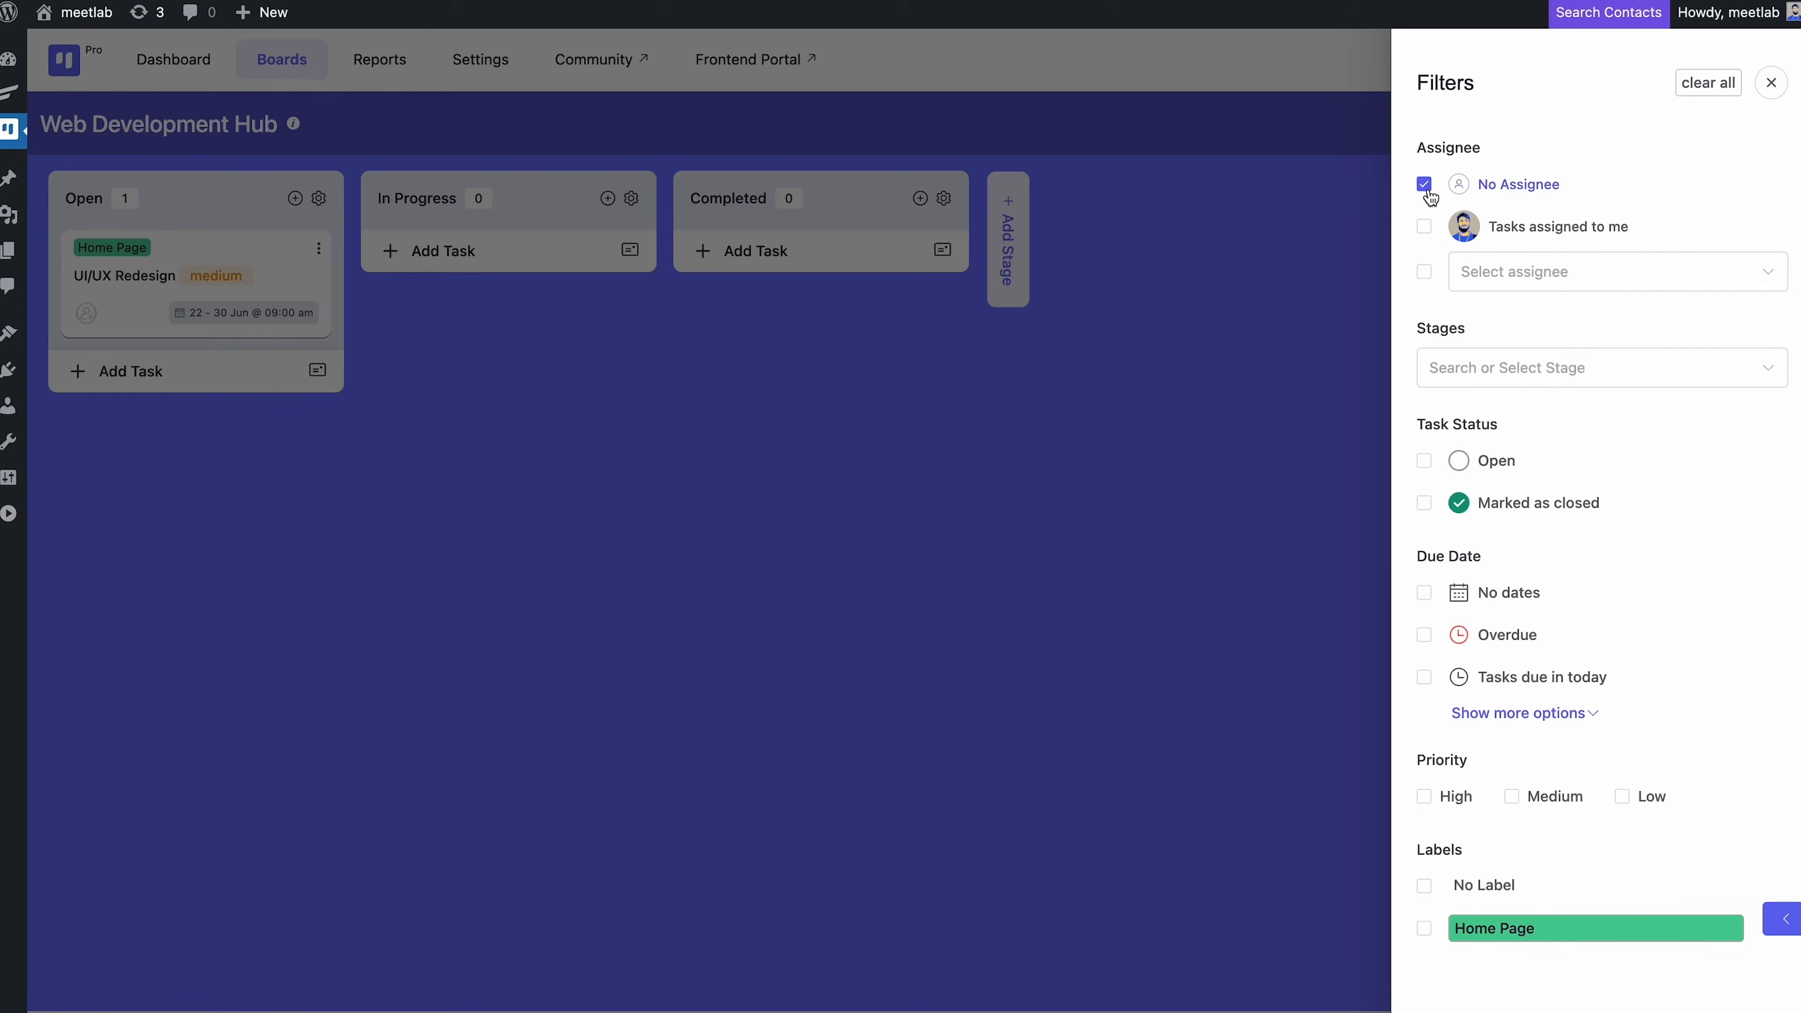
left_click(1426, 186)
left_click(1770, 83)
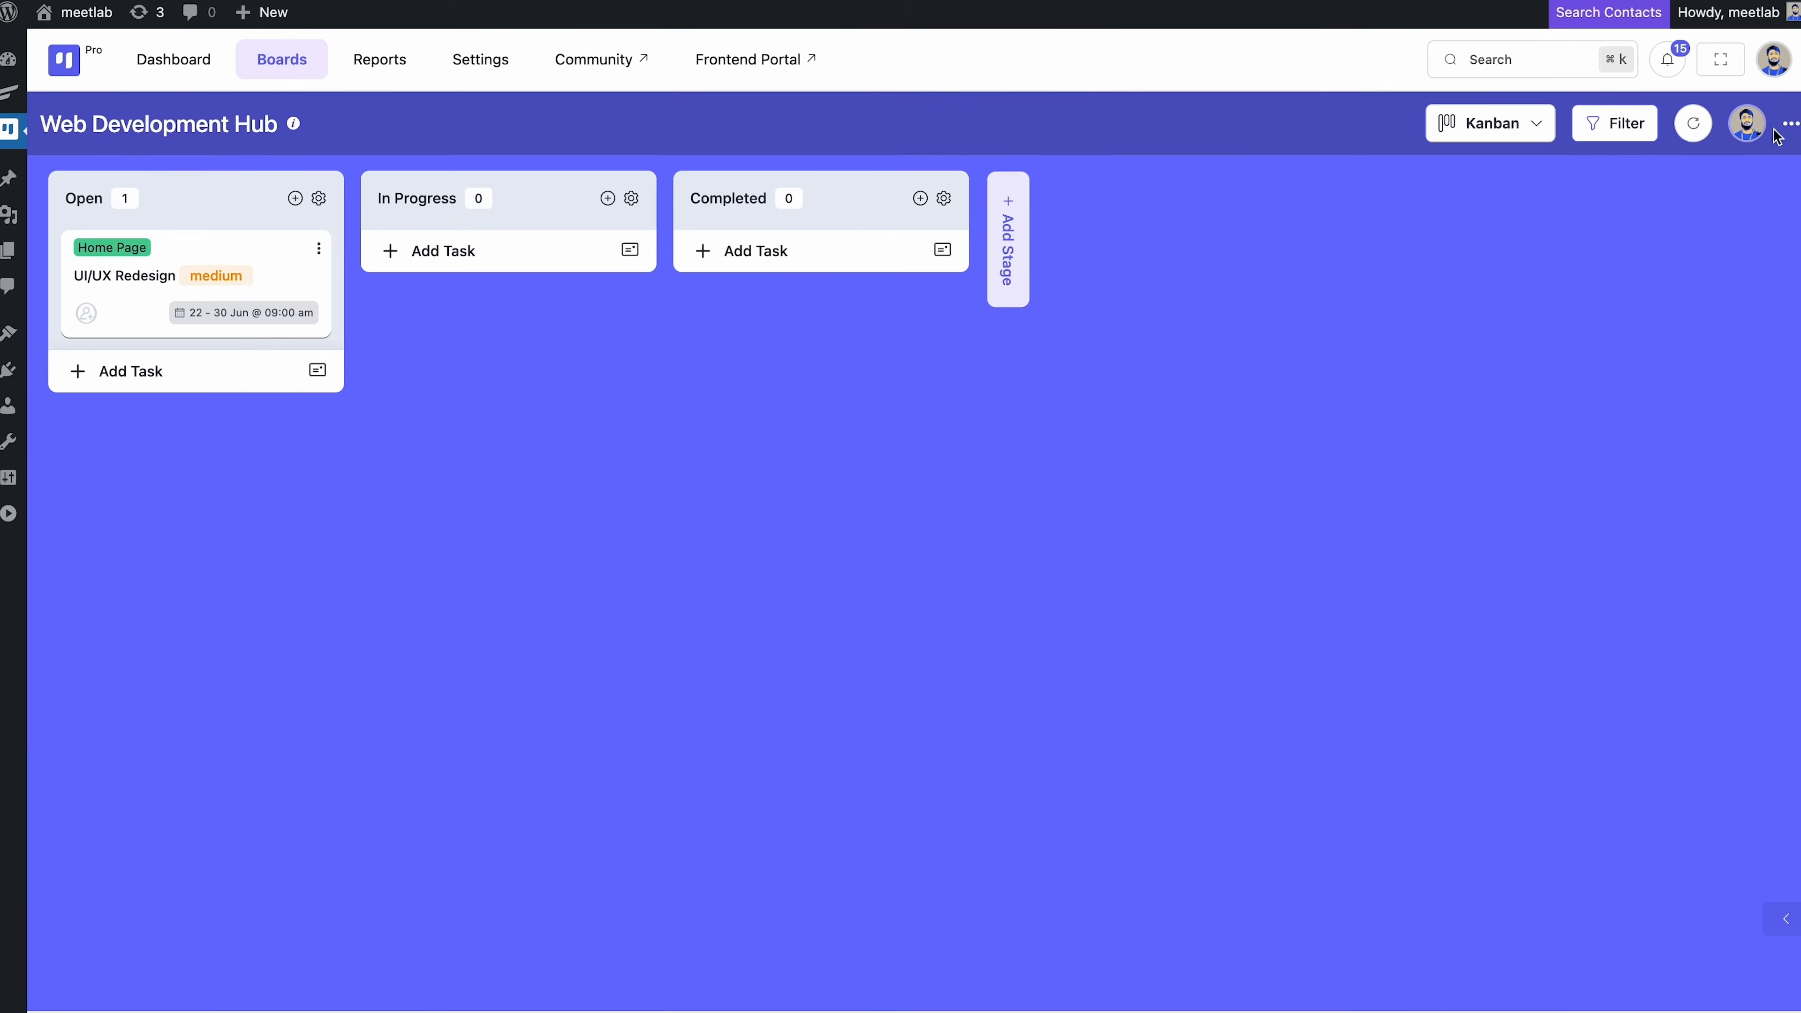
Invite a new person by e-mail to the board, confirming the non-site-user invitation
left_click(1788, 125)
left_click(1585, 393)
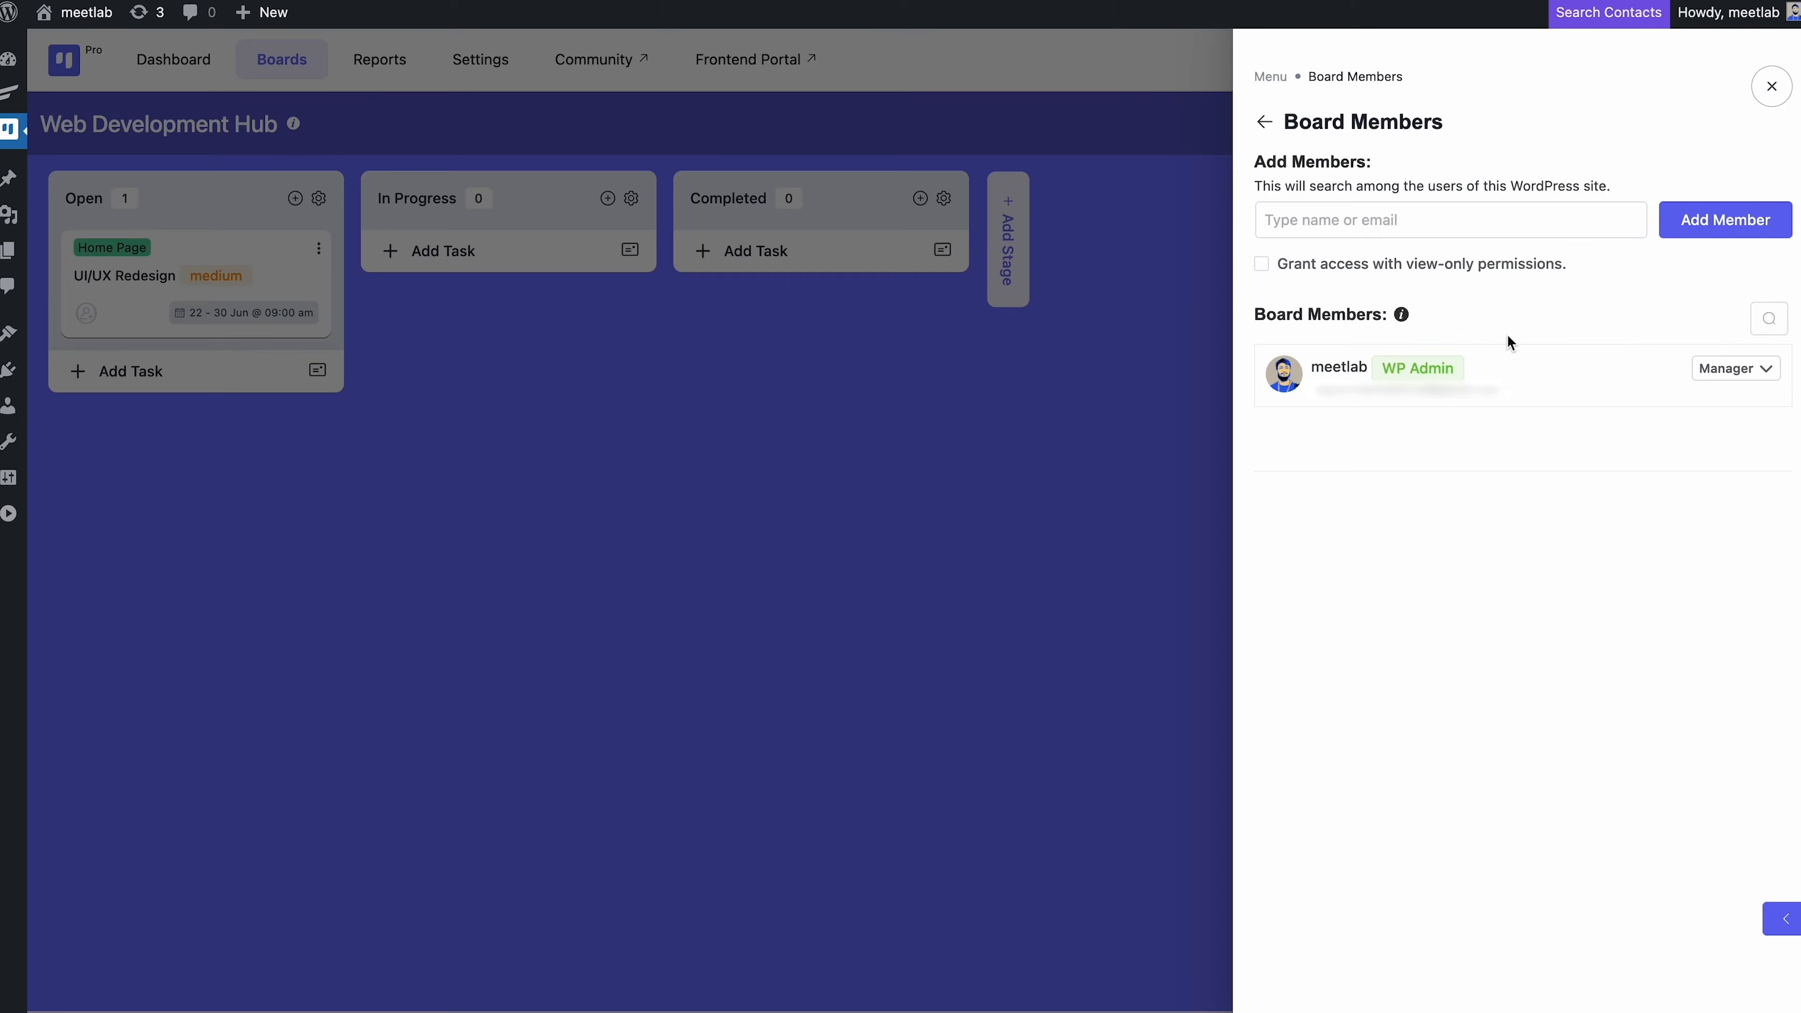
left_click(1439, 228)
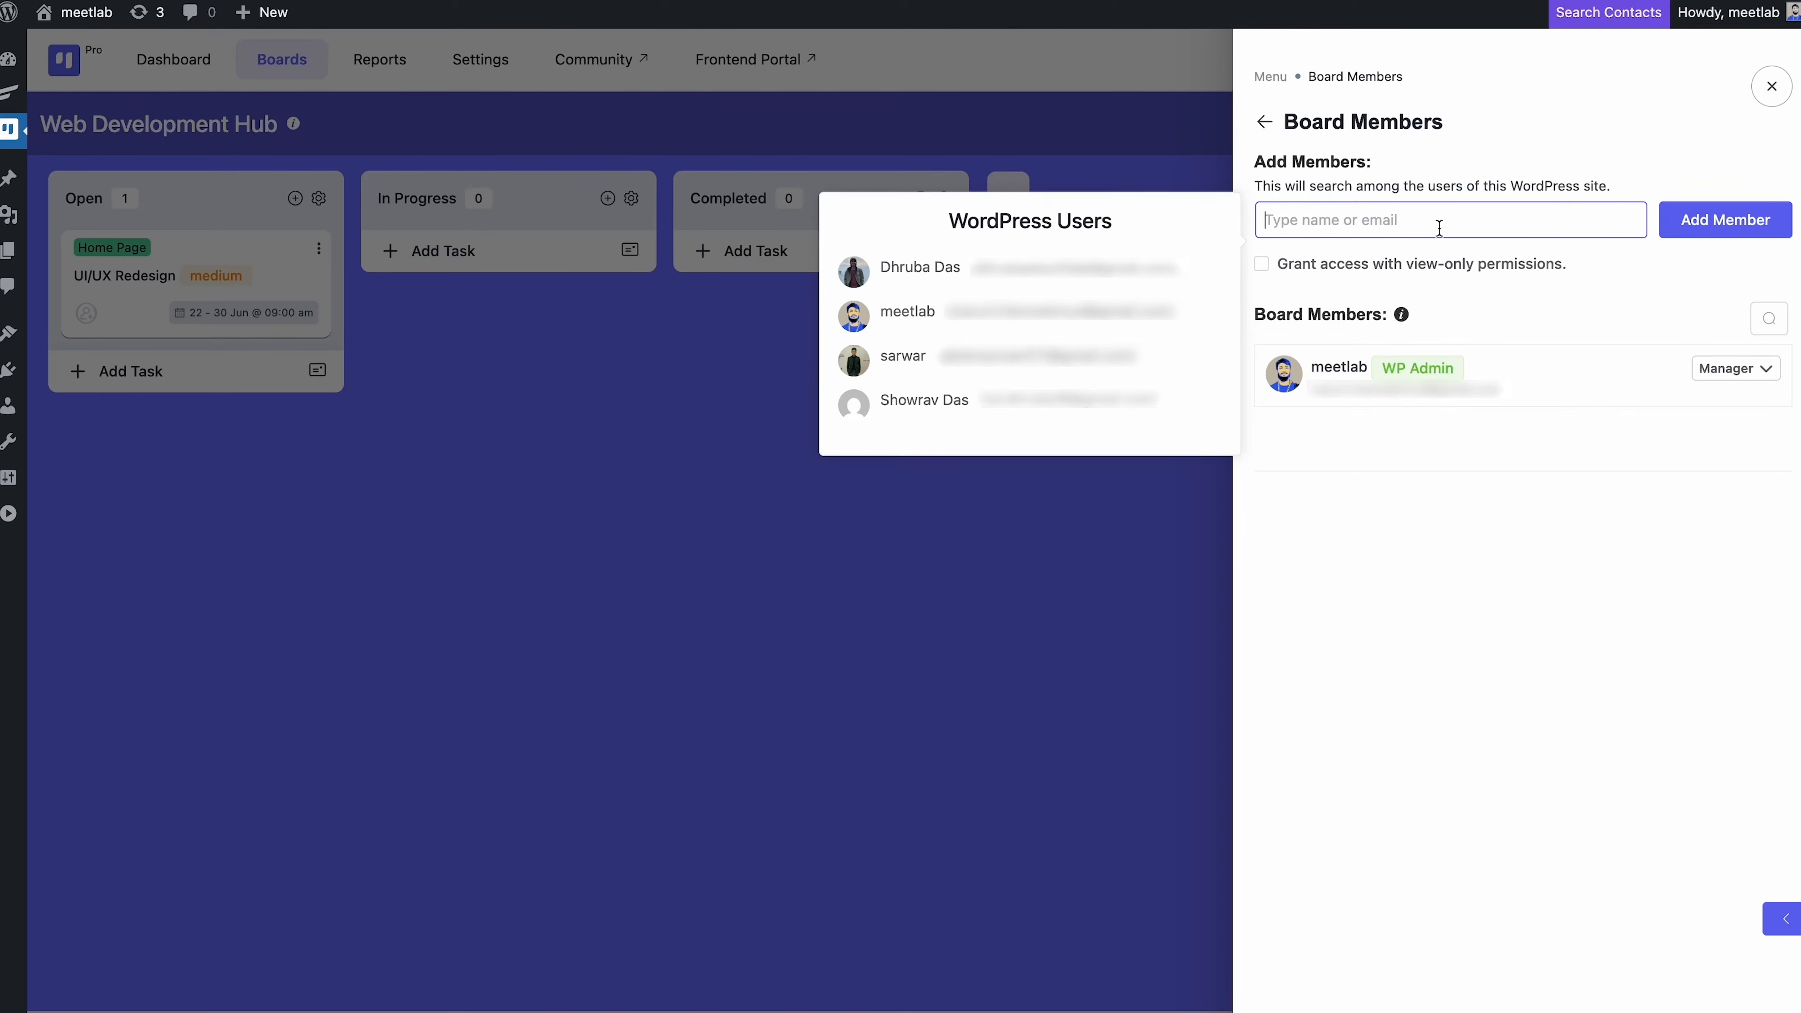
type("[blurred email address]")
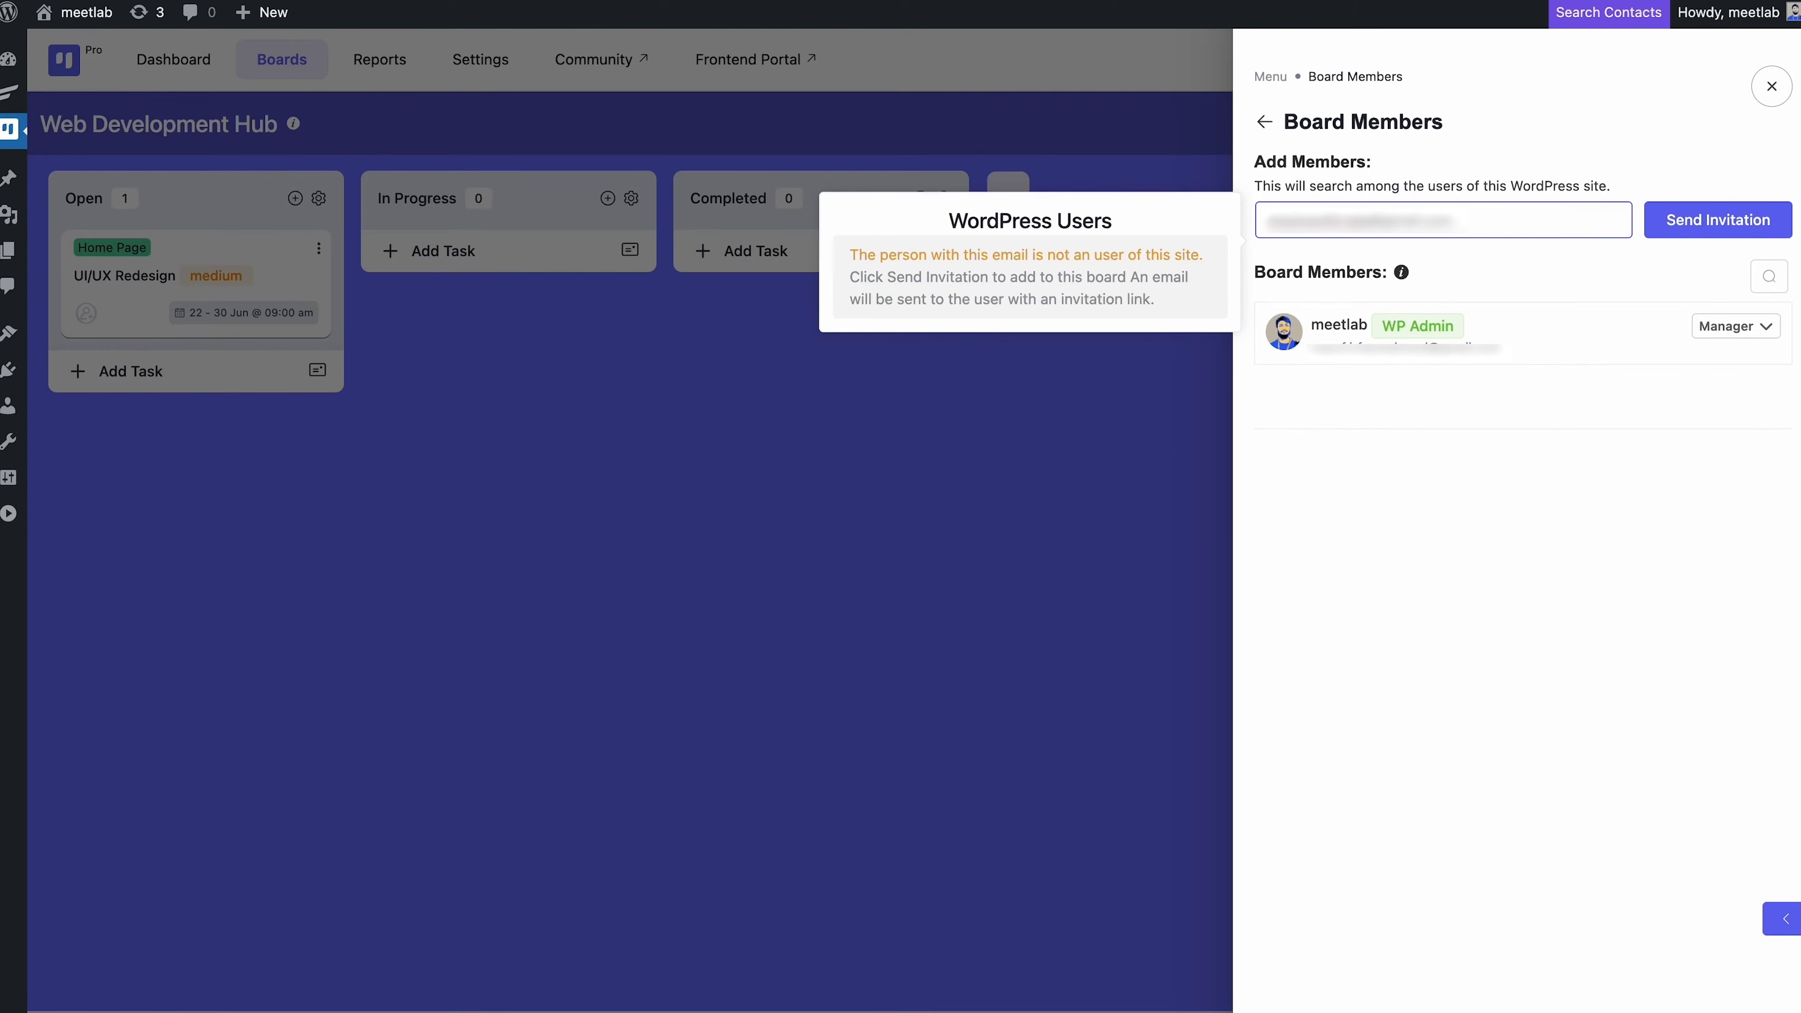
left_click(1655, 233)
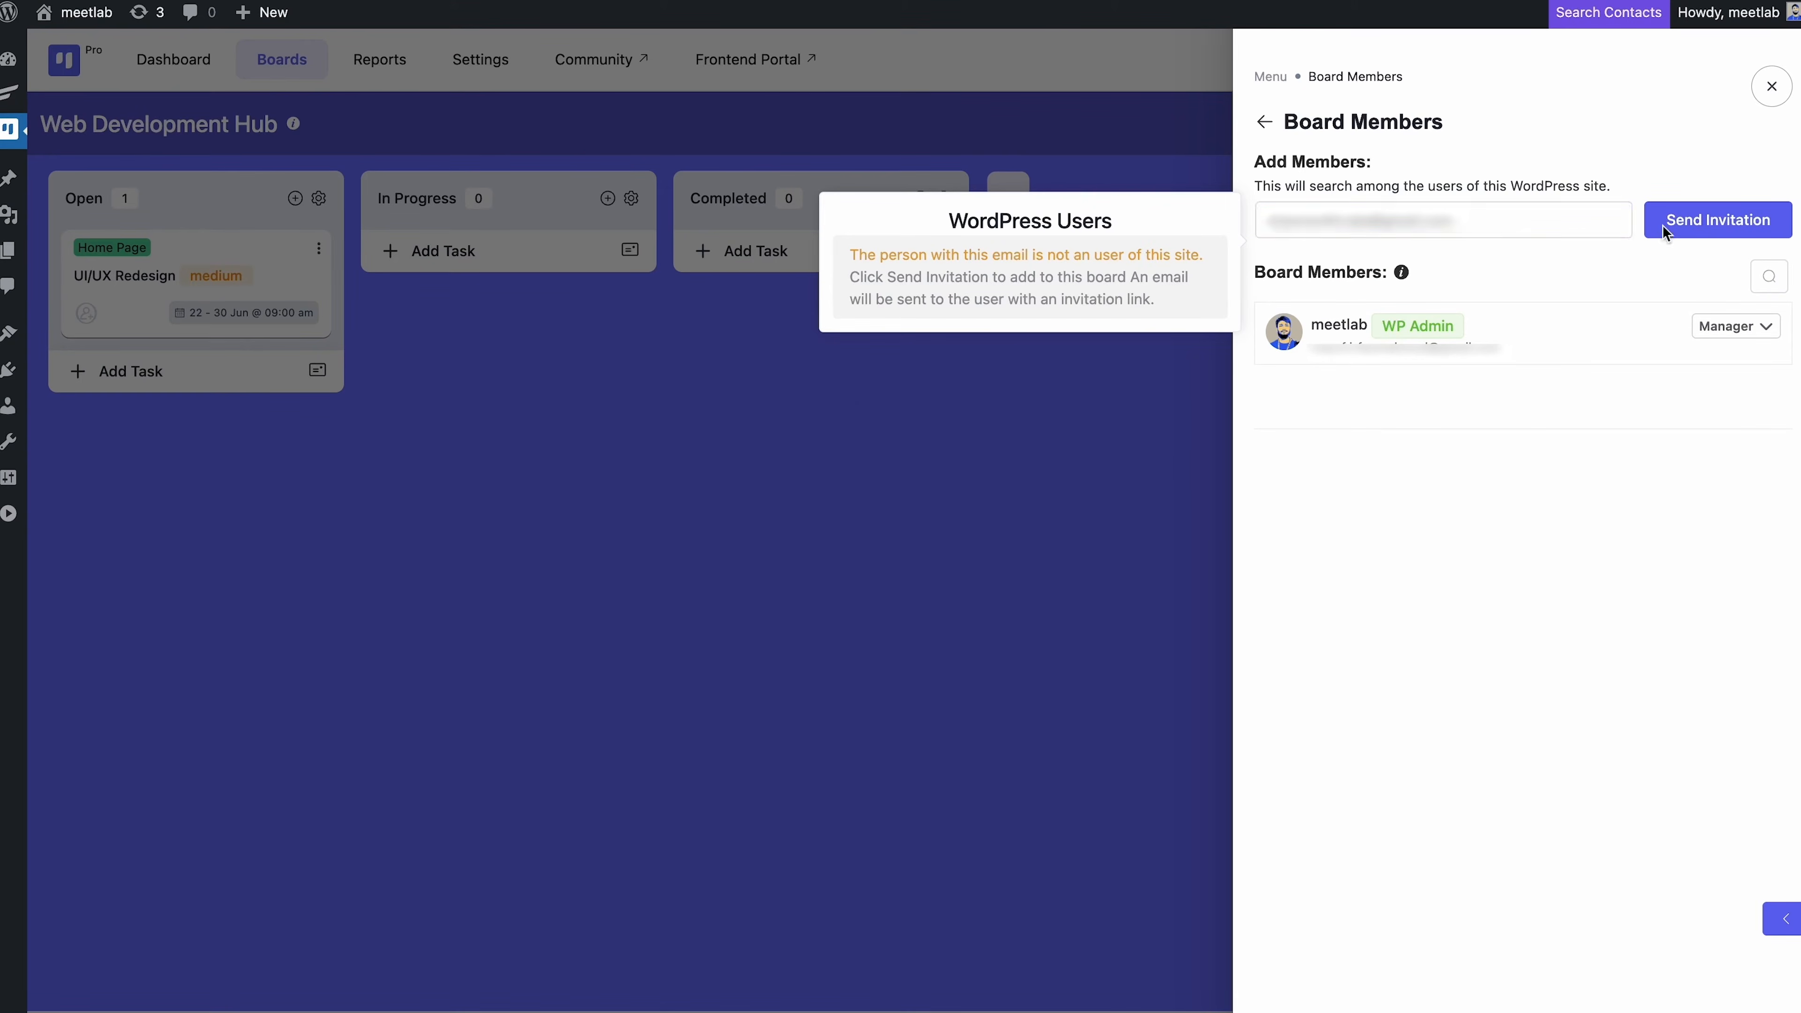
left_click(1075, 125)
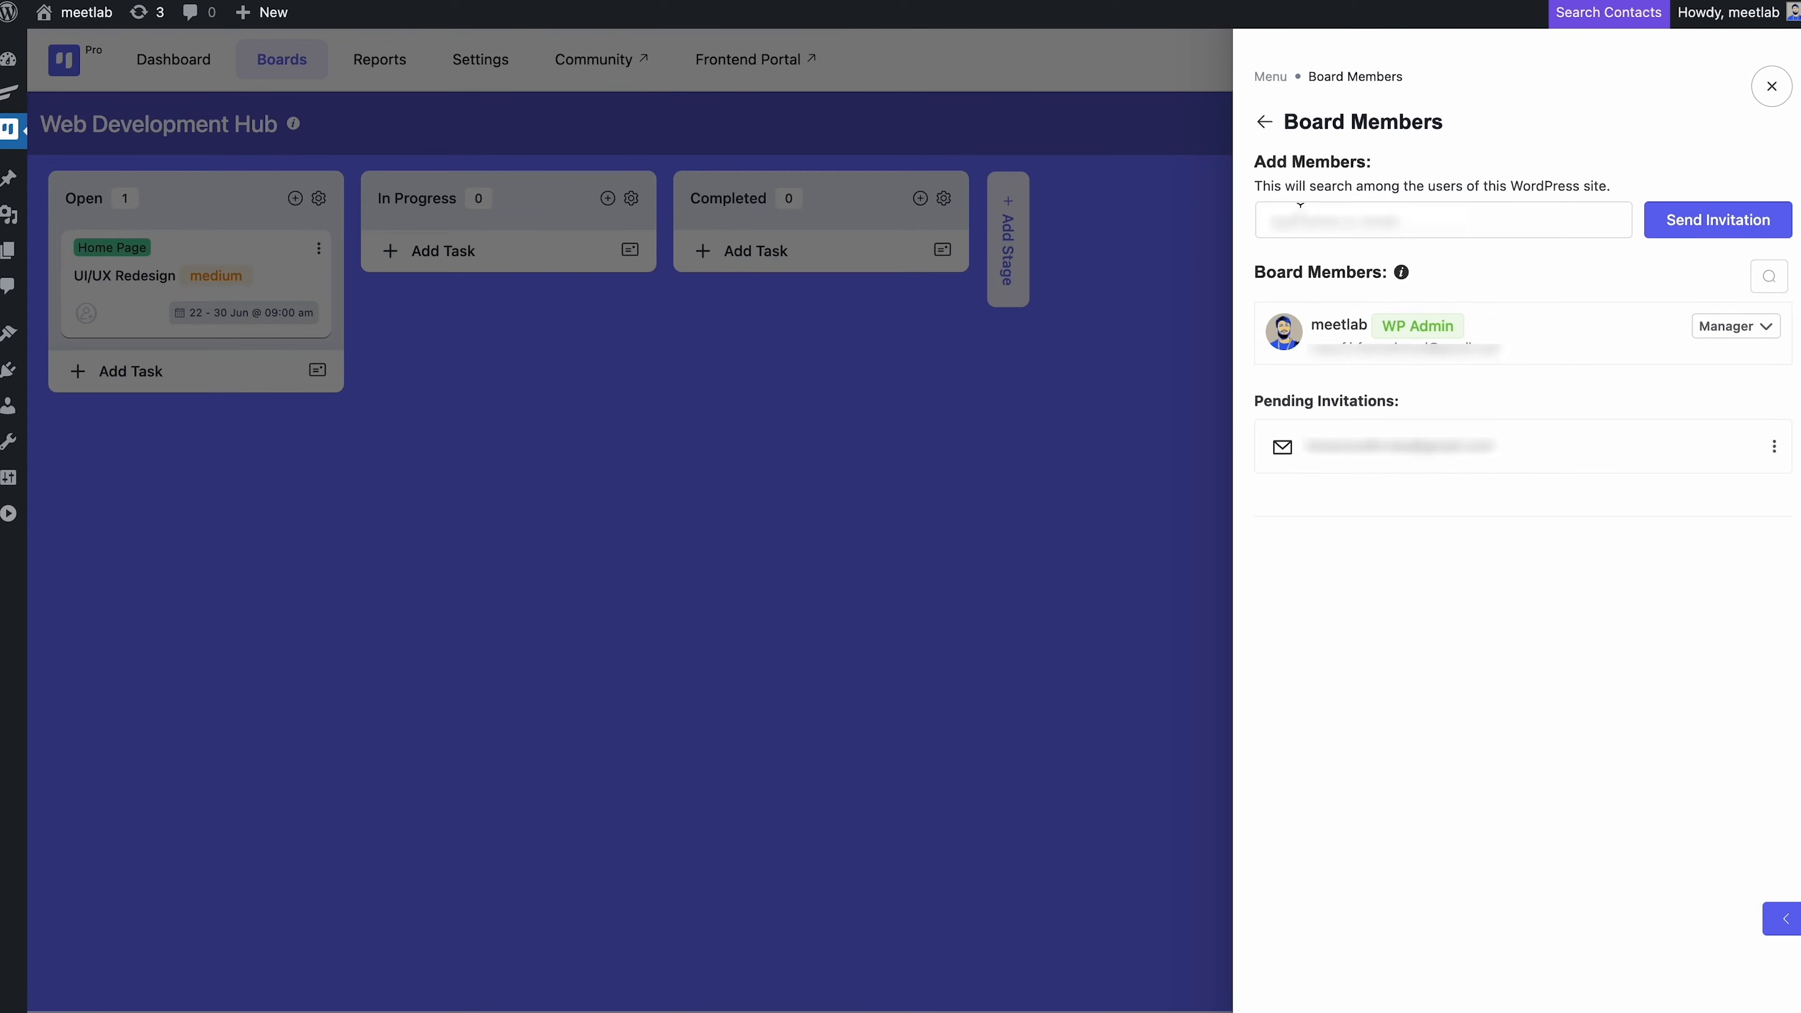
Add another site user as a board member without view-only permission, then close the panel
left_click(1293, 216)
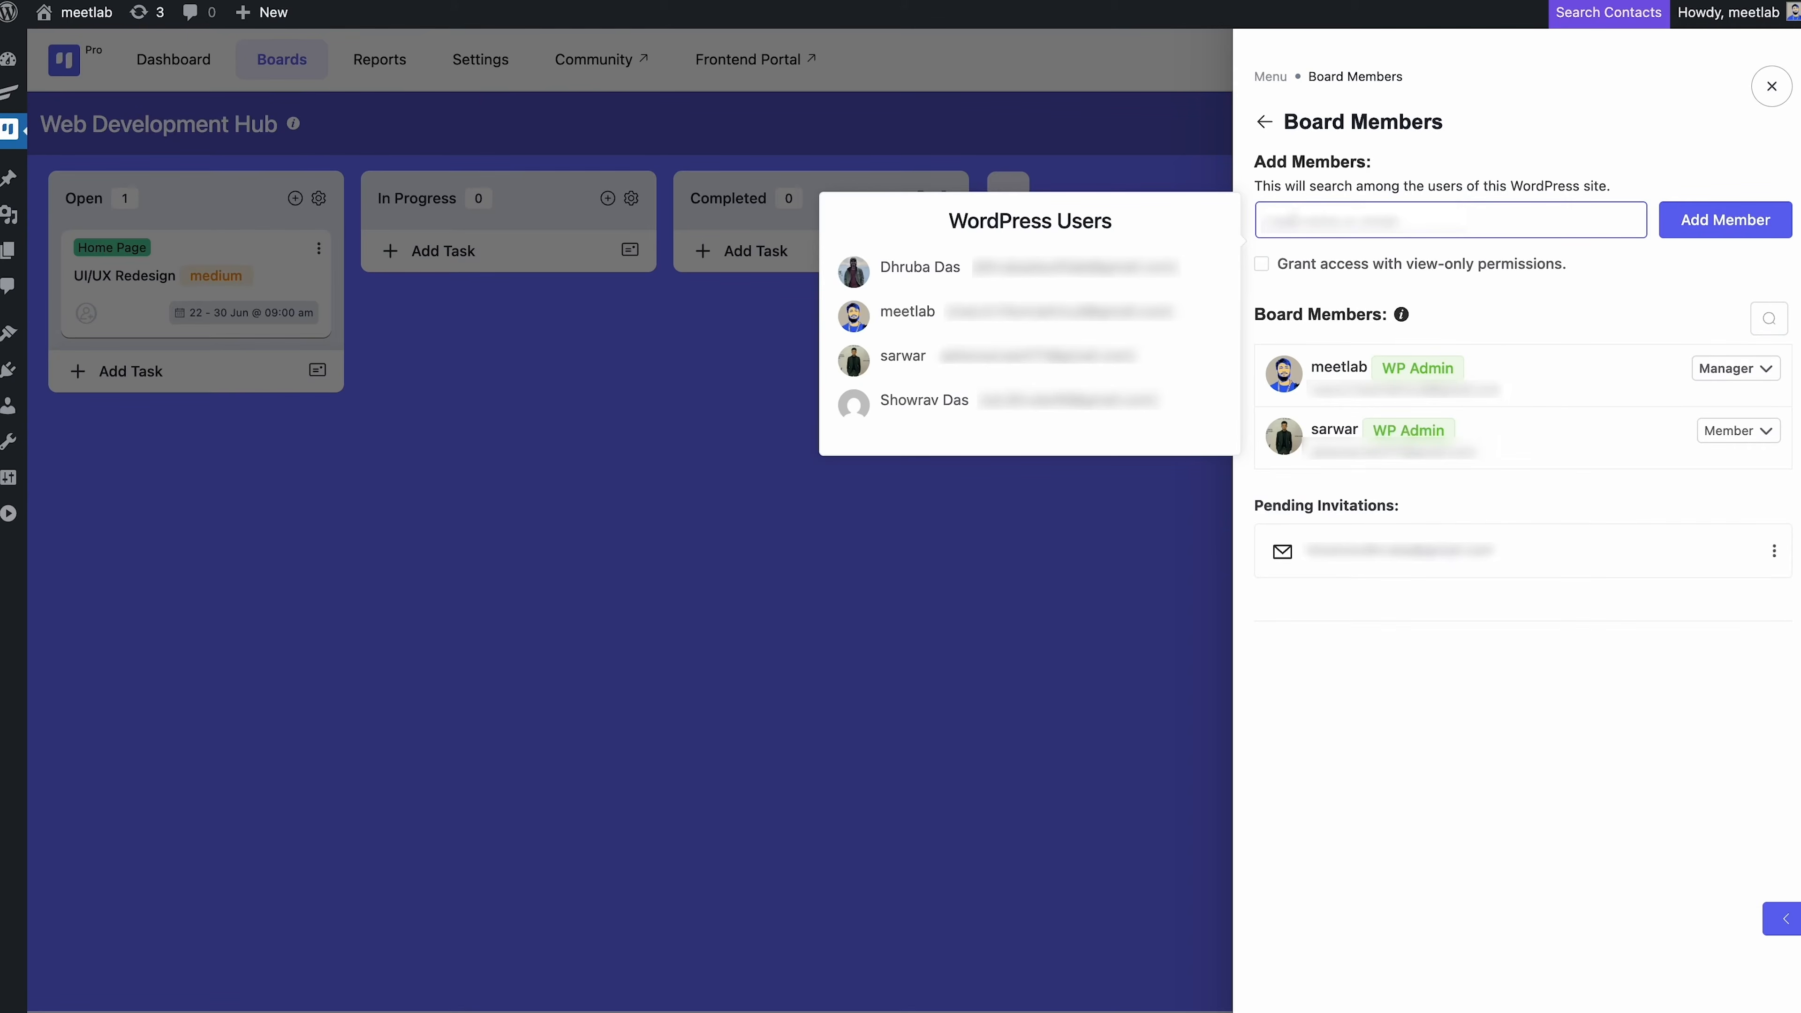
left_click(1262, 268)
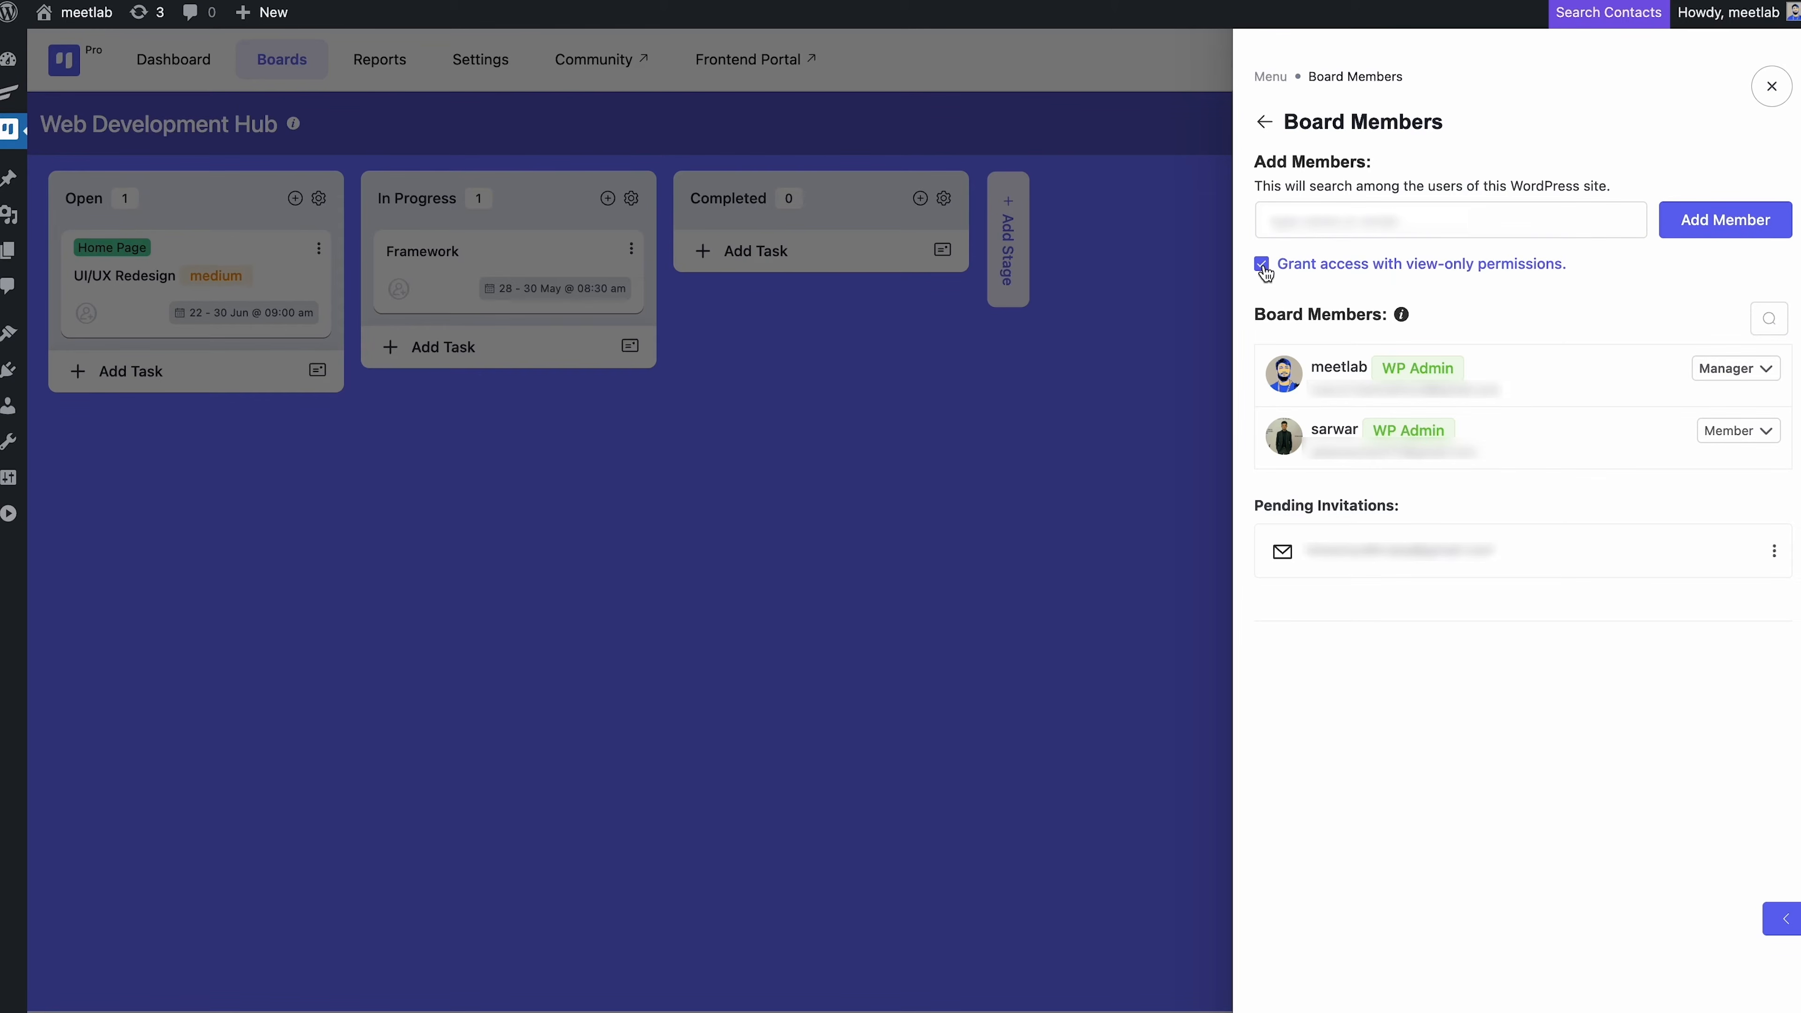
left_click(1262, 267)
left_click(1771, 85)
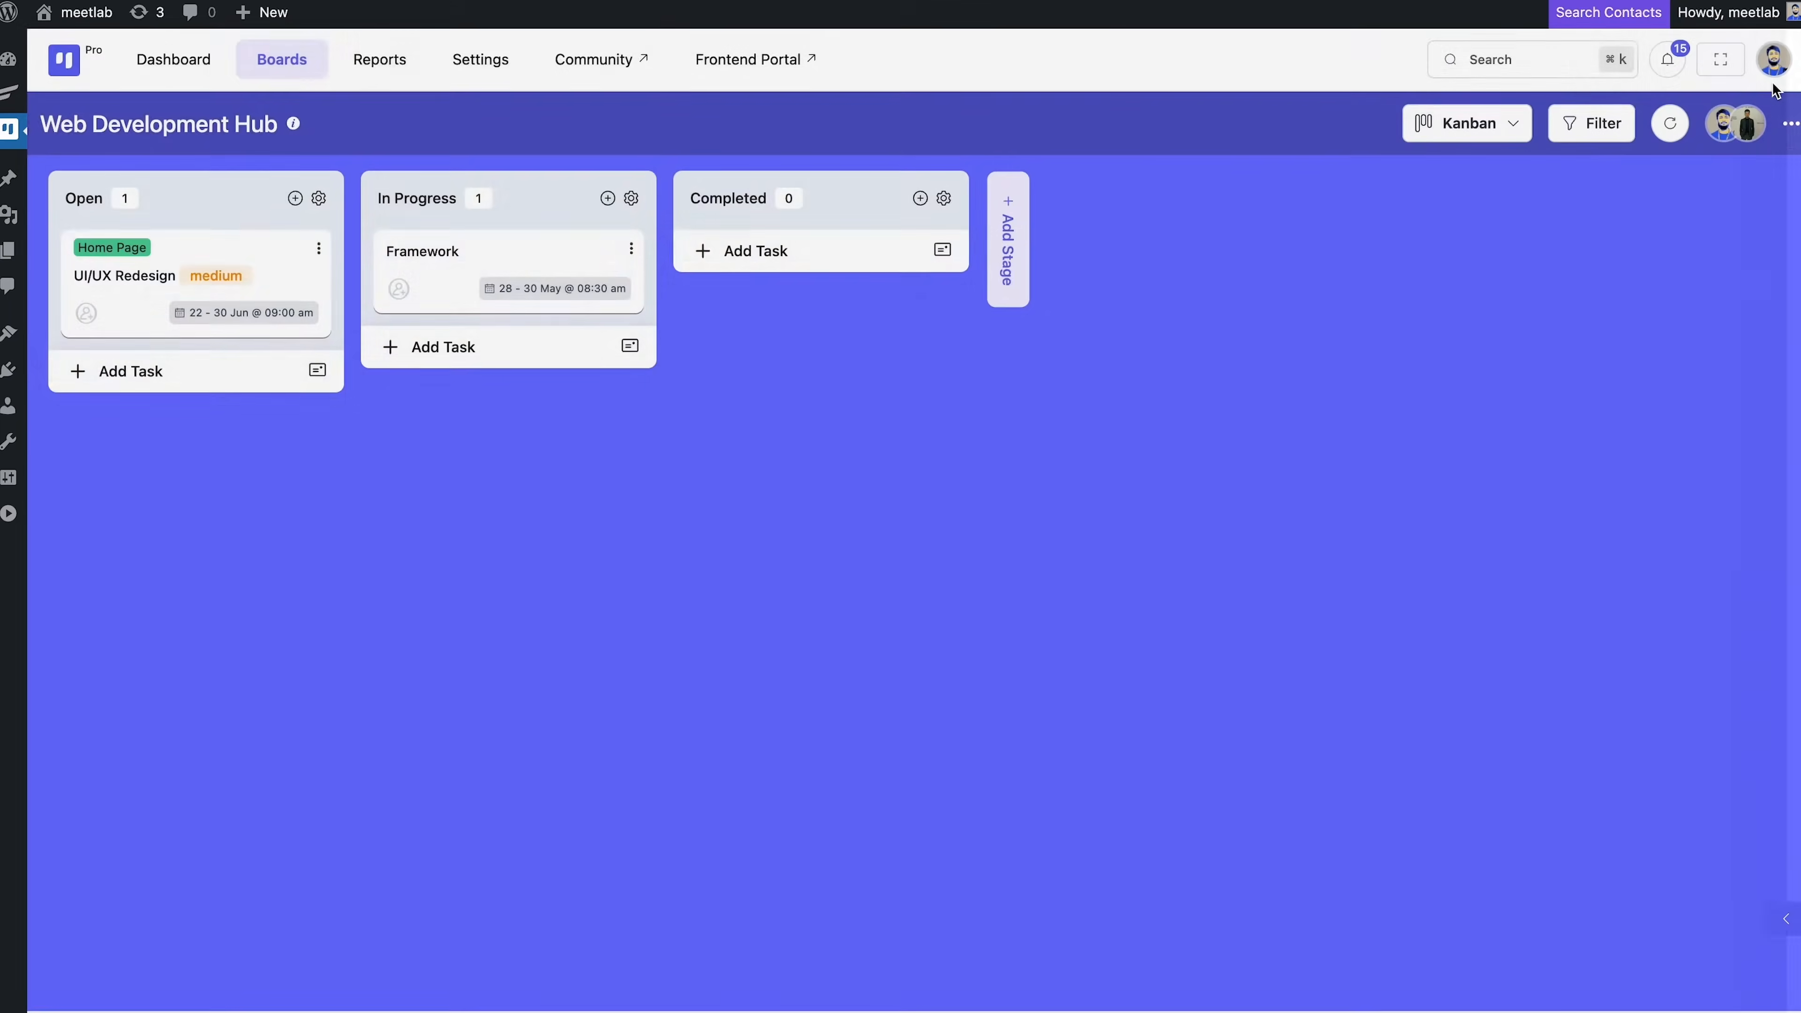
Search for the other board member and add them as a second assignee on Framework
left_click(603, 267)
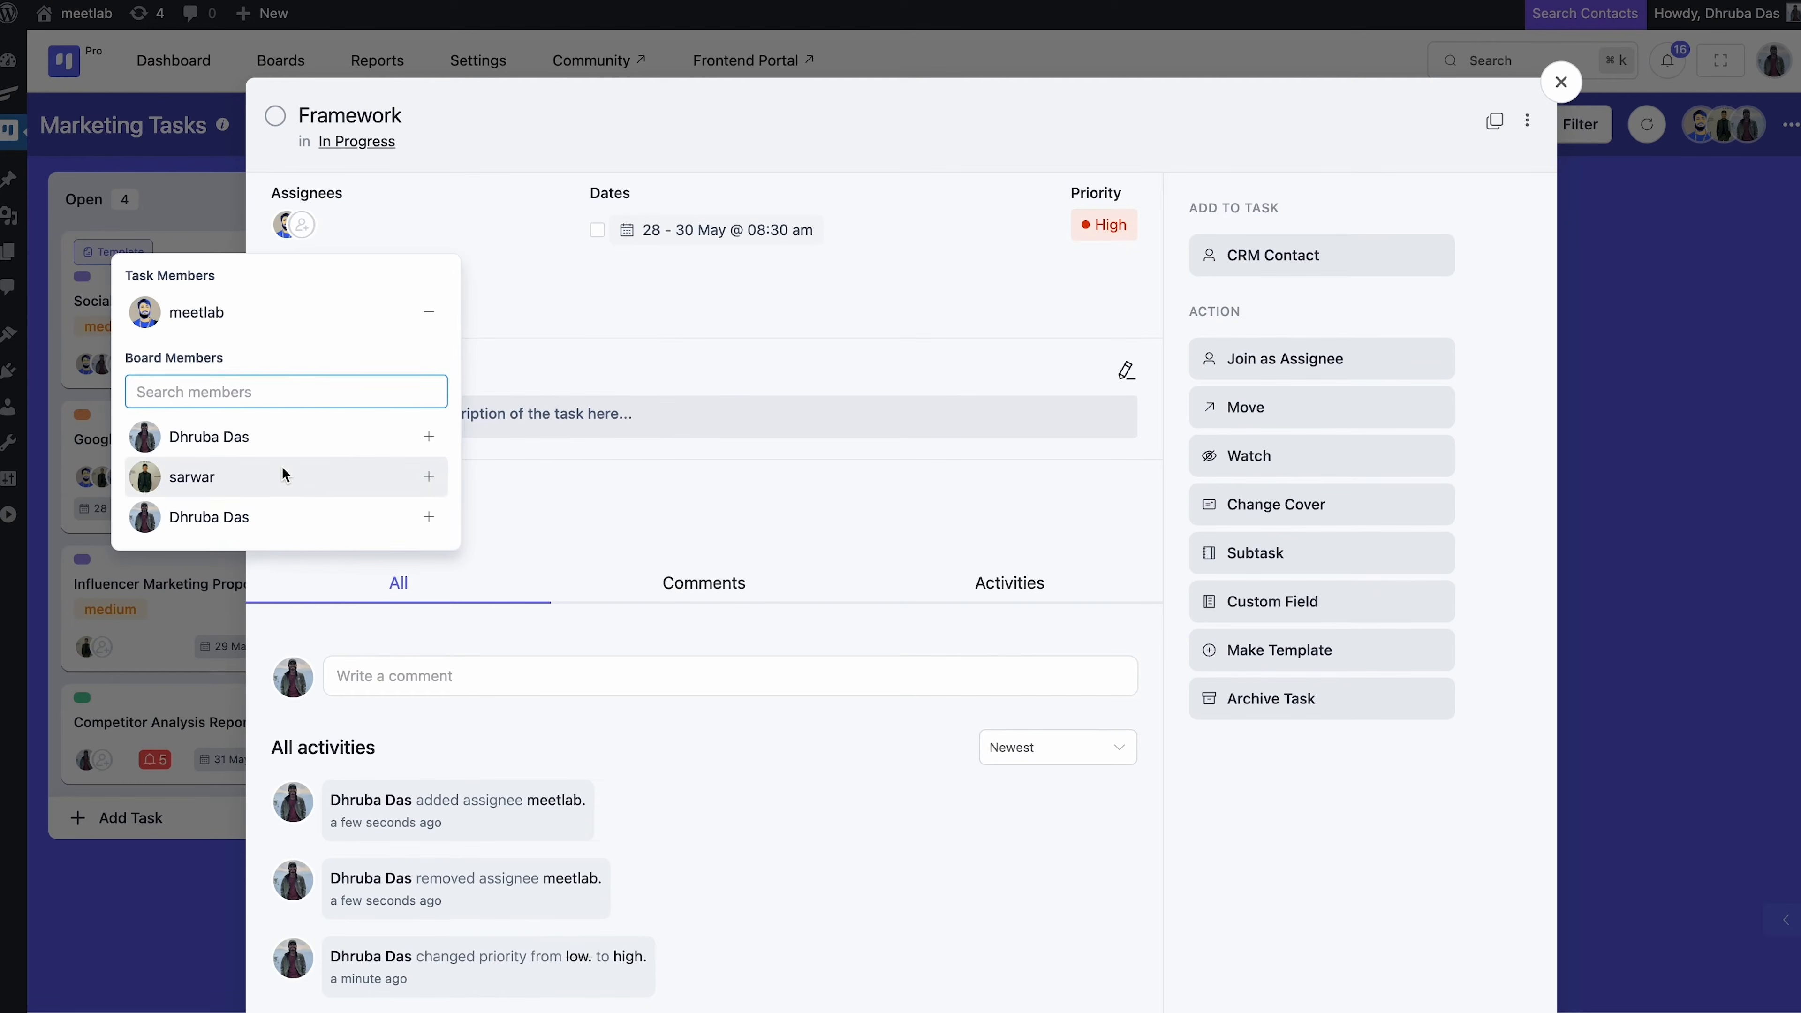
left_click(573, 349)
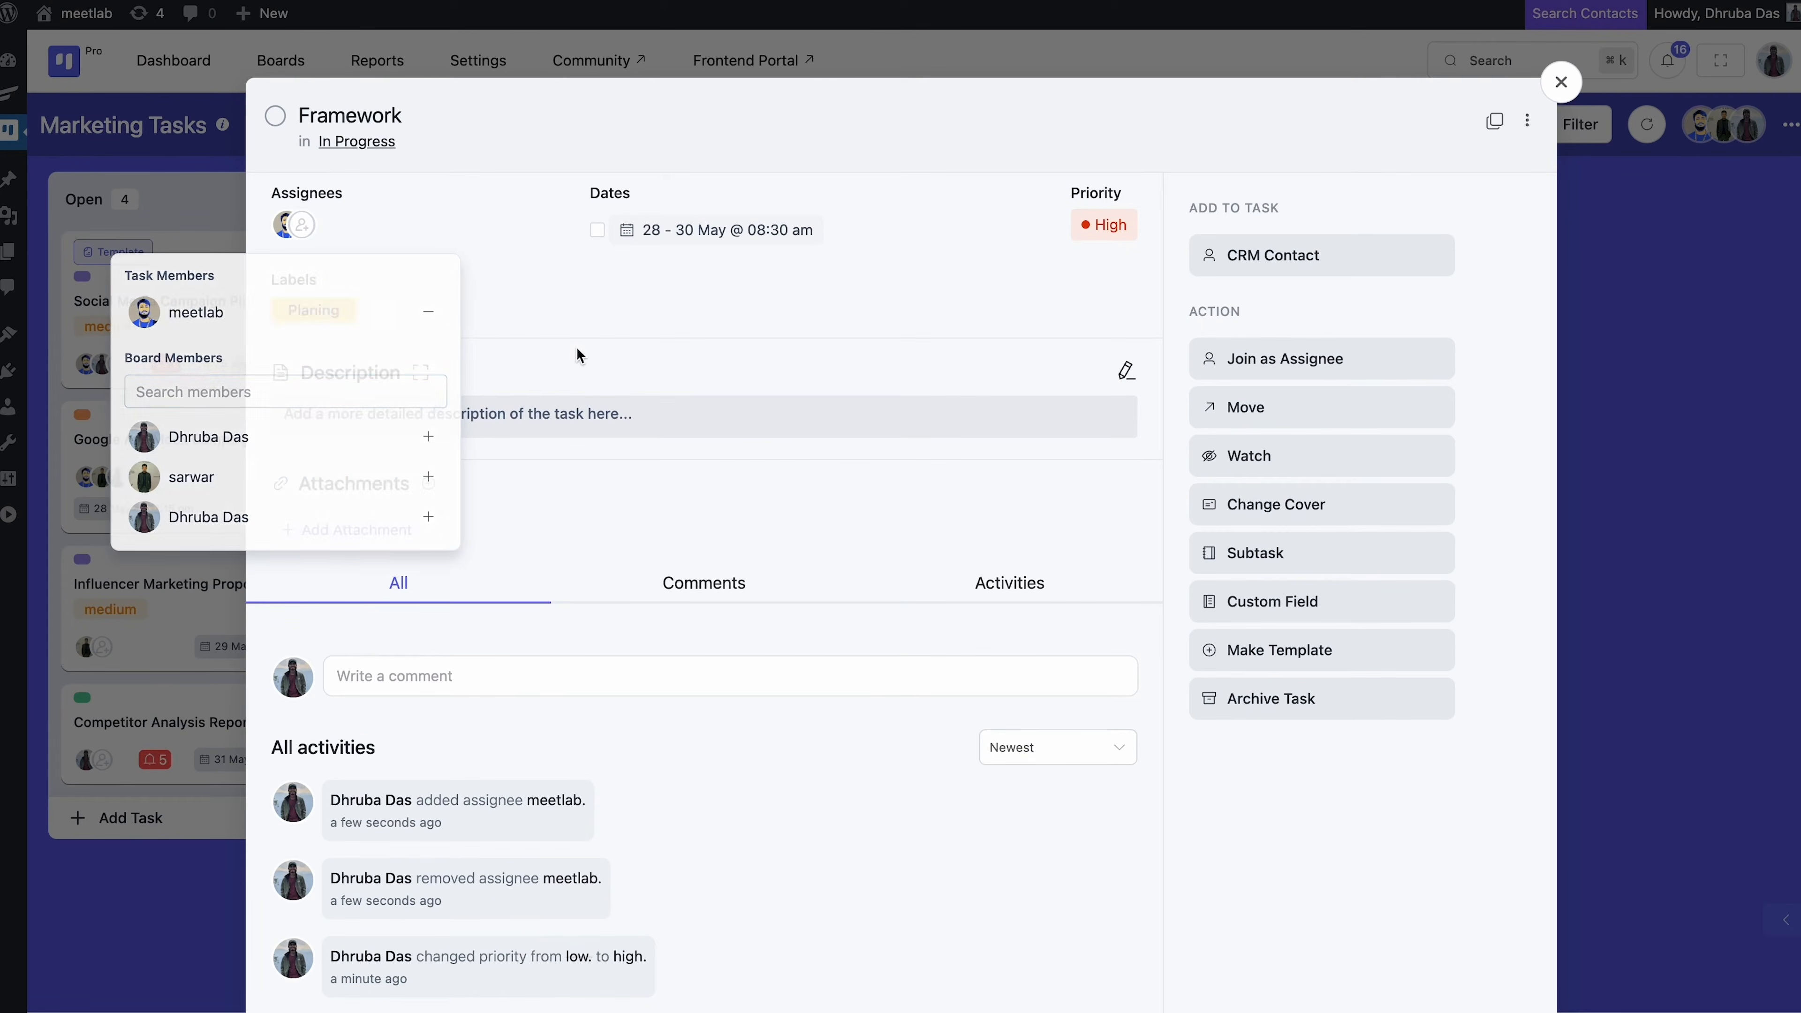
left_click(312, 228)
type("sarwar")
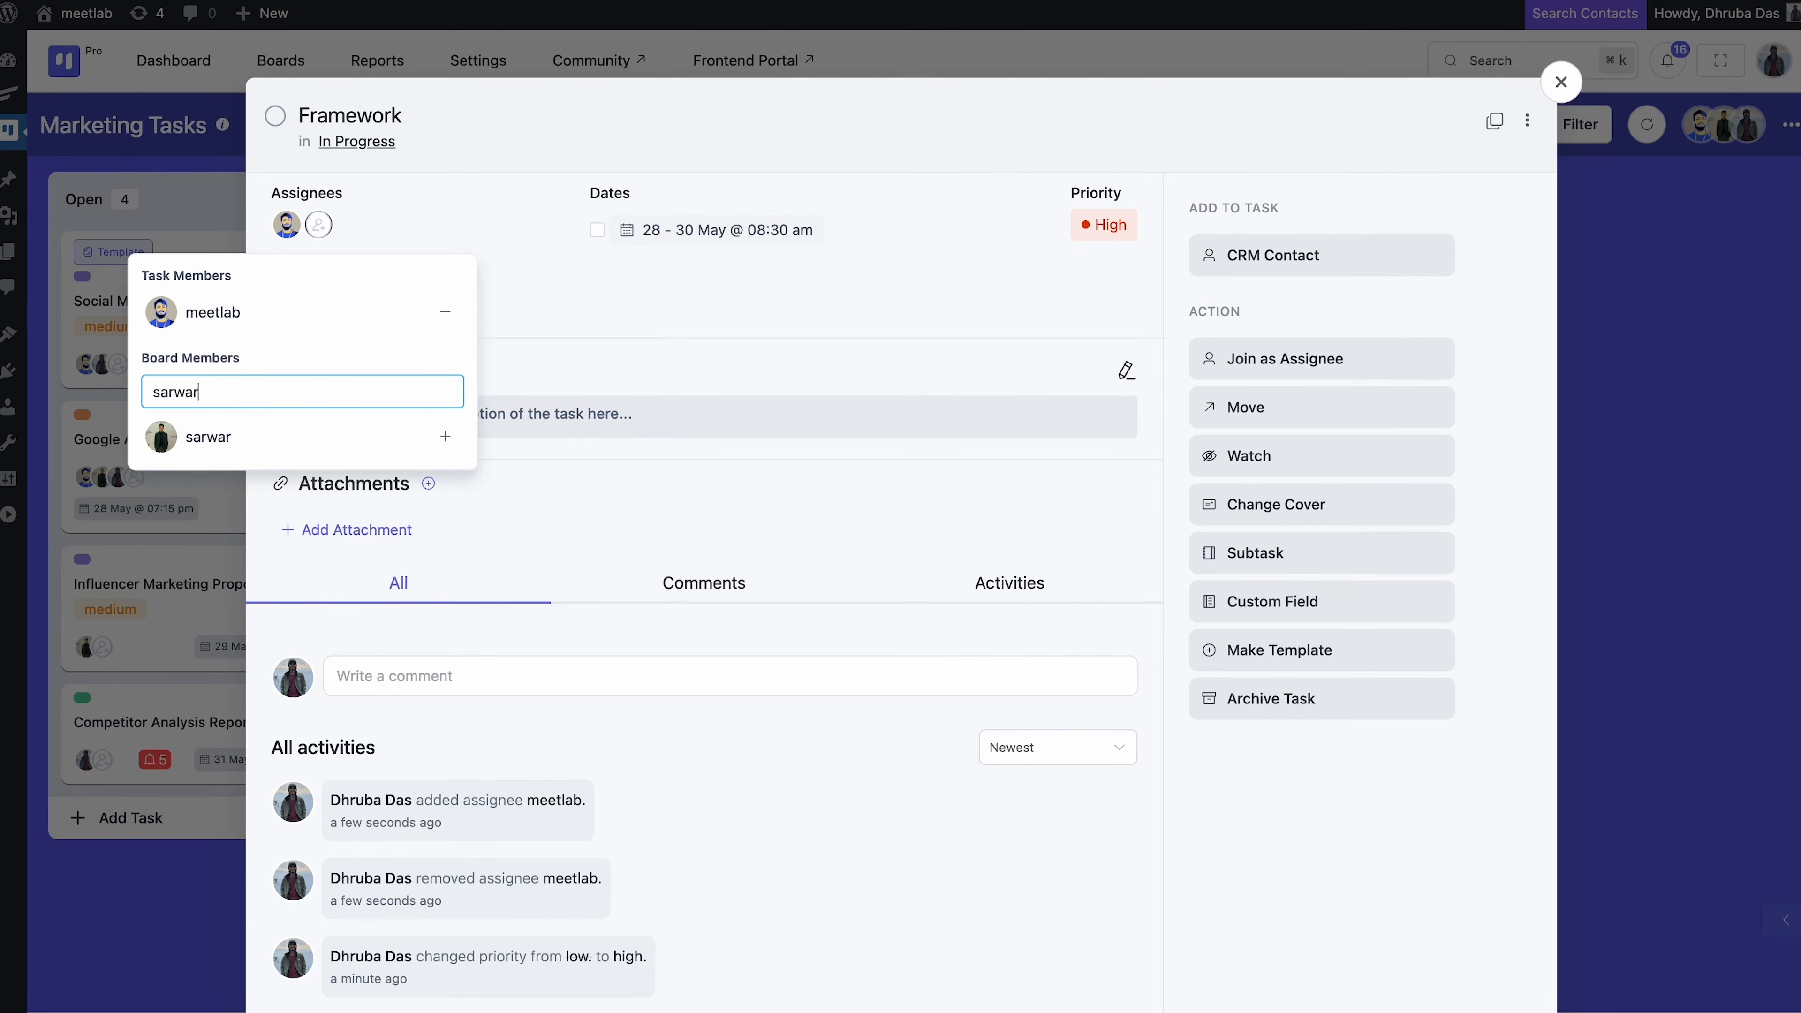
left_click(279, 433)
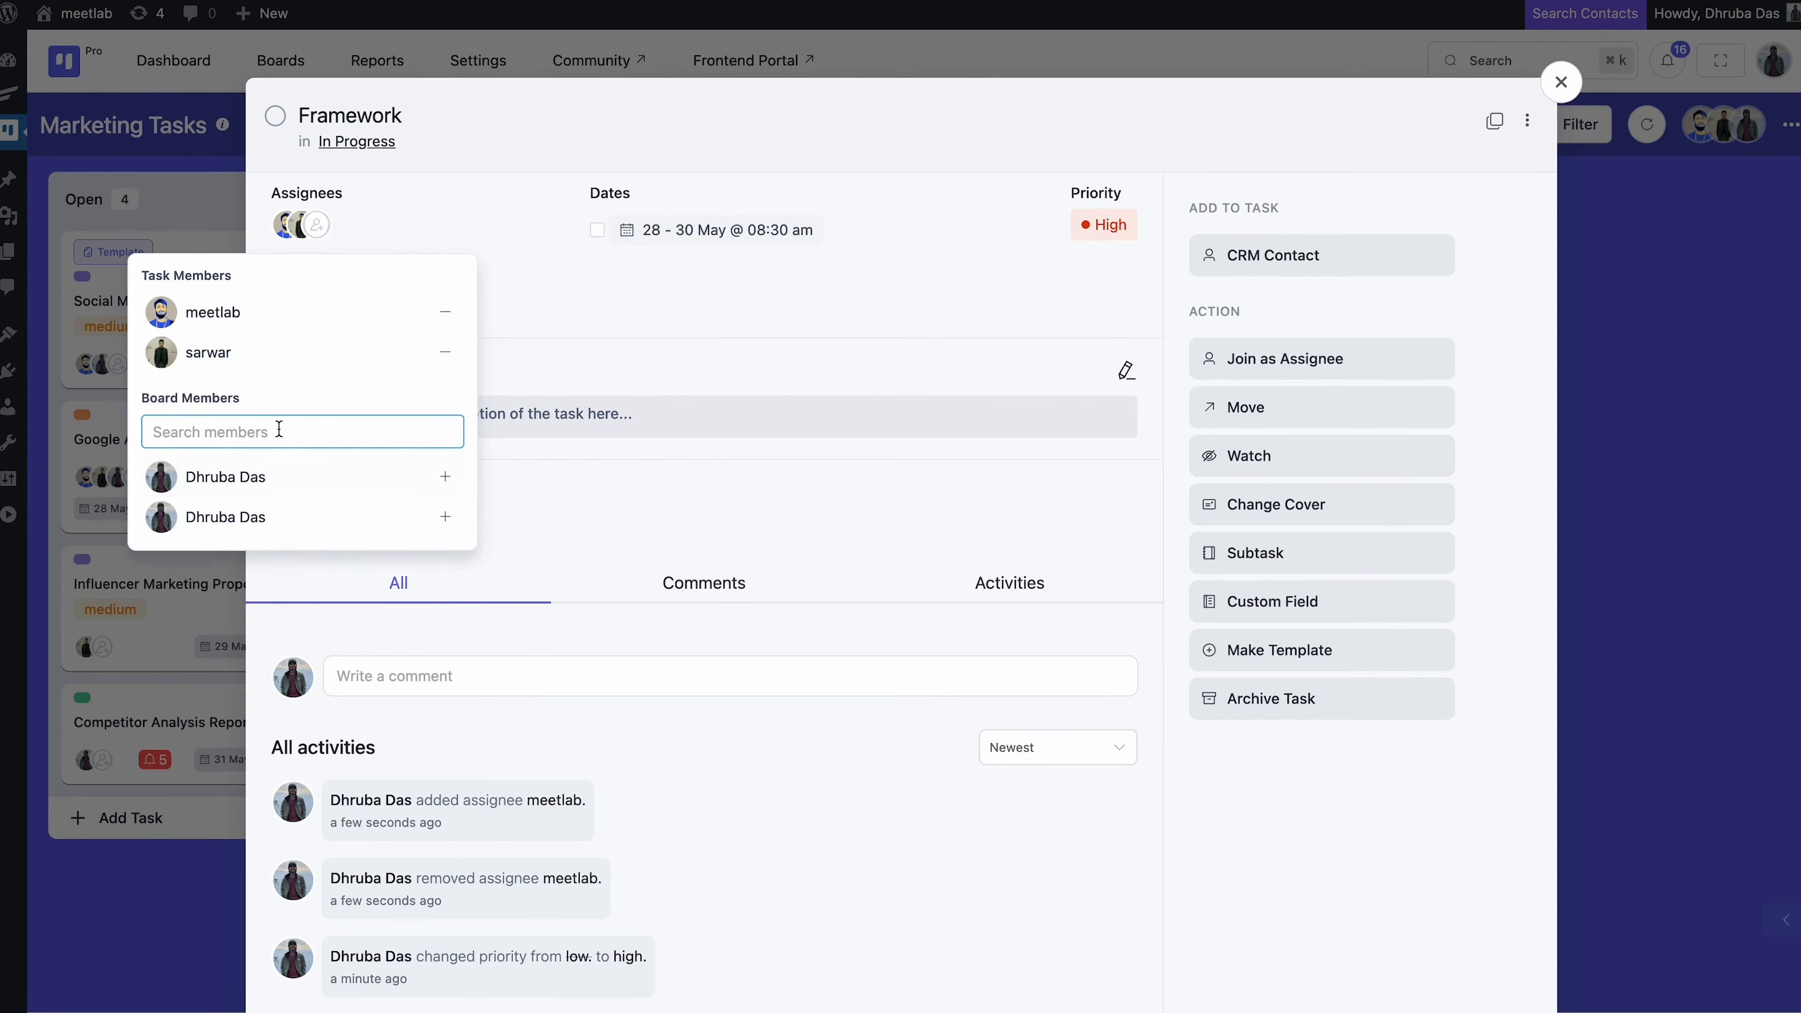
left_click(564, 332)
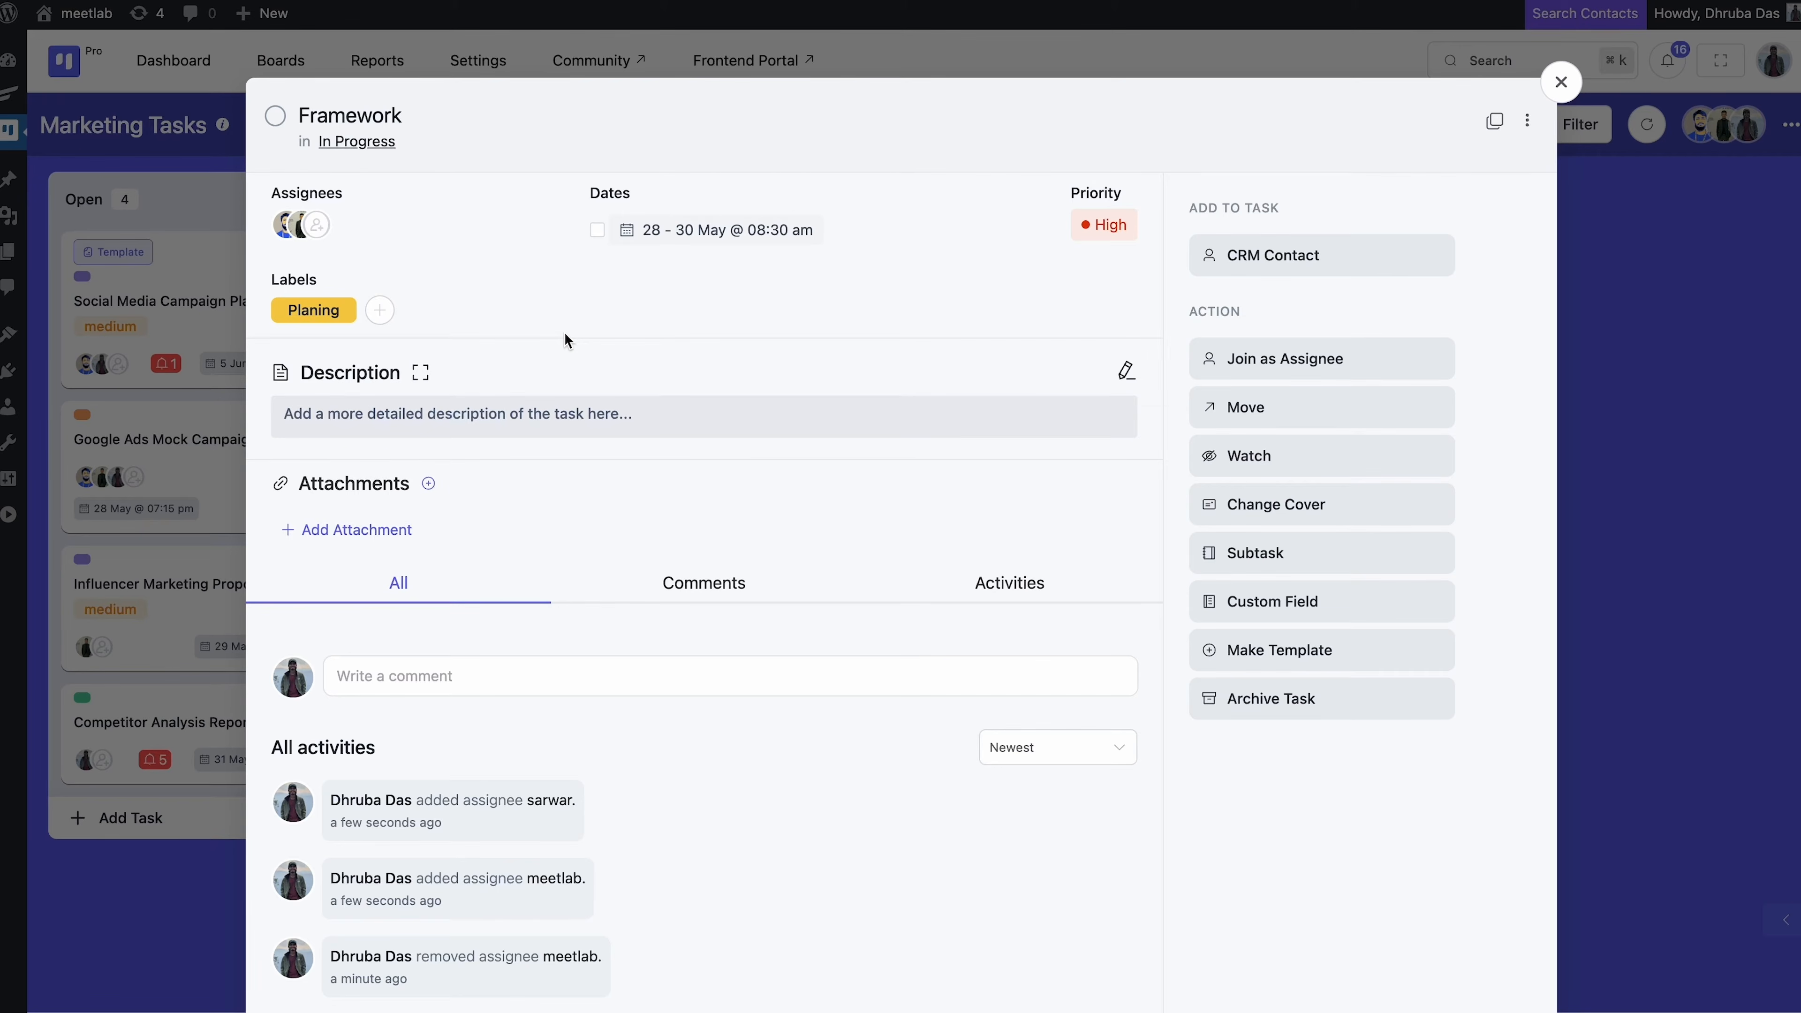
Link a contact from the CRM list to the Framework task and save it
left_click(1300, 263)
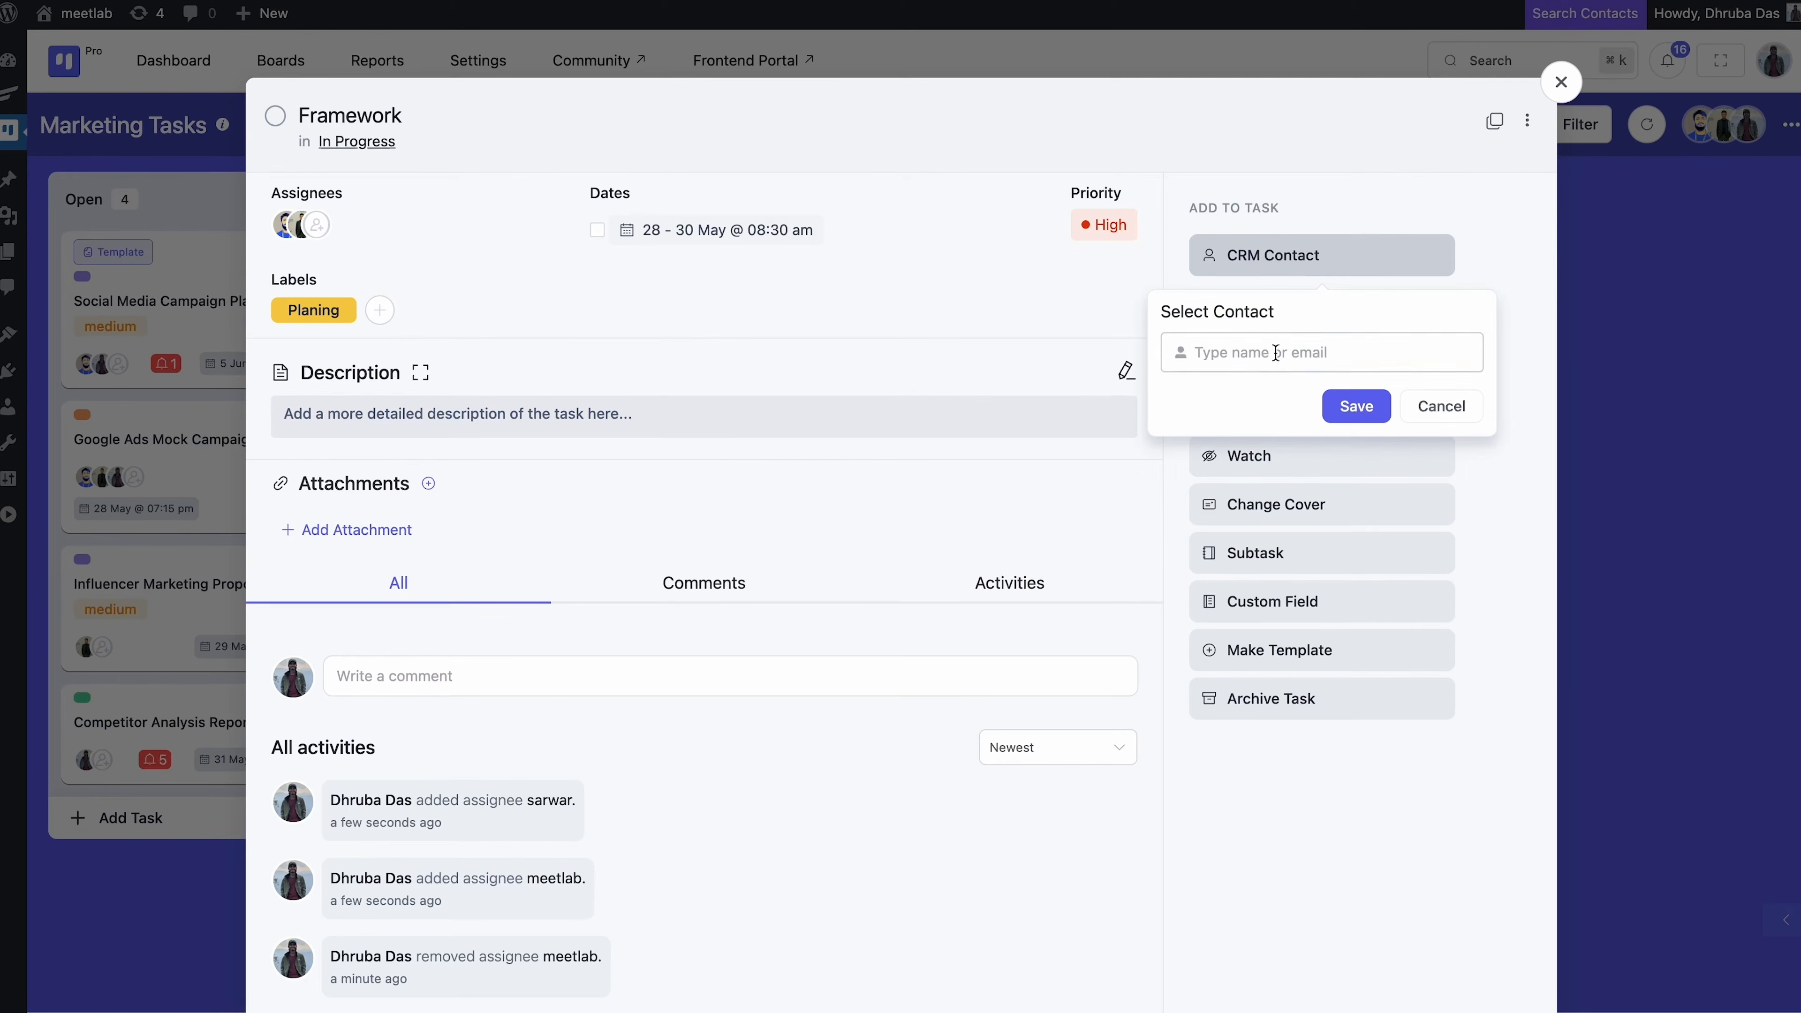
left_click(1274, 355)
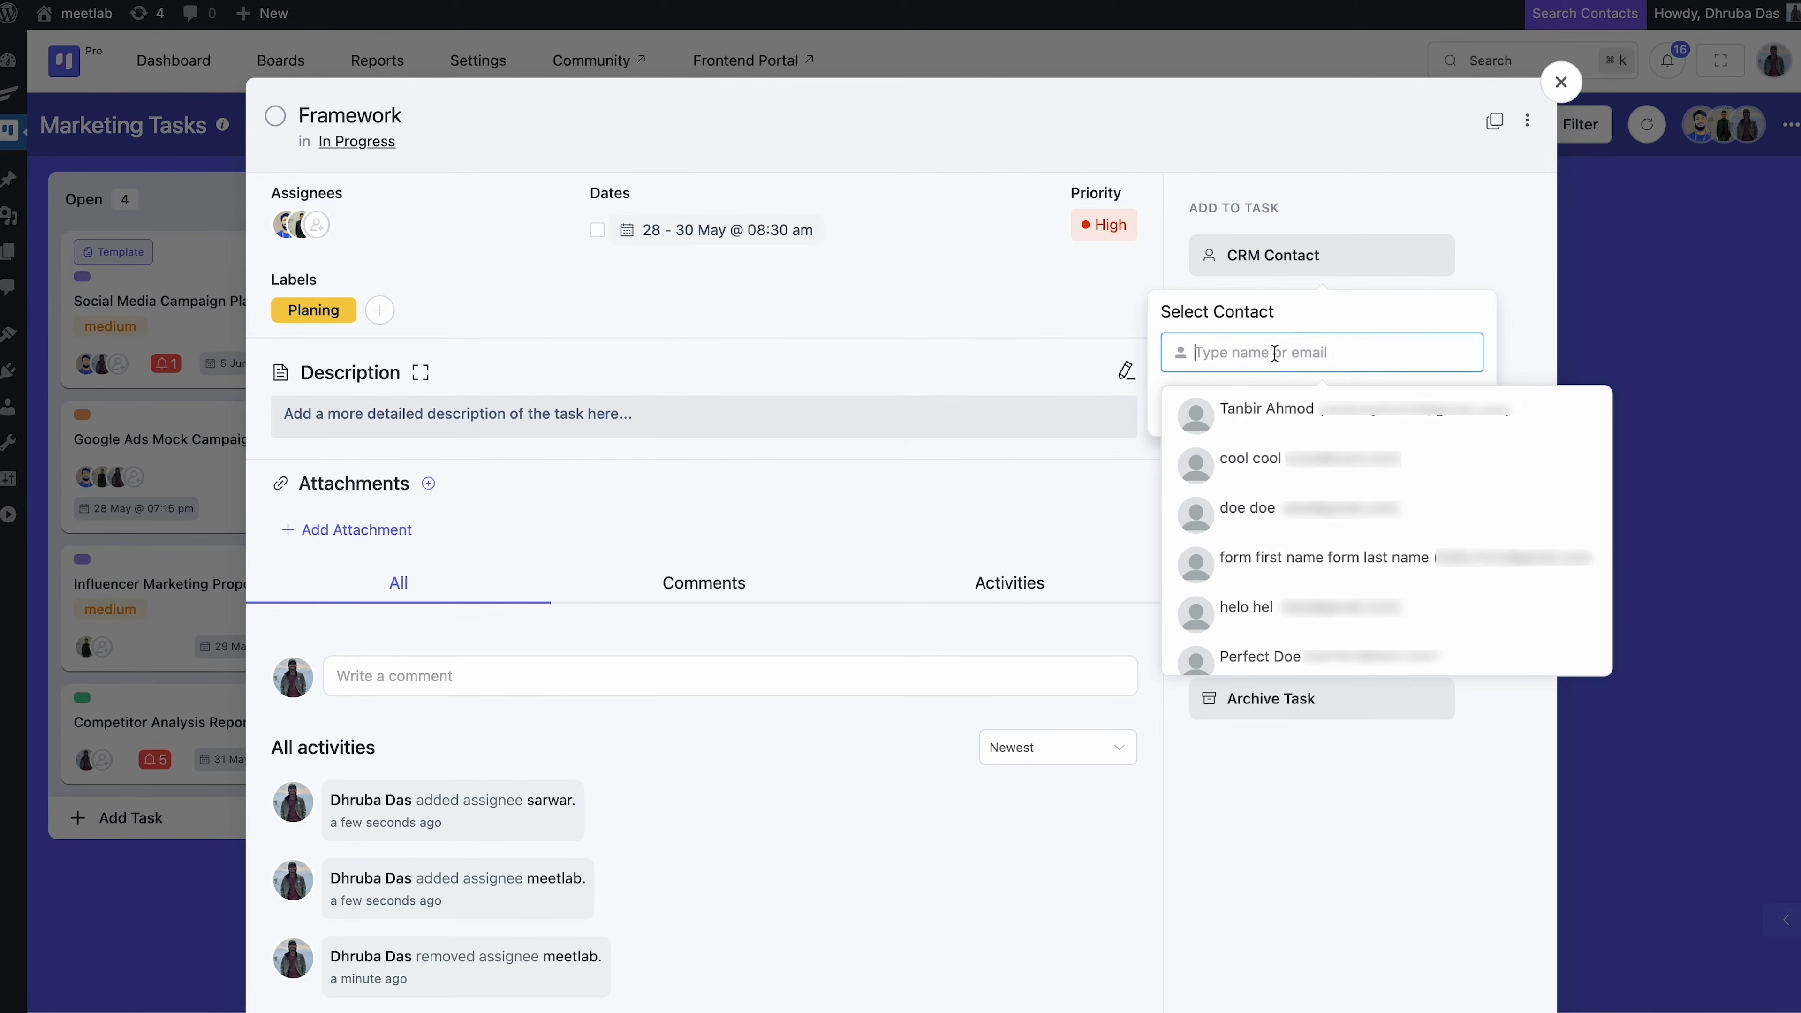
left_click(1258, 410)
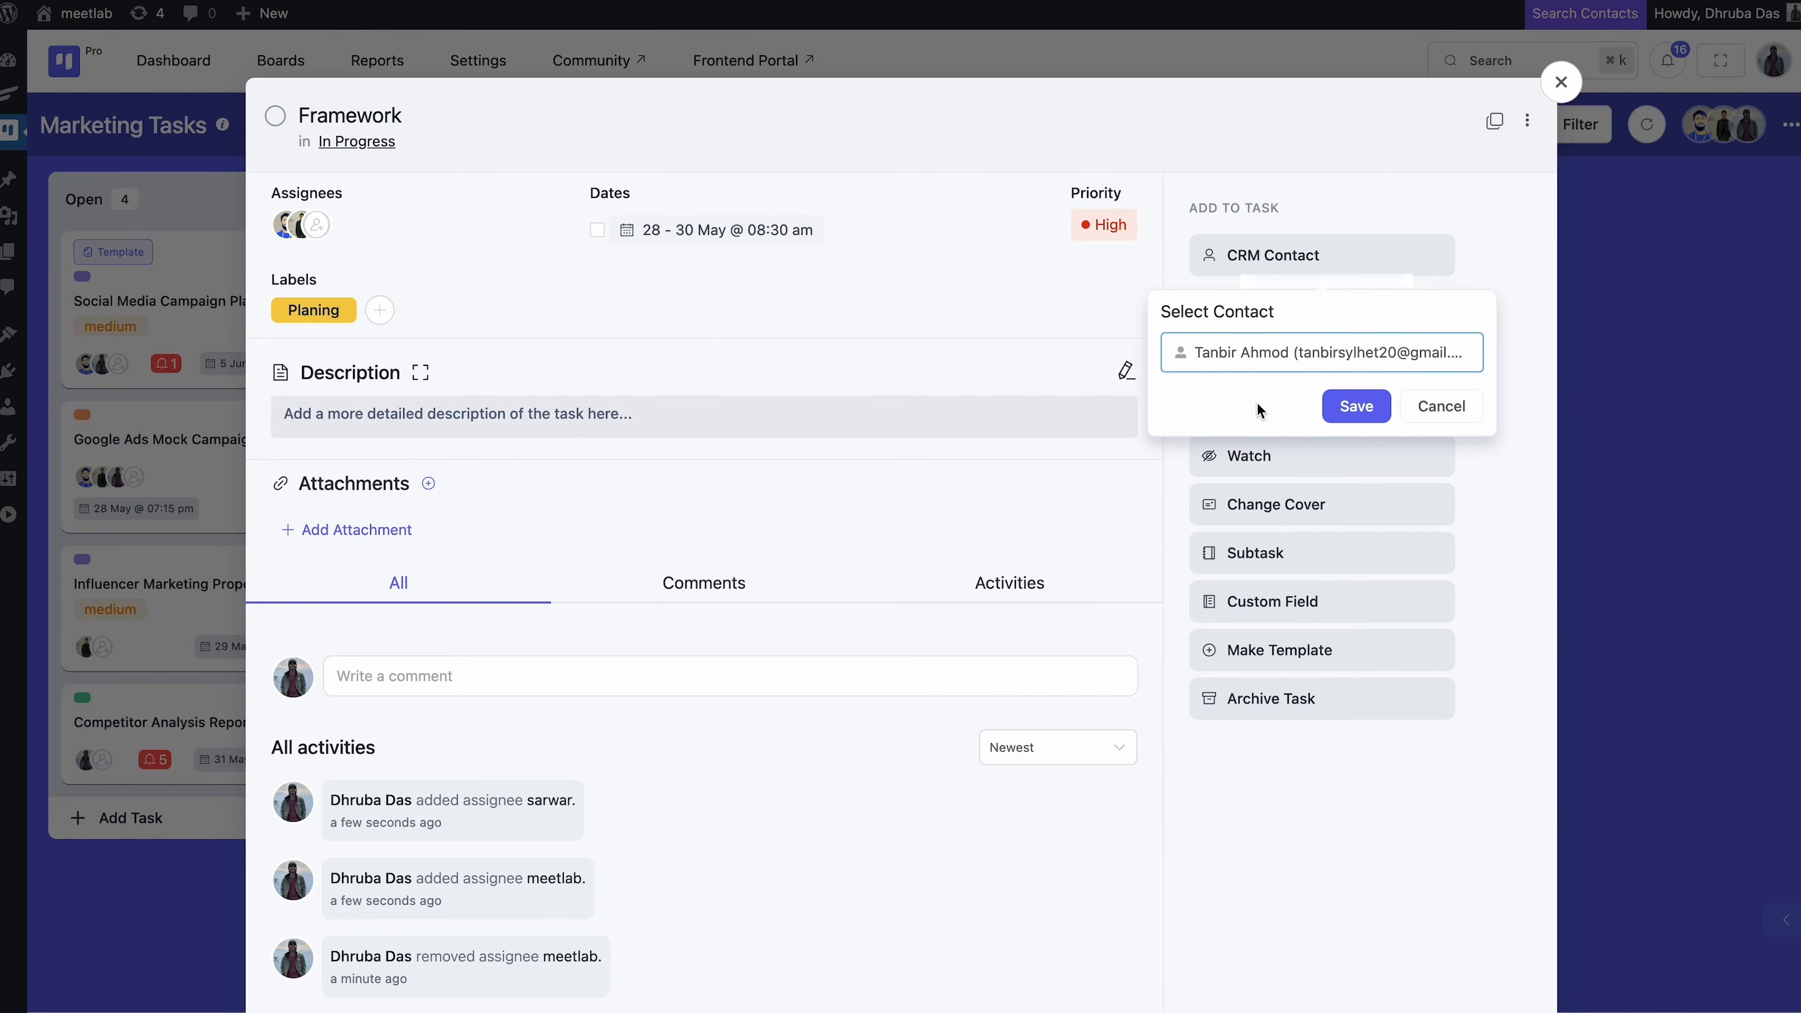
left_click(1361, 417)
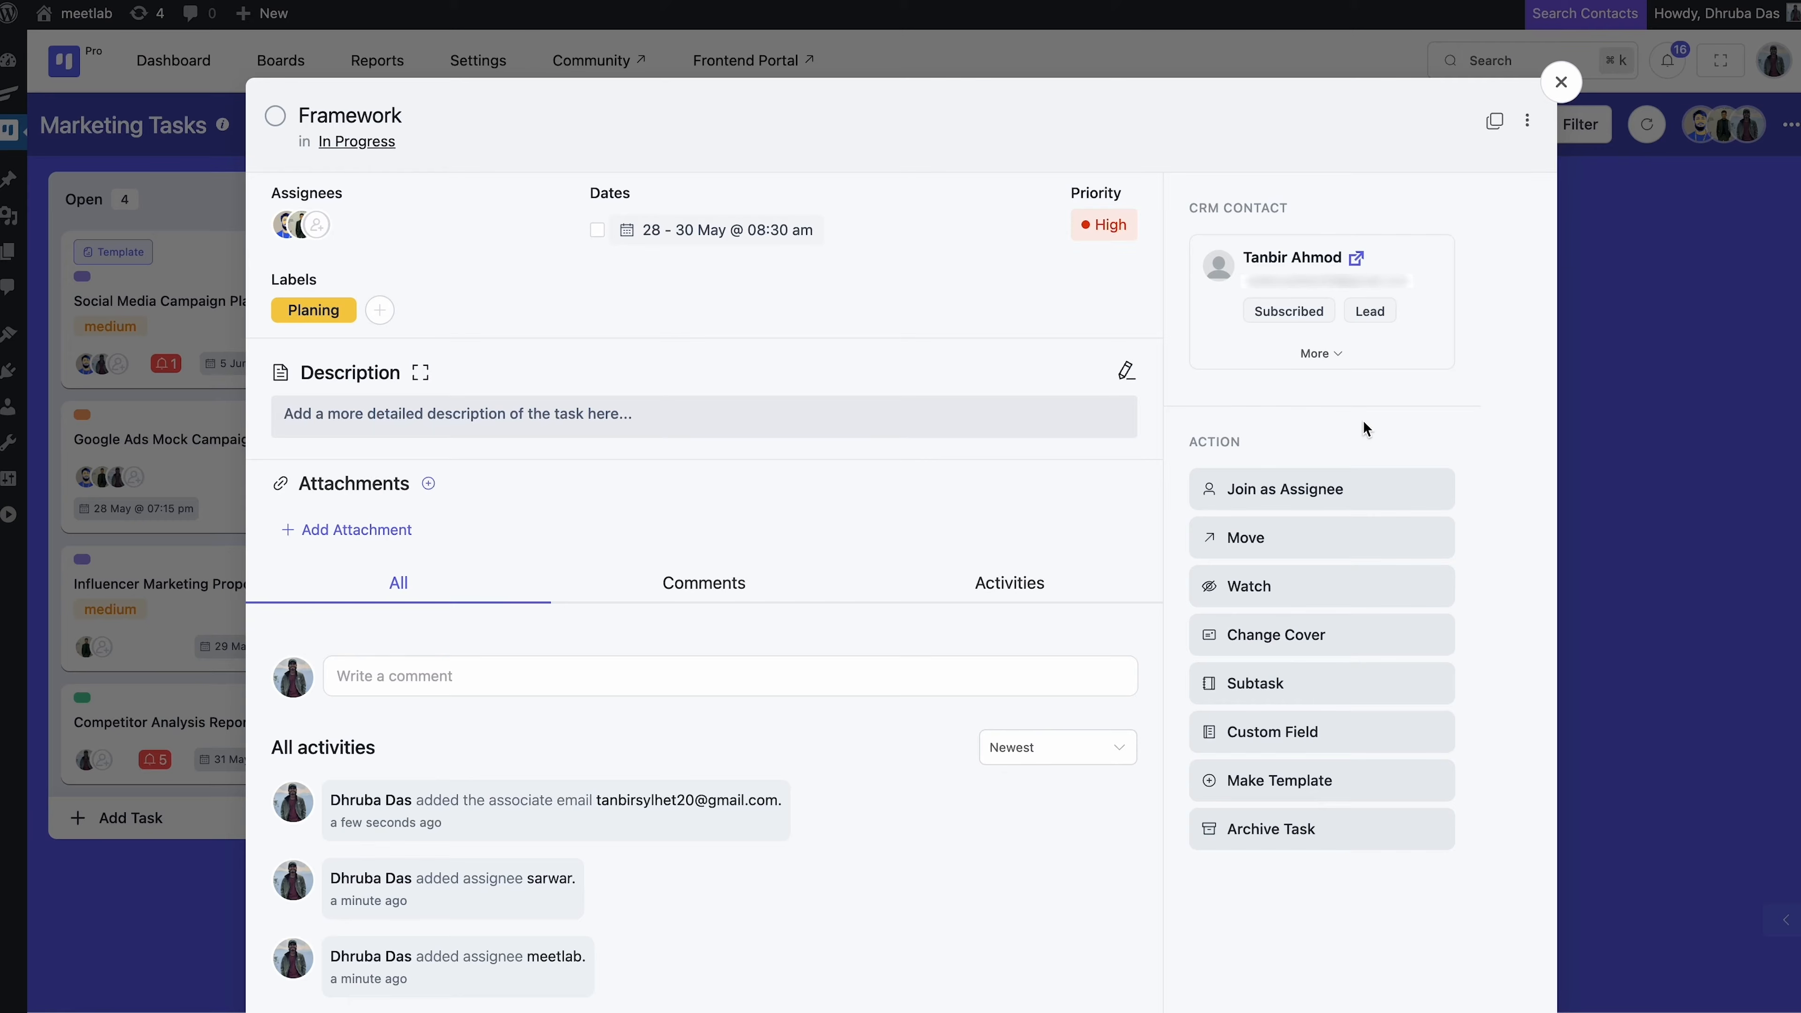
Show the linked contact's full details and join the task as an assignee
left_click(1337, 354)
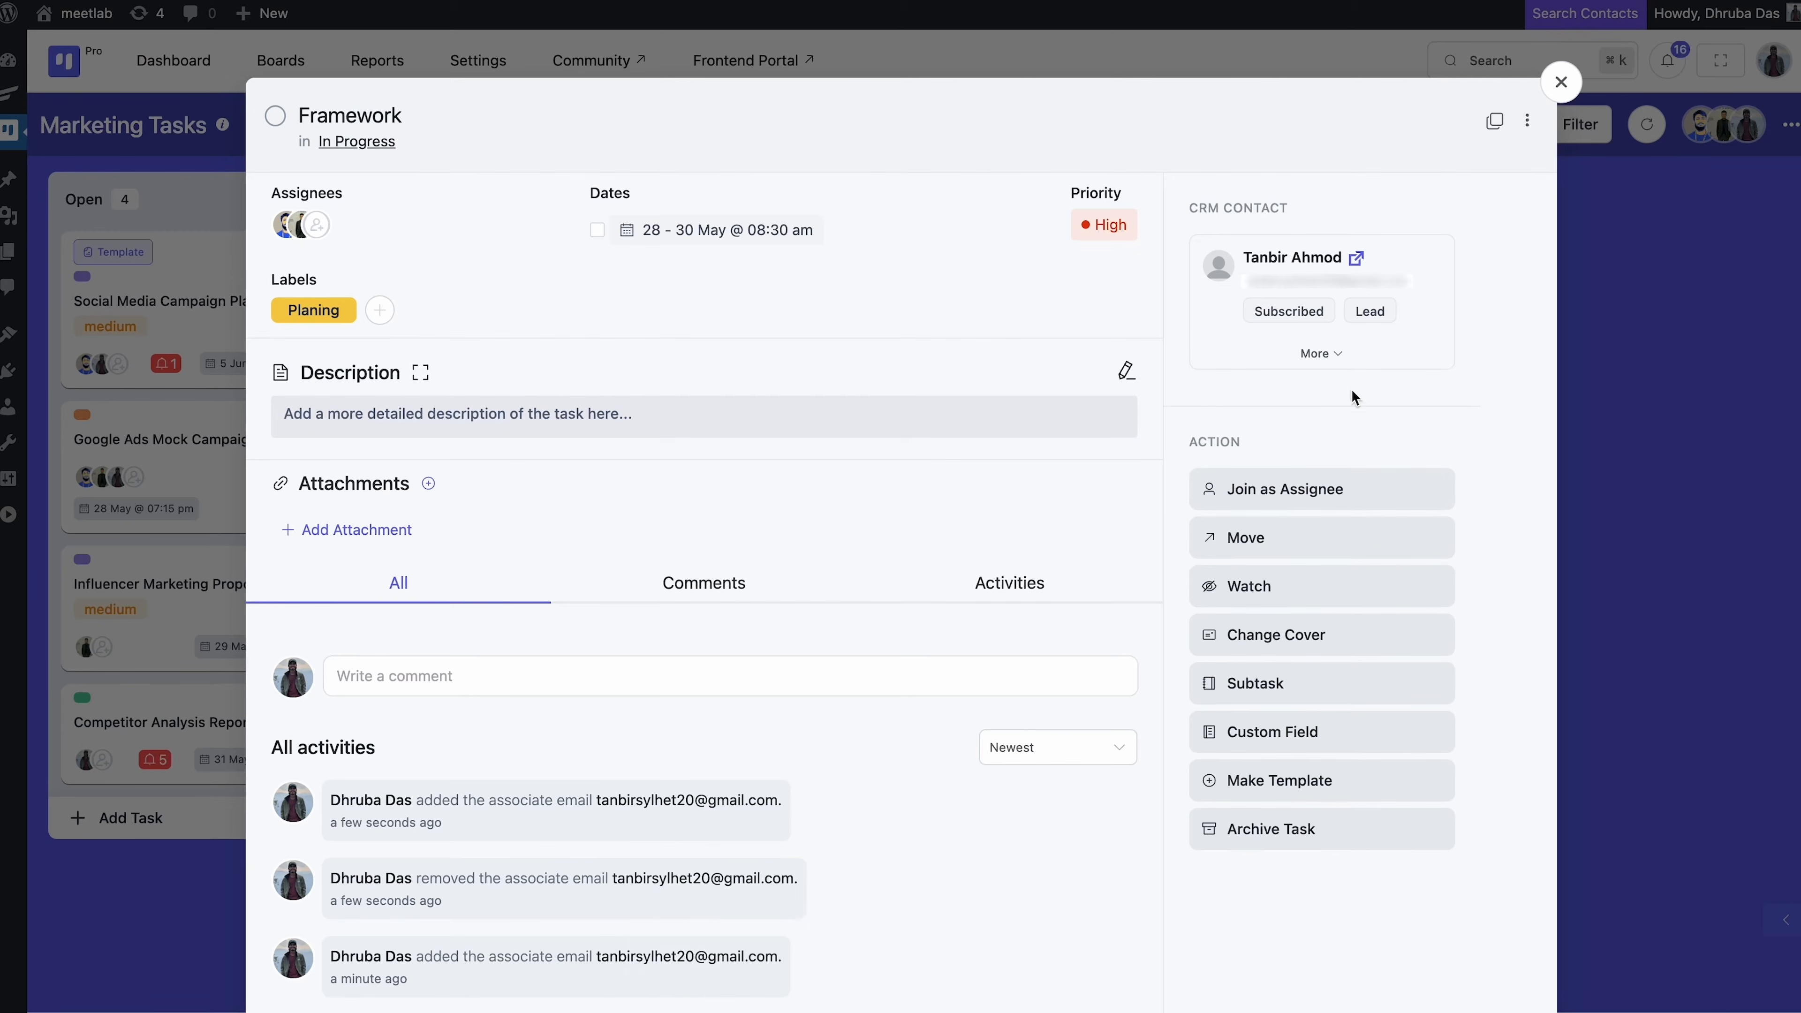
left_click(1334, 354)
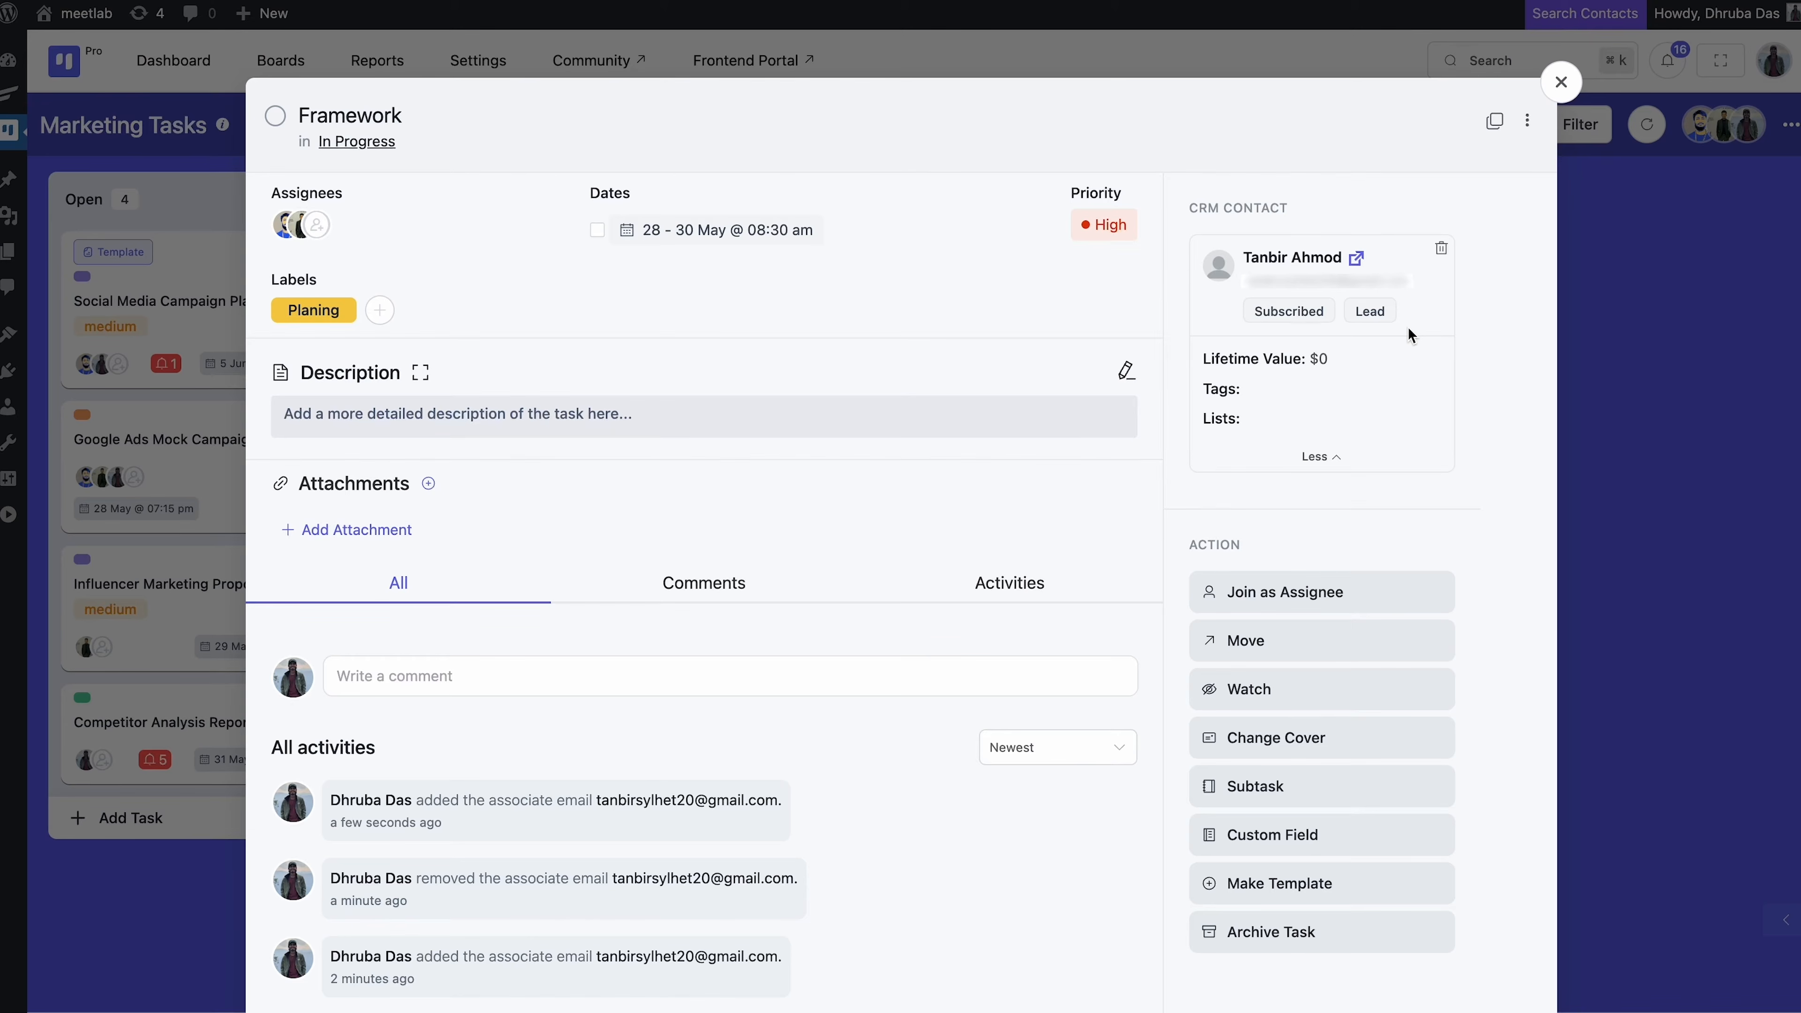
left_click(1349, 591)
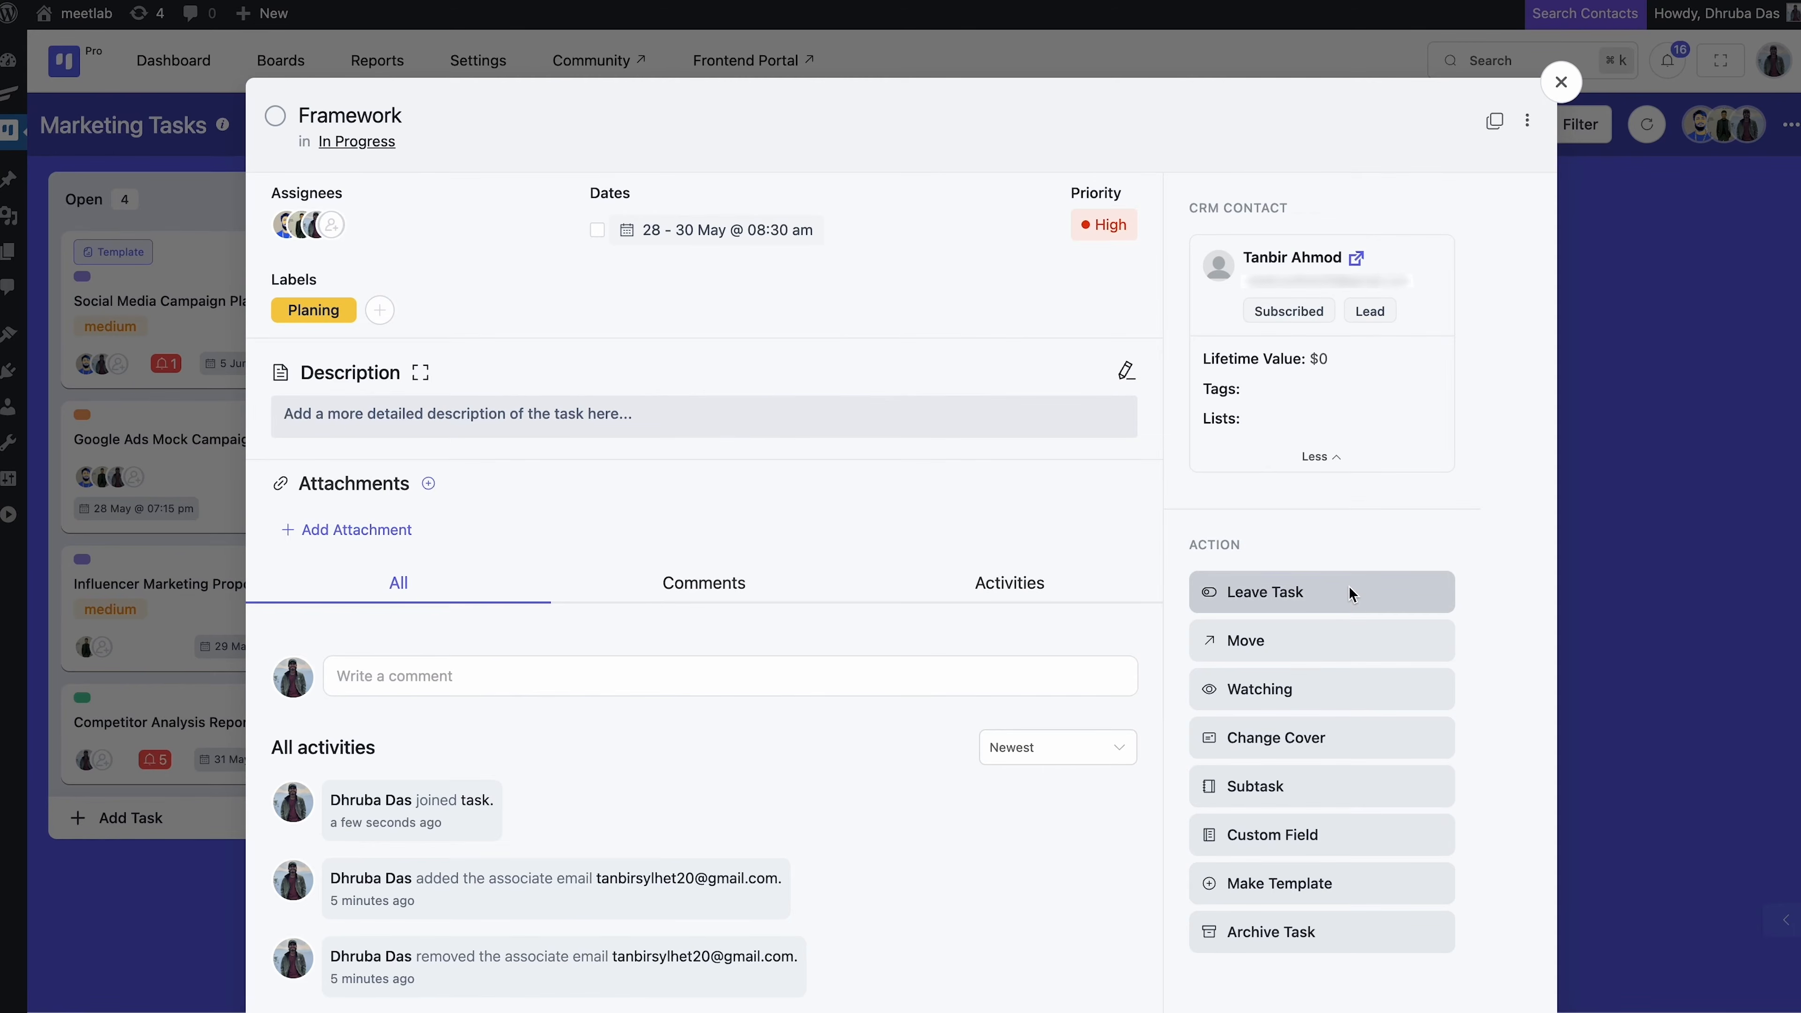
left_click(1337, 638)
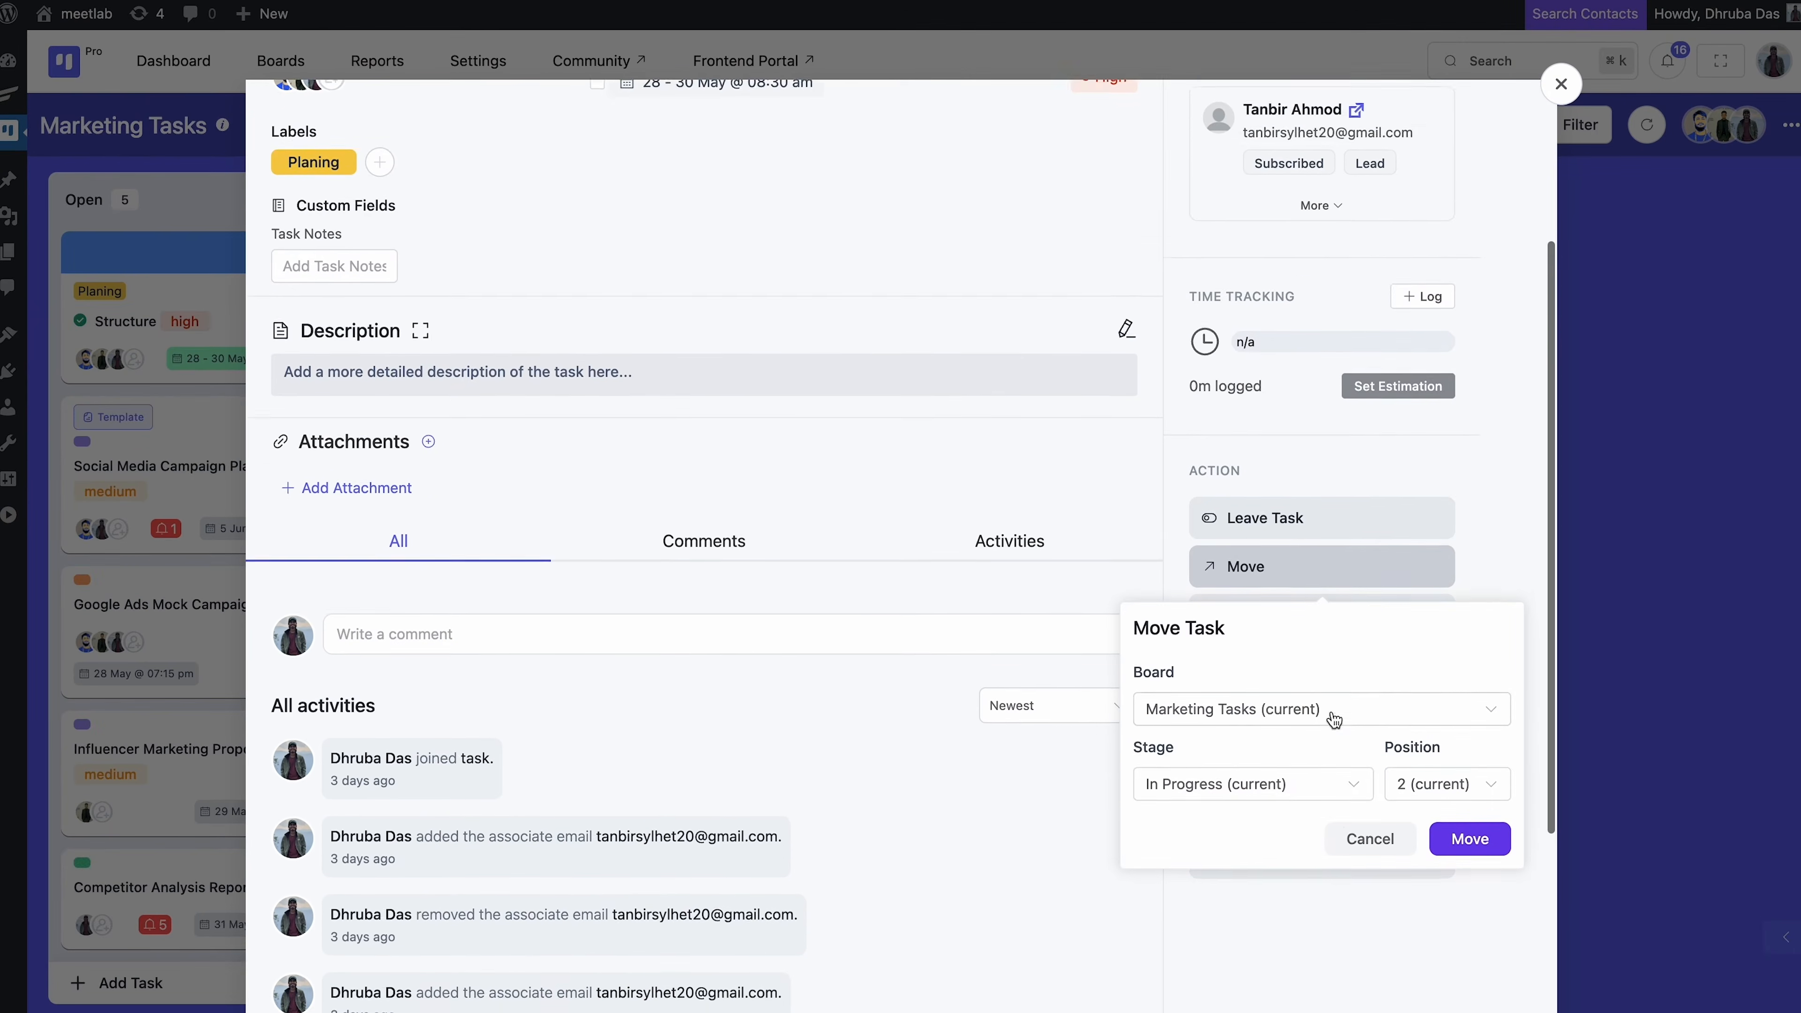
scroll(1331, 711, "down", 2)
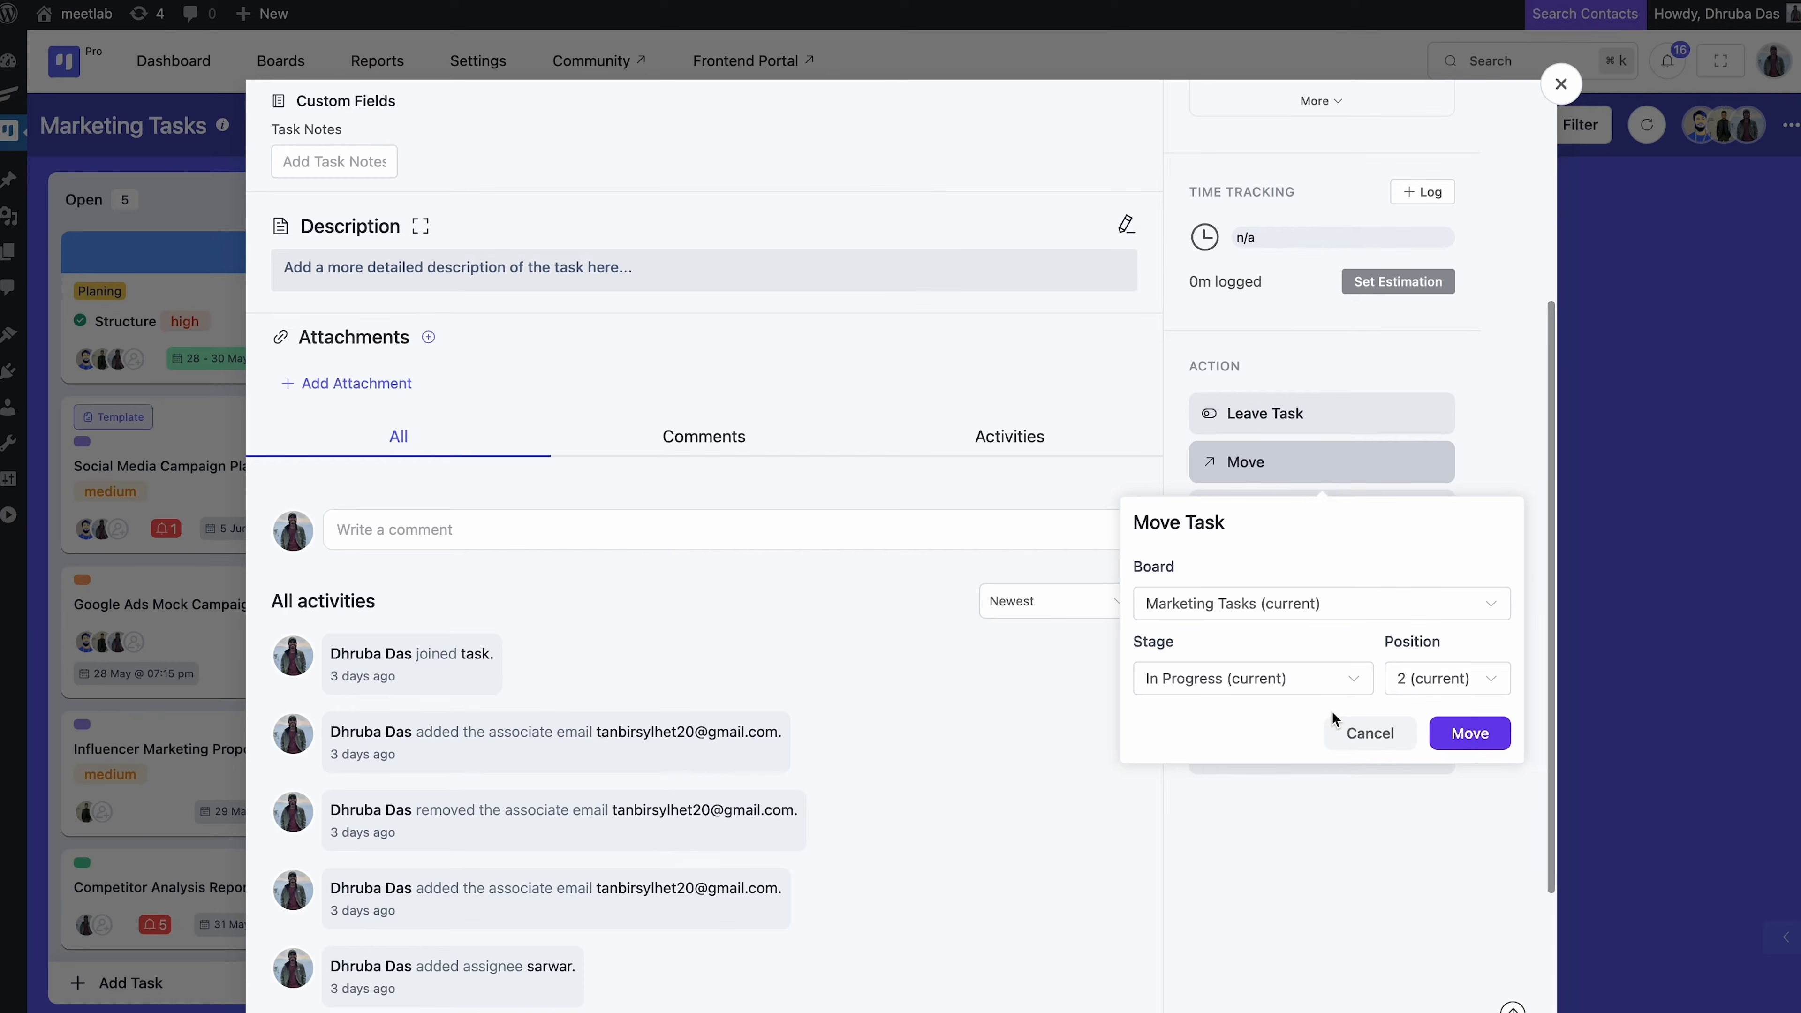
left_click(1354, 685)
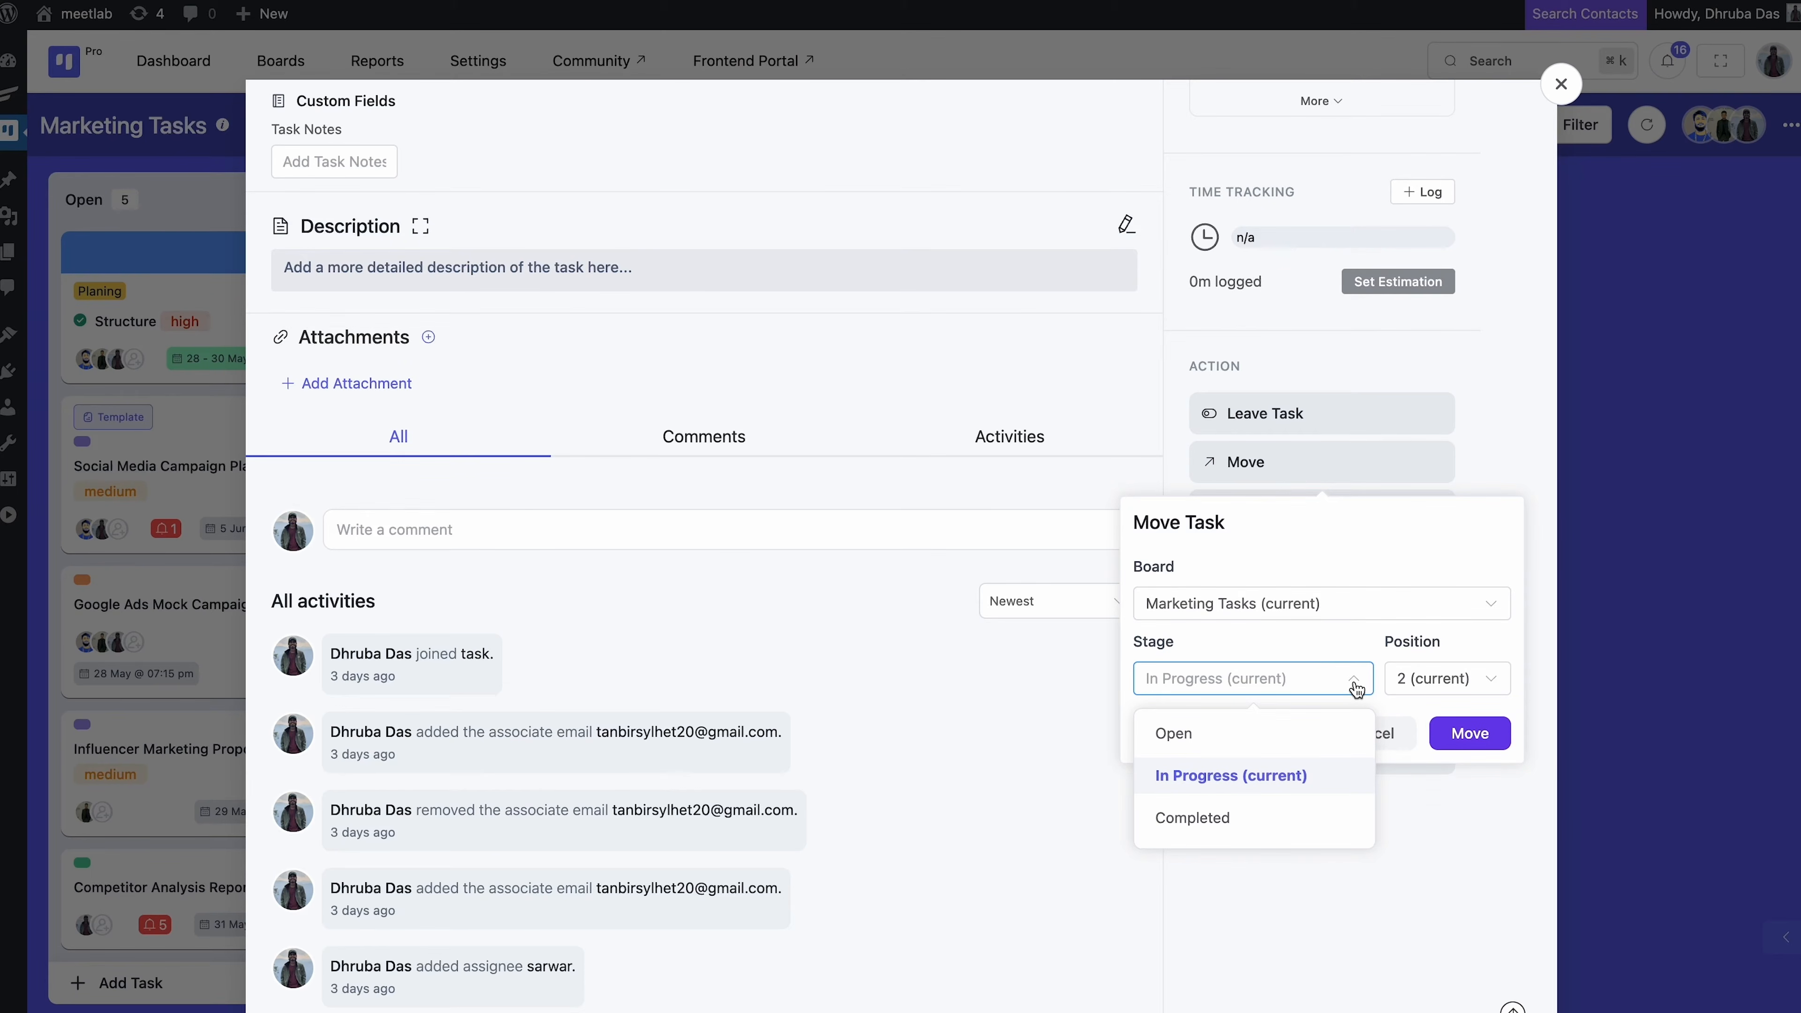
left_click(1355, 685)
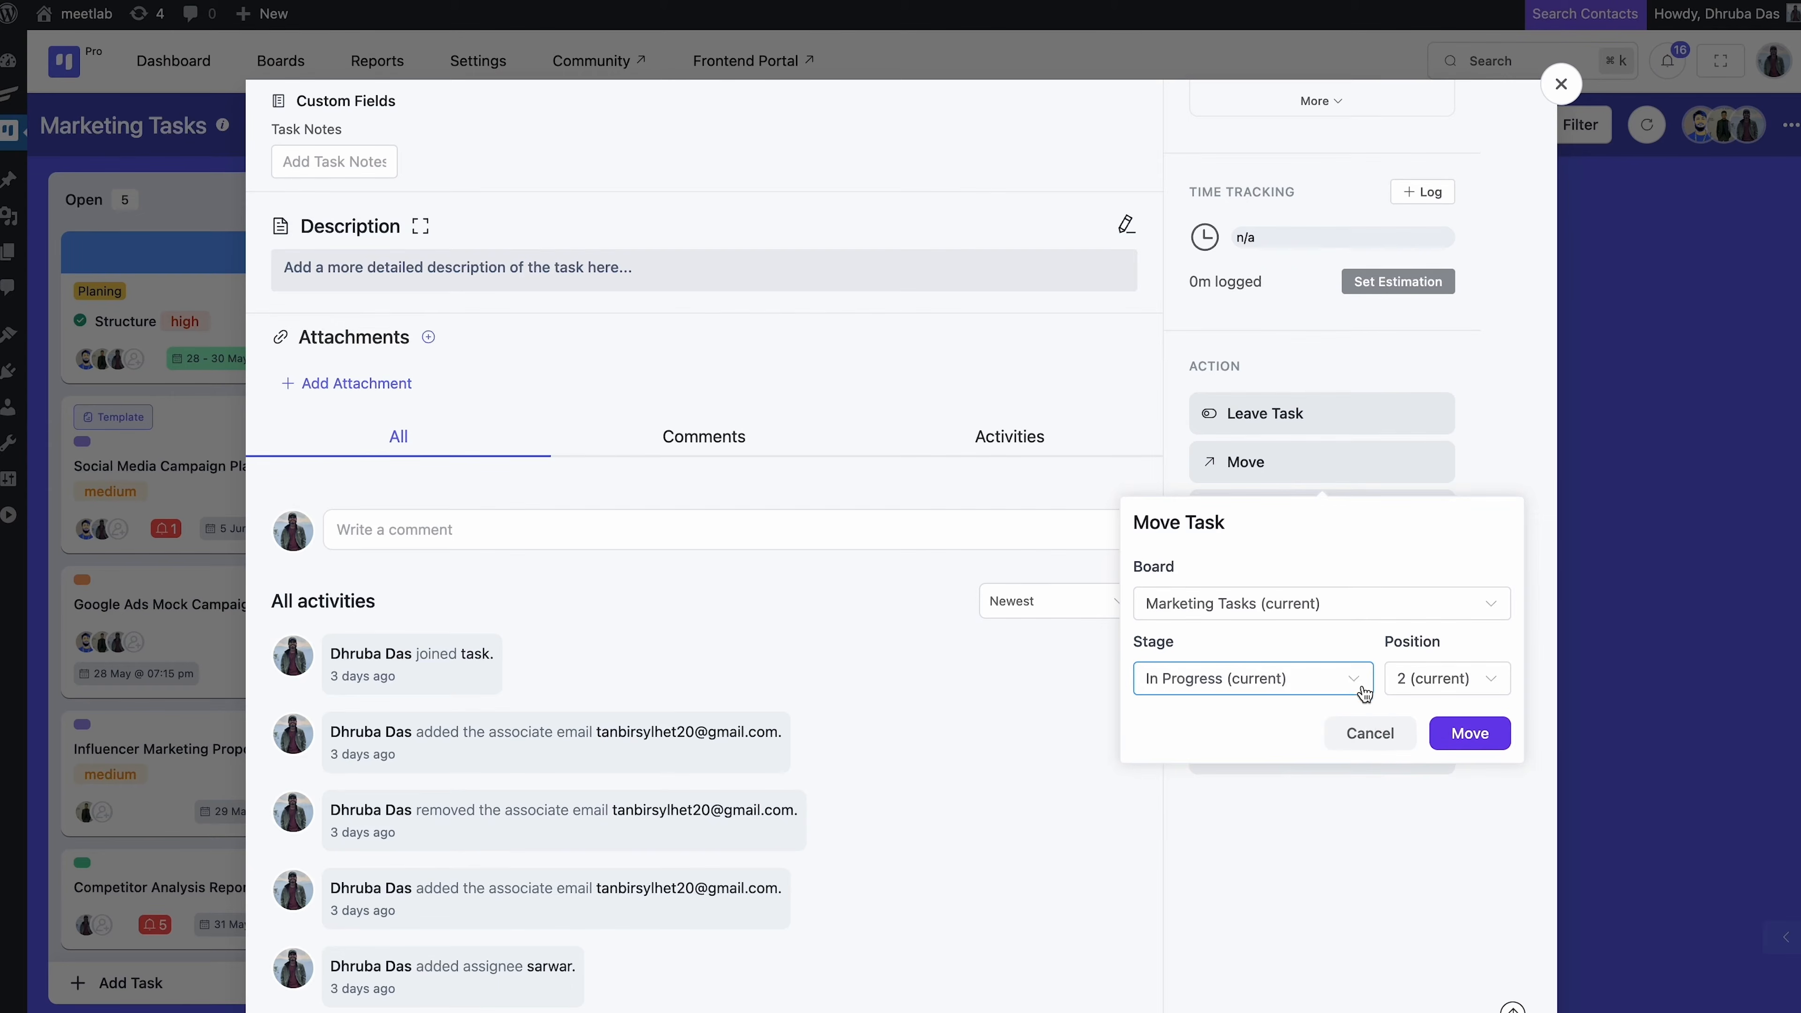
left_click(1454, 734)
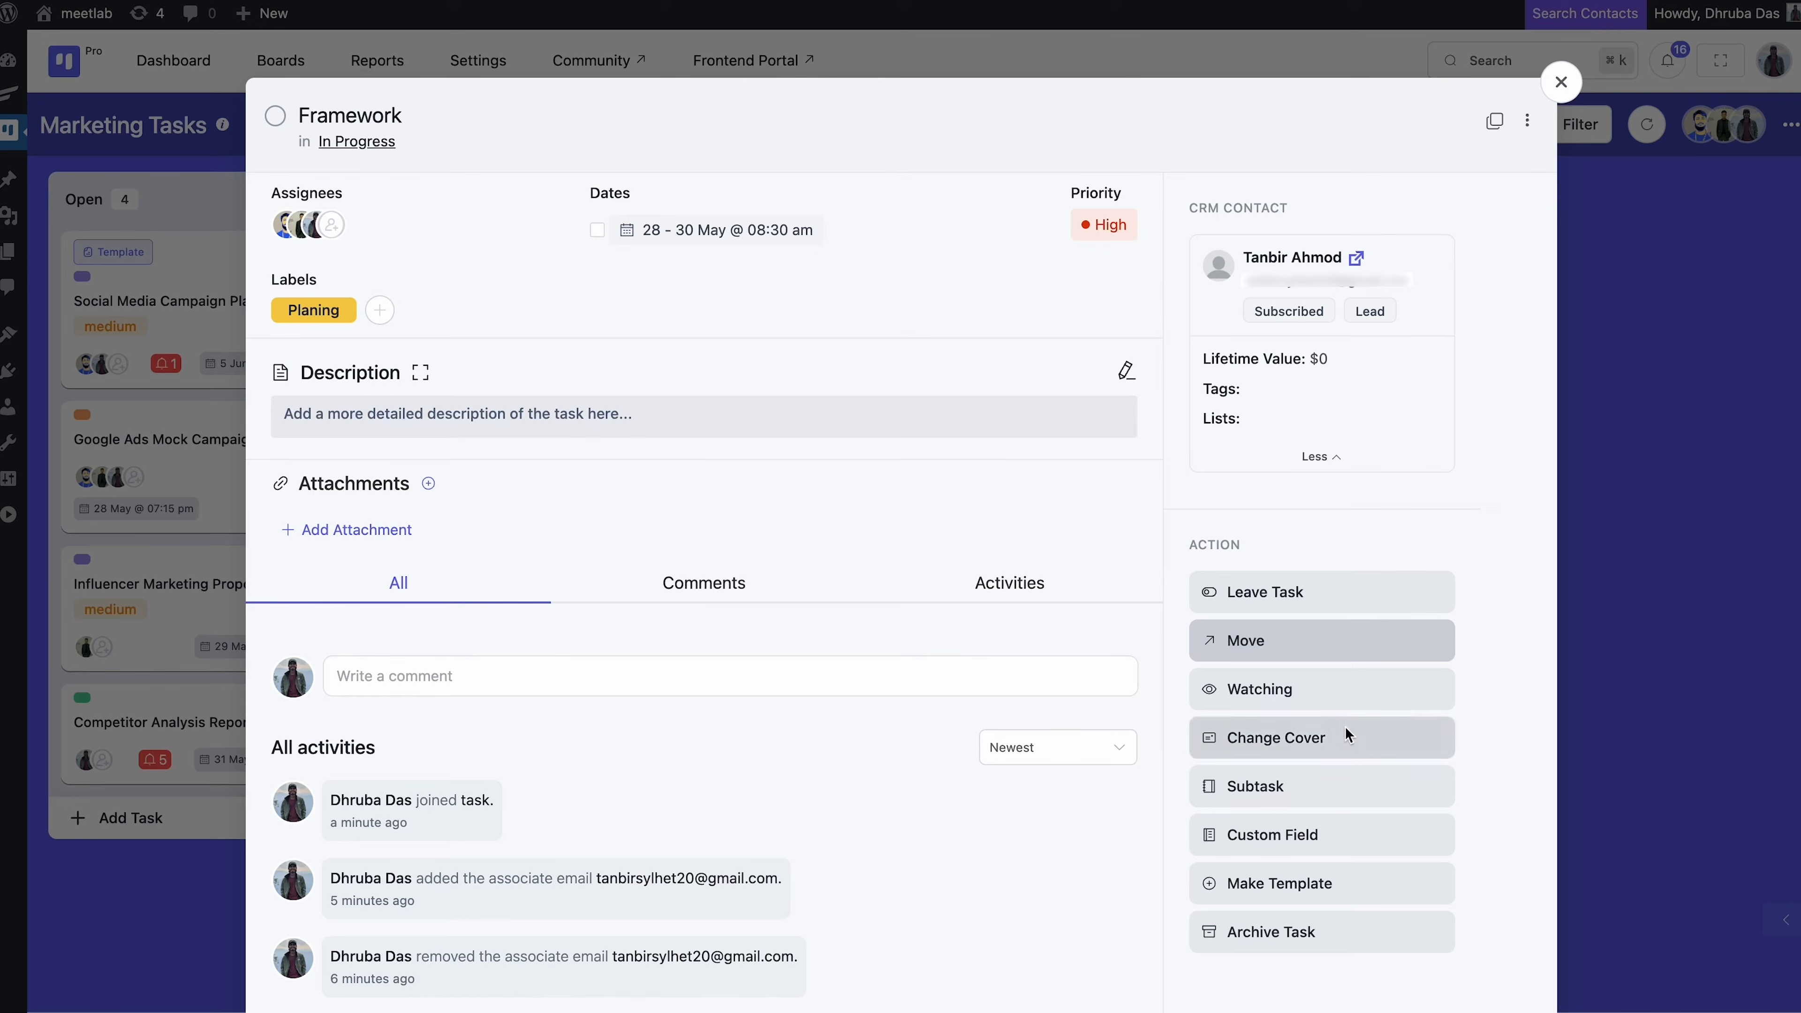
left_click(1330, 689)
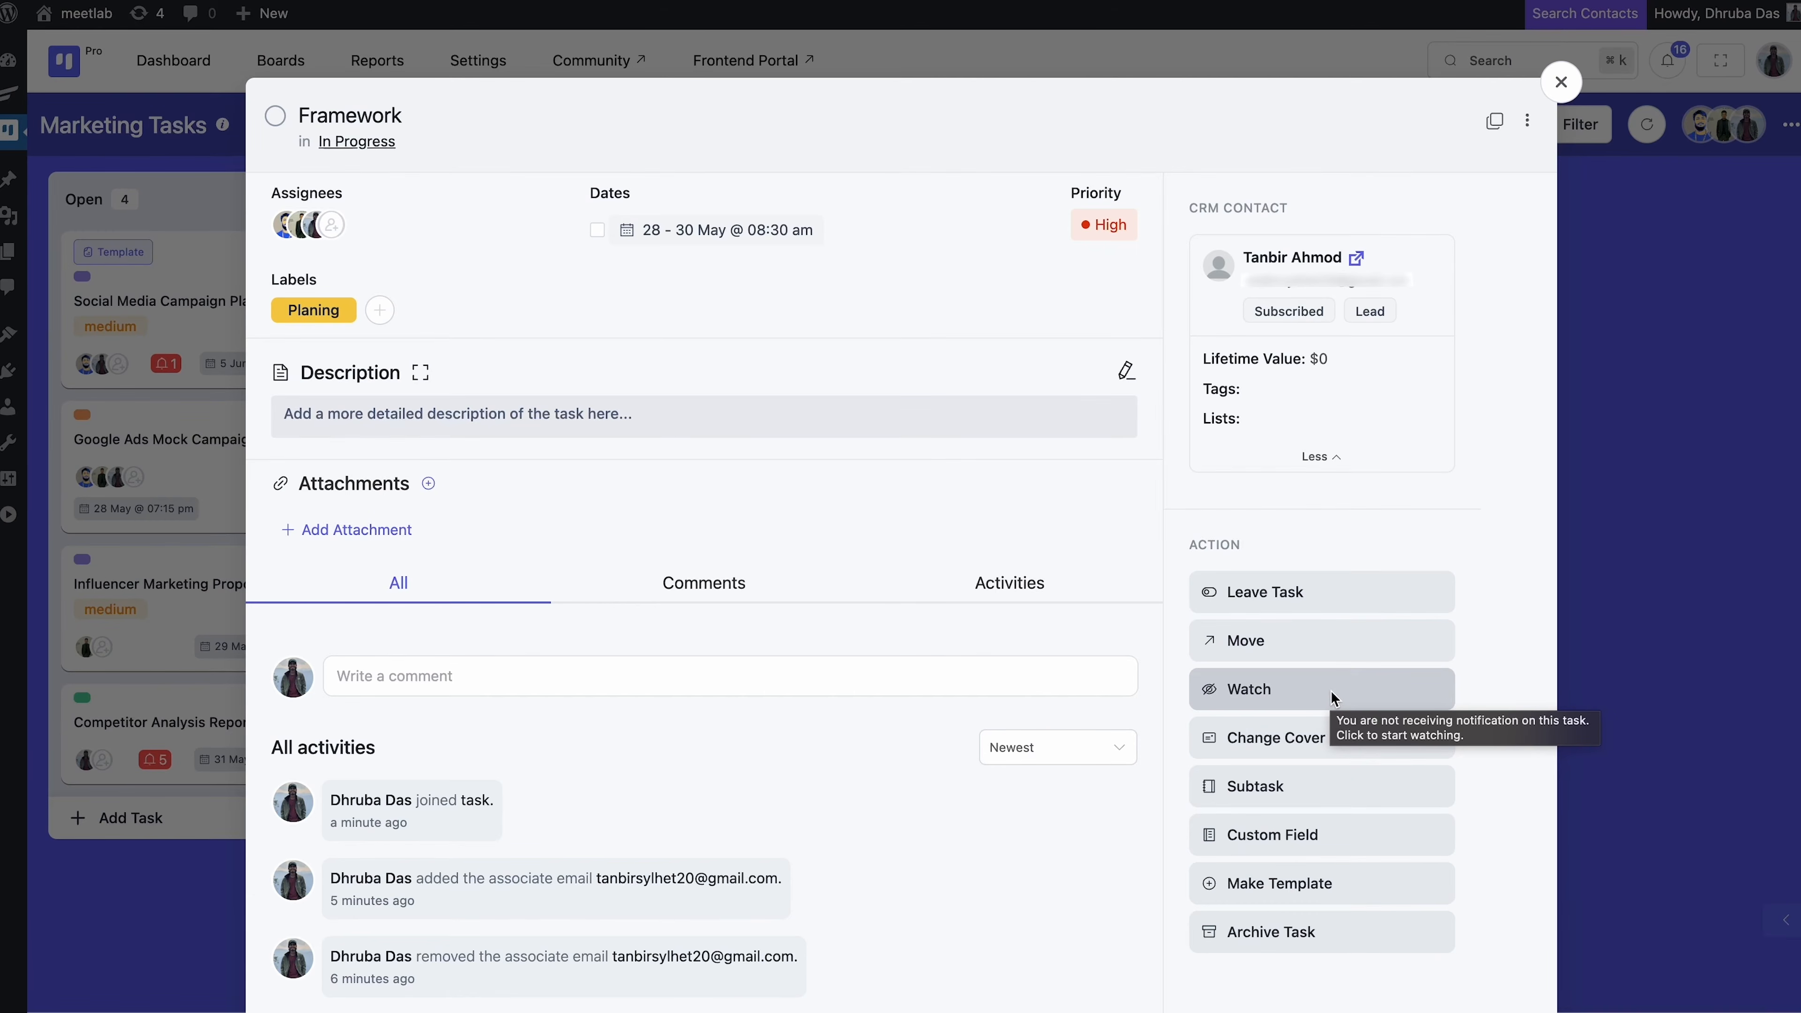
left_click(1325, 692)
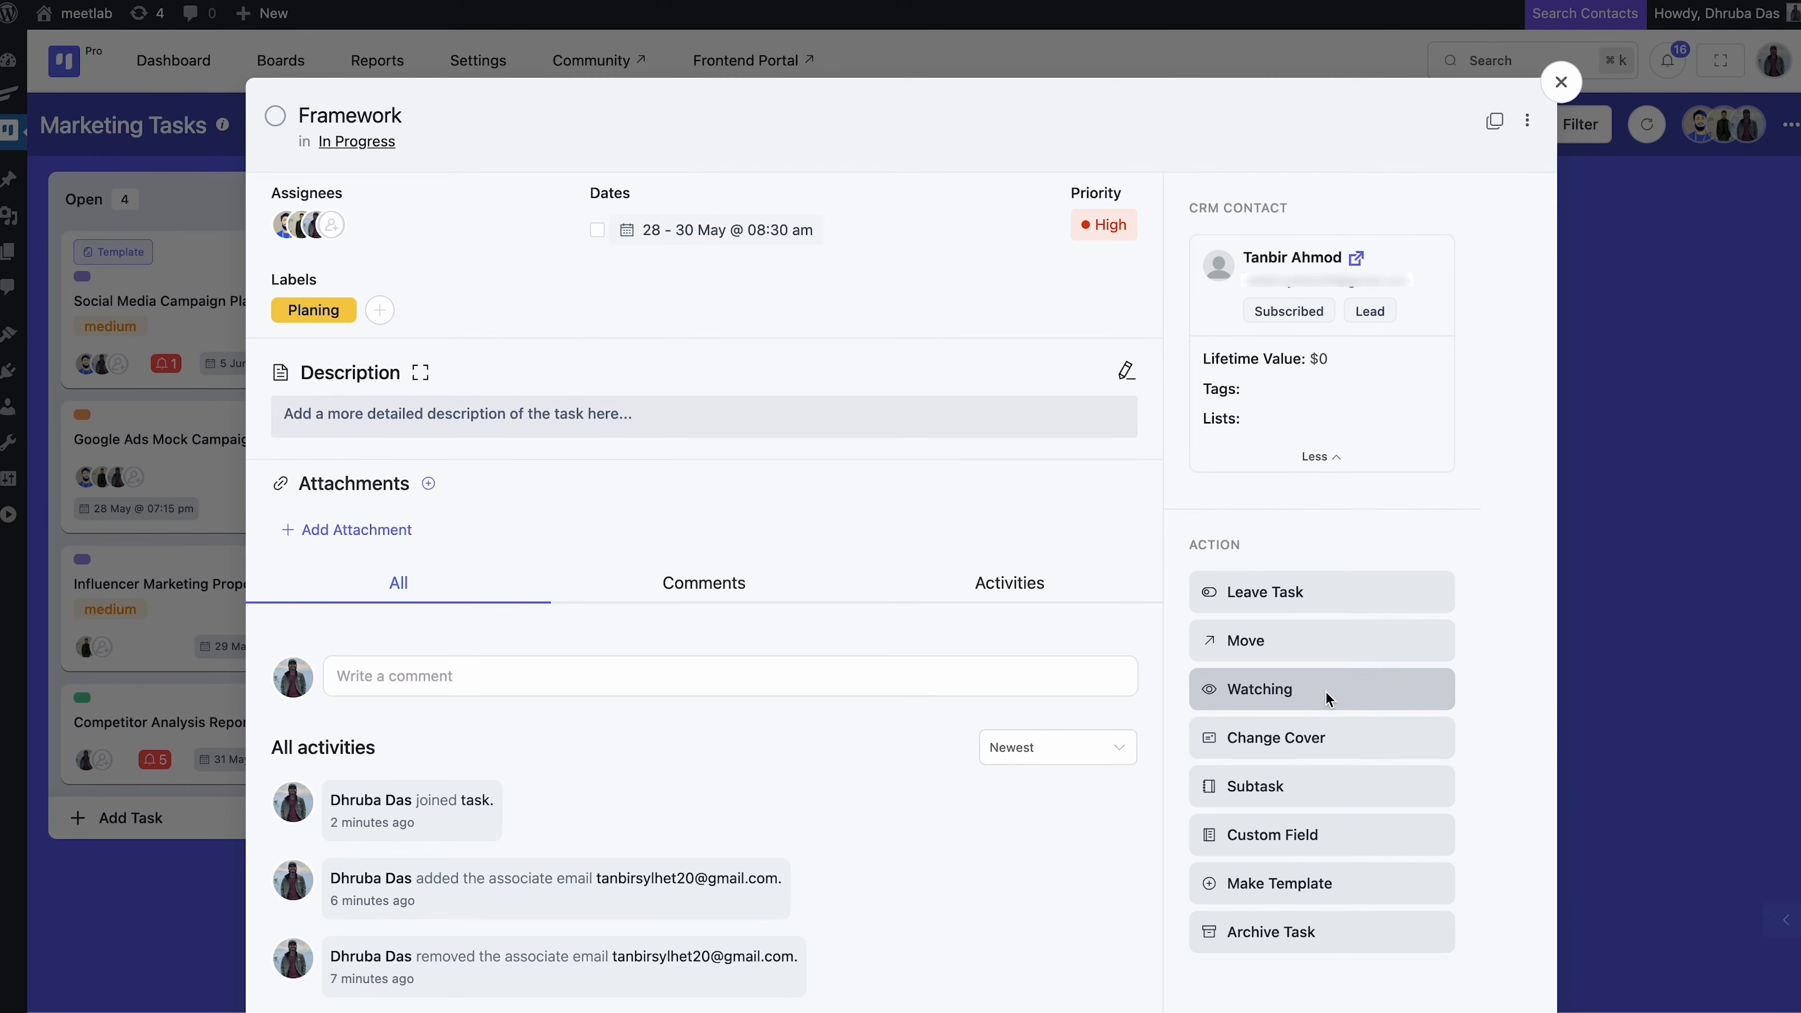
Apply the blue cover swatch to the Framework task and close the cover chooser
left_click(1330, 746)
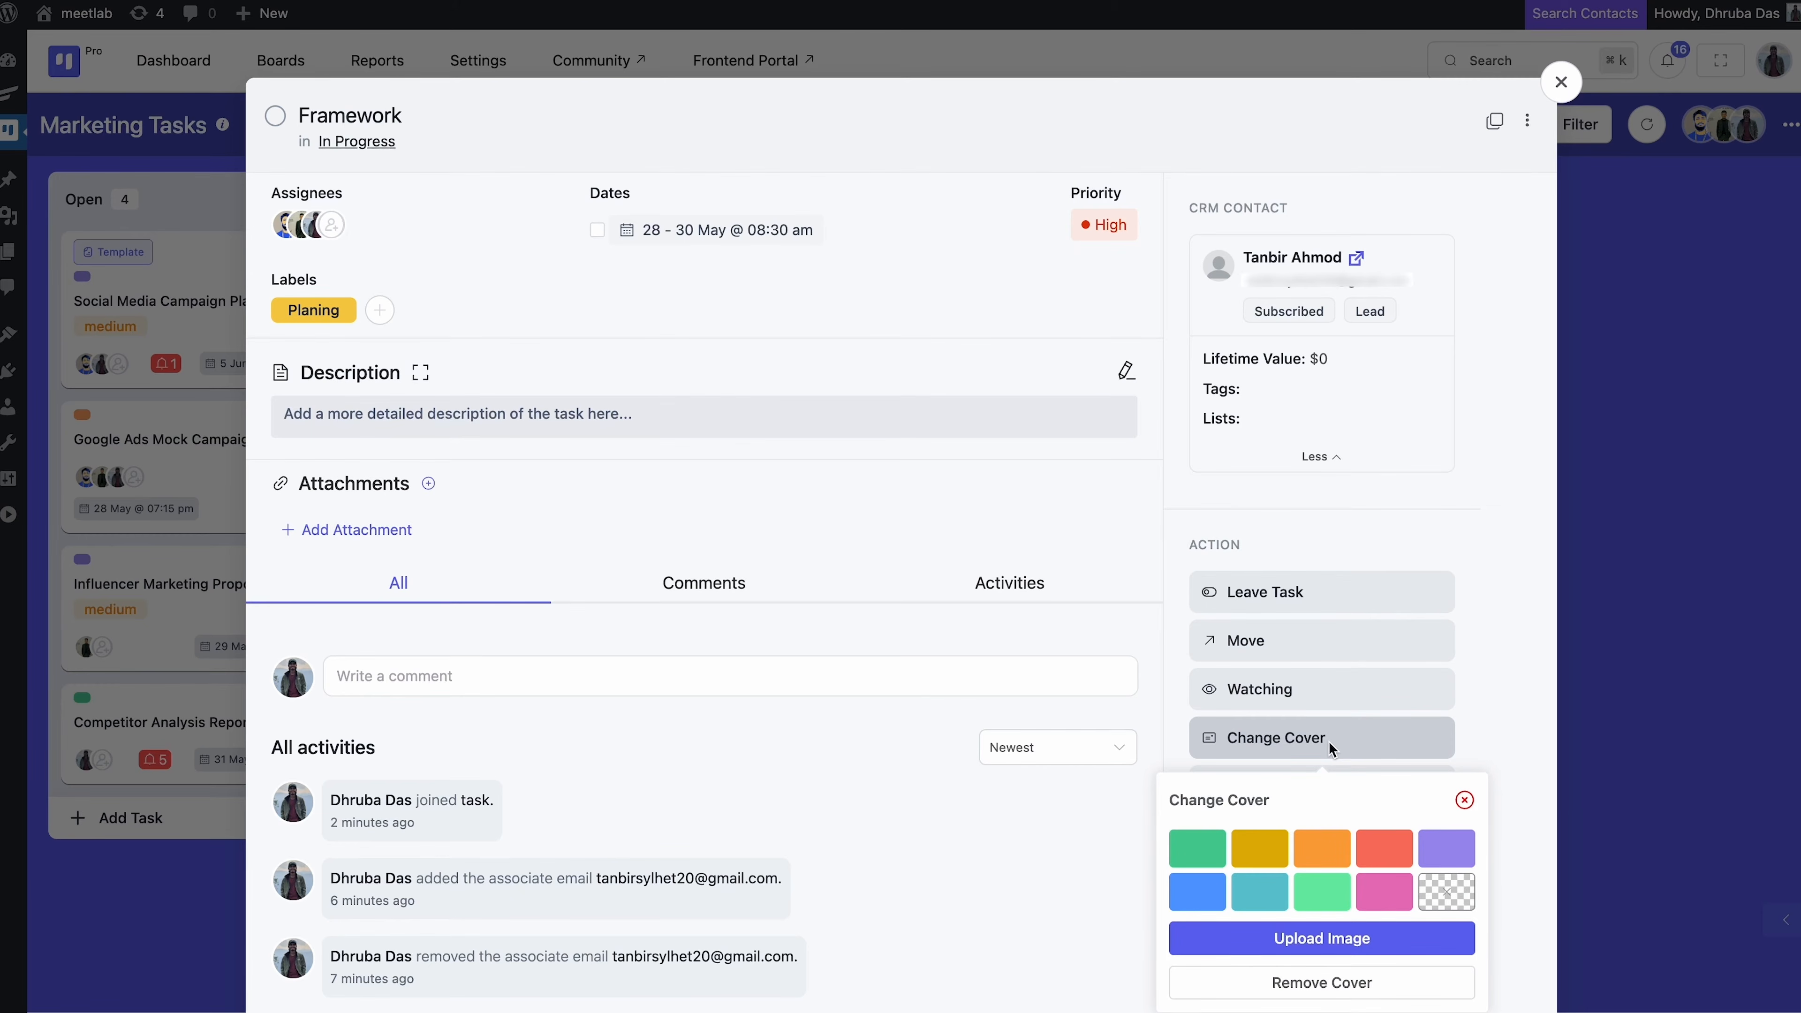
left_click(1196, 889)
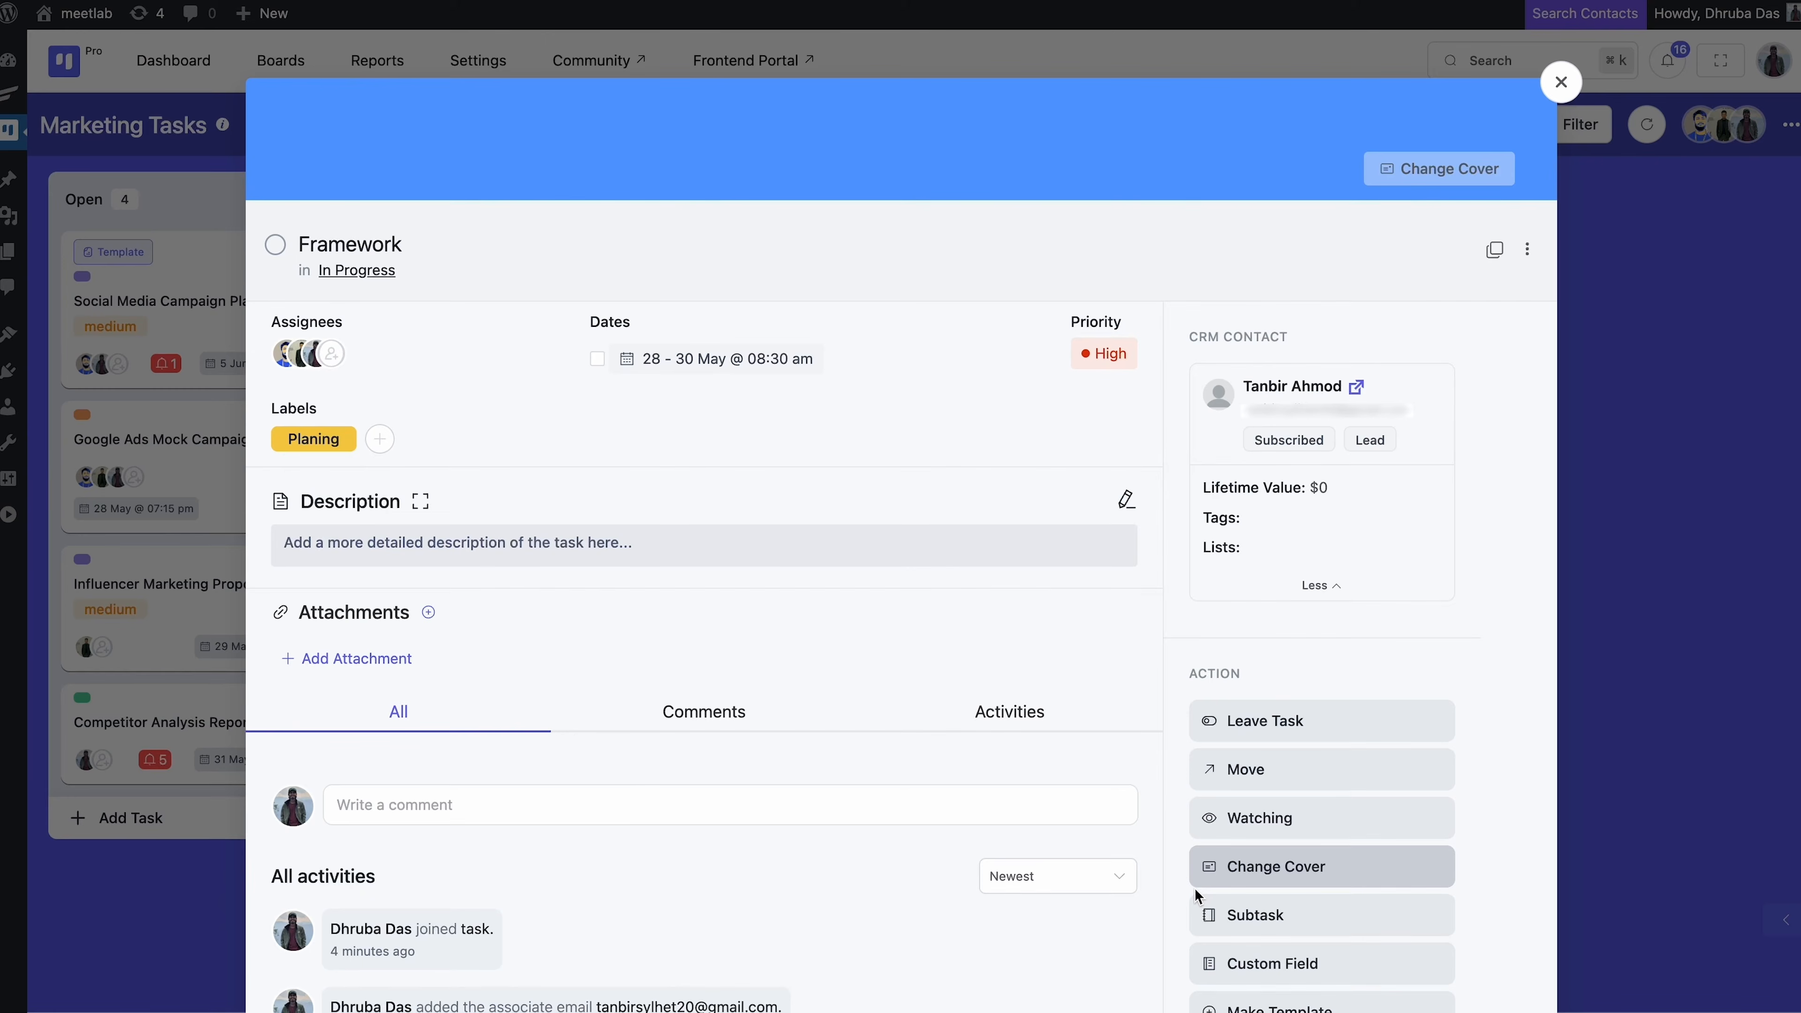
left_click(1298, 877)
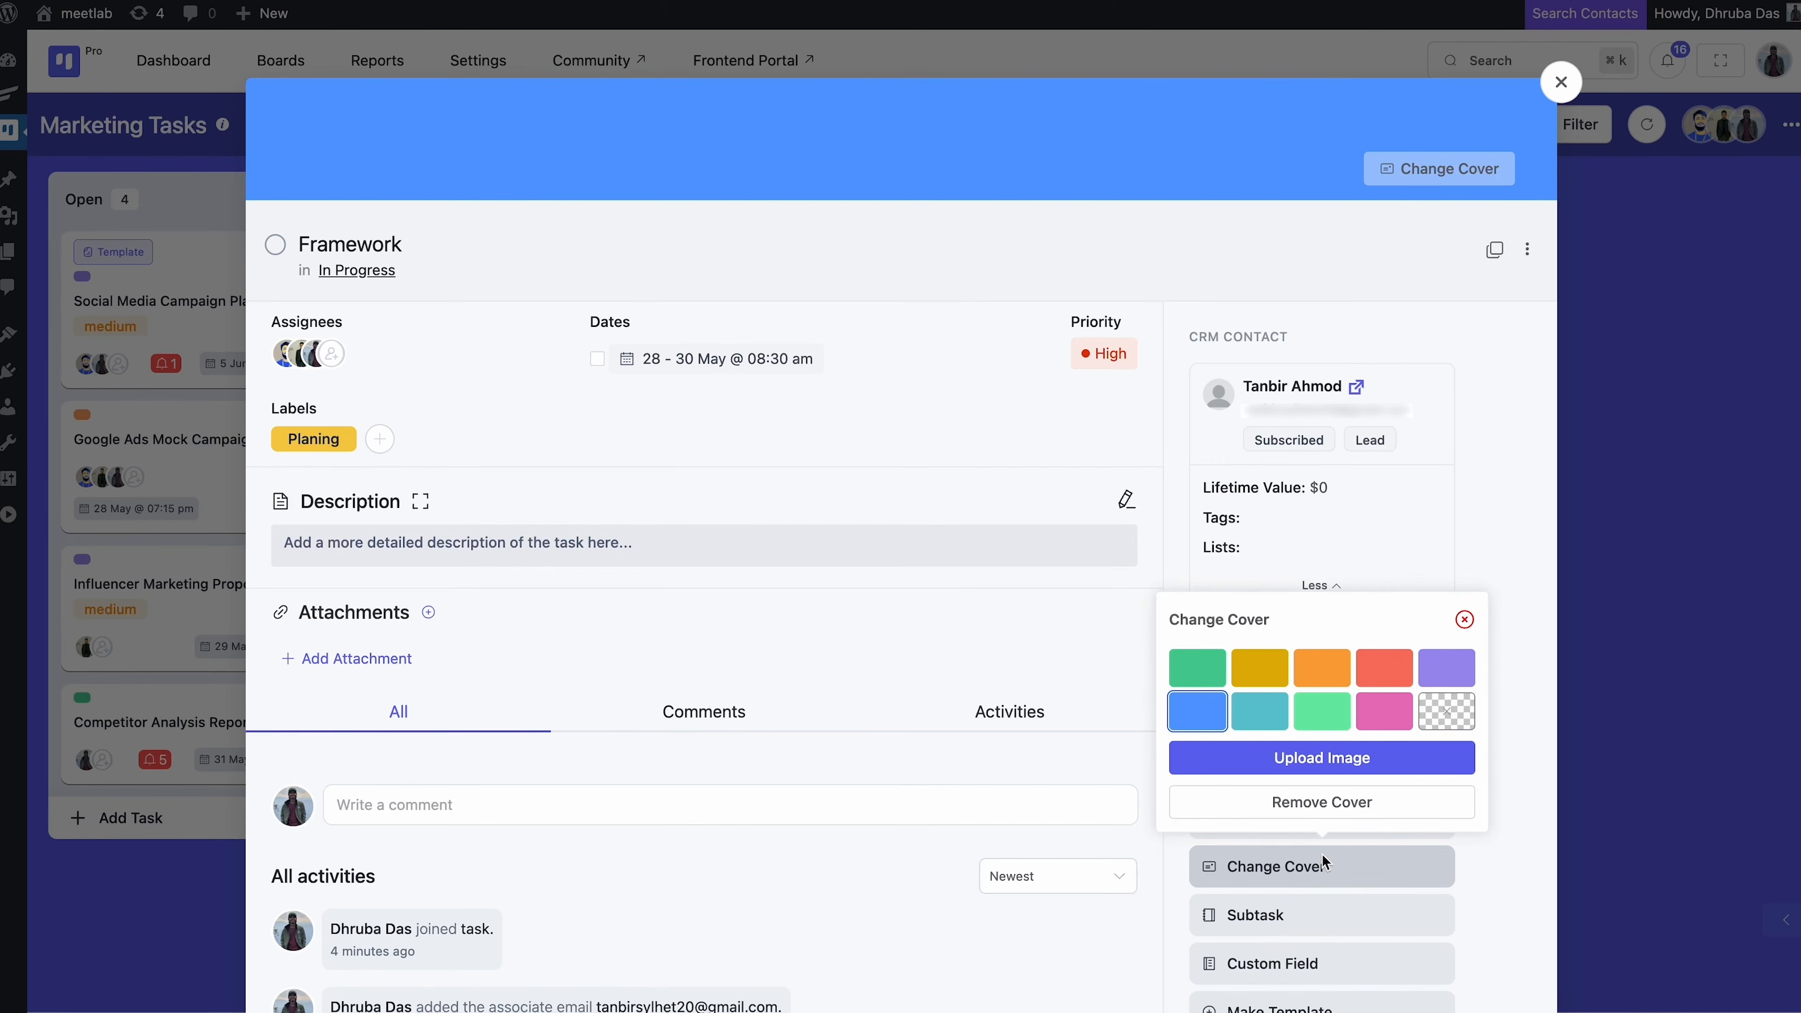
left_click(1309, 868)
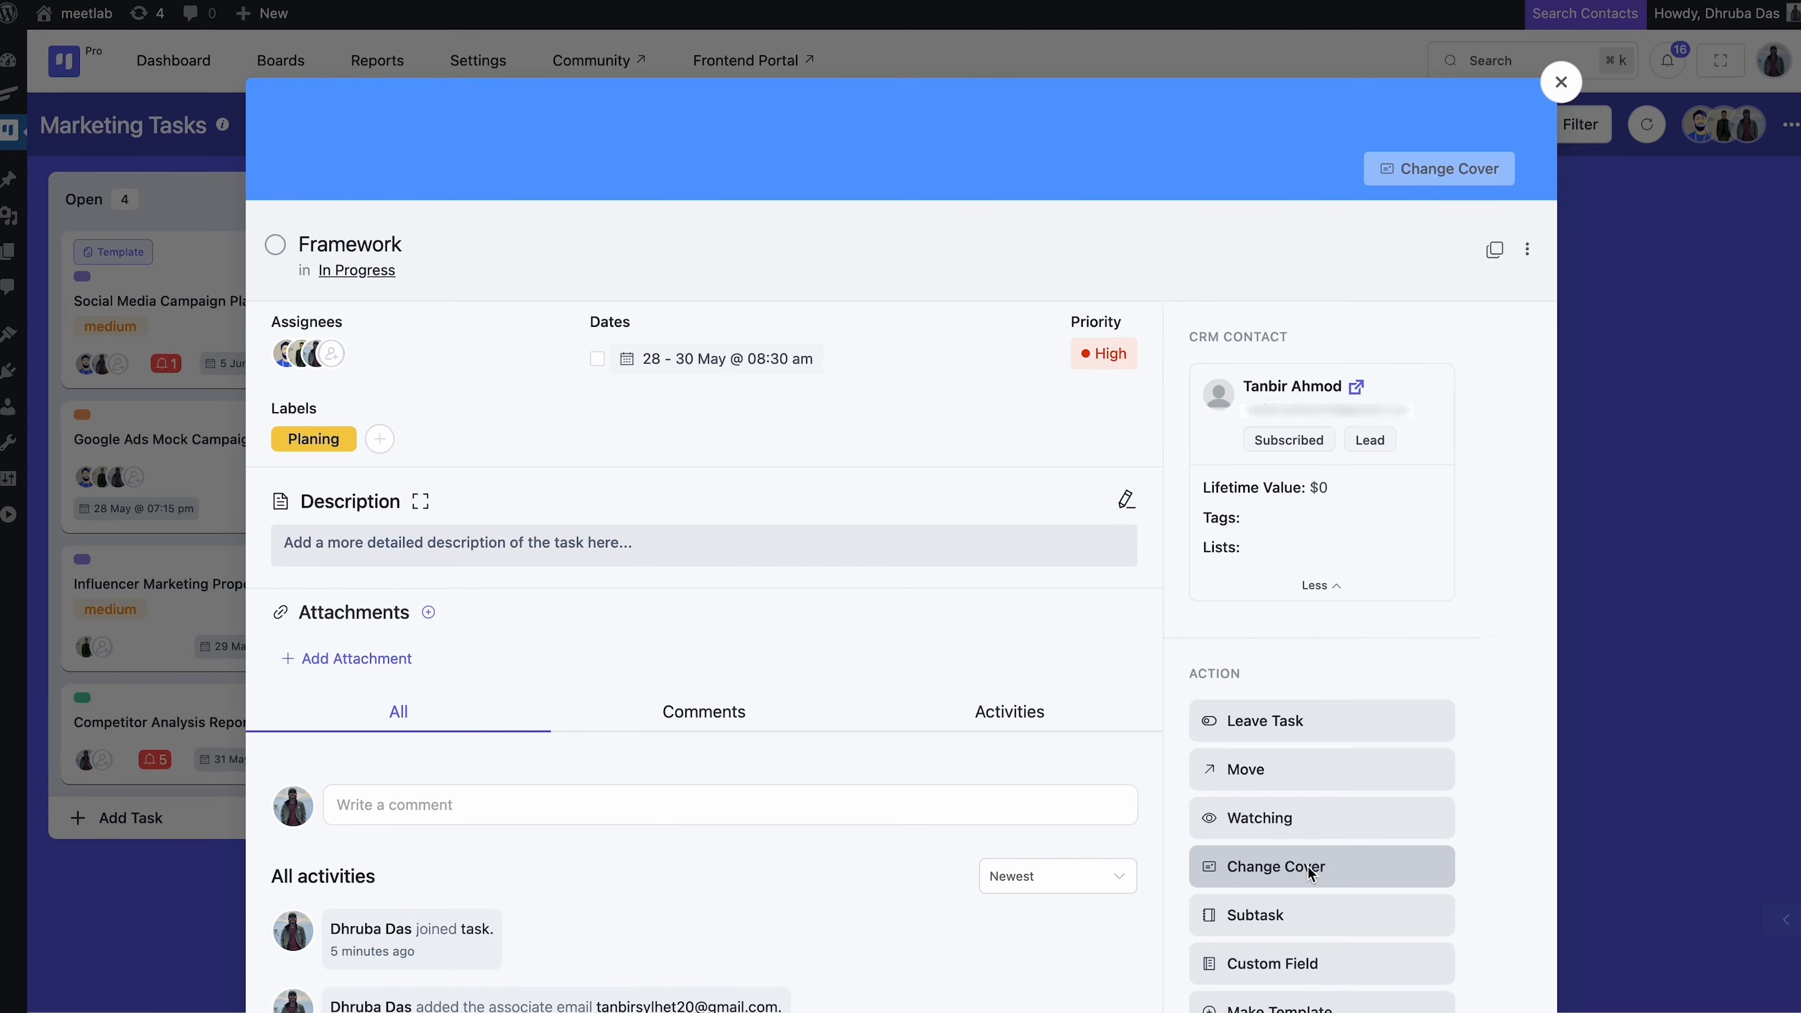
scroll(1306, 865, "down", 3)
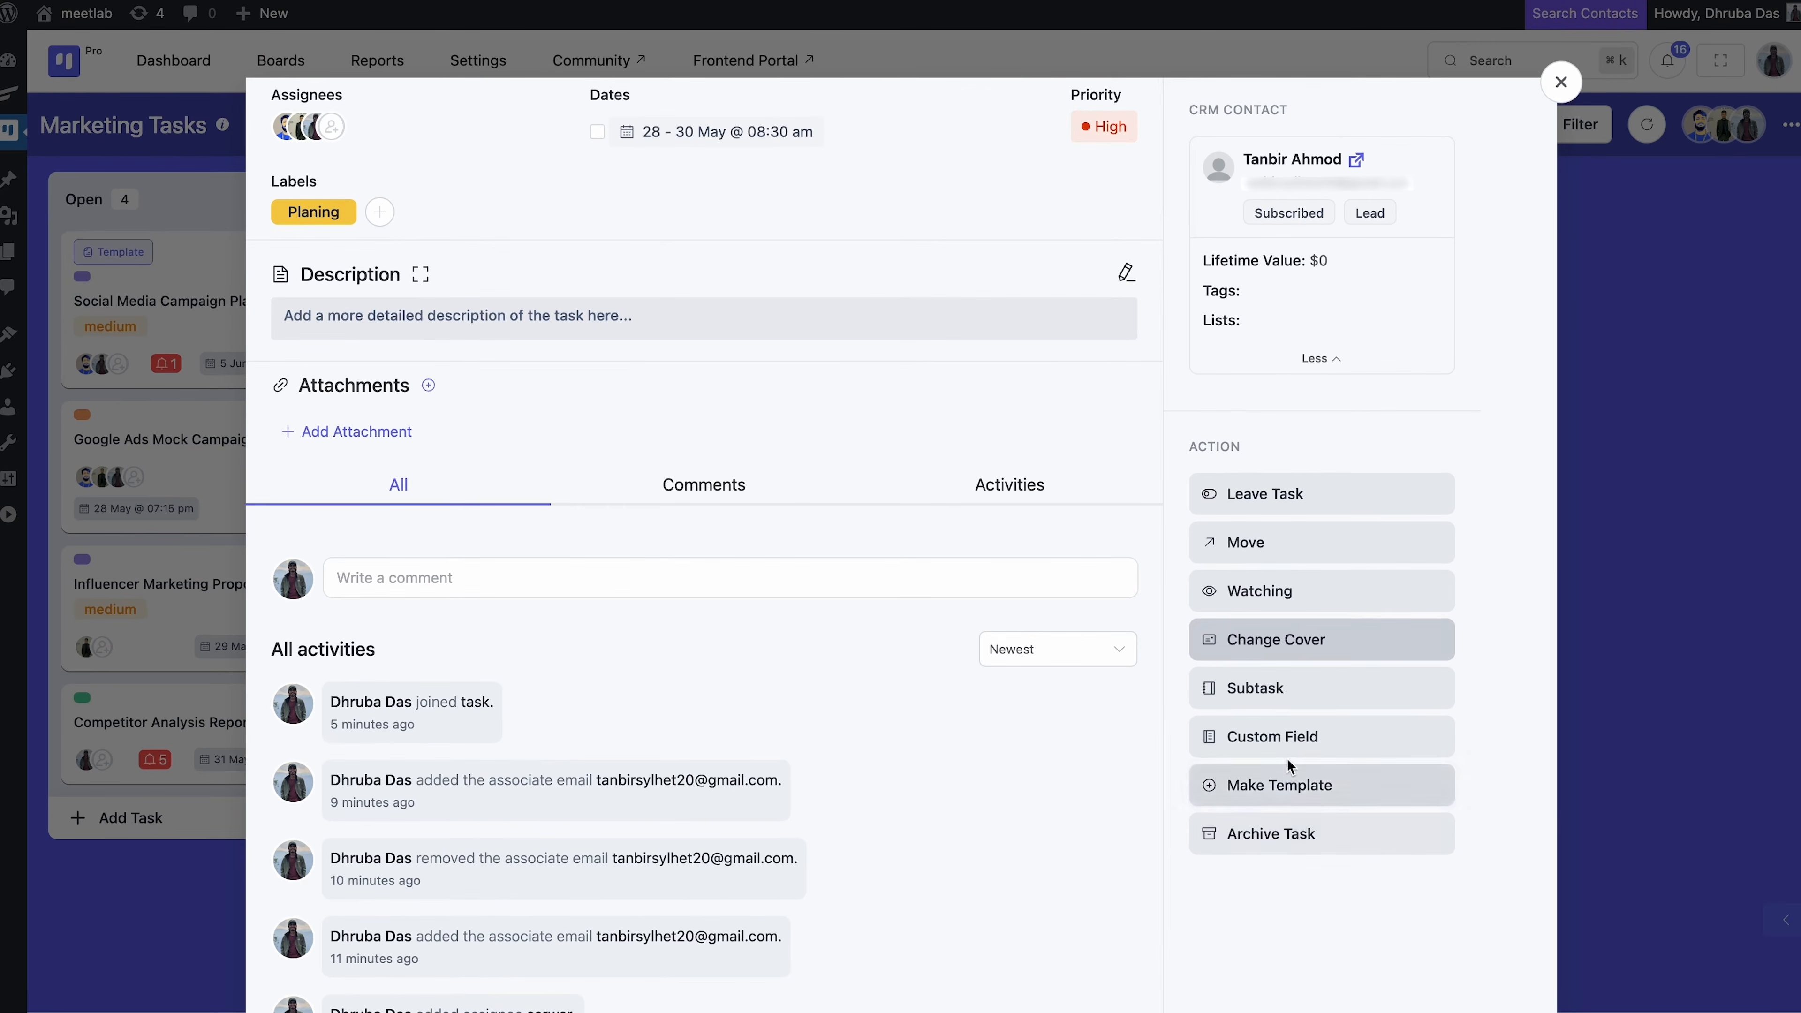
Create an empty Task Notes custom field on Framework via the Custom Field menu
left_click(1285, 742)
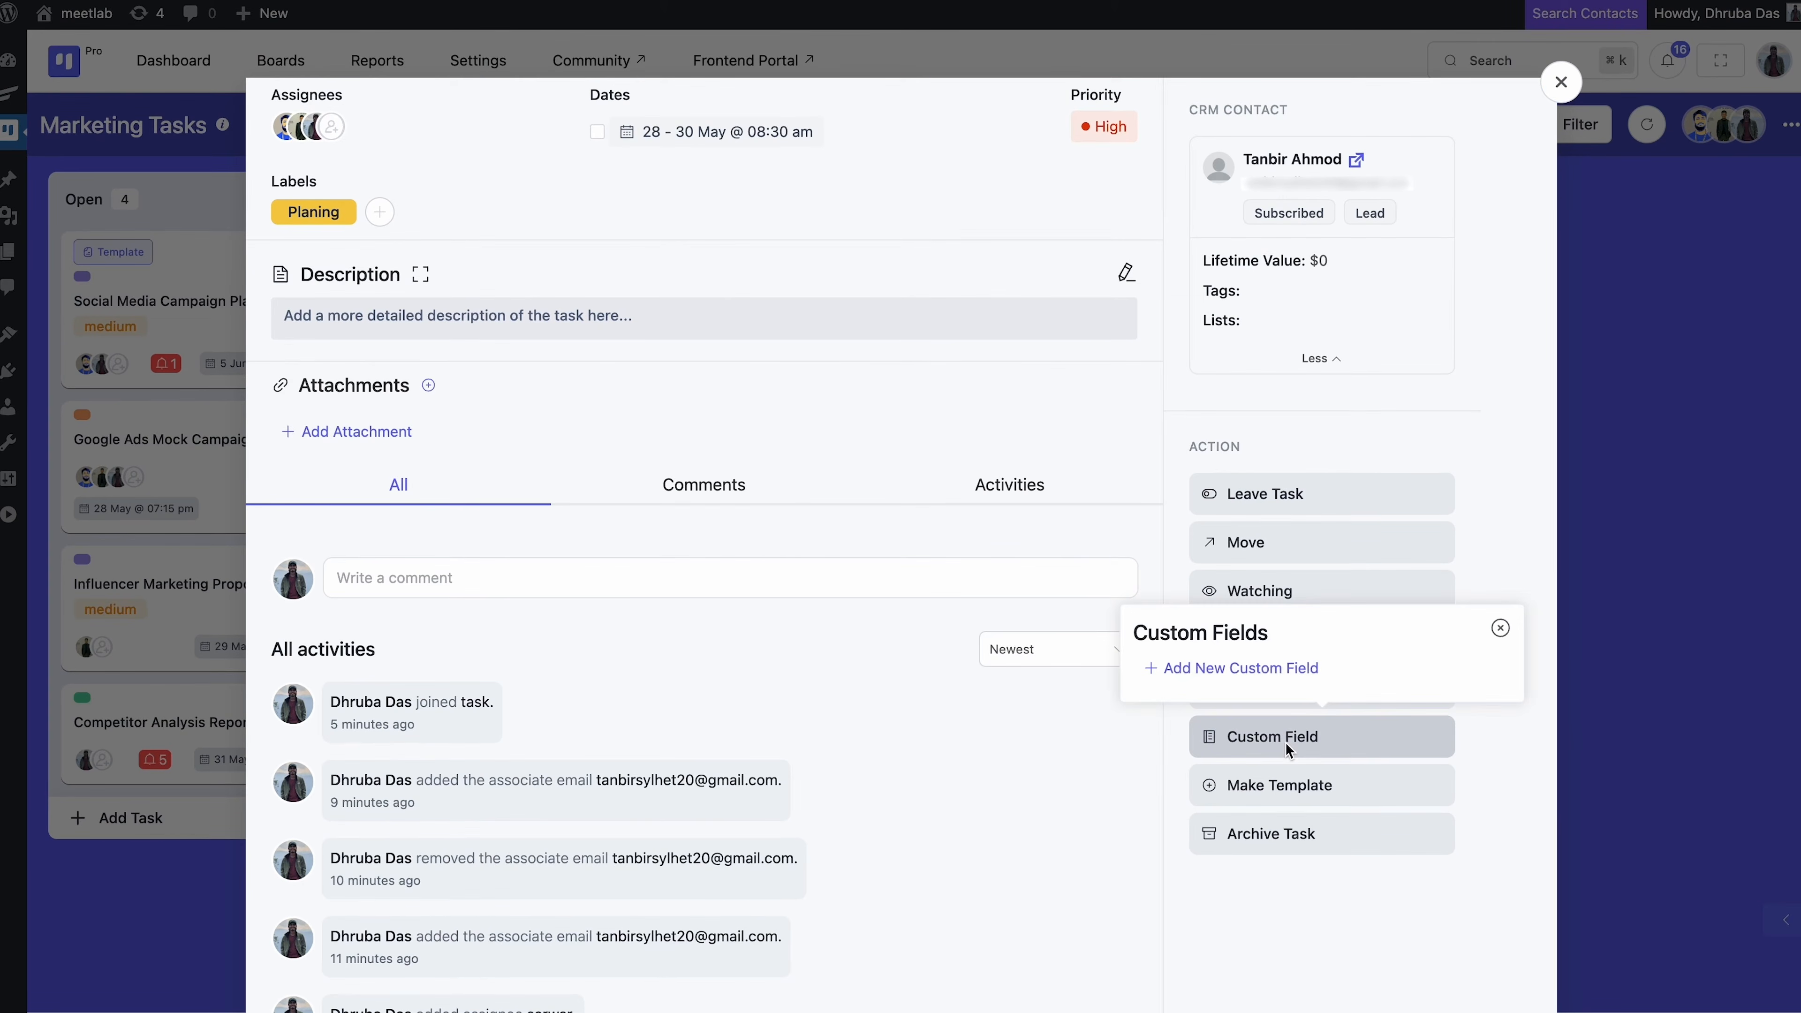
left_click(1232, 665)
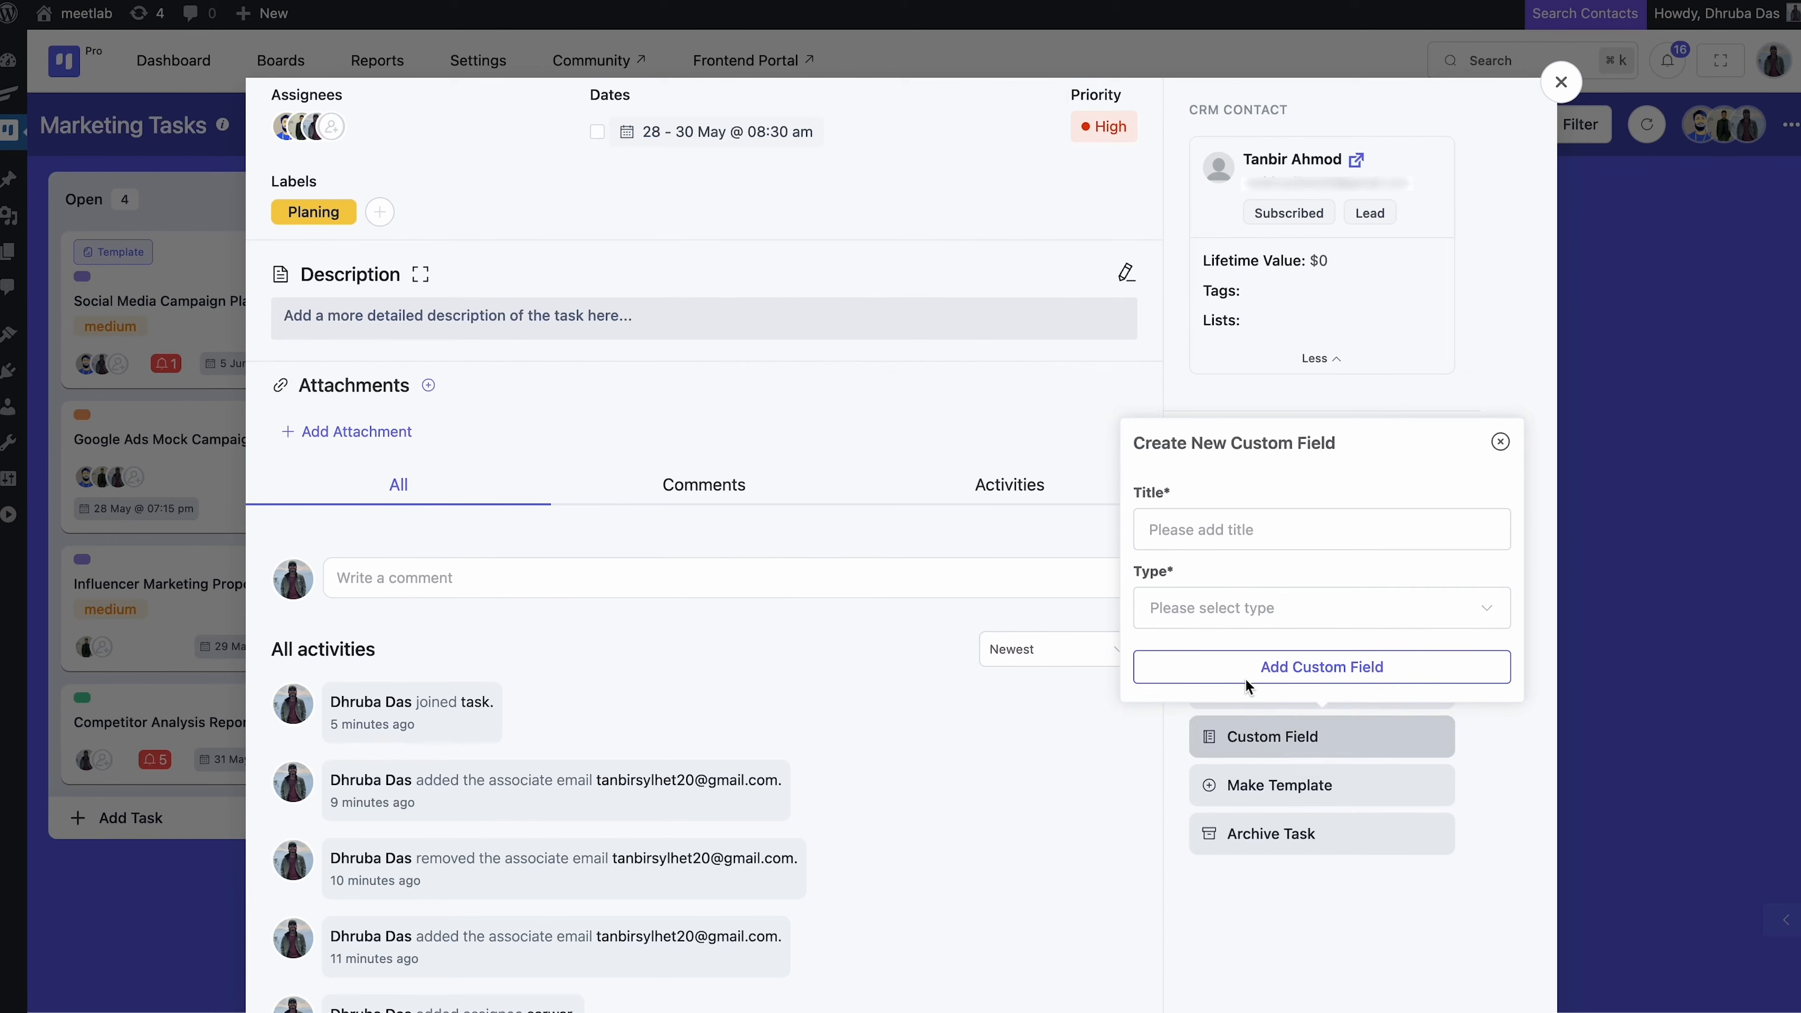
left_click(1498, 442)
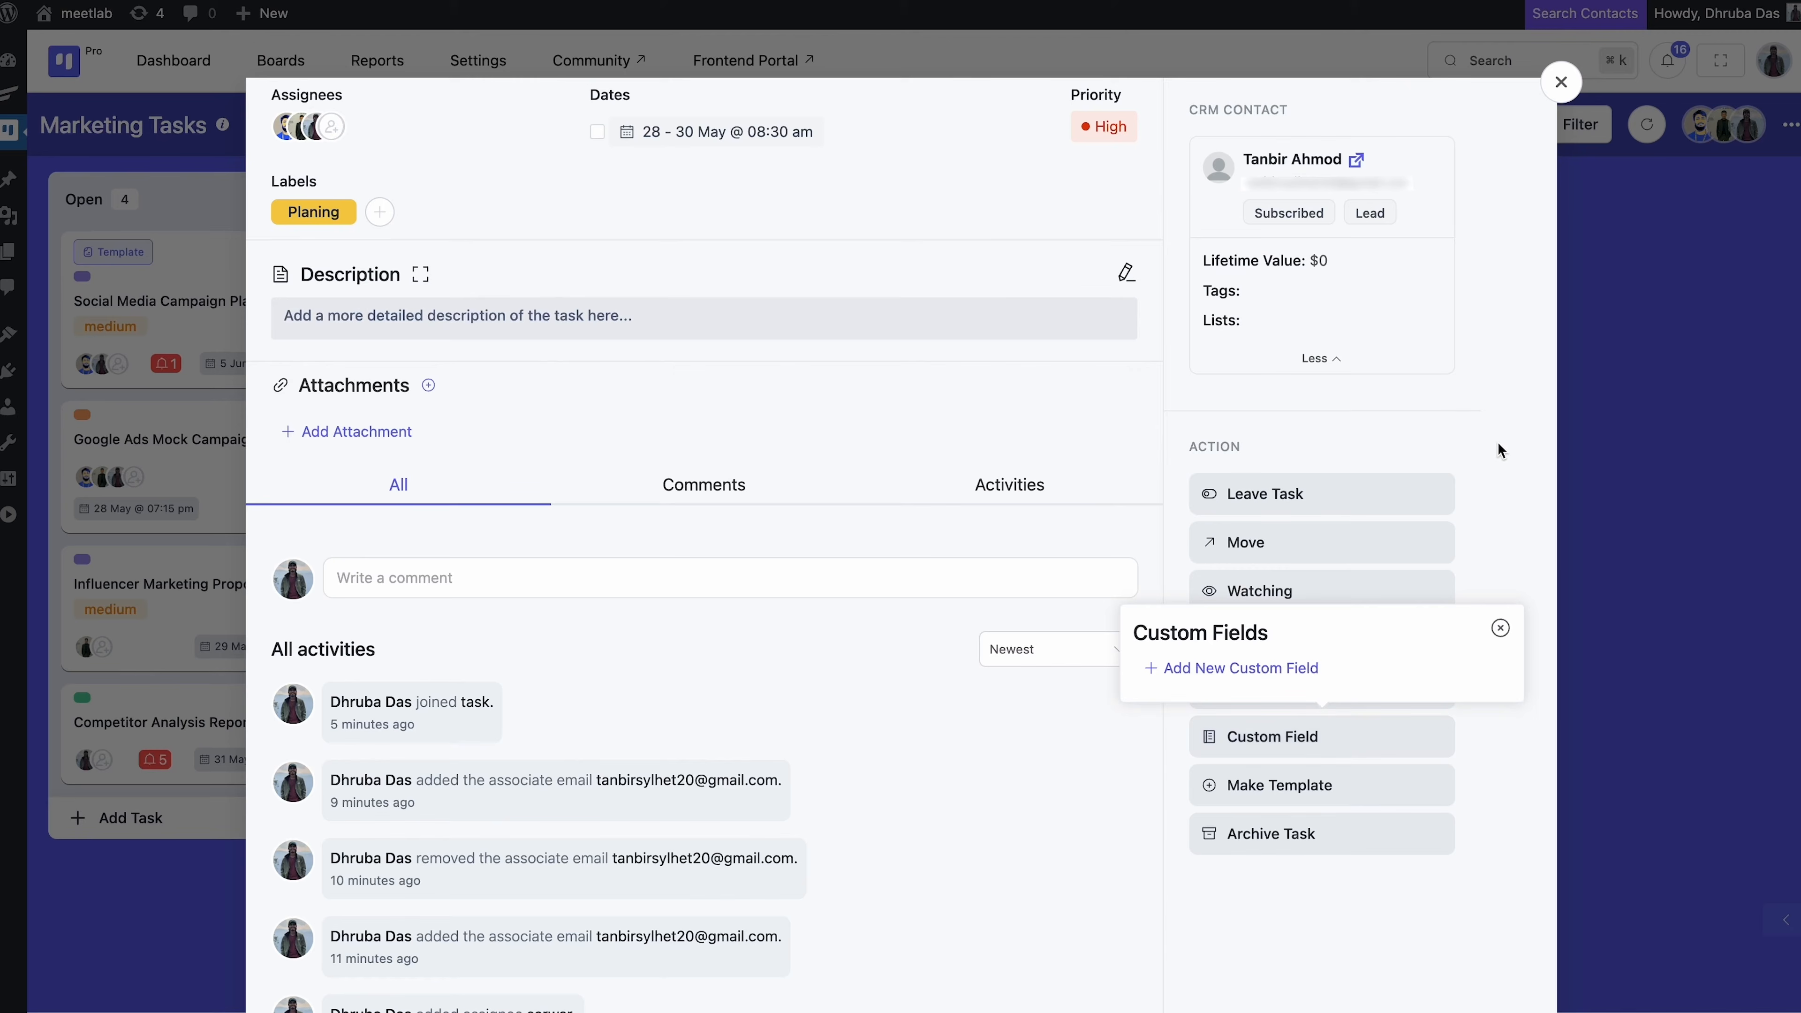
left_click(1500, 632)
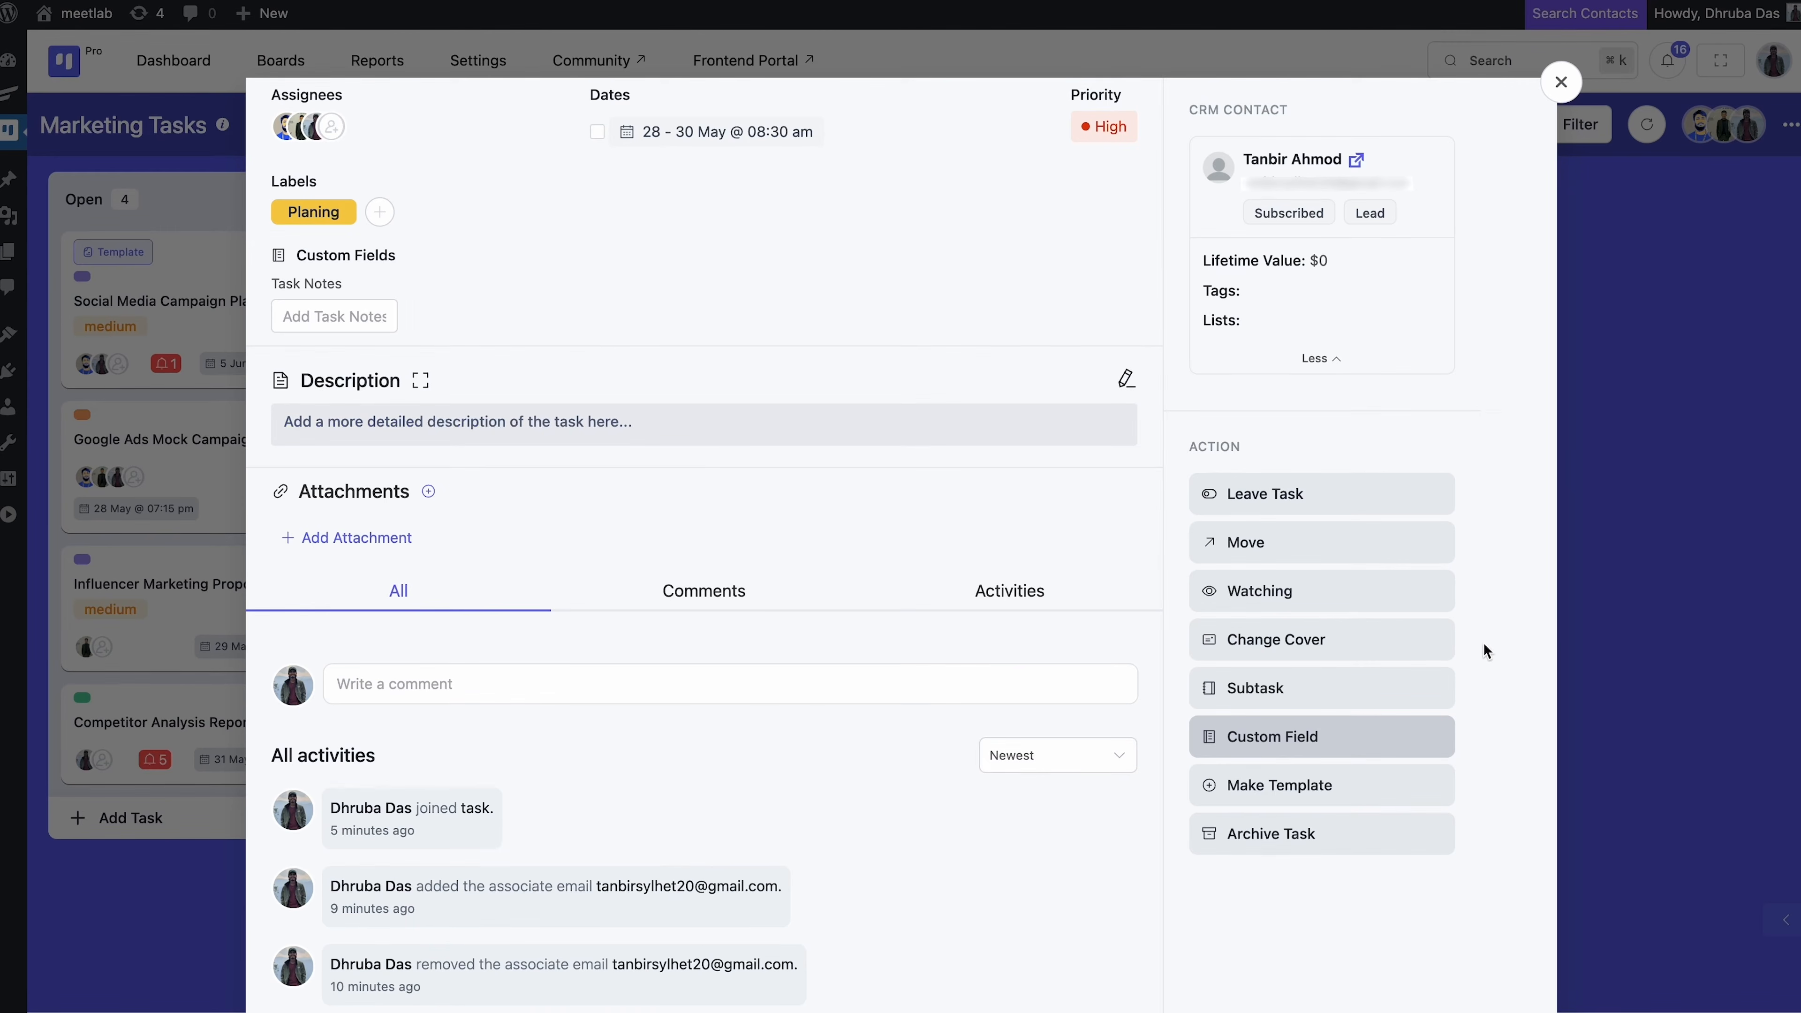
Convert the Framework task into a template
left_click(1373, 784)
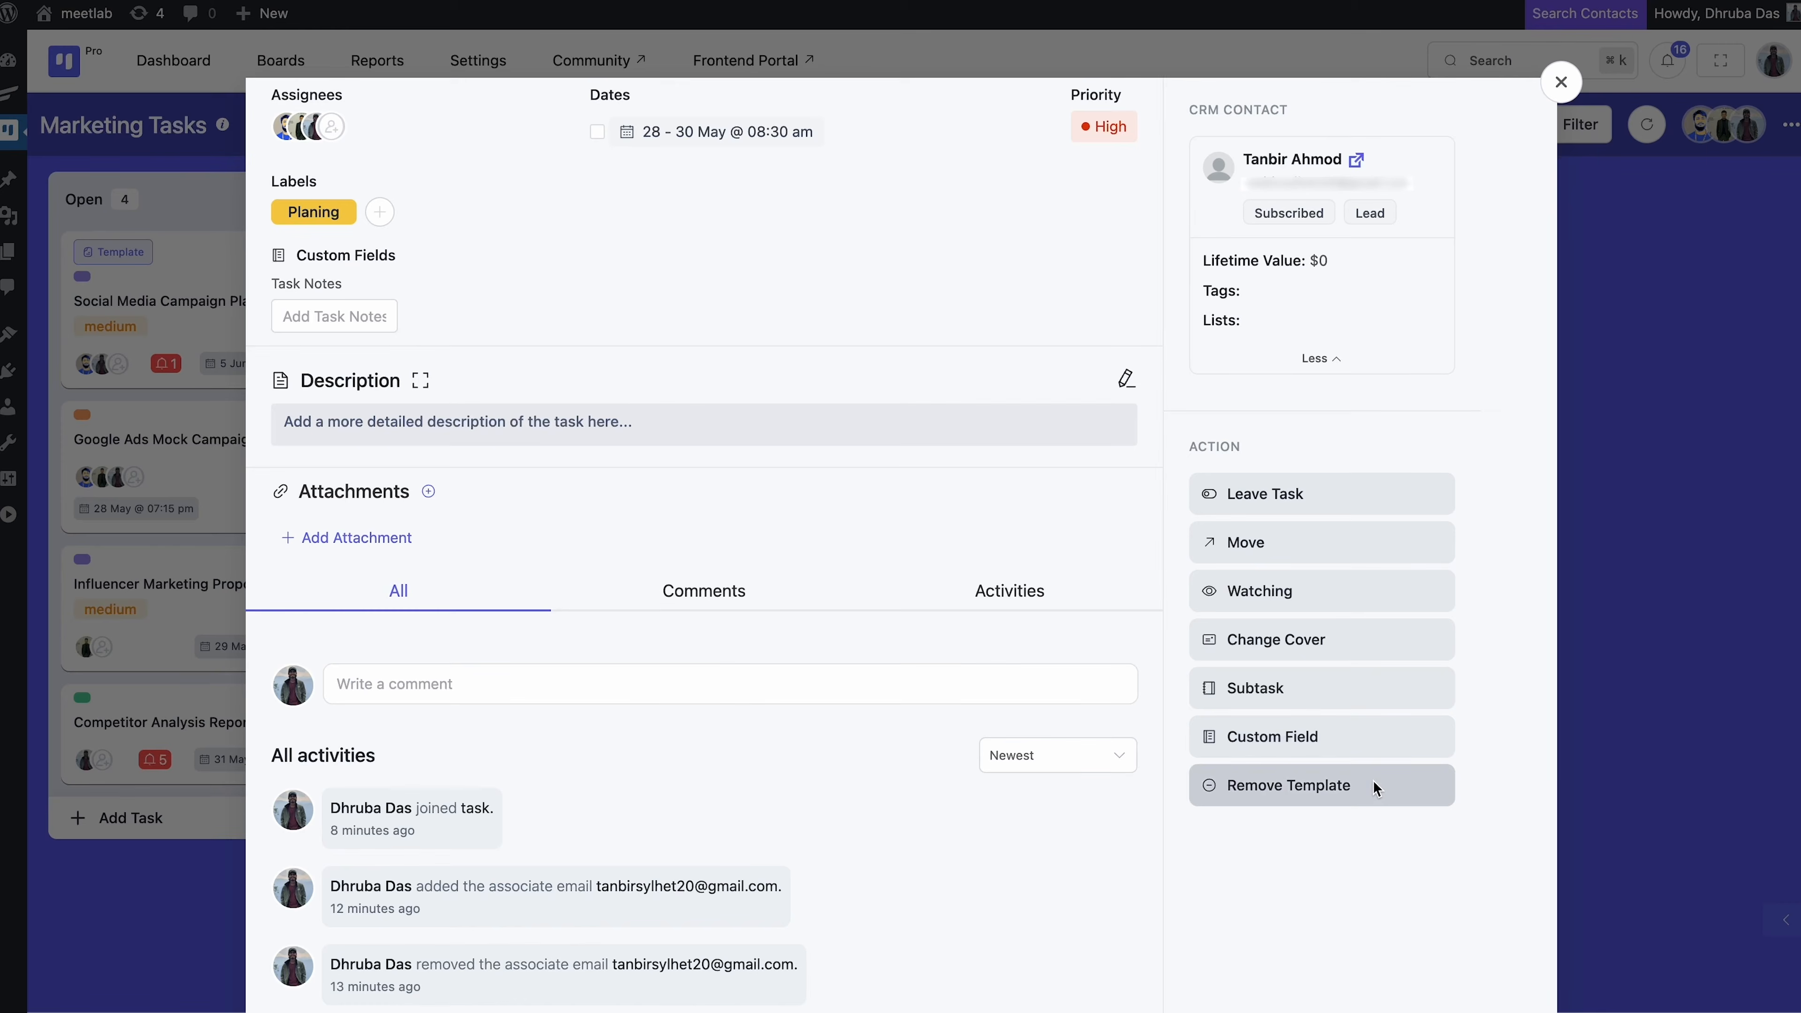
scroll(1373, 779, "up", 5)
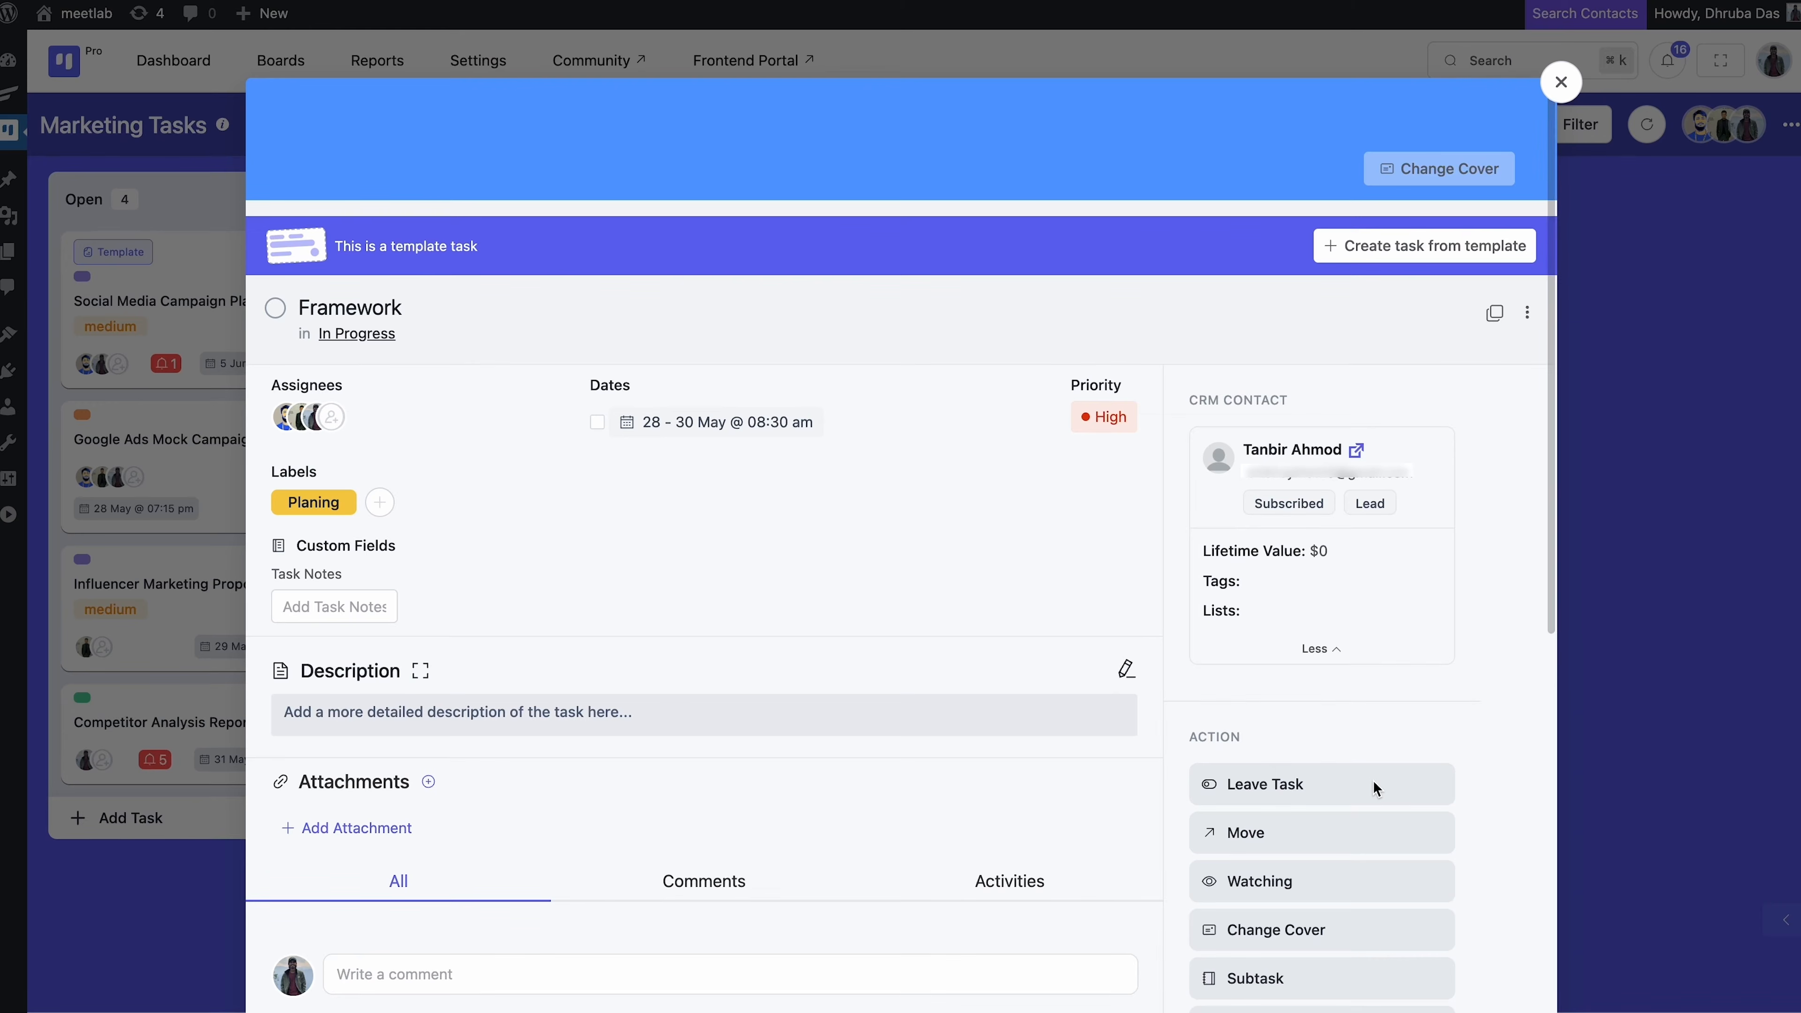
left_click(1373, 783)
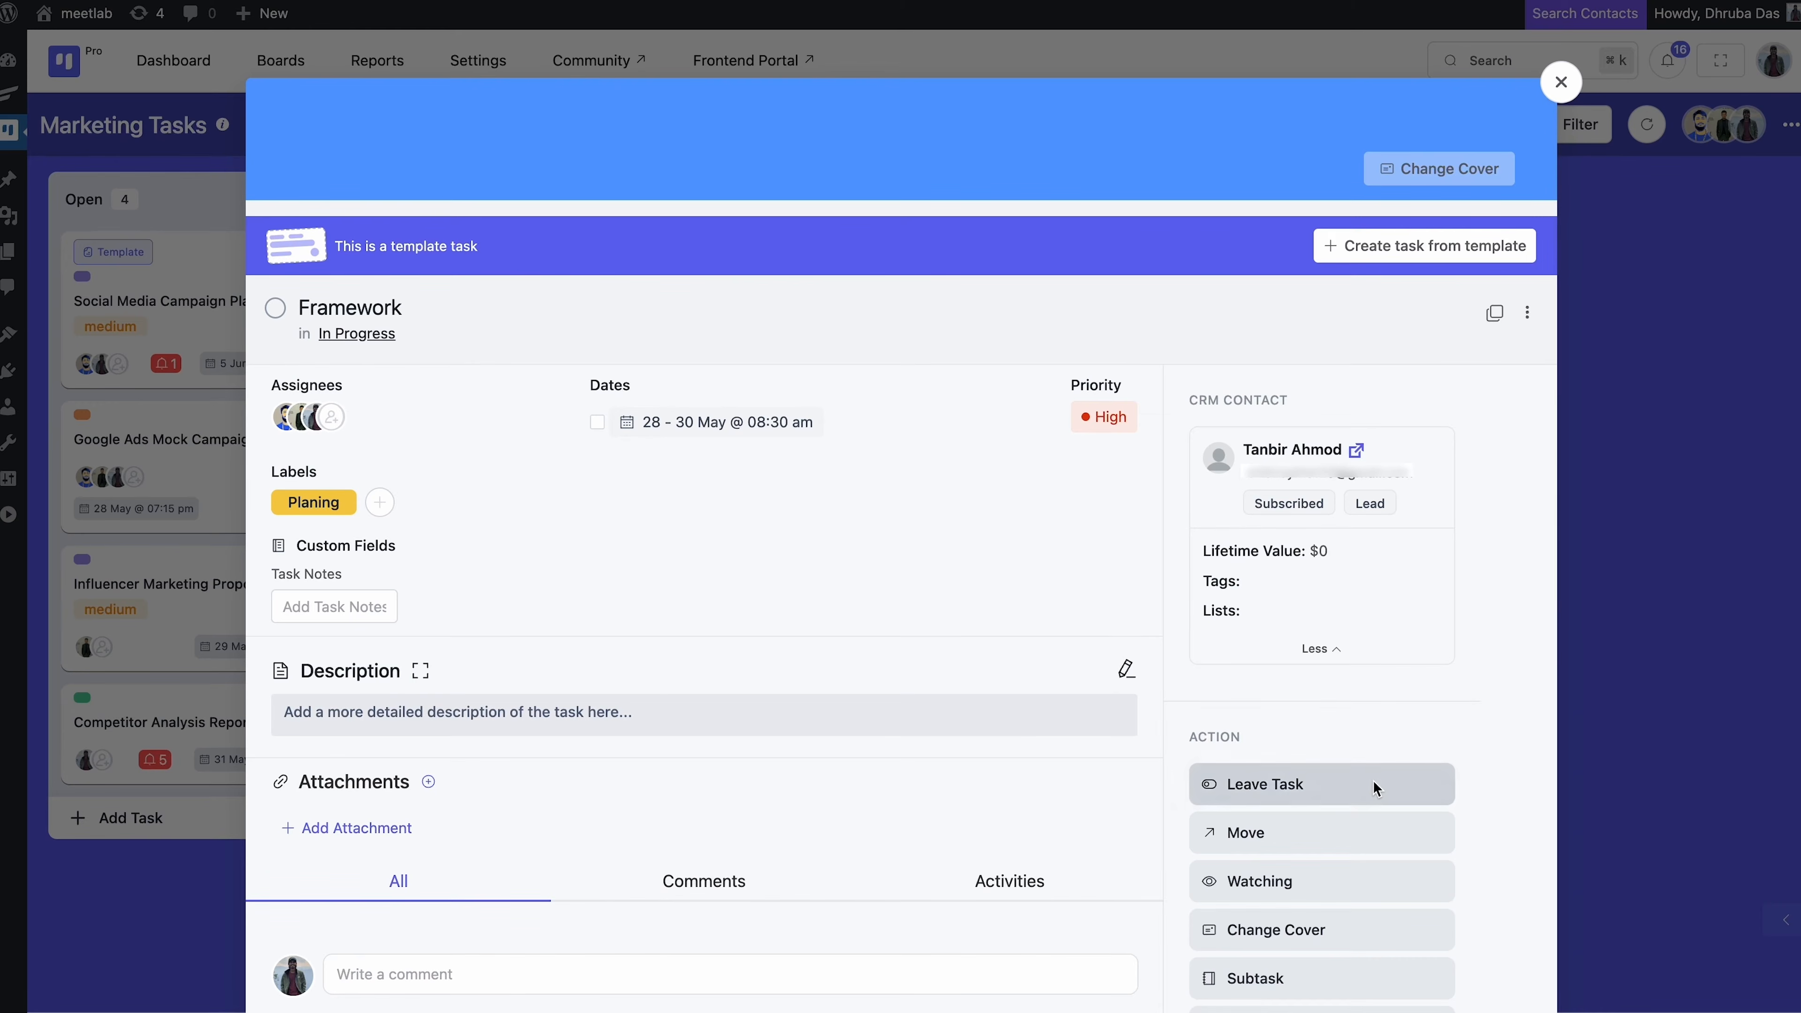
Create a new task from the template in the In Progress stage, then close Framework
left_click(1385, 251)
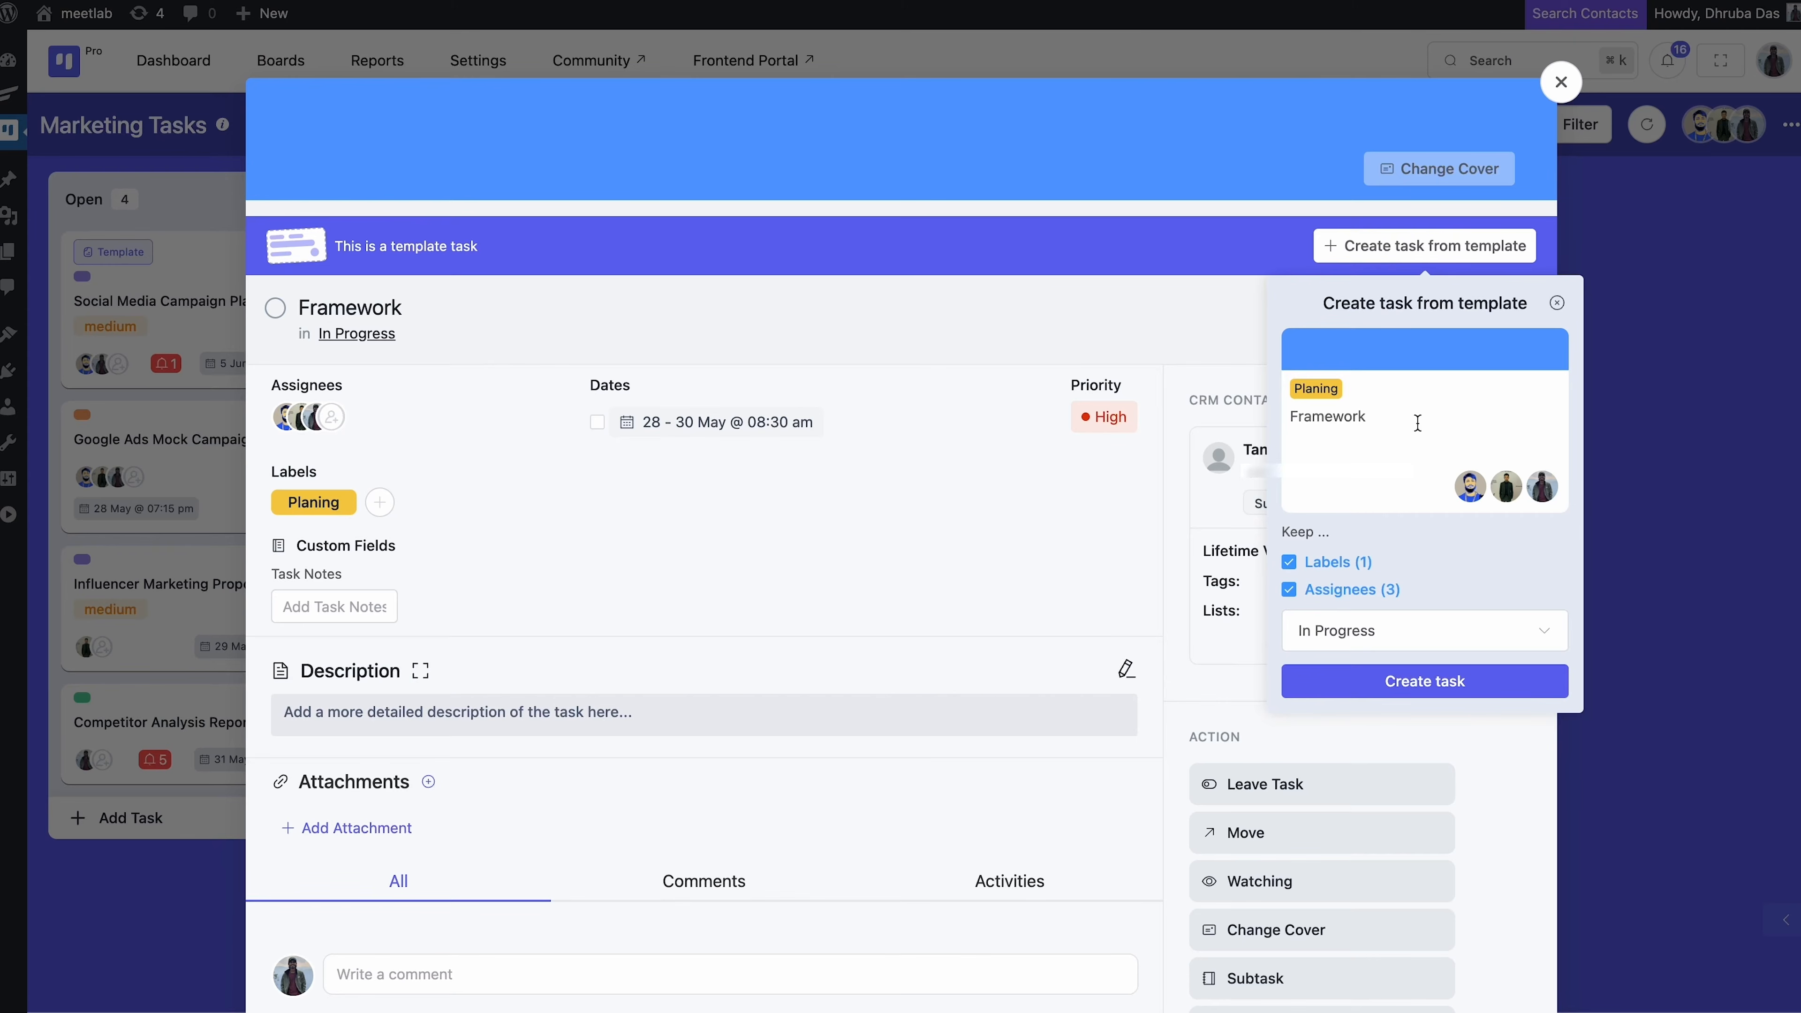
left_click(1404, 635)
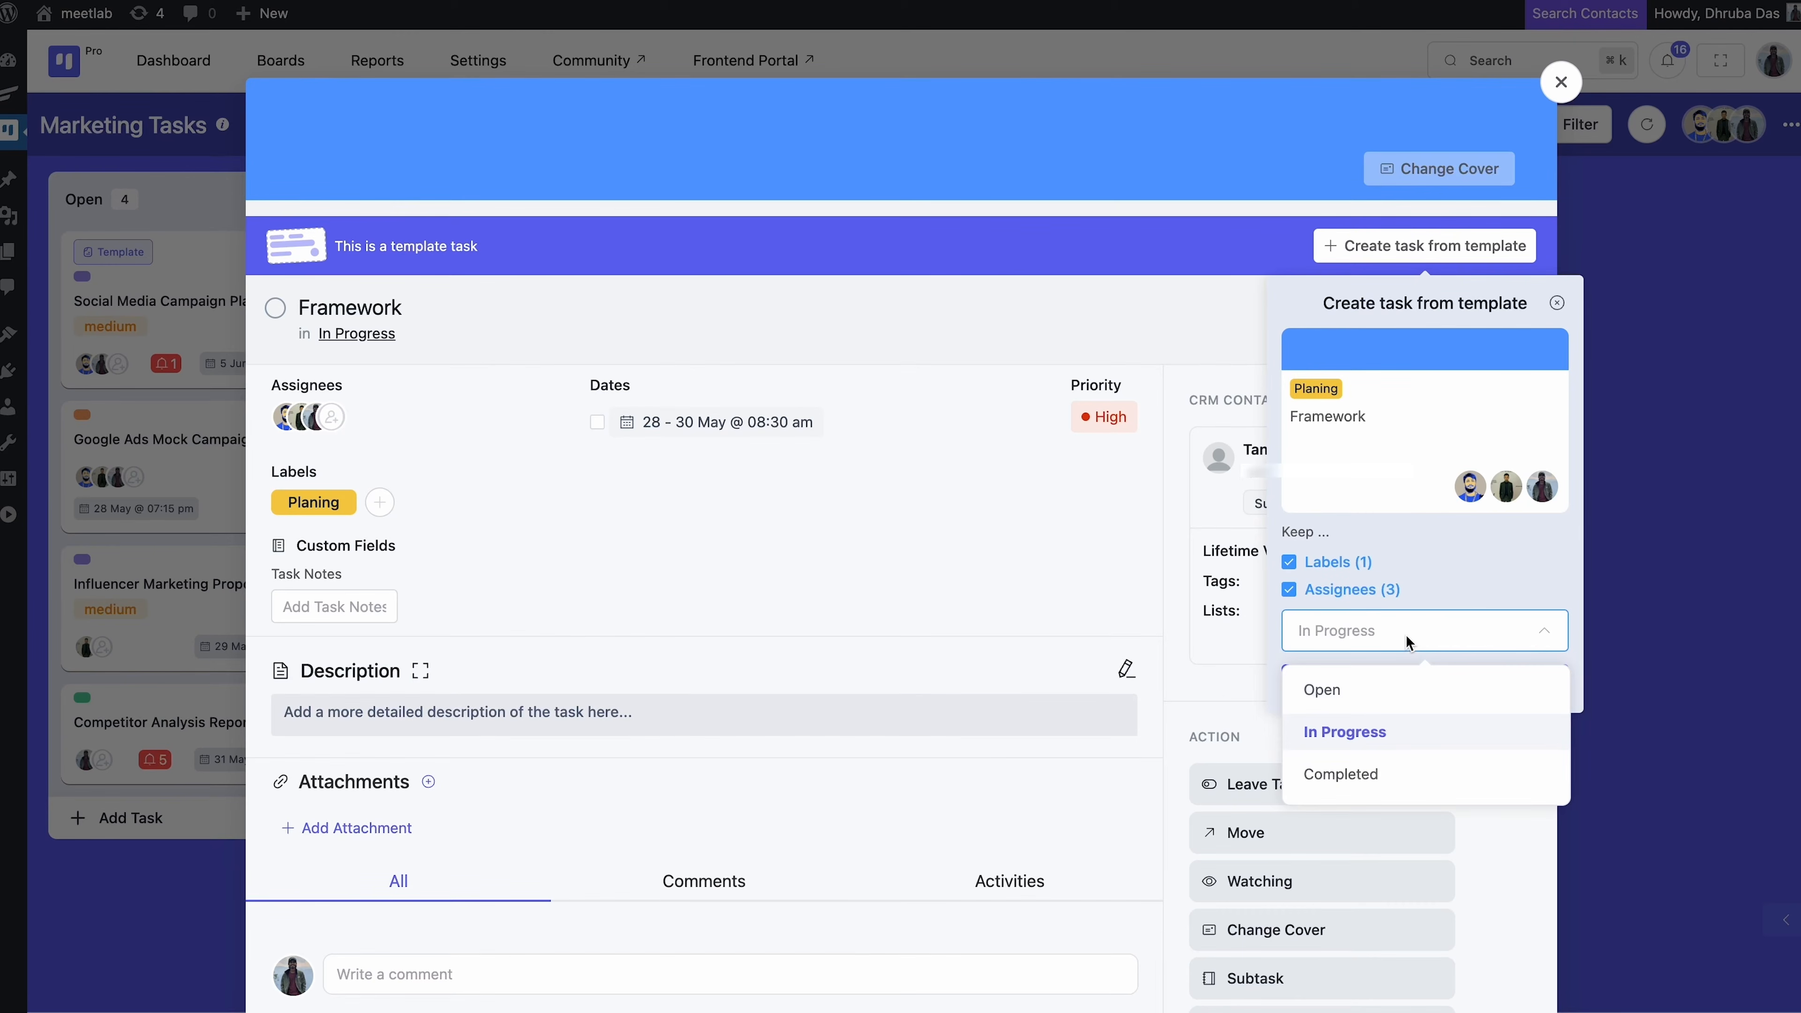
left_click(1405, 635)
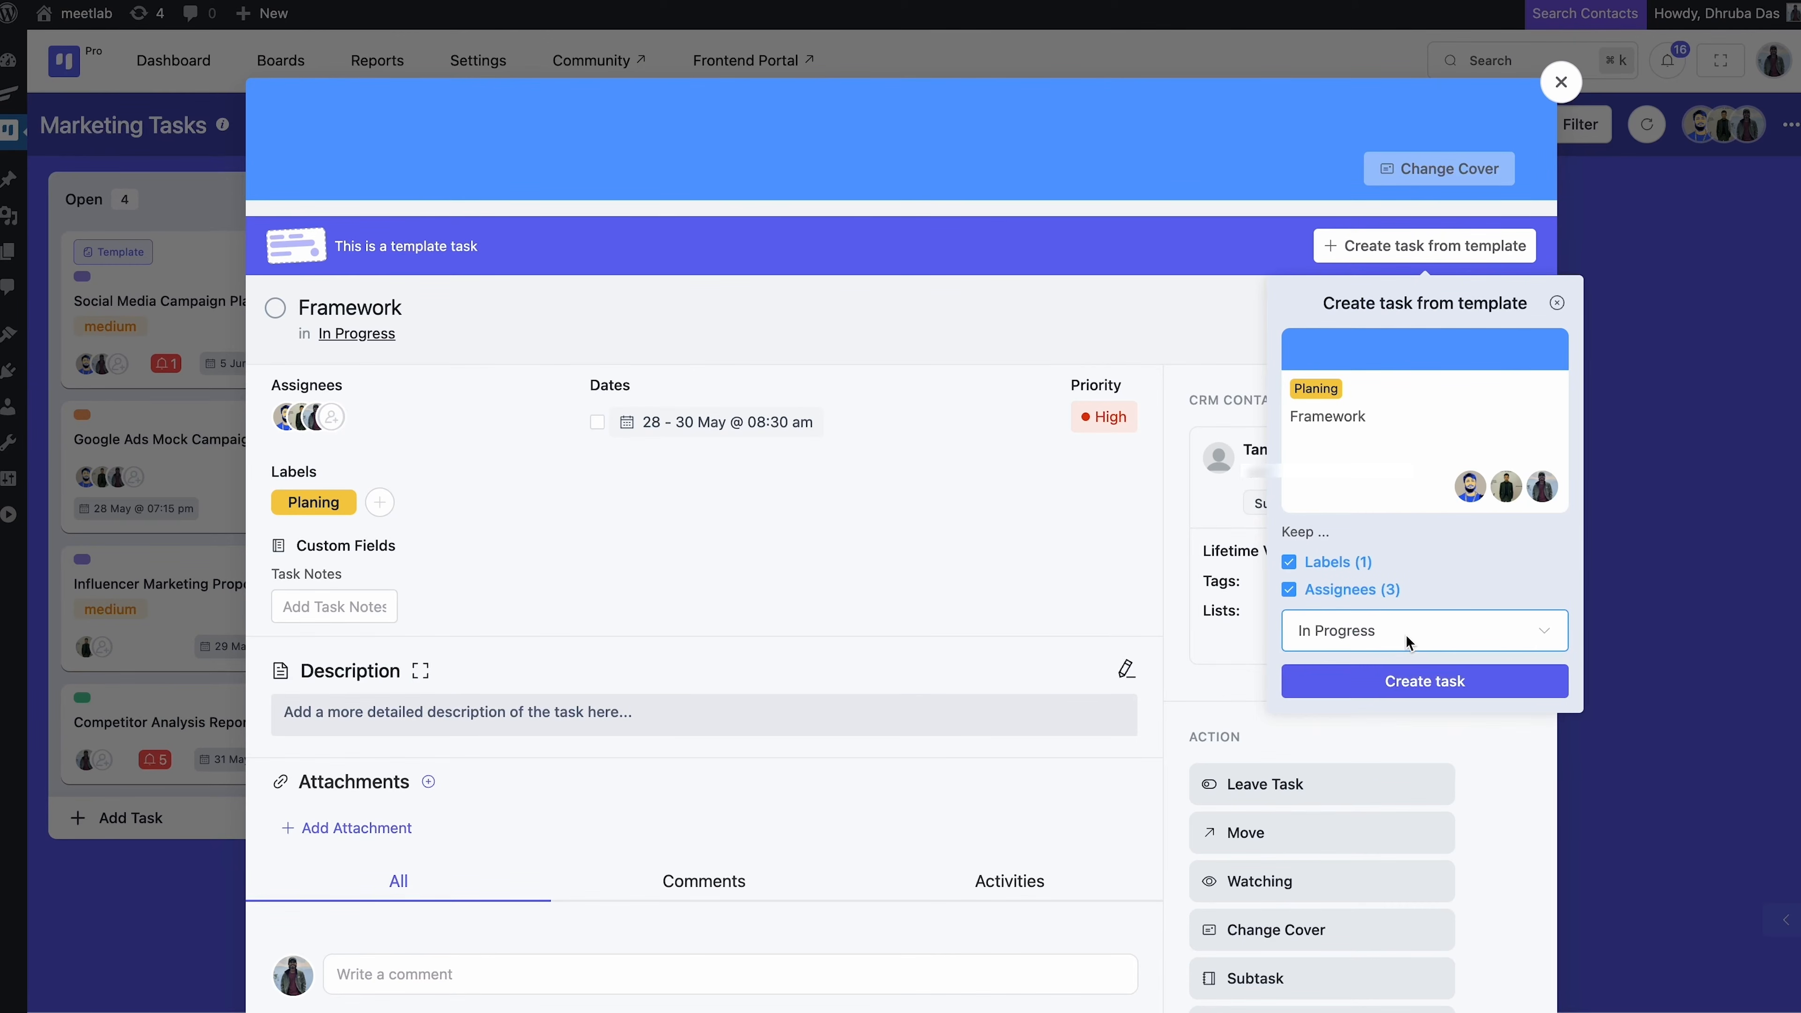
left_click(1416, 682)
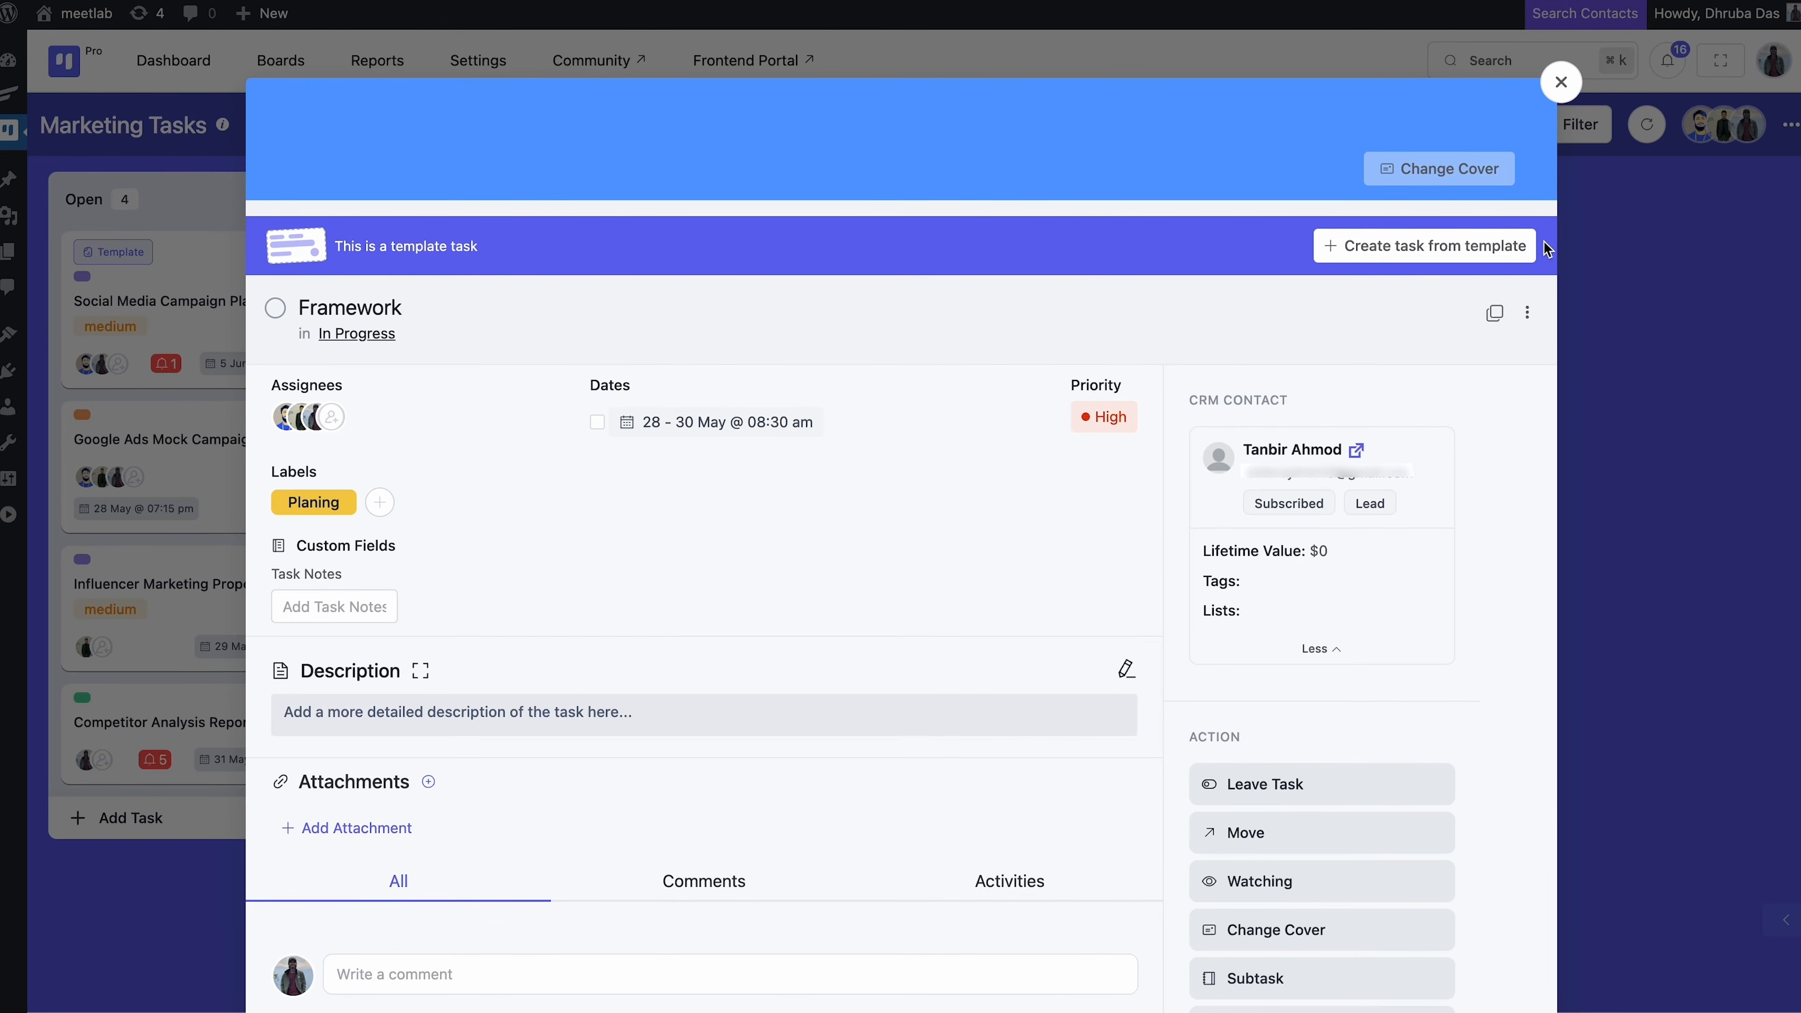
left_click(1562, 91)
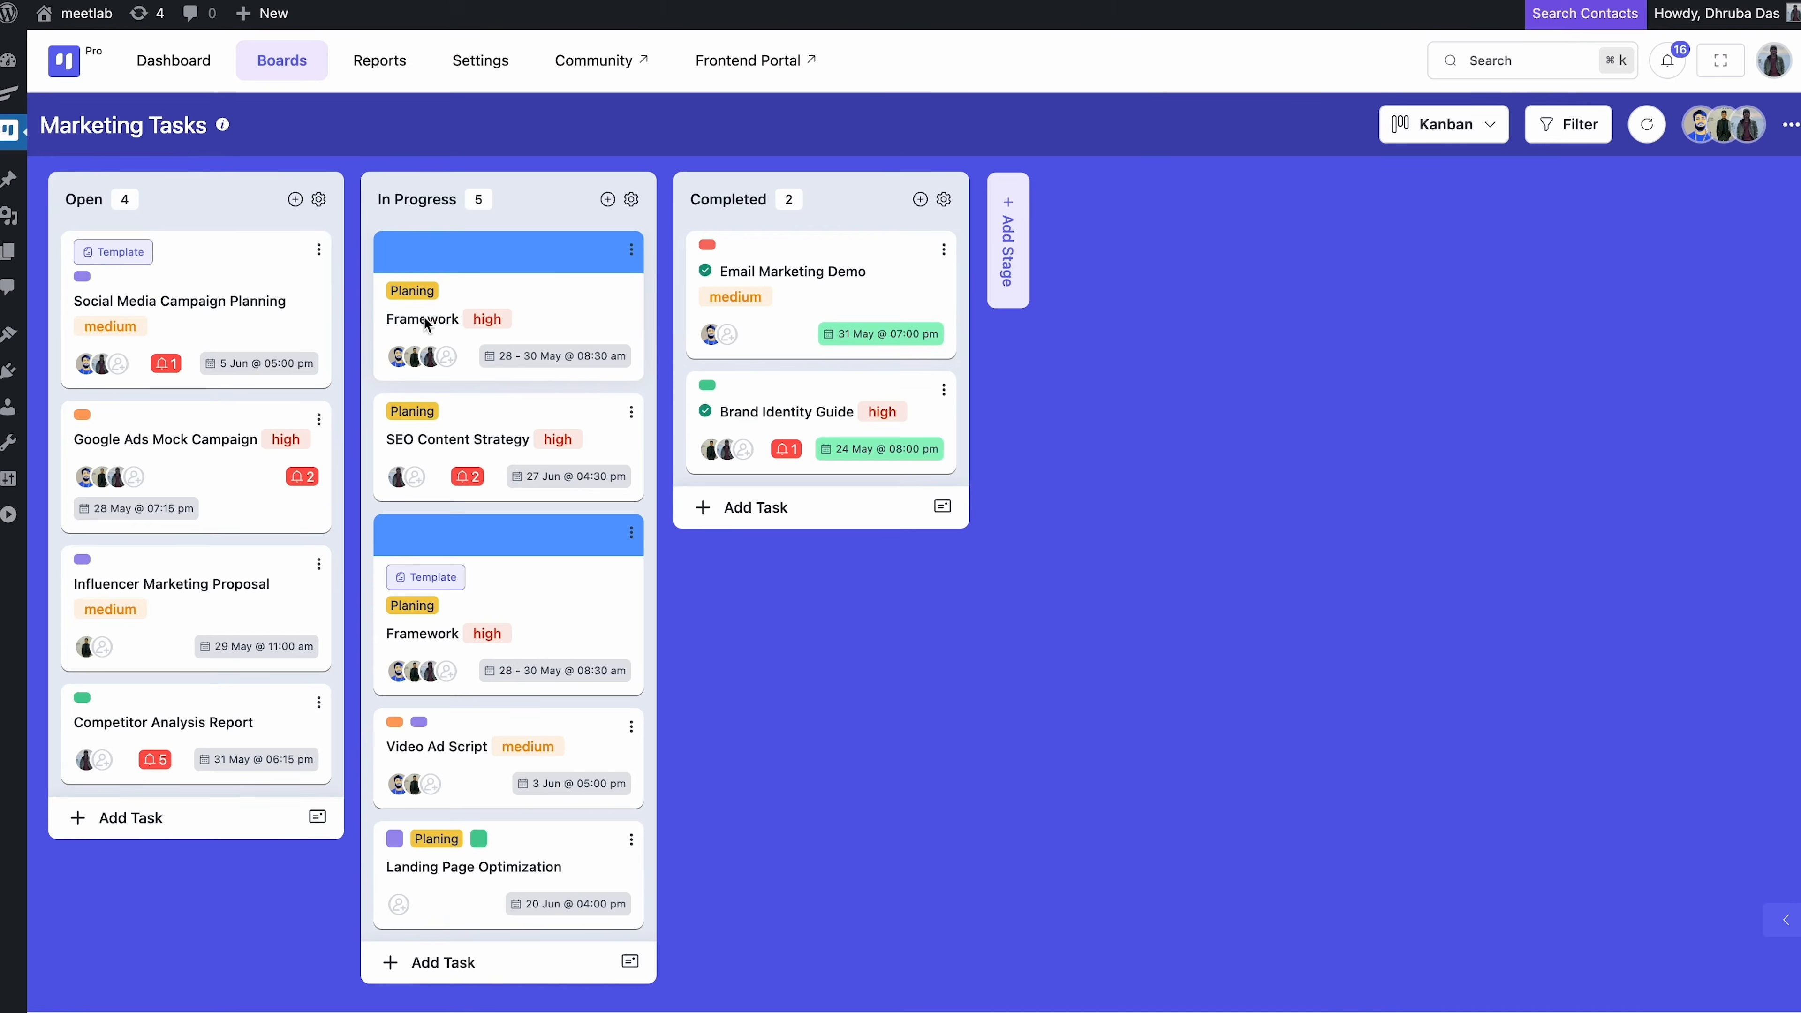
Open the Framework card's actions menu and close it again
left_click(631, 251)
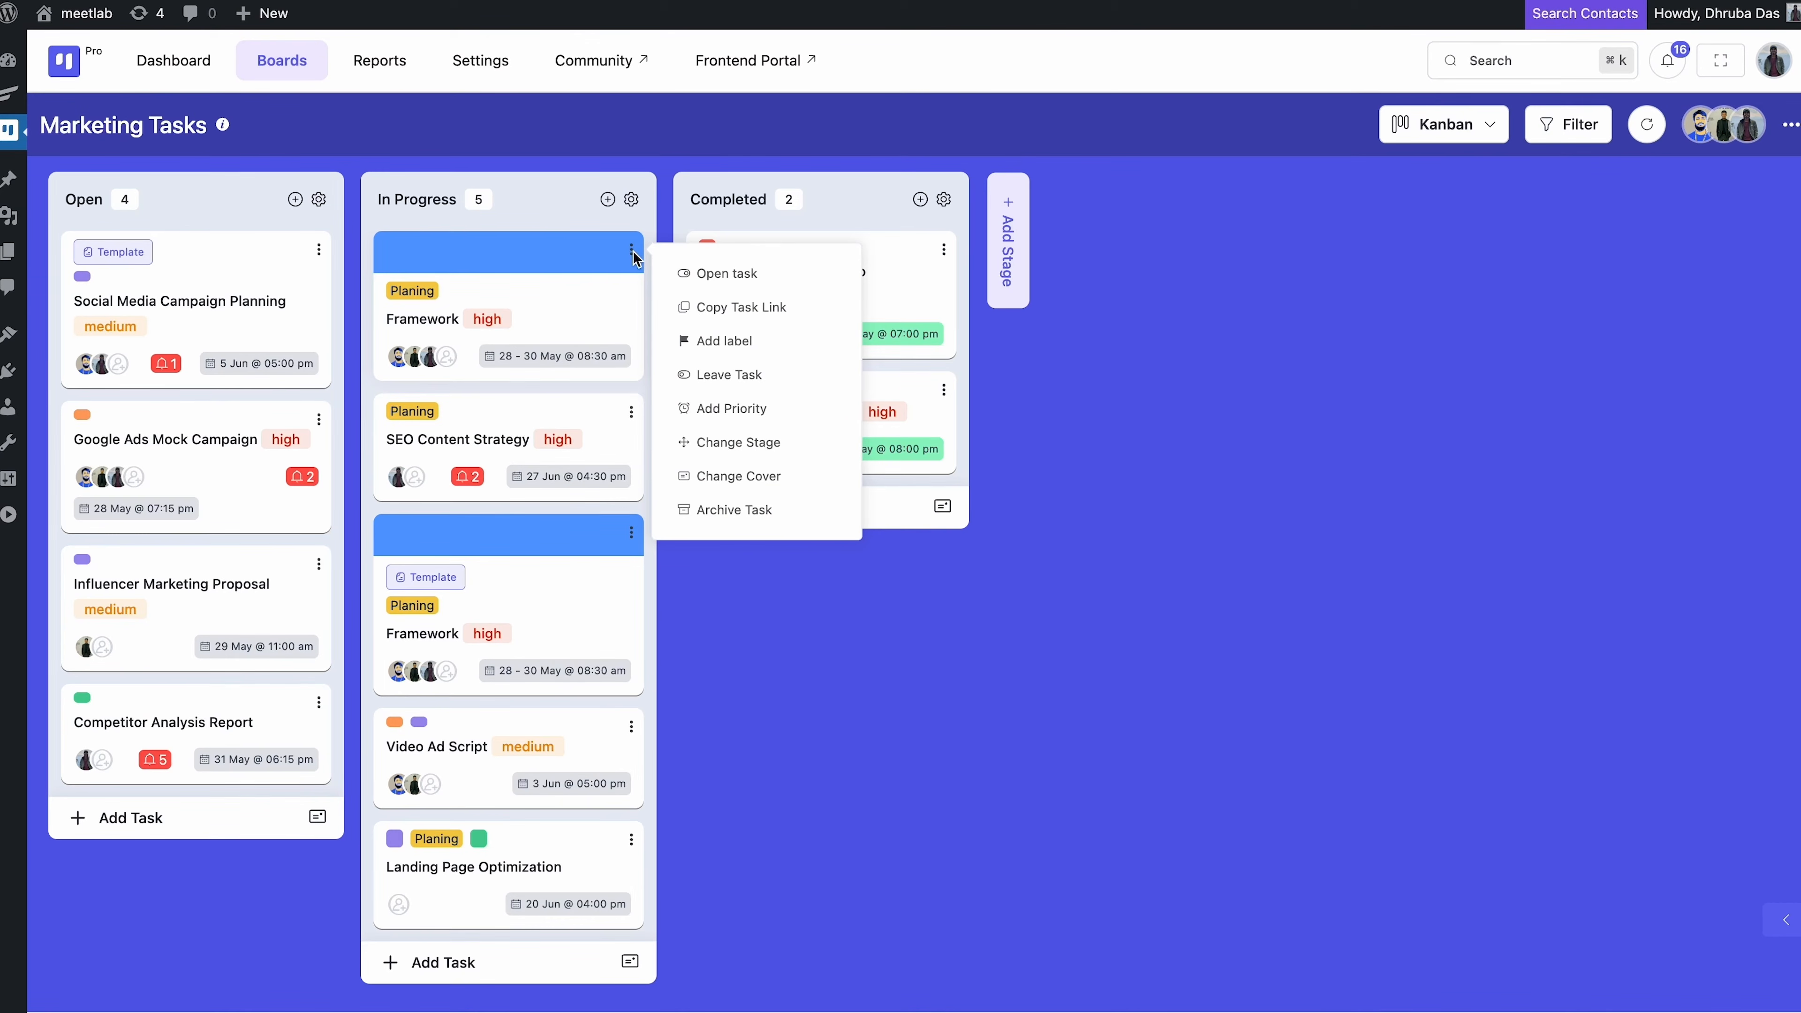
left_click(631, 252)
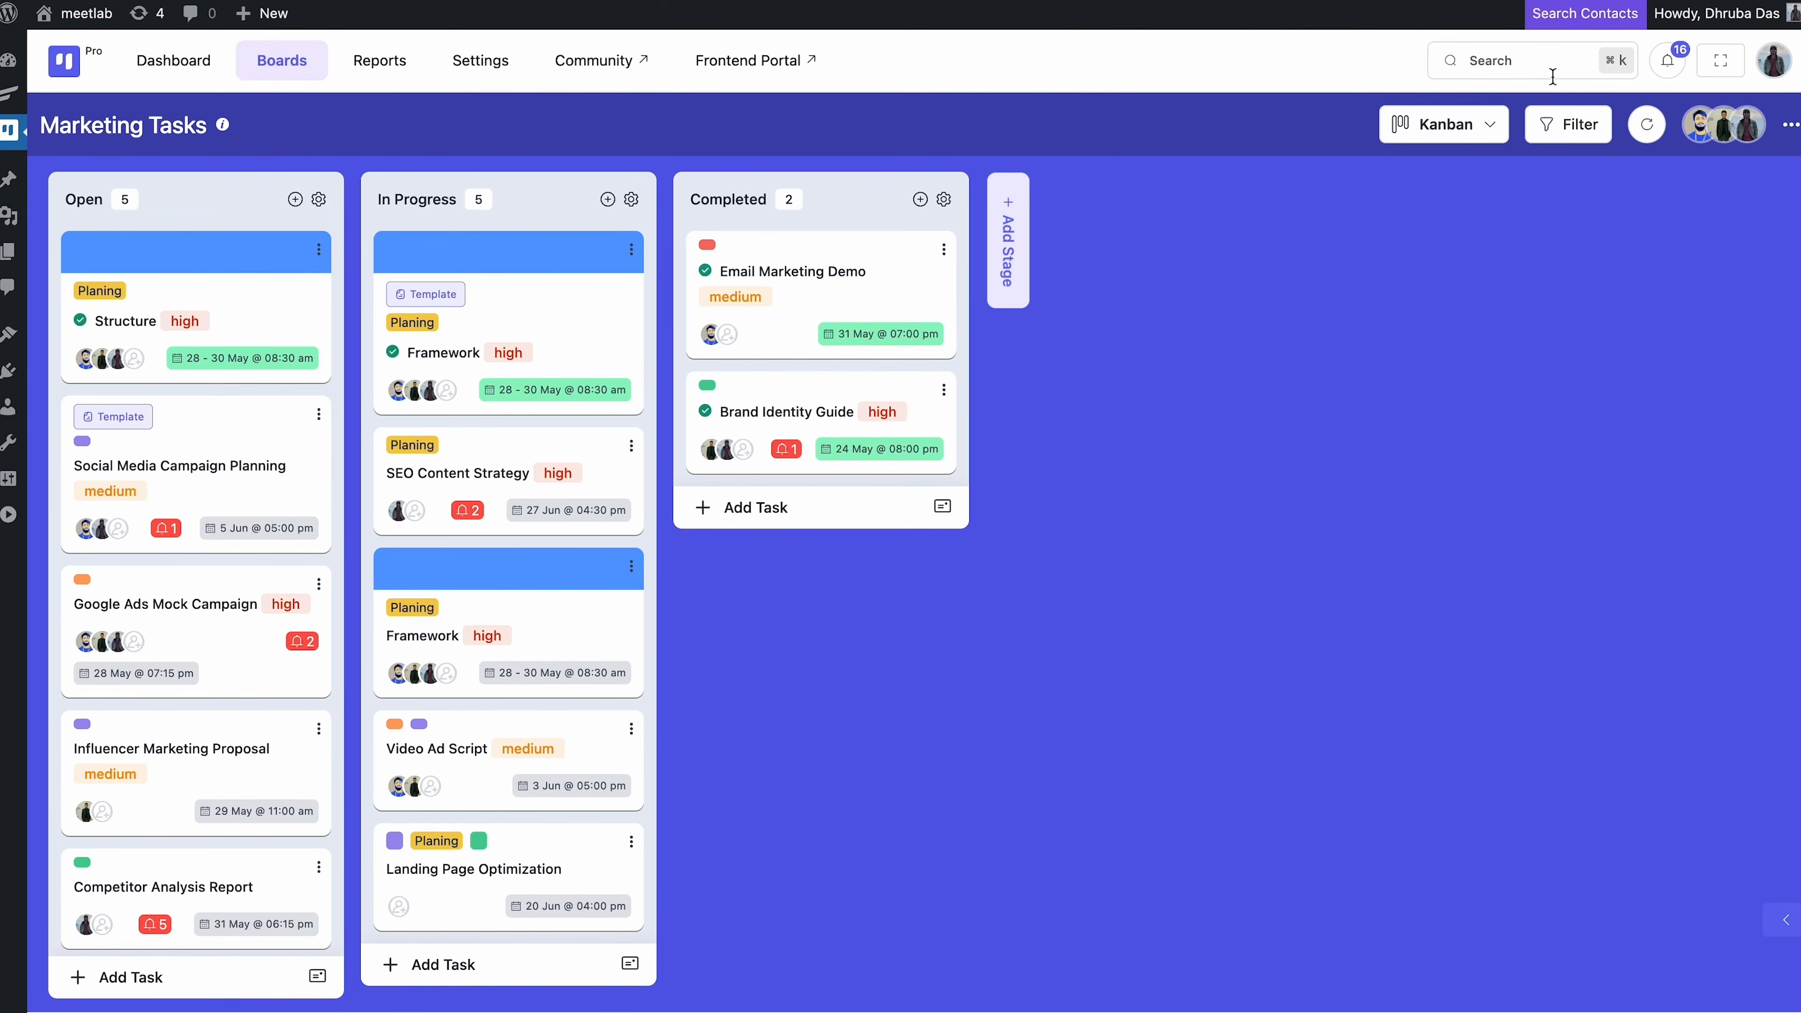
Enable the Time Tracking module under Settings > Features & Modules
left_click(489, 67)
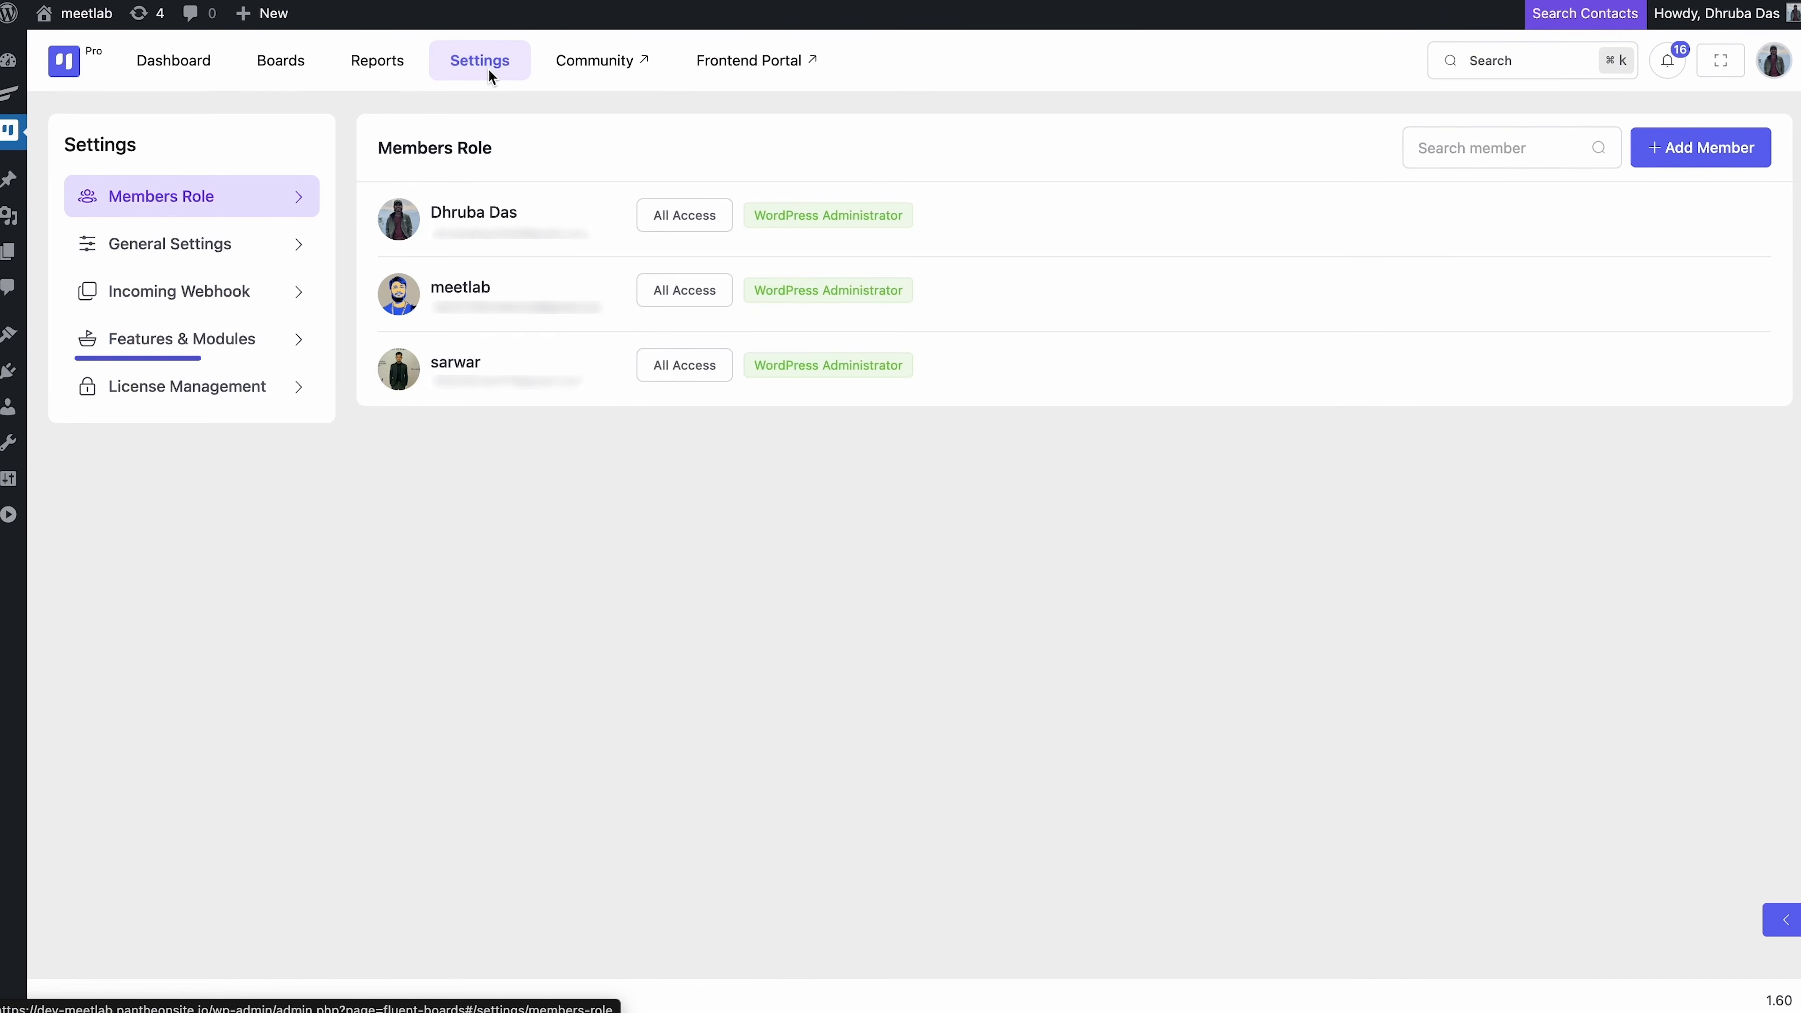
left_click(234, 333)
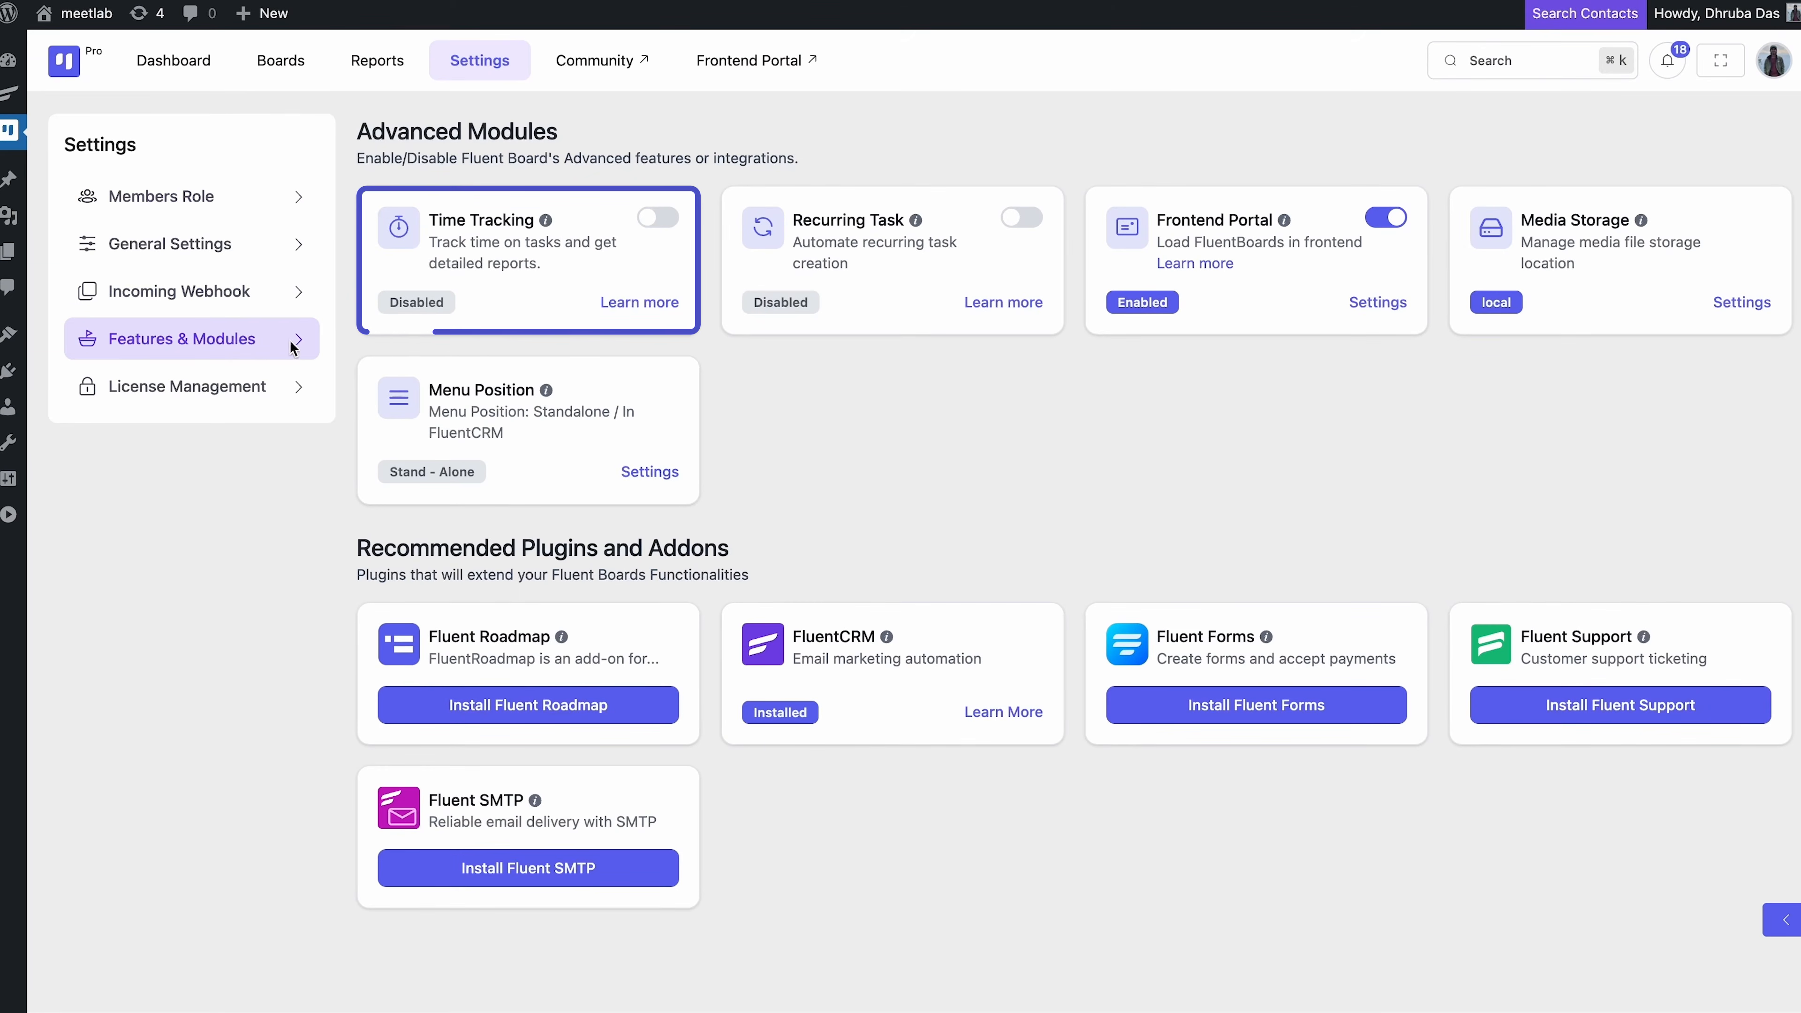
left_click(673, 215)
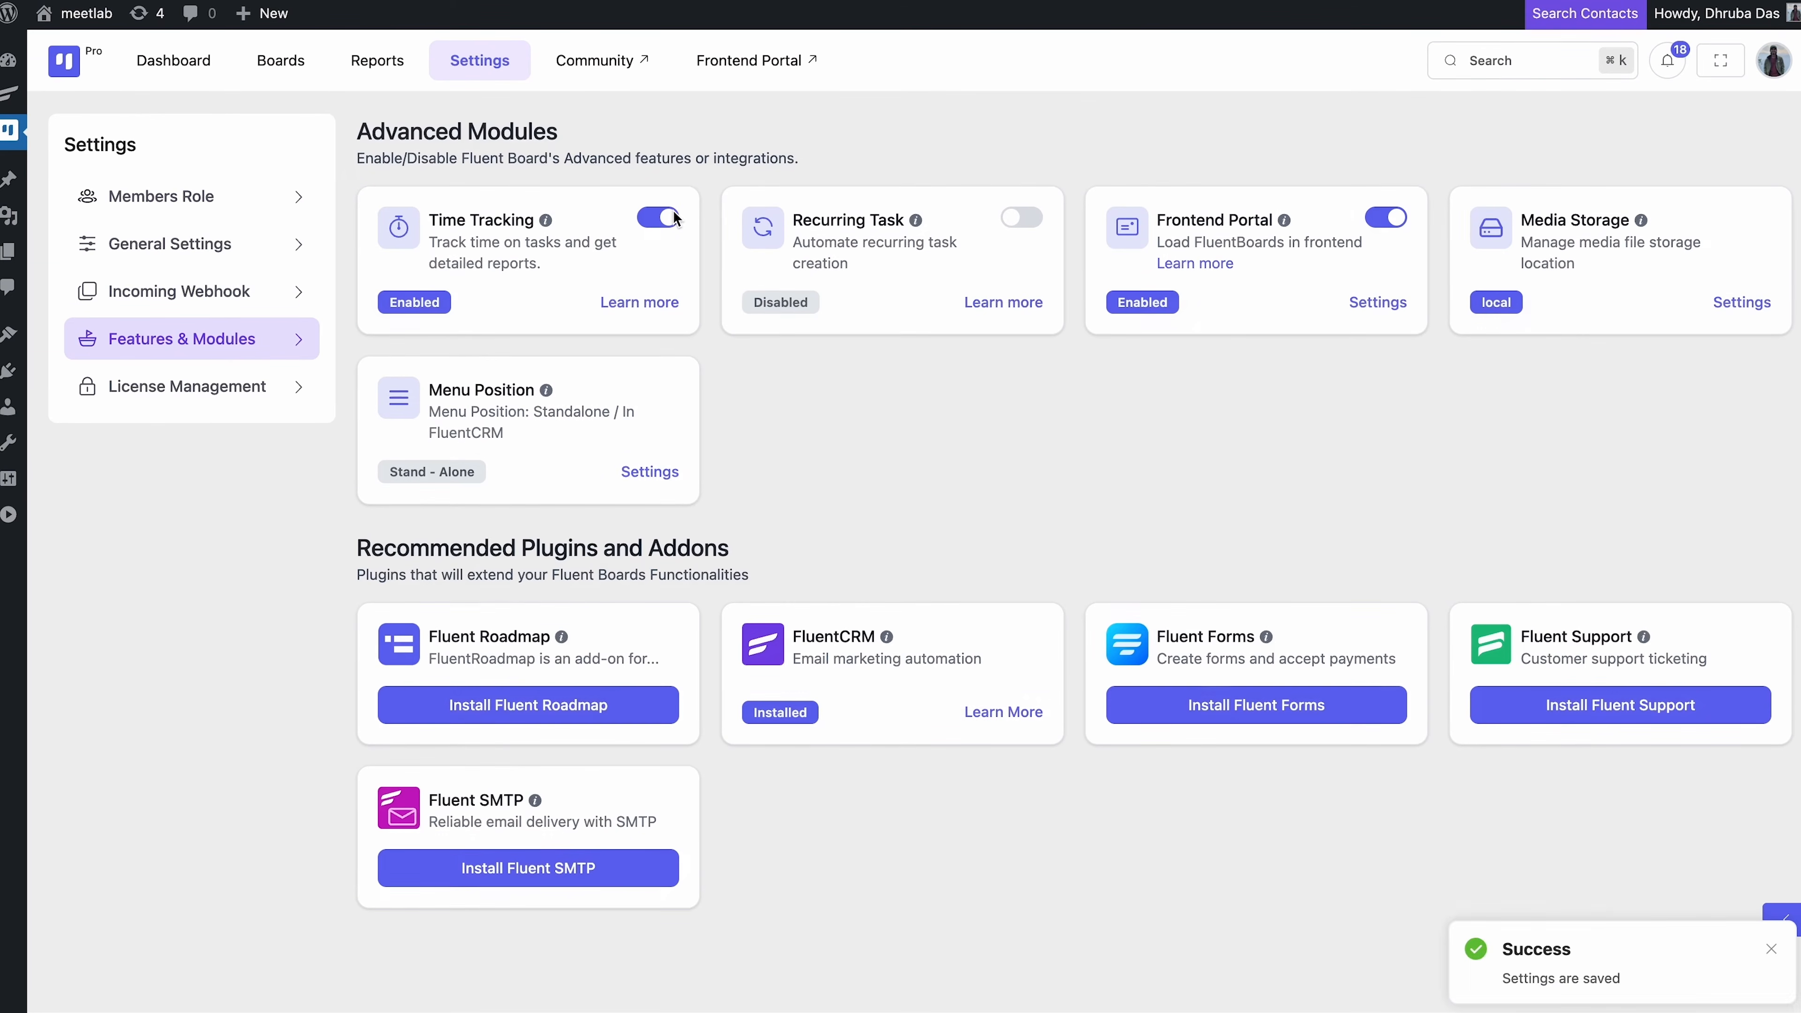
Reopen the Framework task on the Marketing Tasks board
left_click(278, 74)
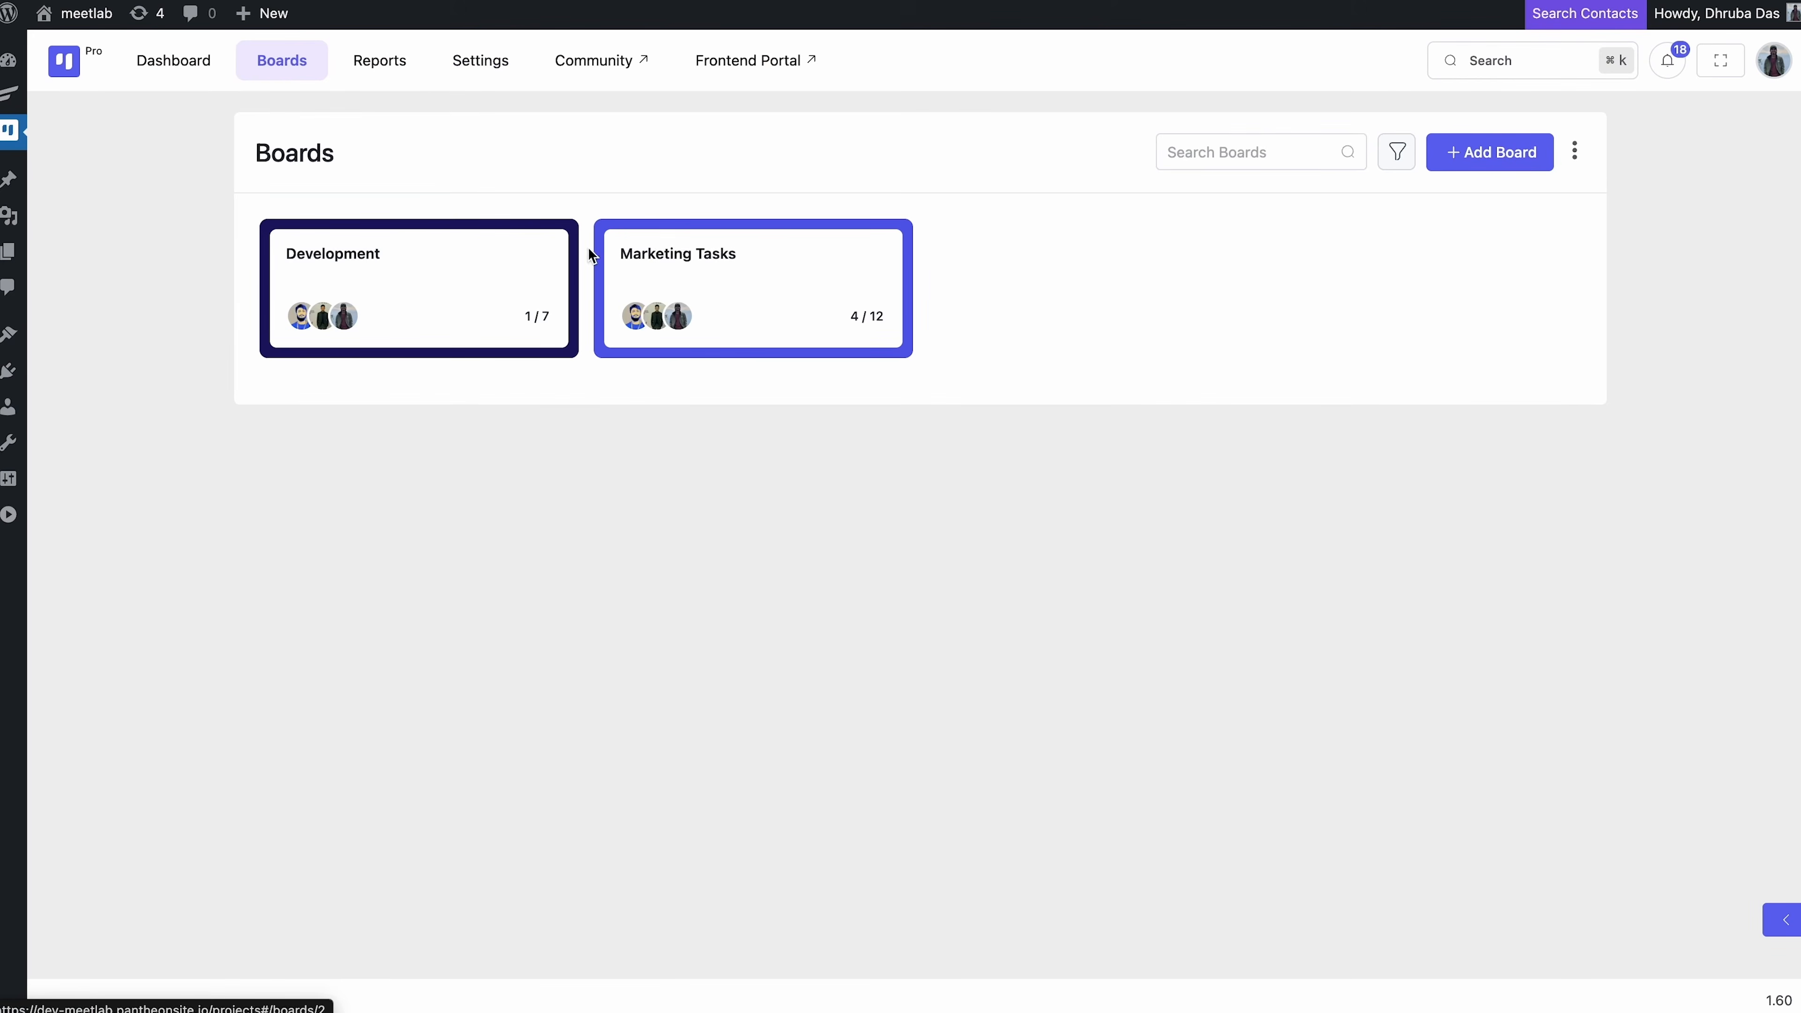
left_click(708, 278)
left_click(567, 331)
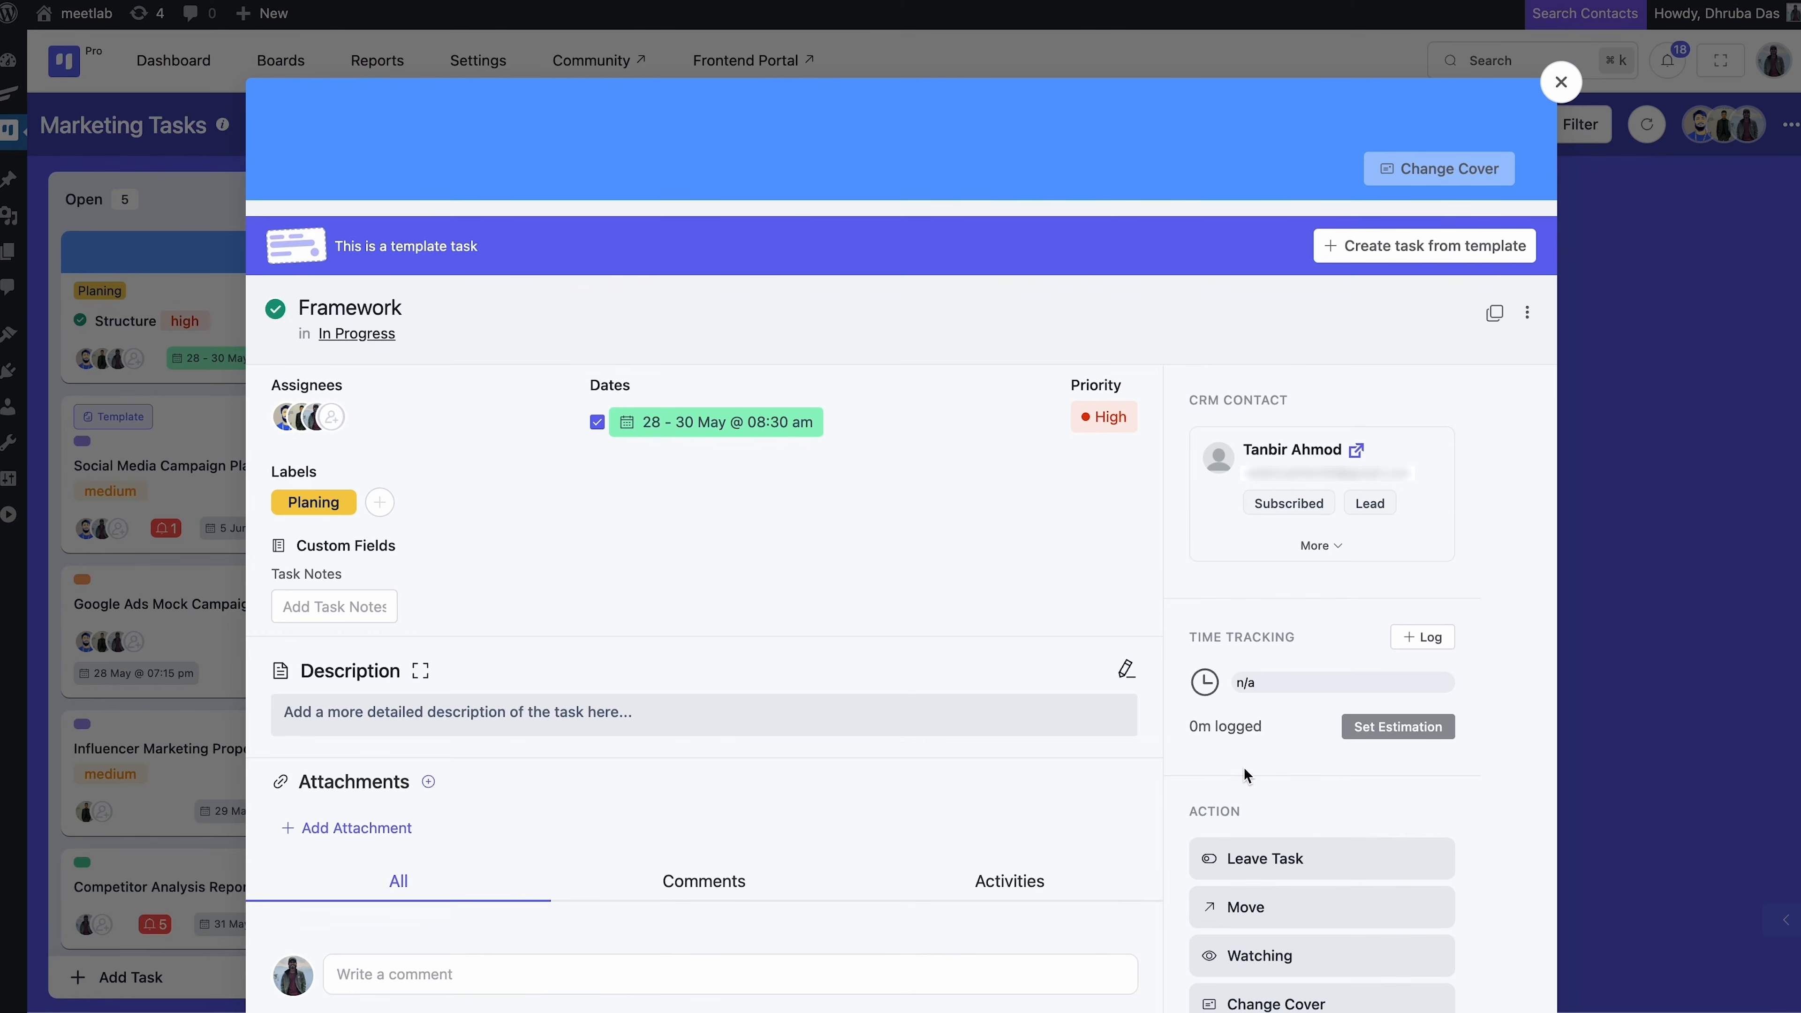
Set the Framework task's estimated time to 10 hours
scroll(1245, 773, "down", 4)
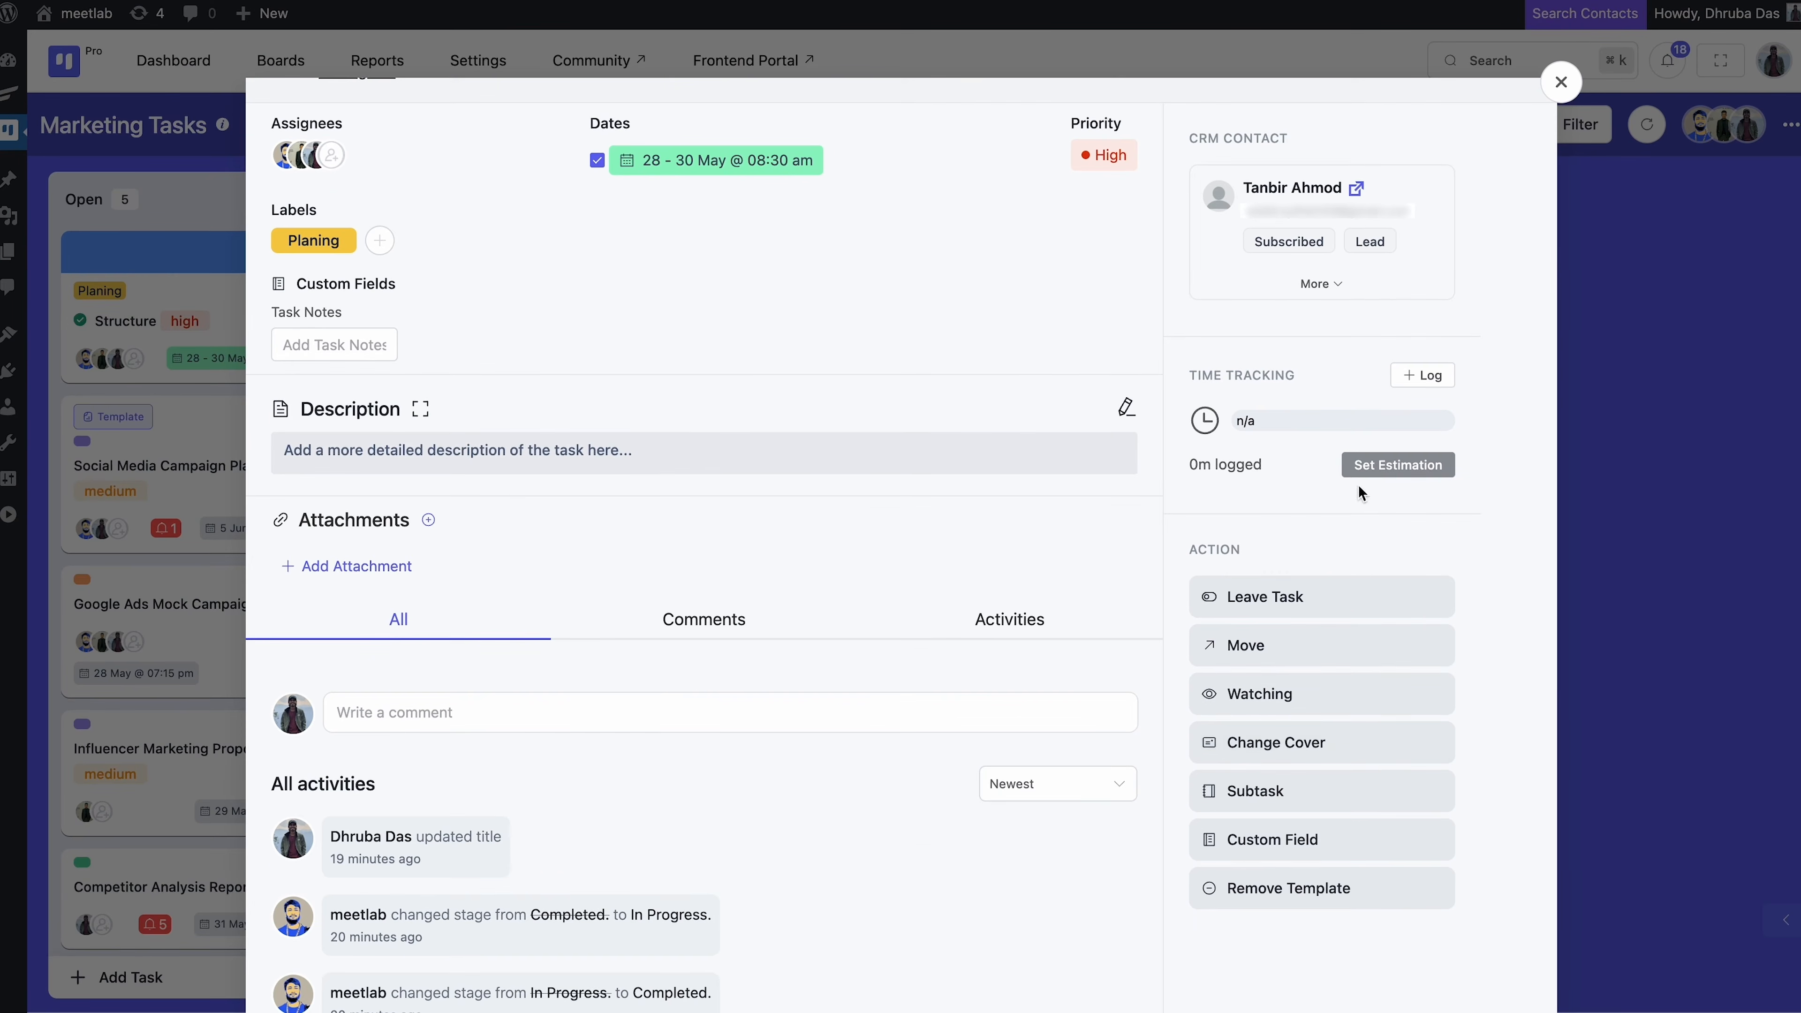
left_click(1363, 466)
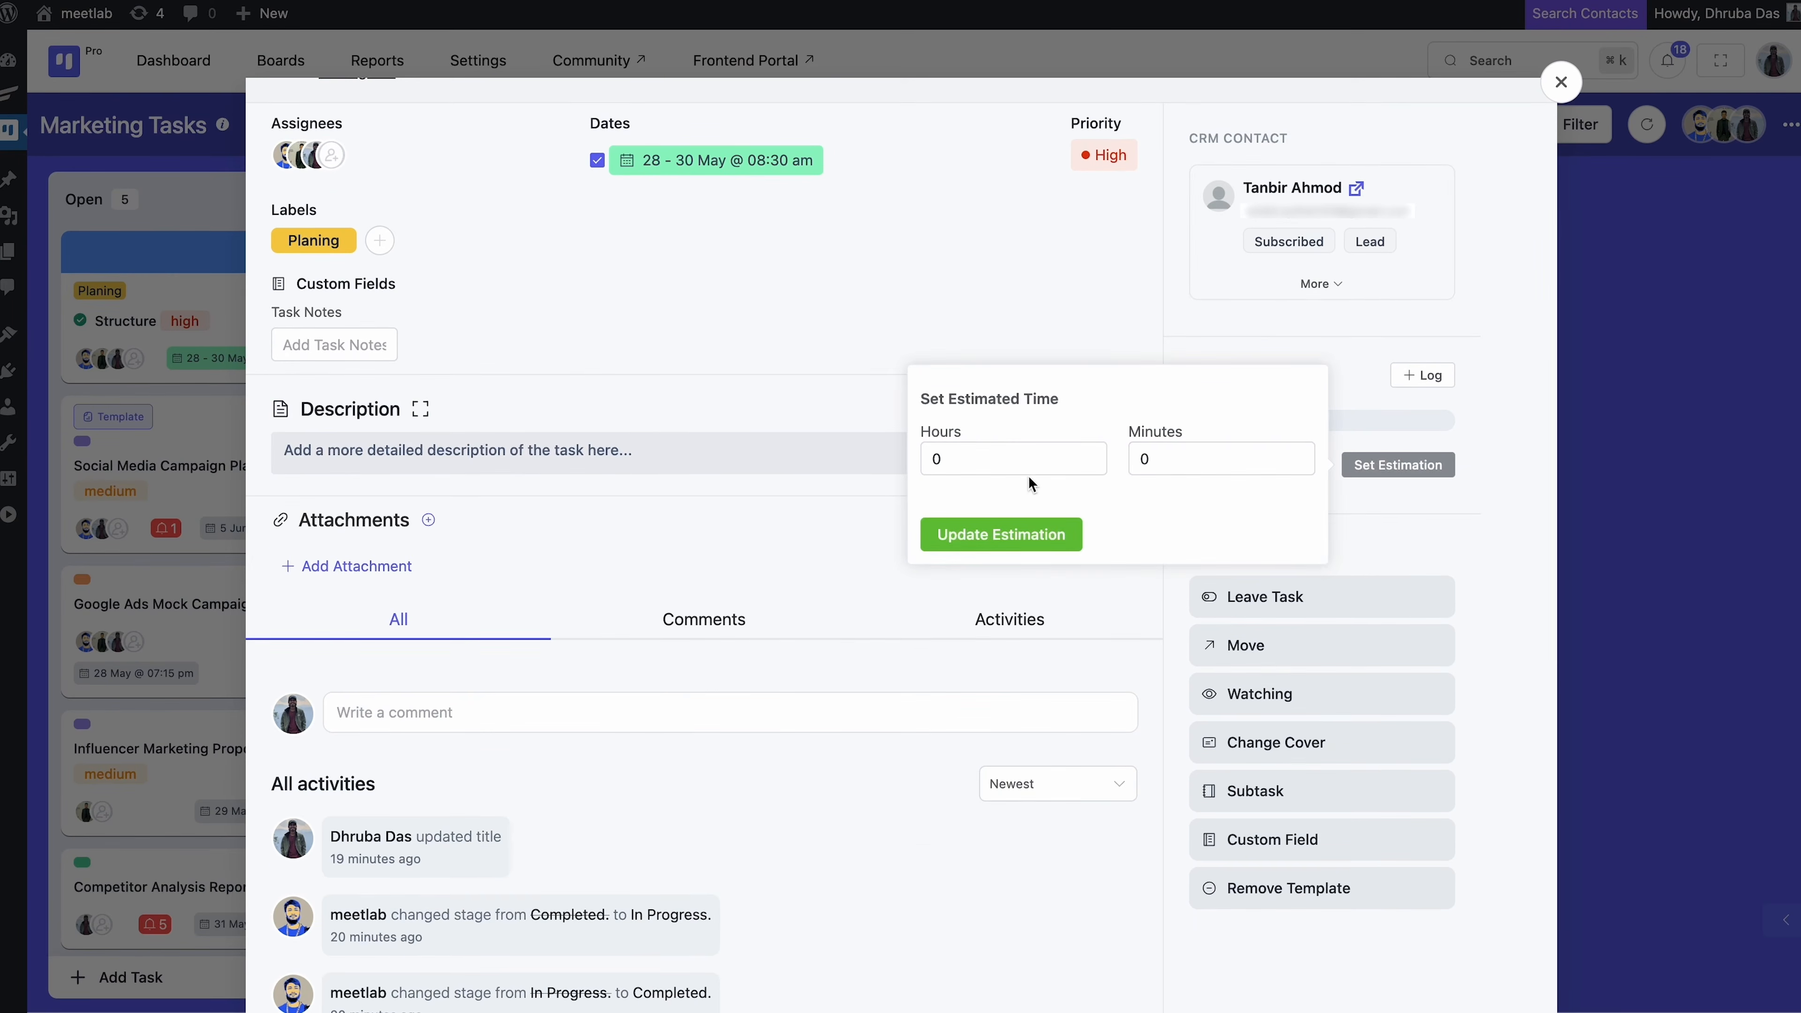
left_click(1014, 464)
left_click(1014, 466)
key("super+a")
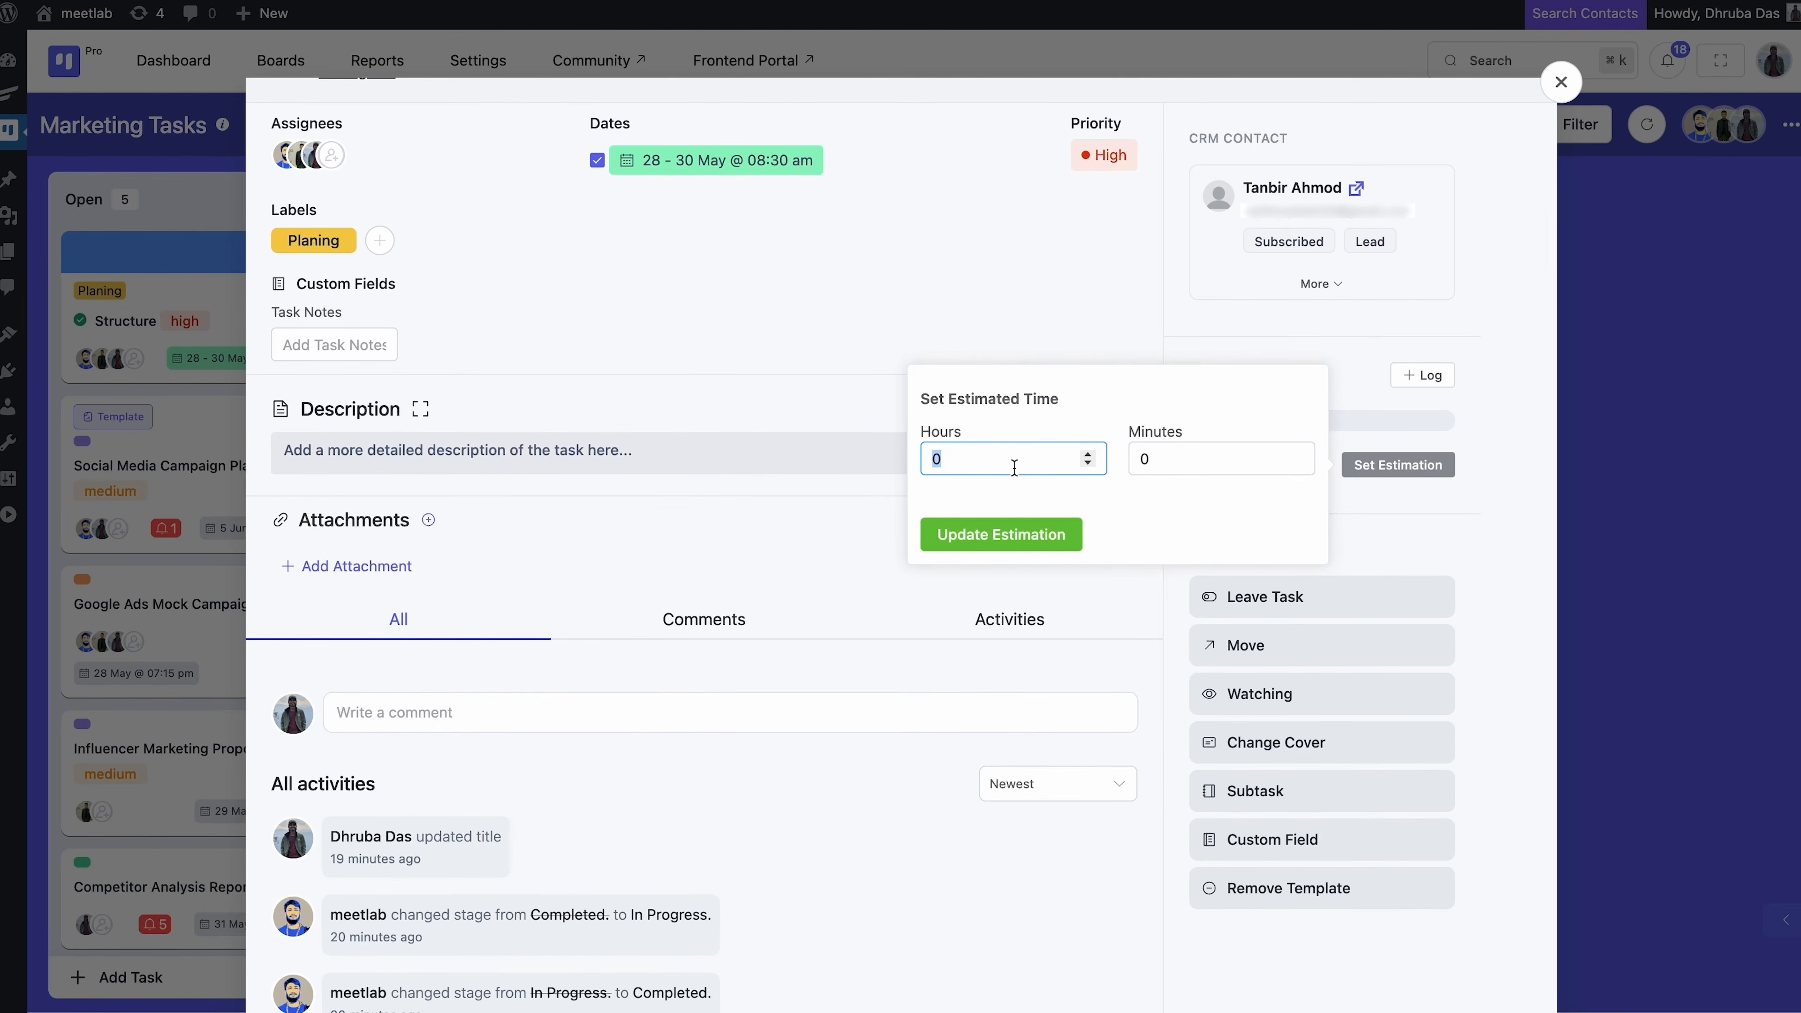
type("10")
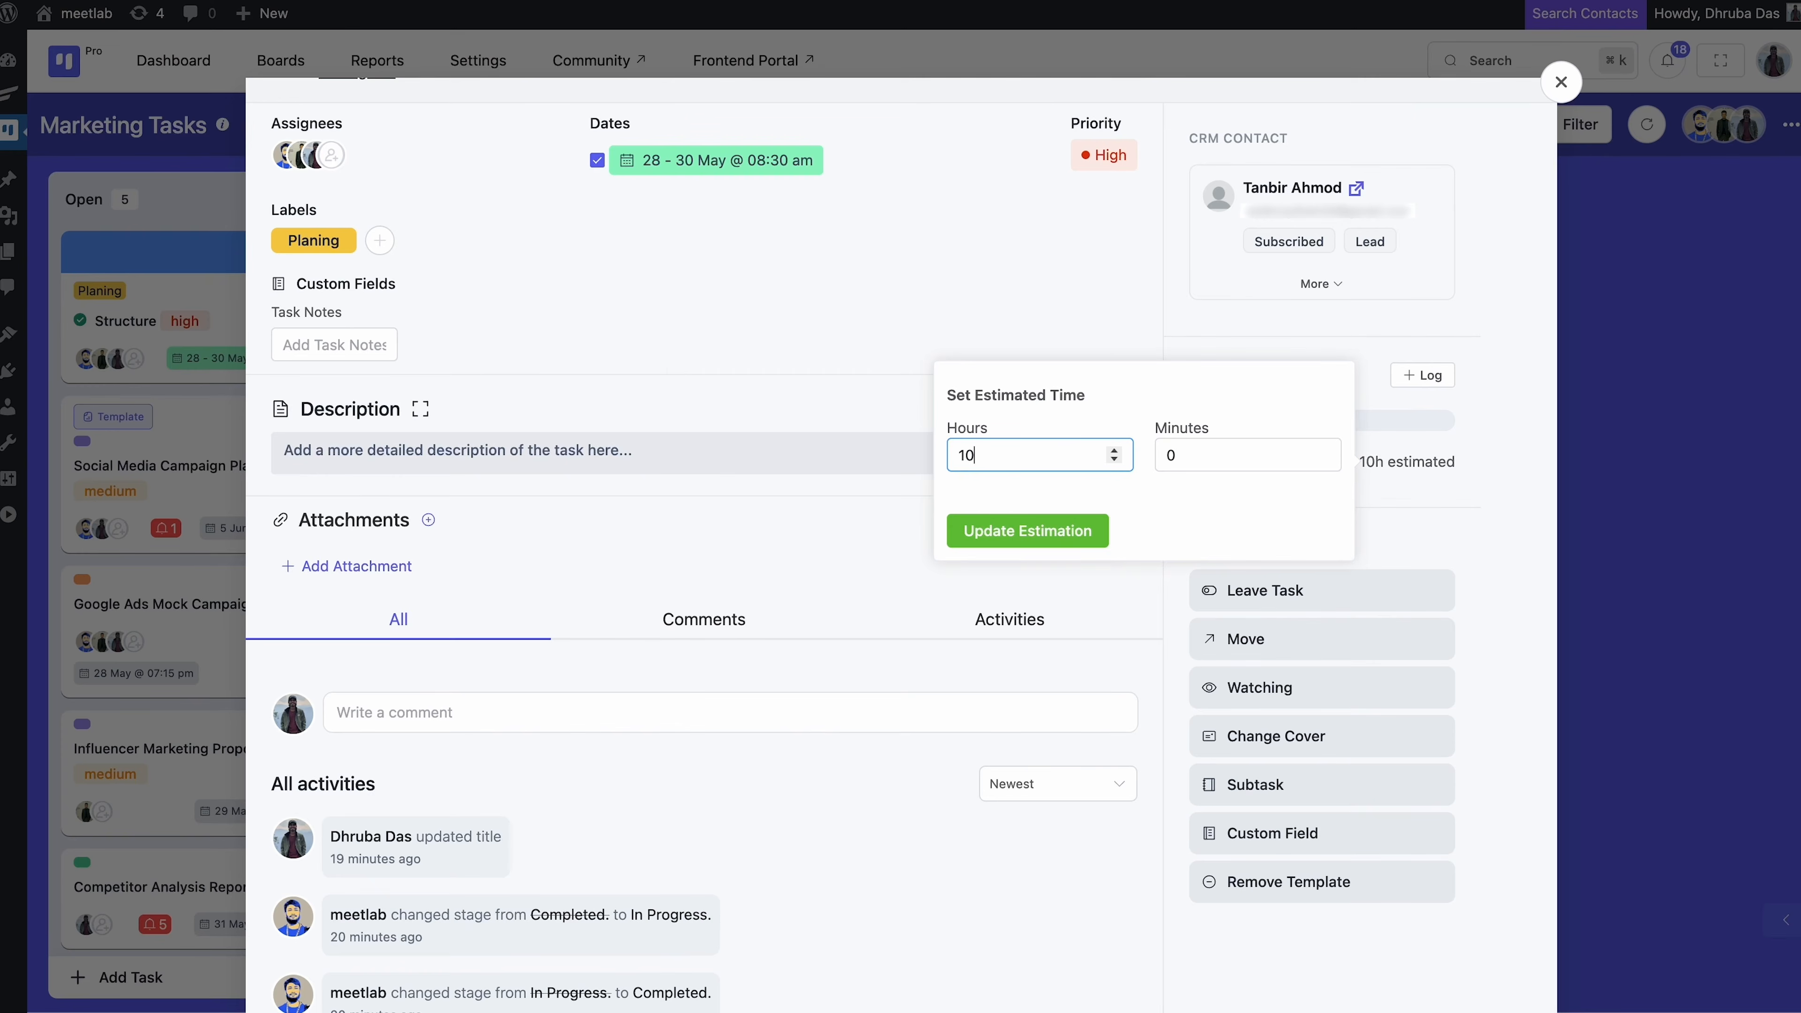
left_click(1017, 529)
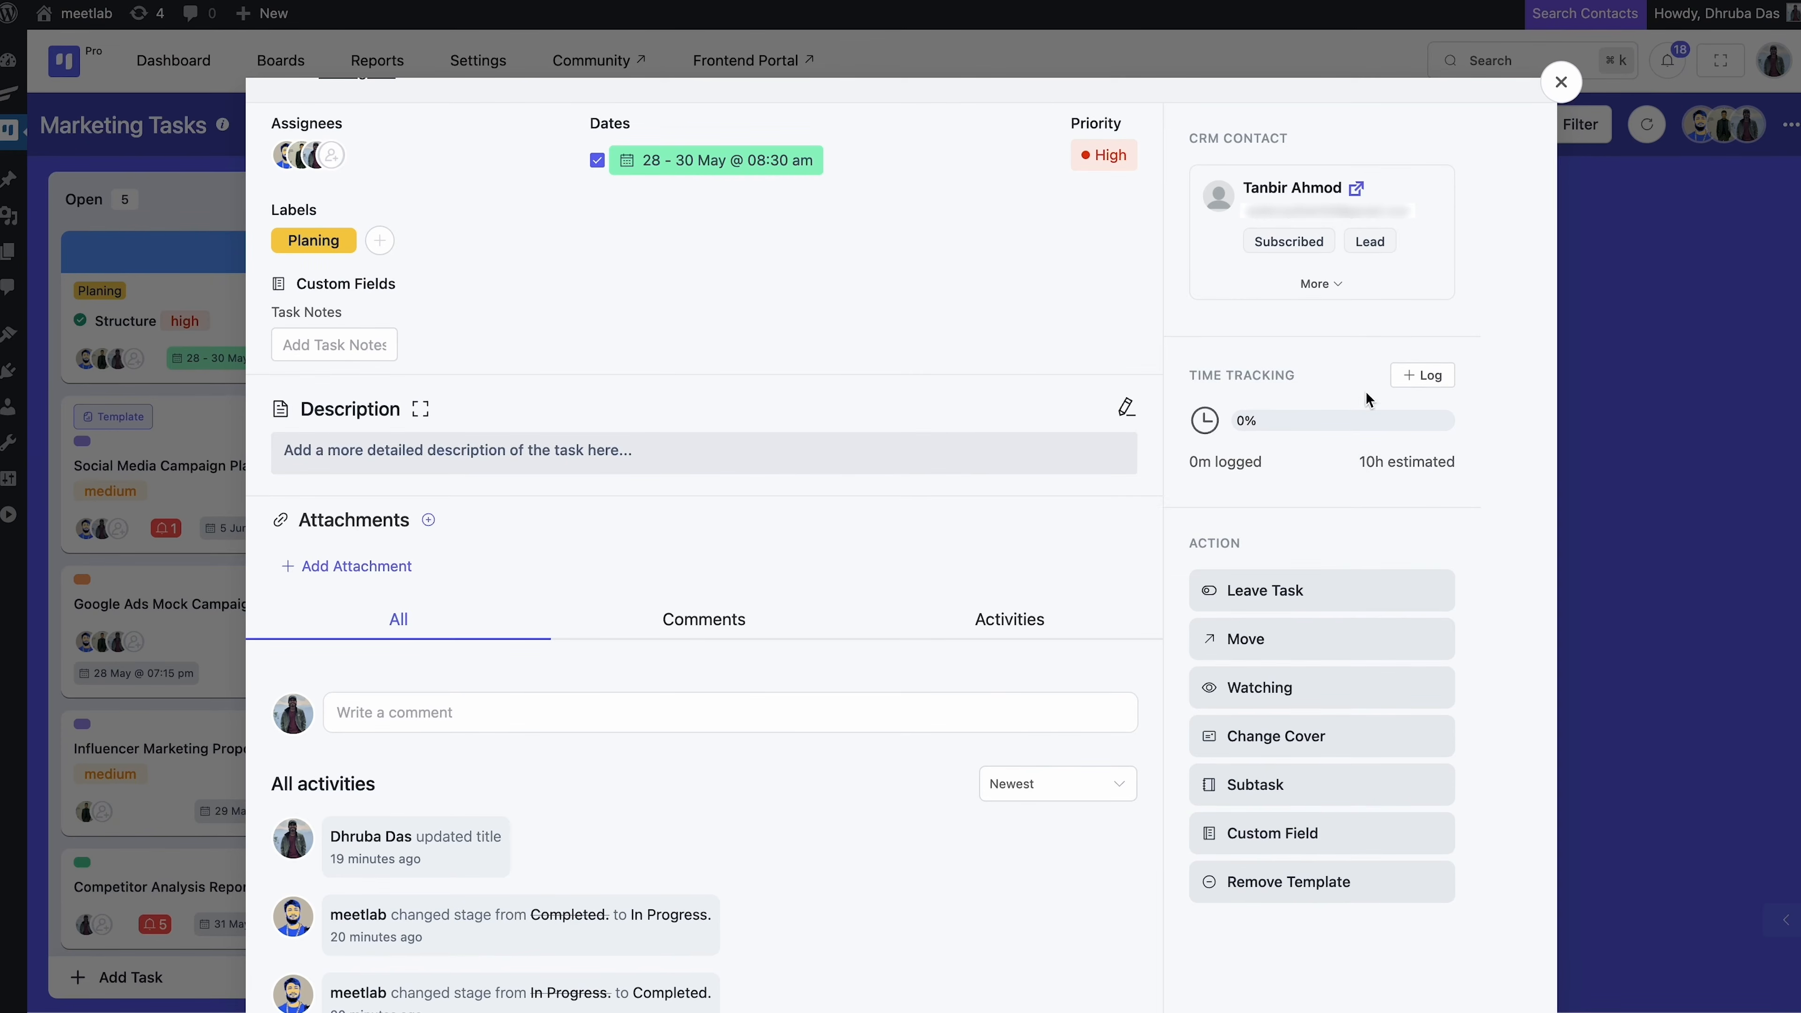
Log 5 hours for 2025-05-26 with the note 'i will do it within 30th may'
left_click(1405, 379)
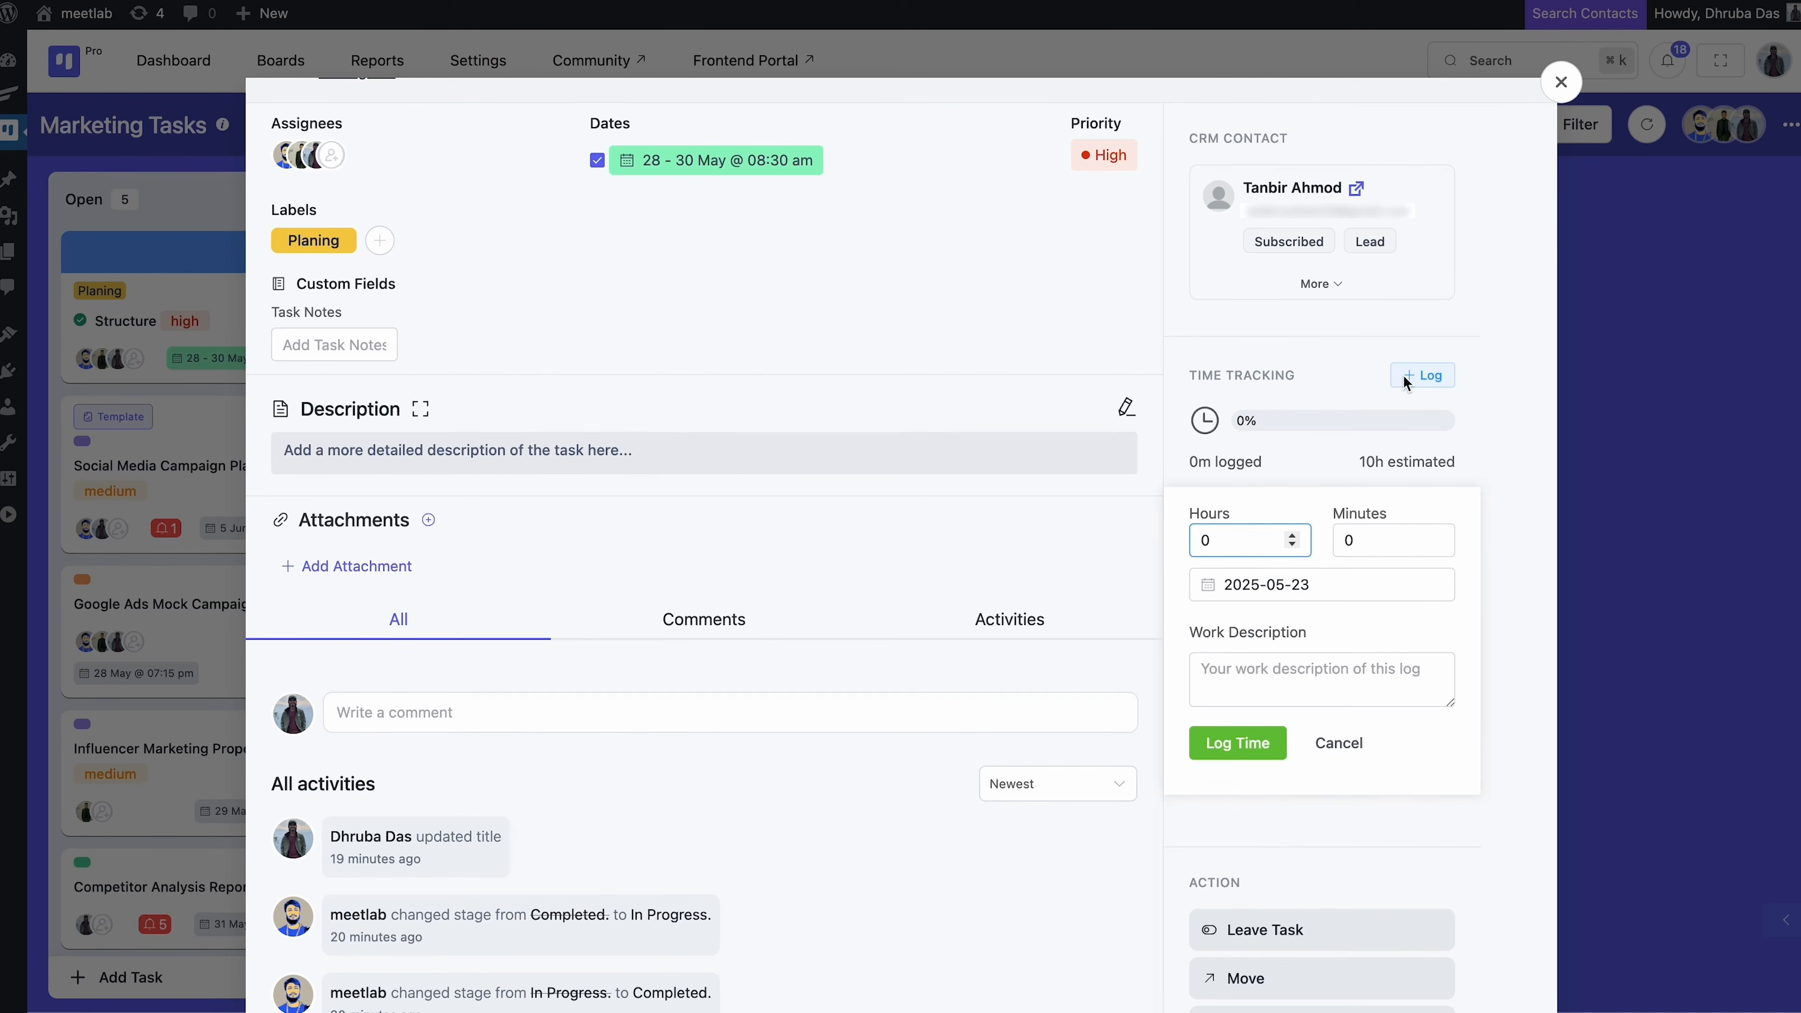
left_click(1292, 535)
left_click(1292, 535)
left_click(1292, 536)
left_click(1292, 536)
left_click(1292, 536)
left_click(1311, 584)
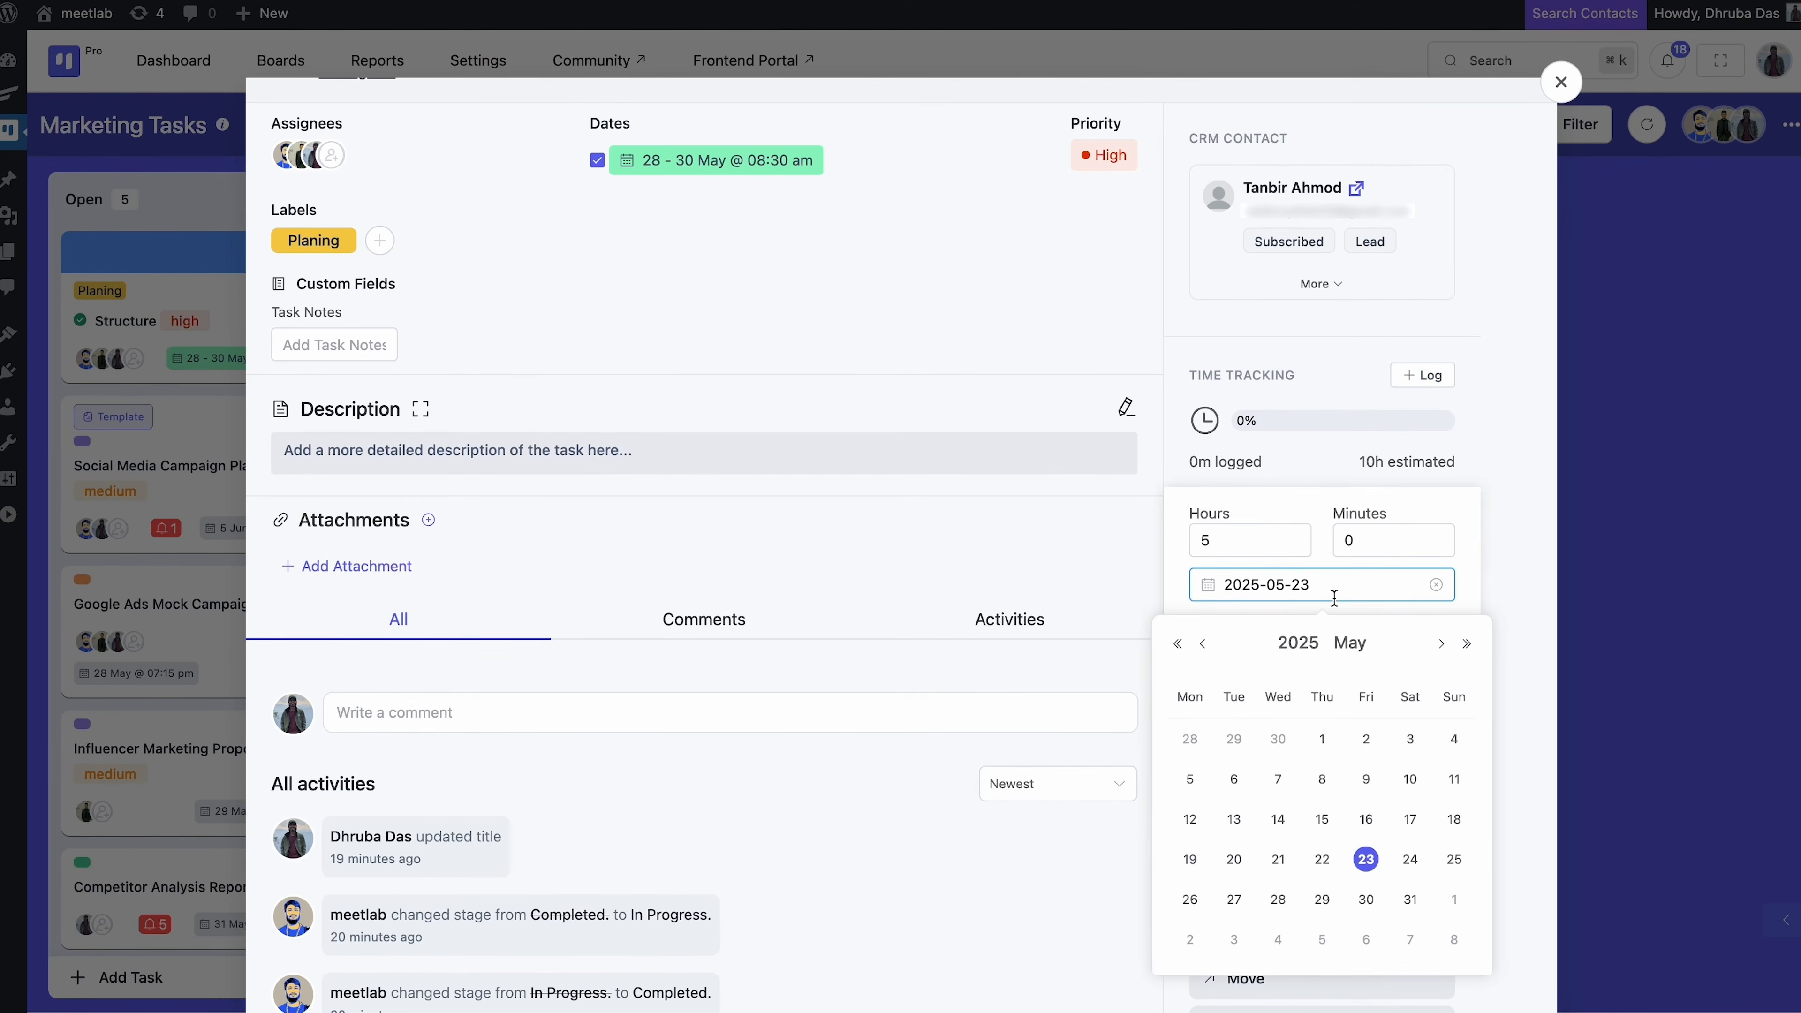
left_click(1190, 898)
left_click(1298, 681)
type("i will do i")
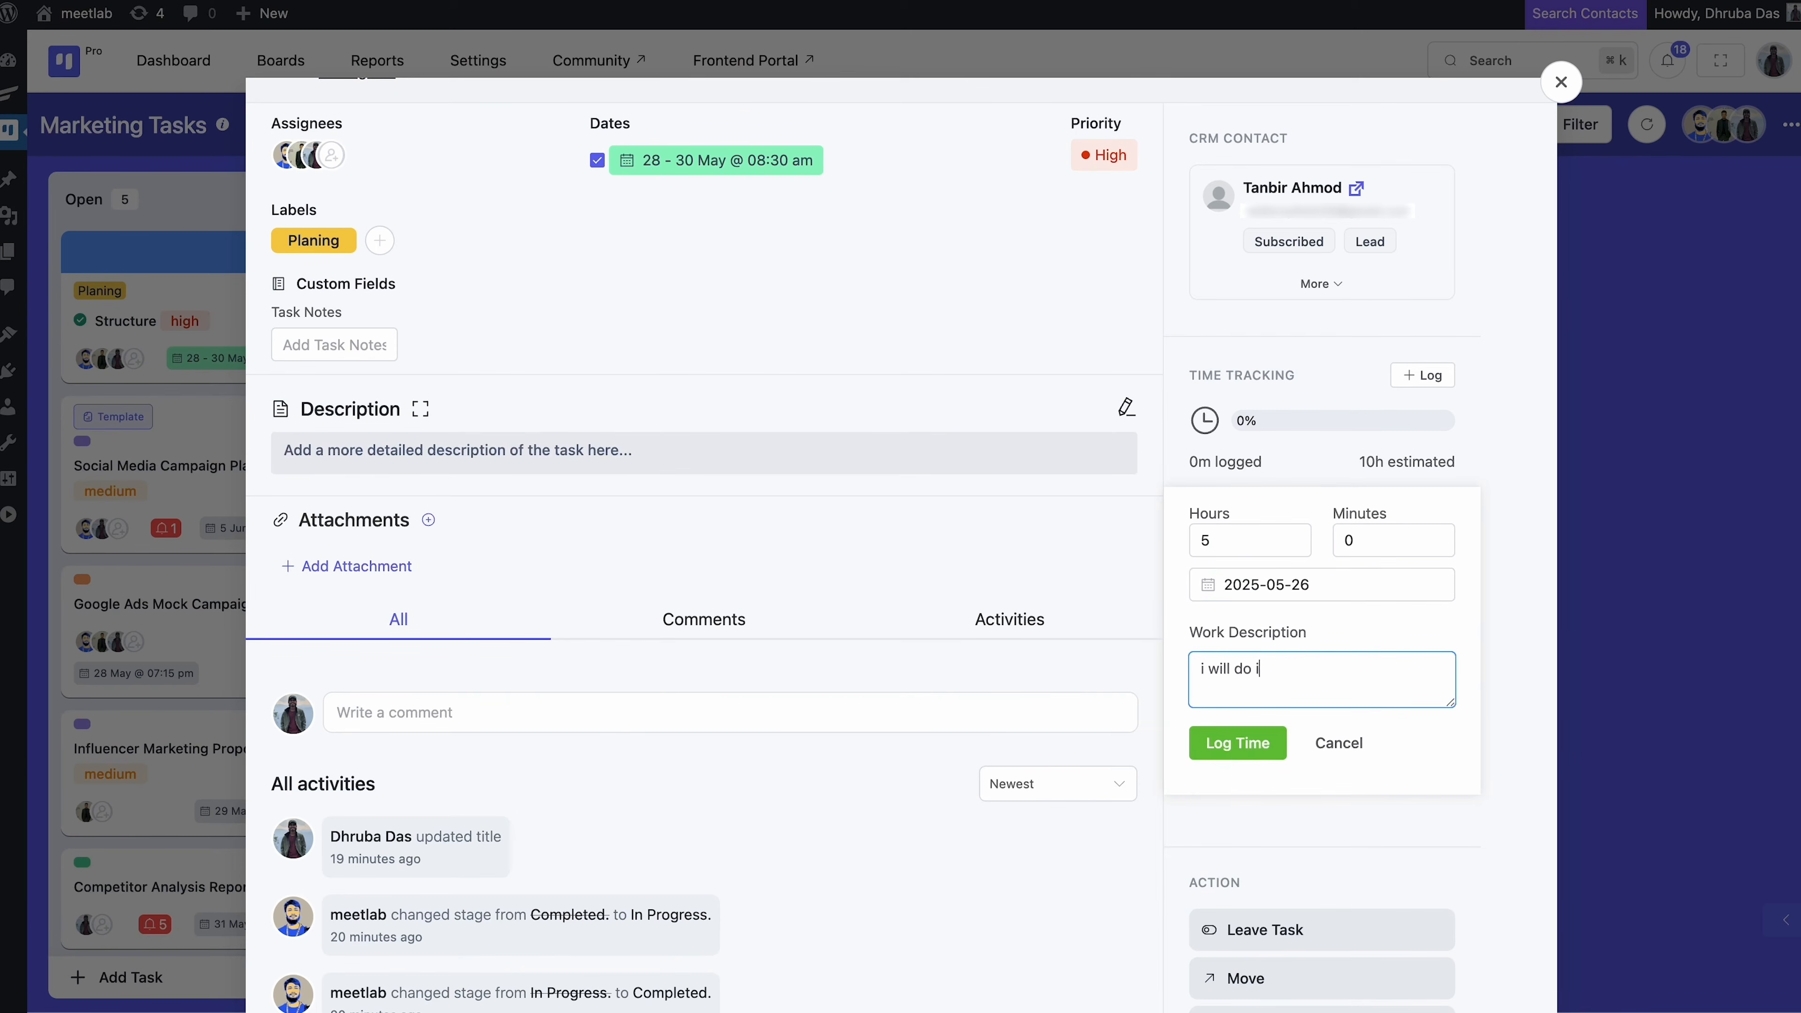
type("t within 30th may")
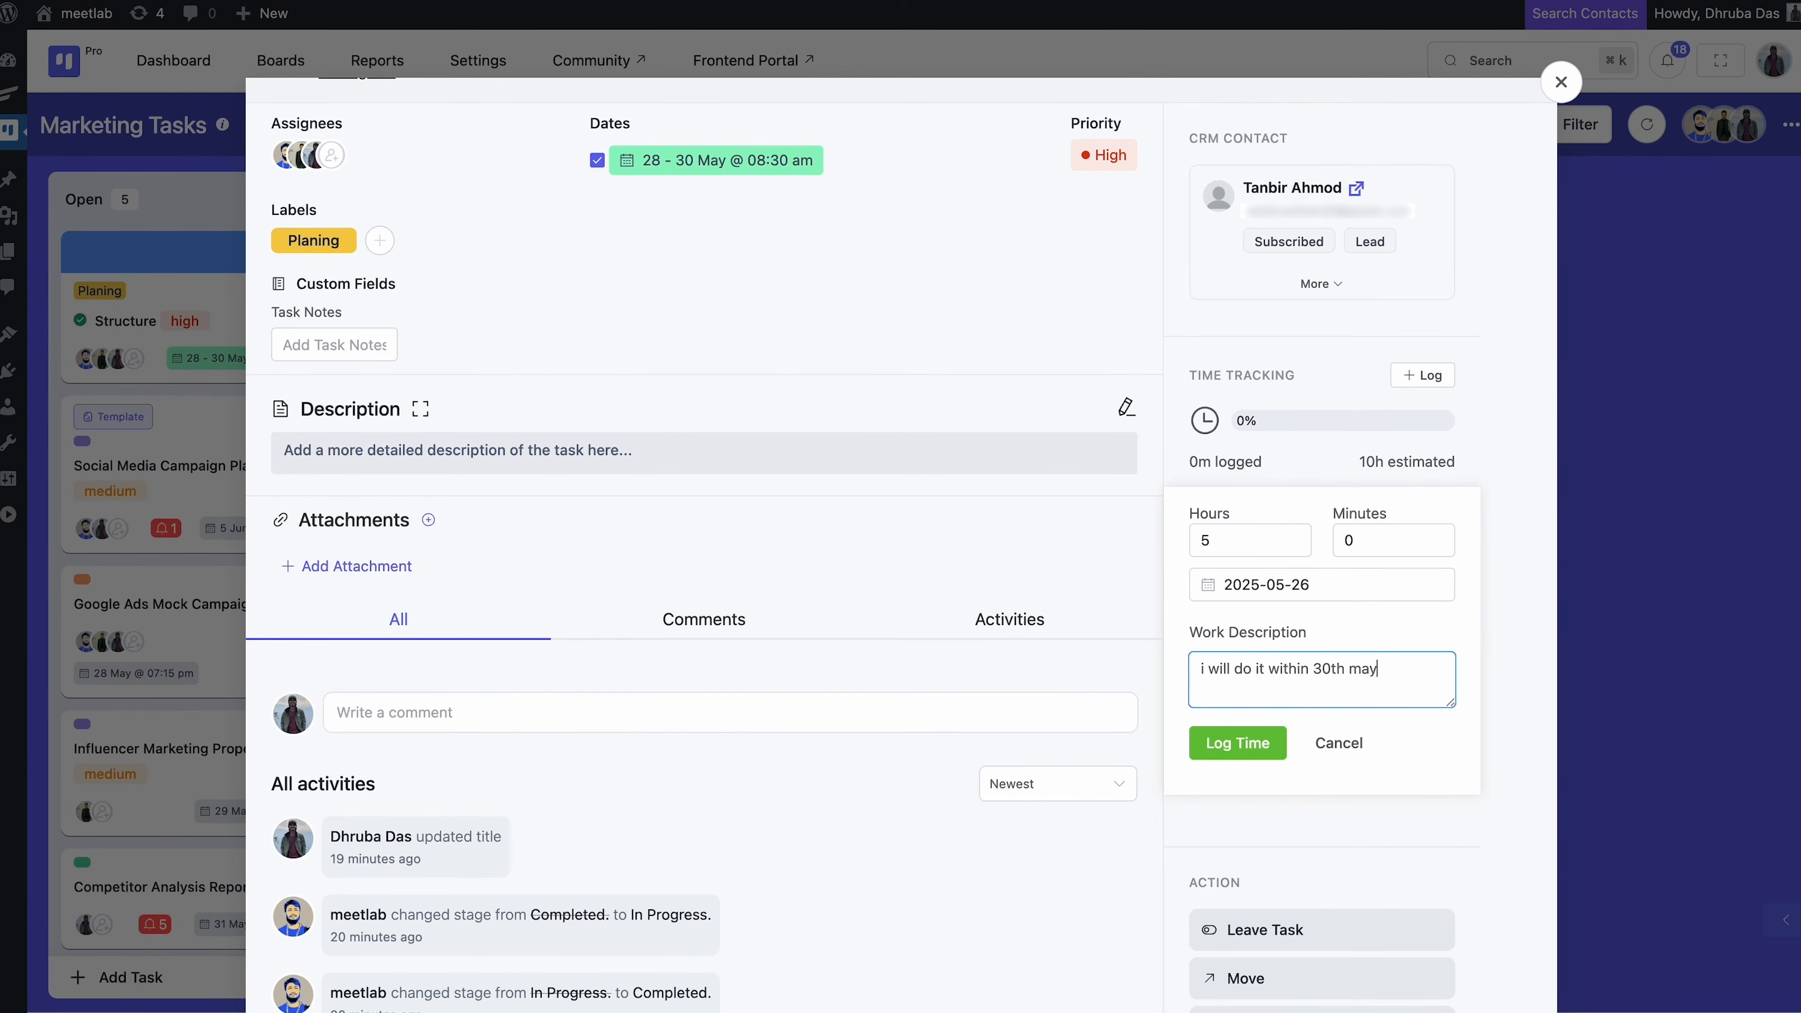
left_click(1248, 741)
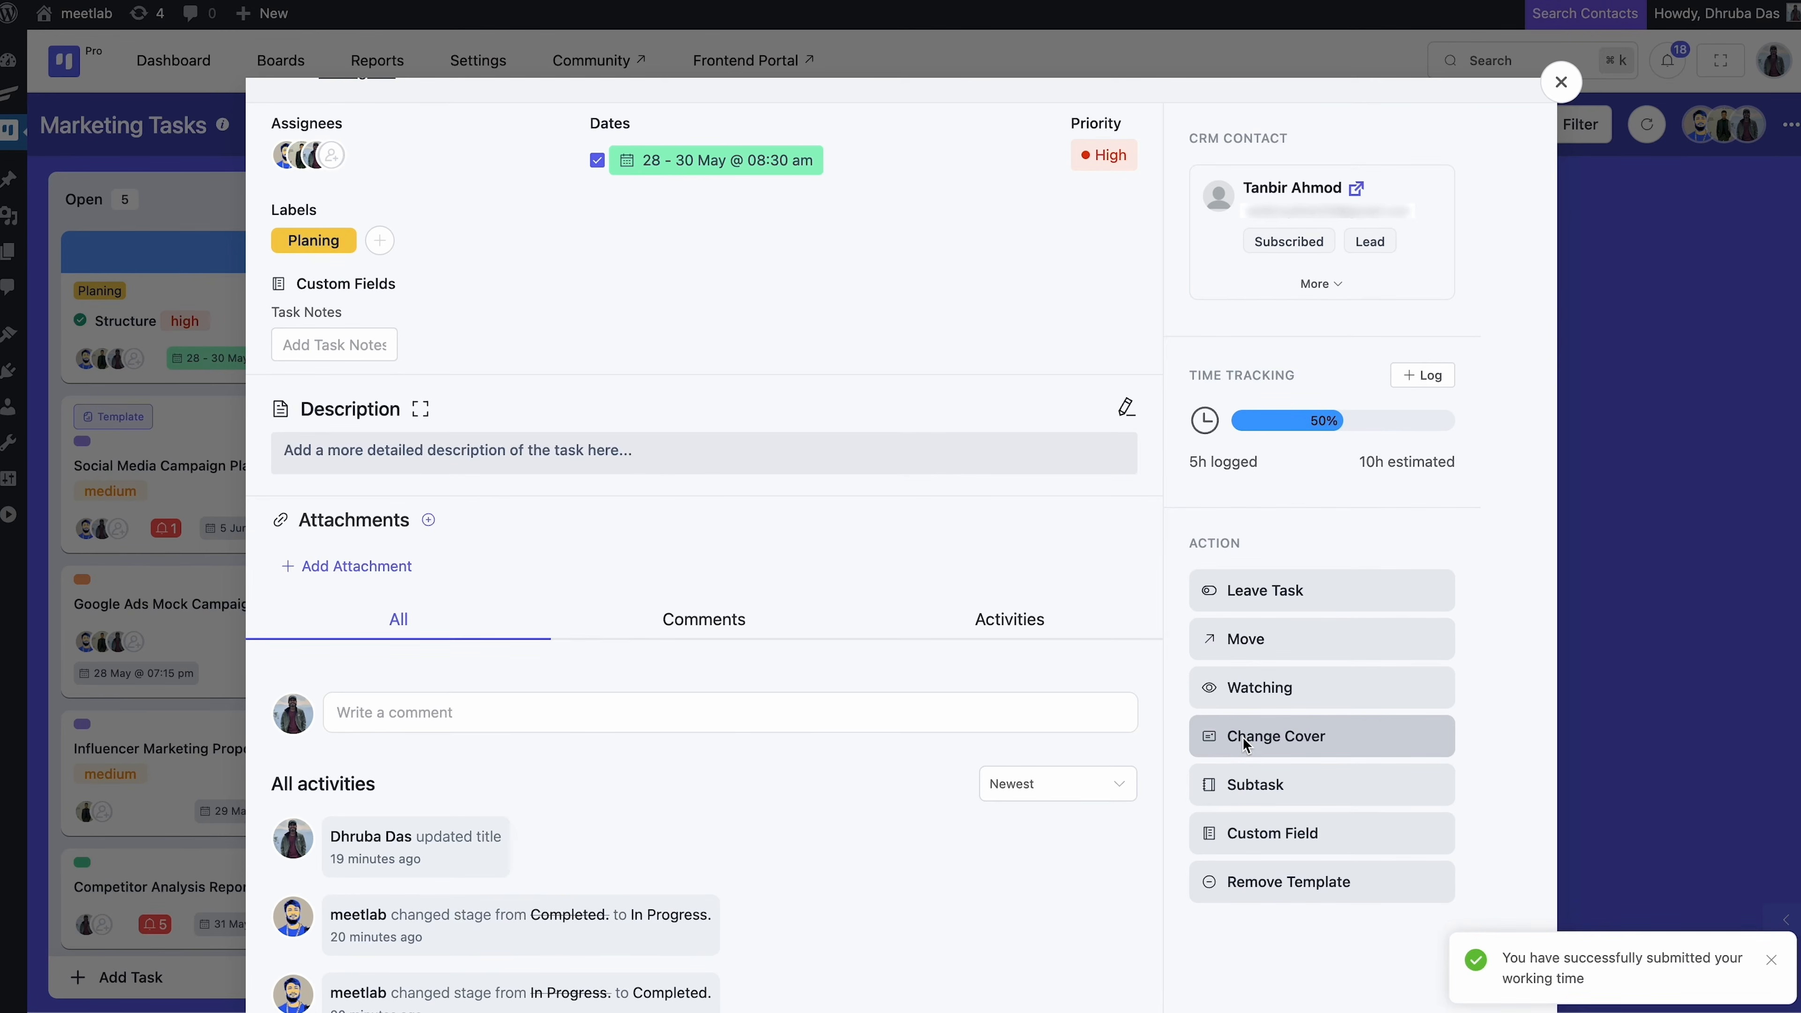
Log another 7-hour time entry on the task
left_click(1417, 383)
left_click(1291, 534)
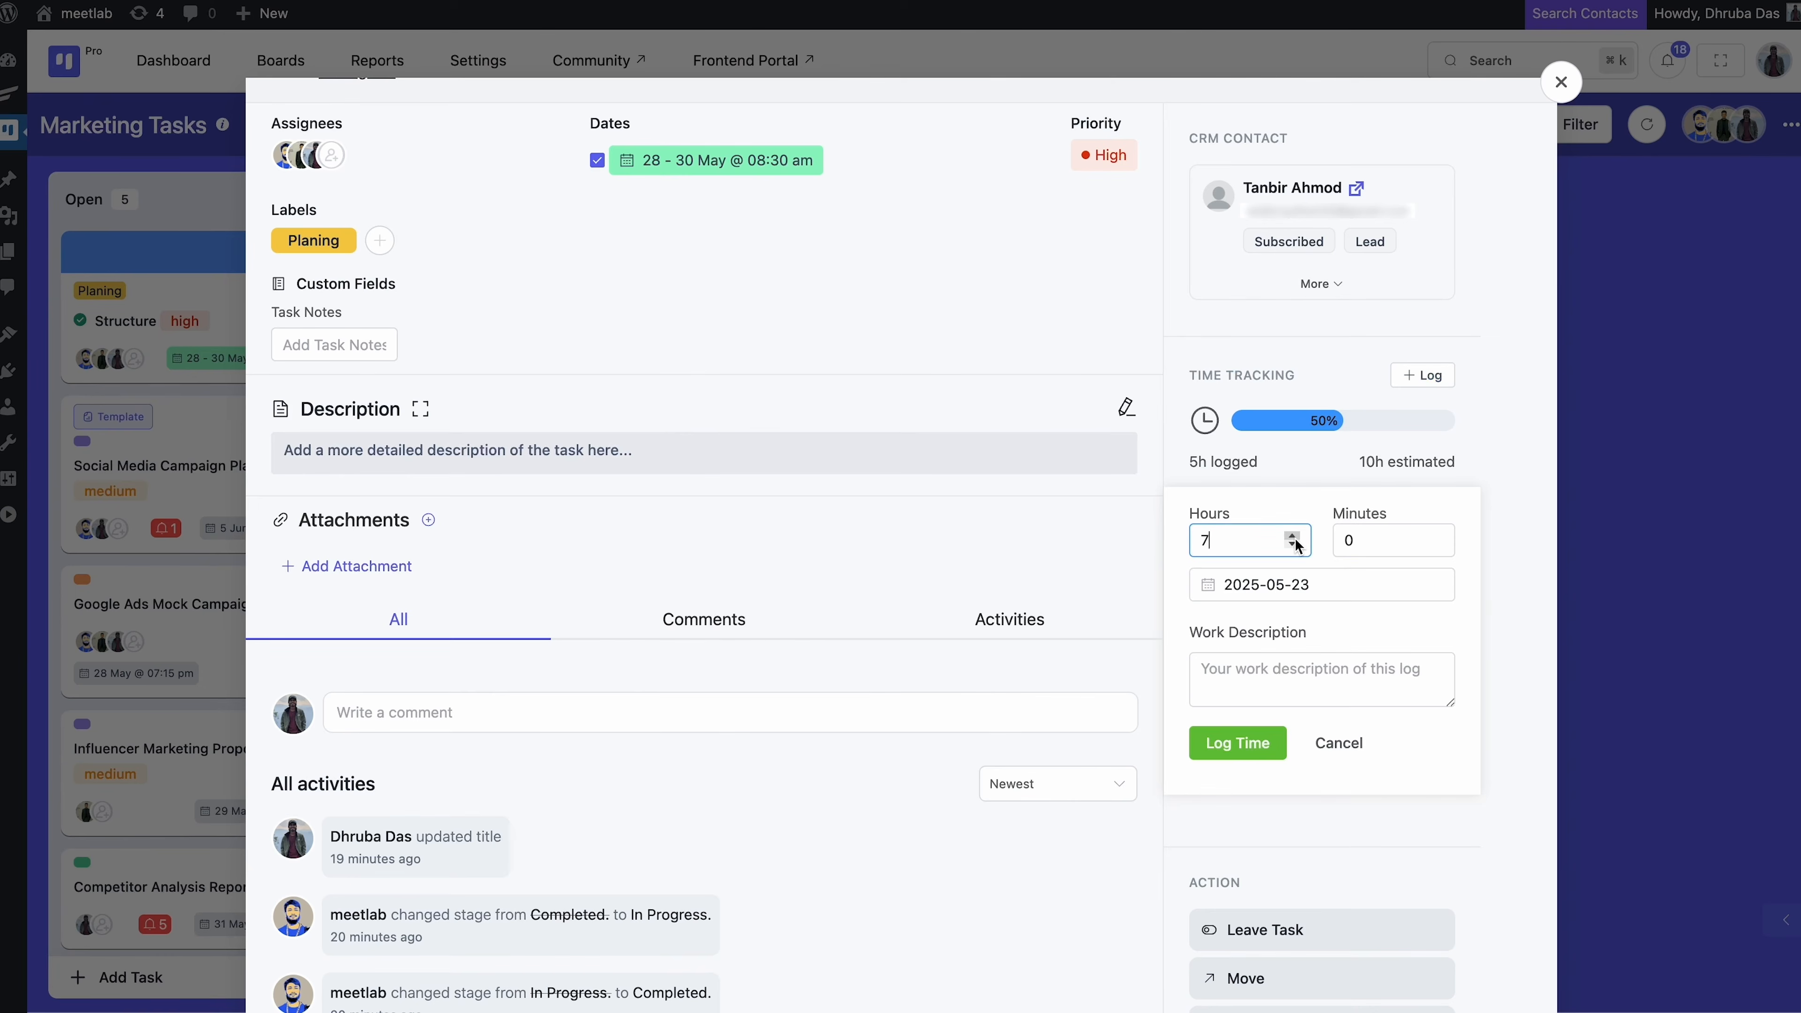
left_click(1233, 742)
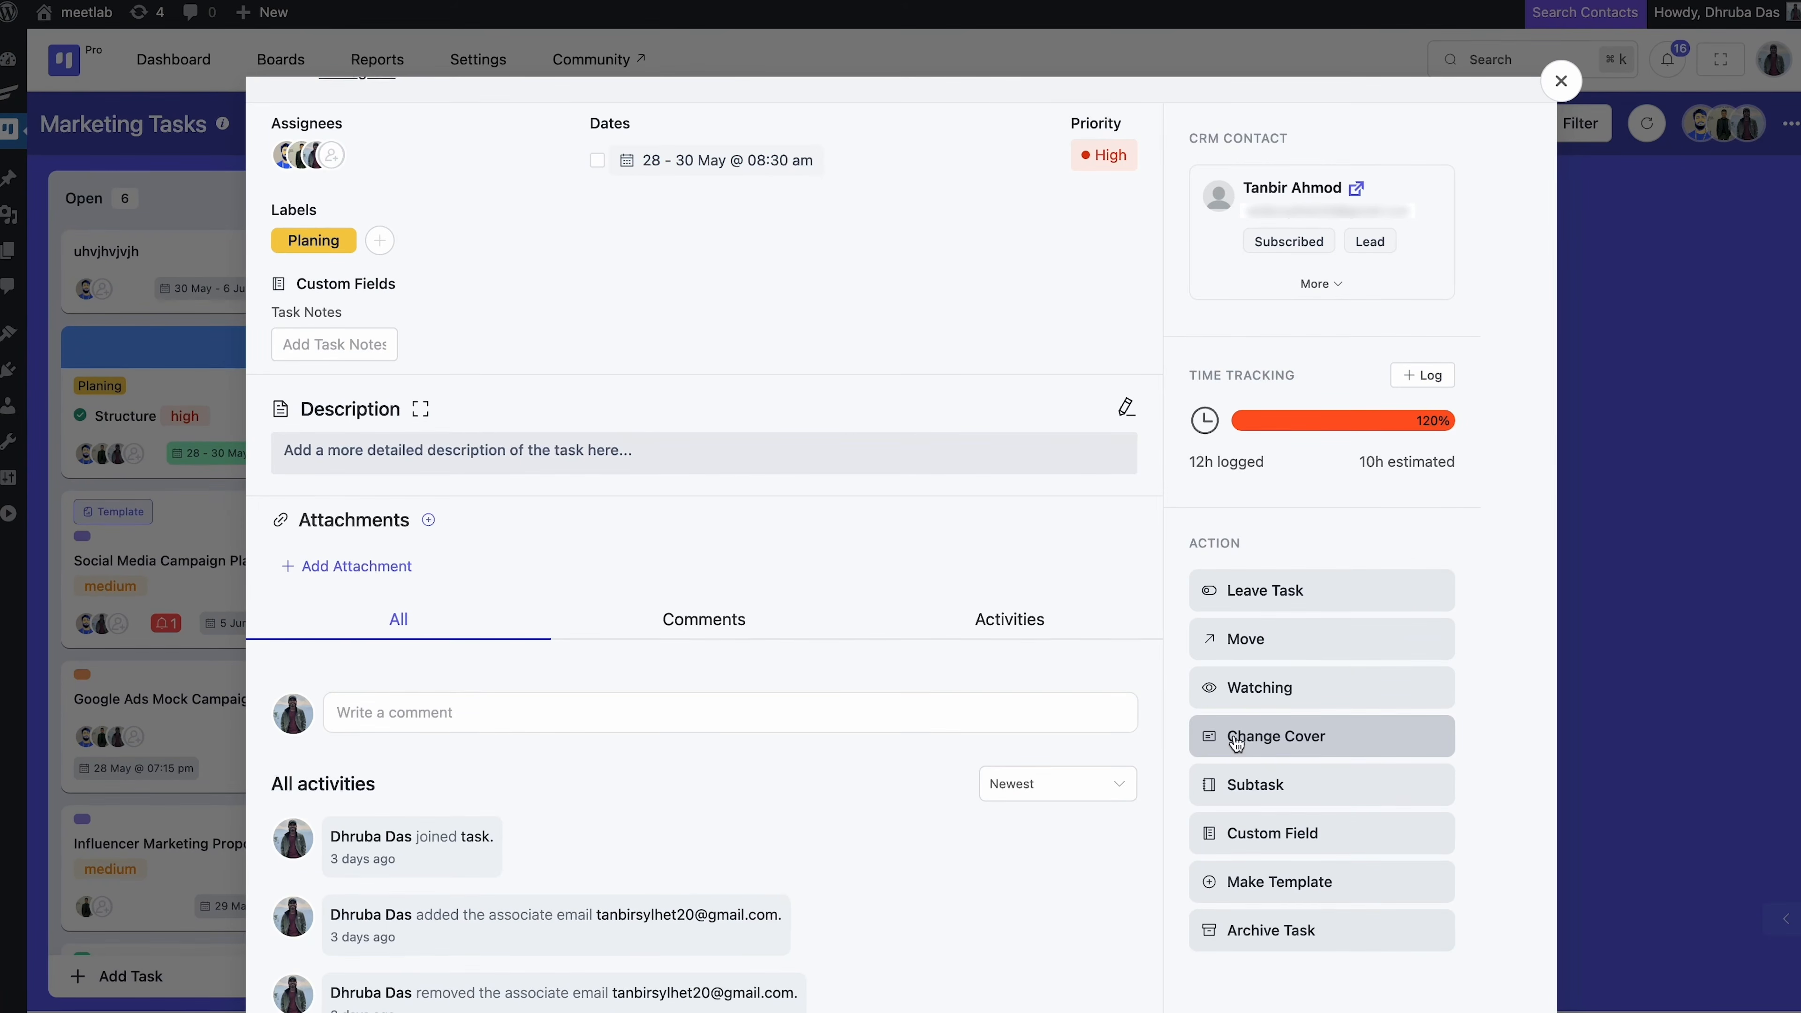
Create a subtask group titled 'Subtask' on the task
left_click(1248, 787)
left_click(1247, 656)
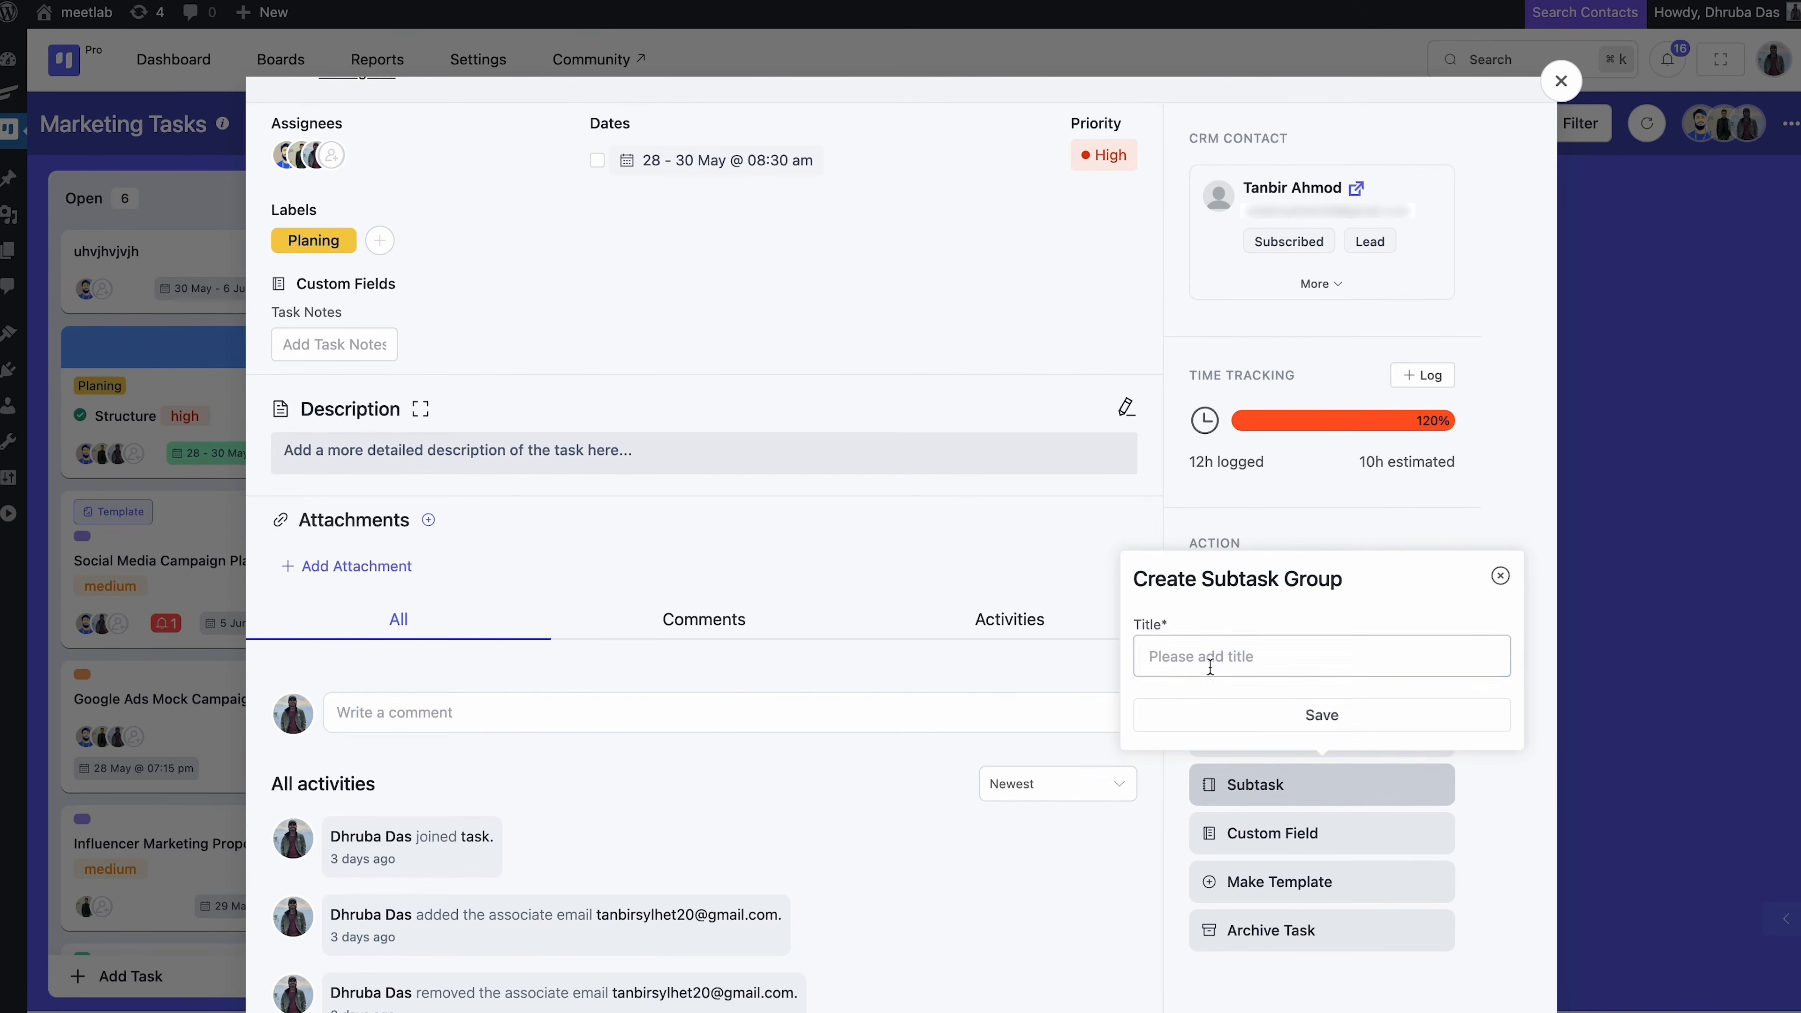
type("Subtask")
left_click(1287, 714)
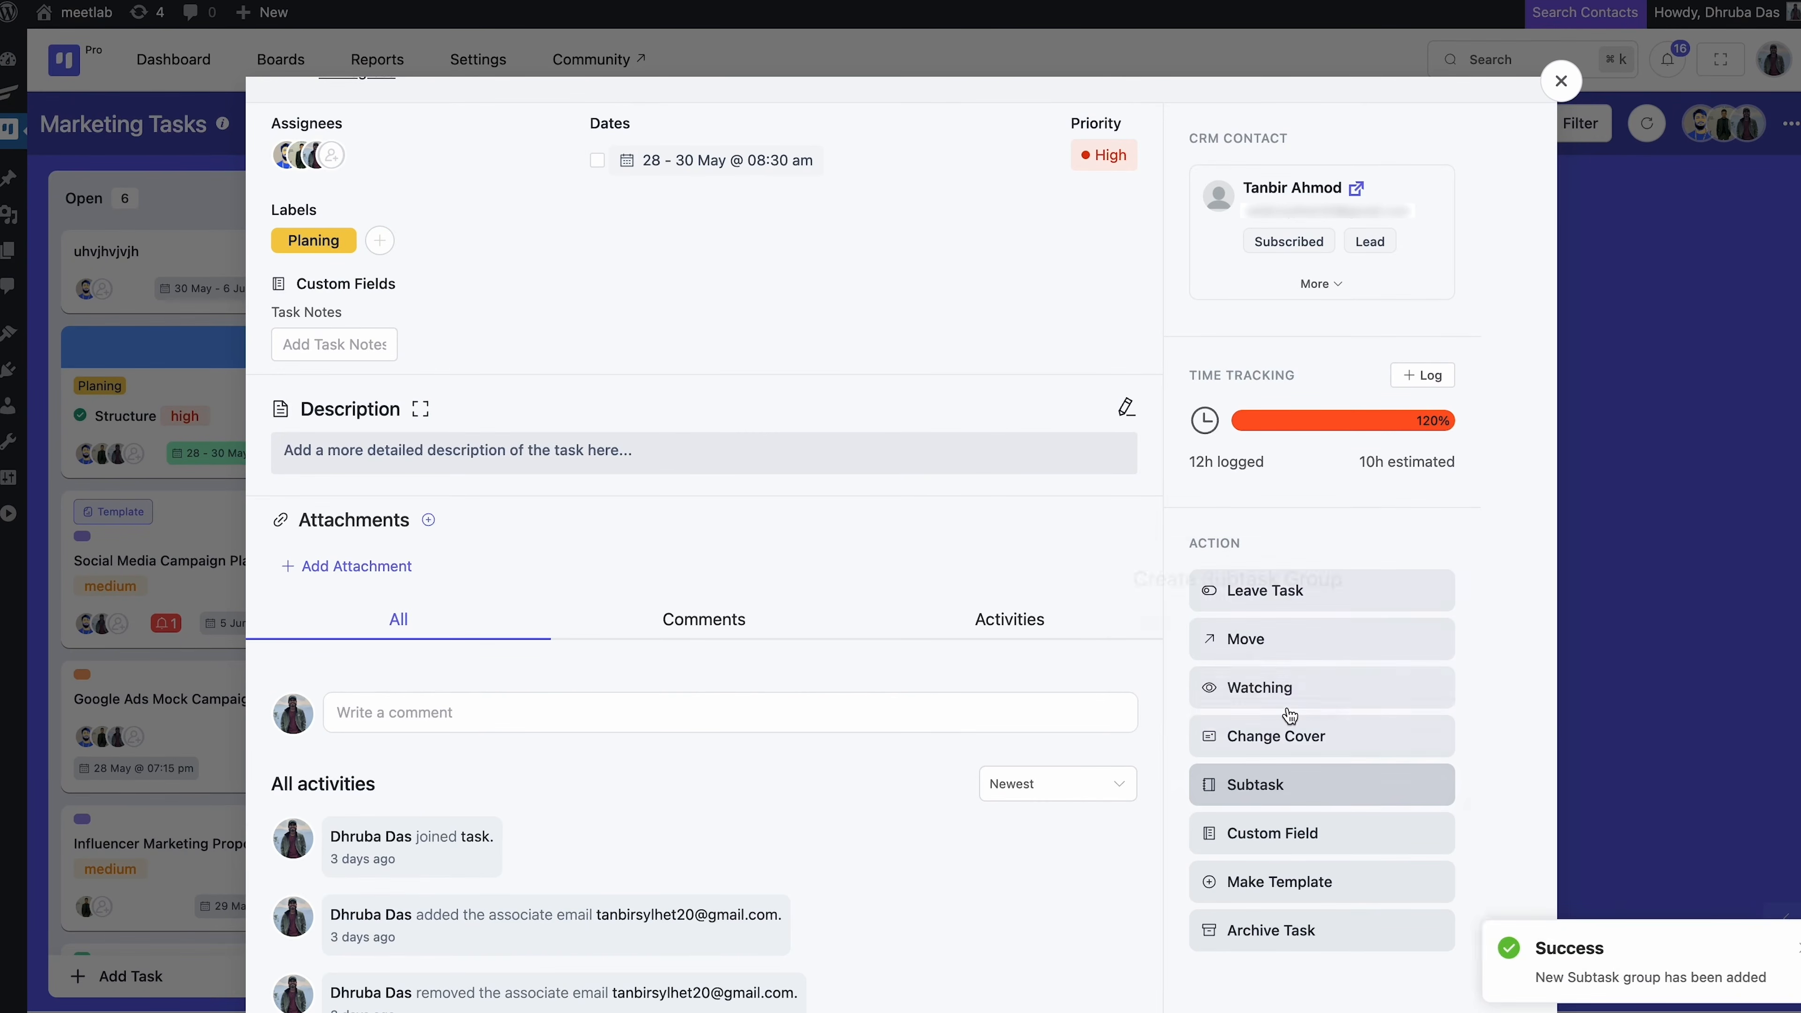
Add an 'Extra Time' subtask dated 4 Jun to 26 Jun
left_click(347, 647)
type("E")
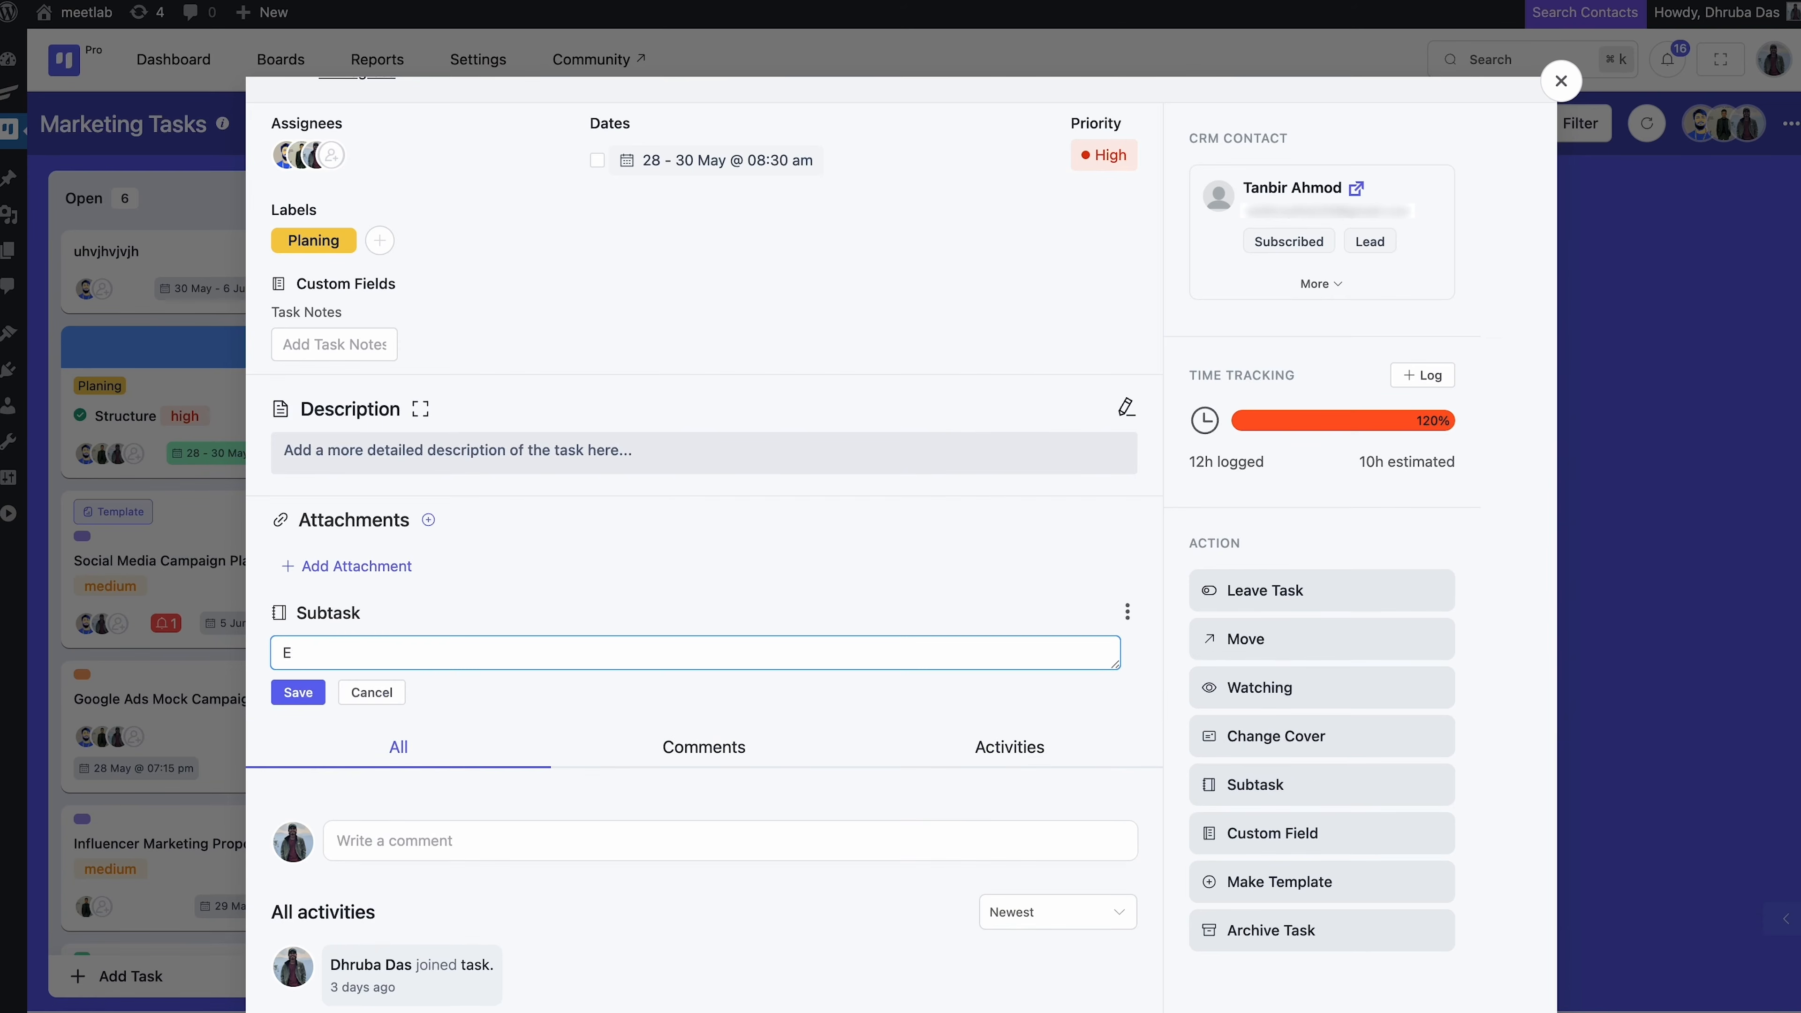
type("xtra Time")
left_click(309, 689)
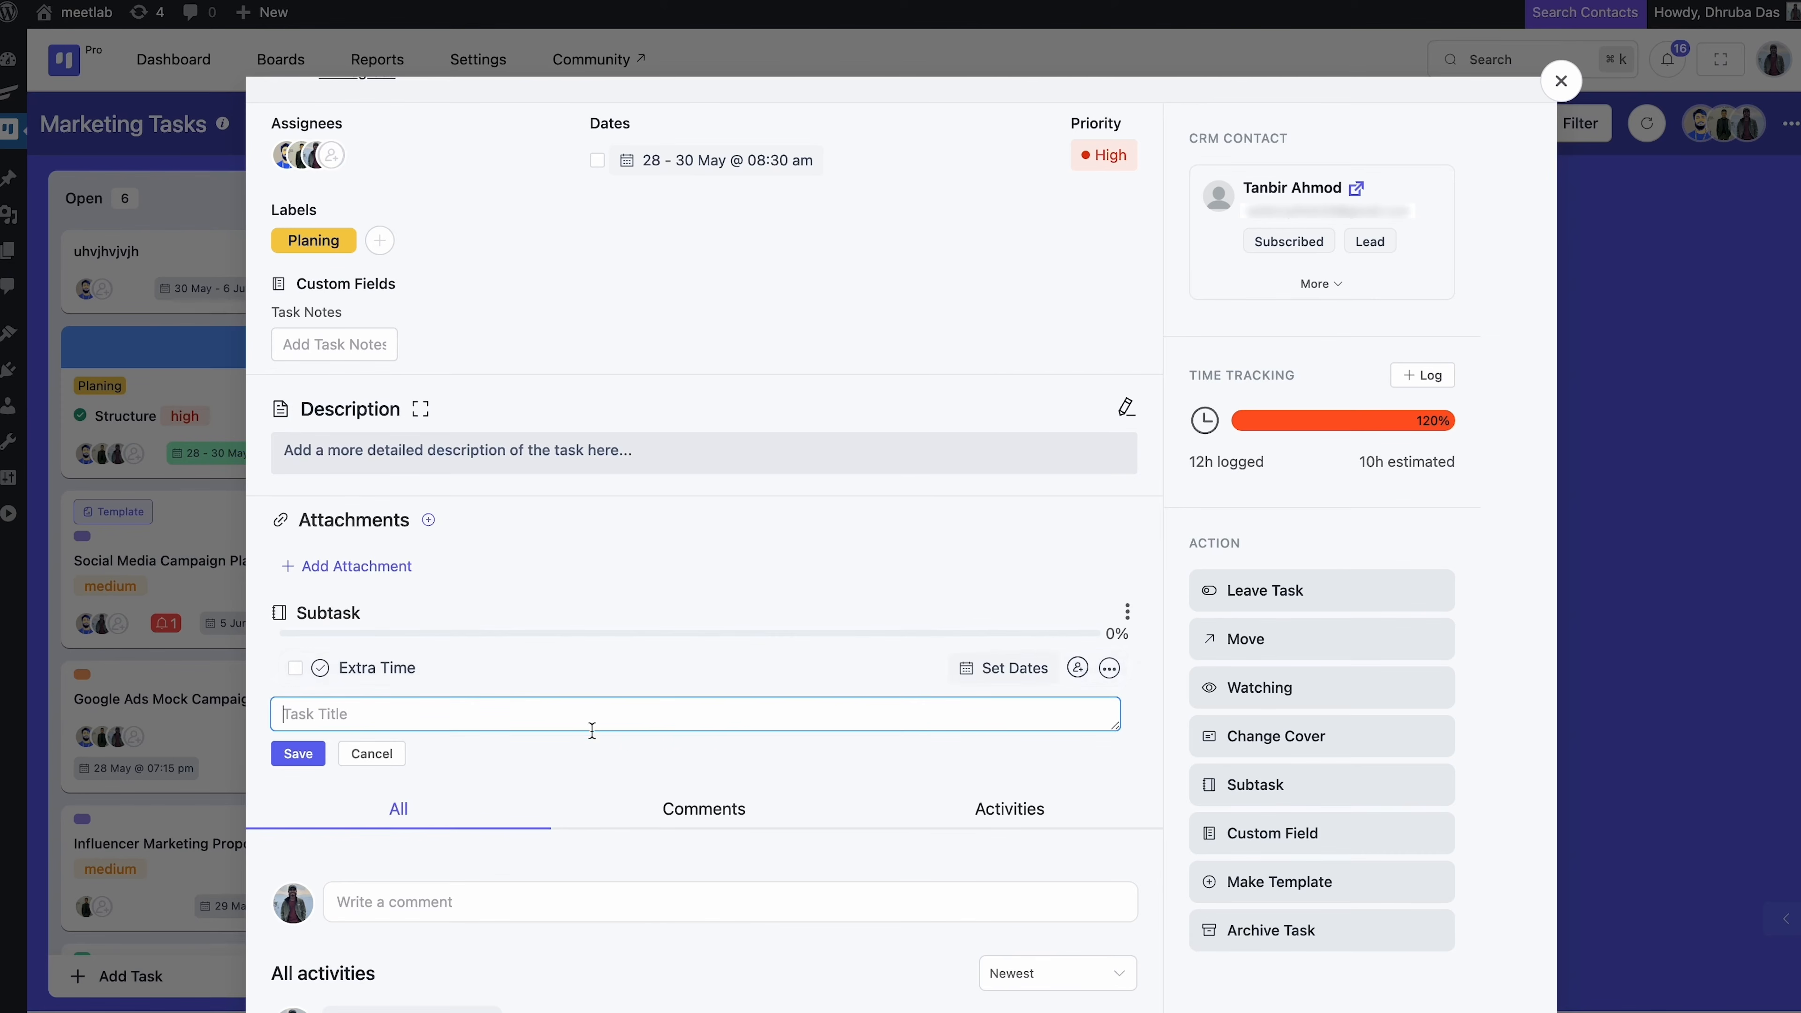
left_click(1010, 670)
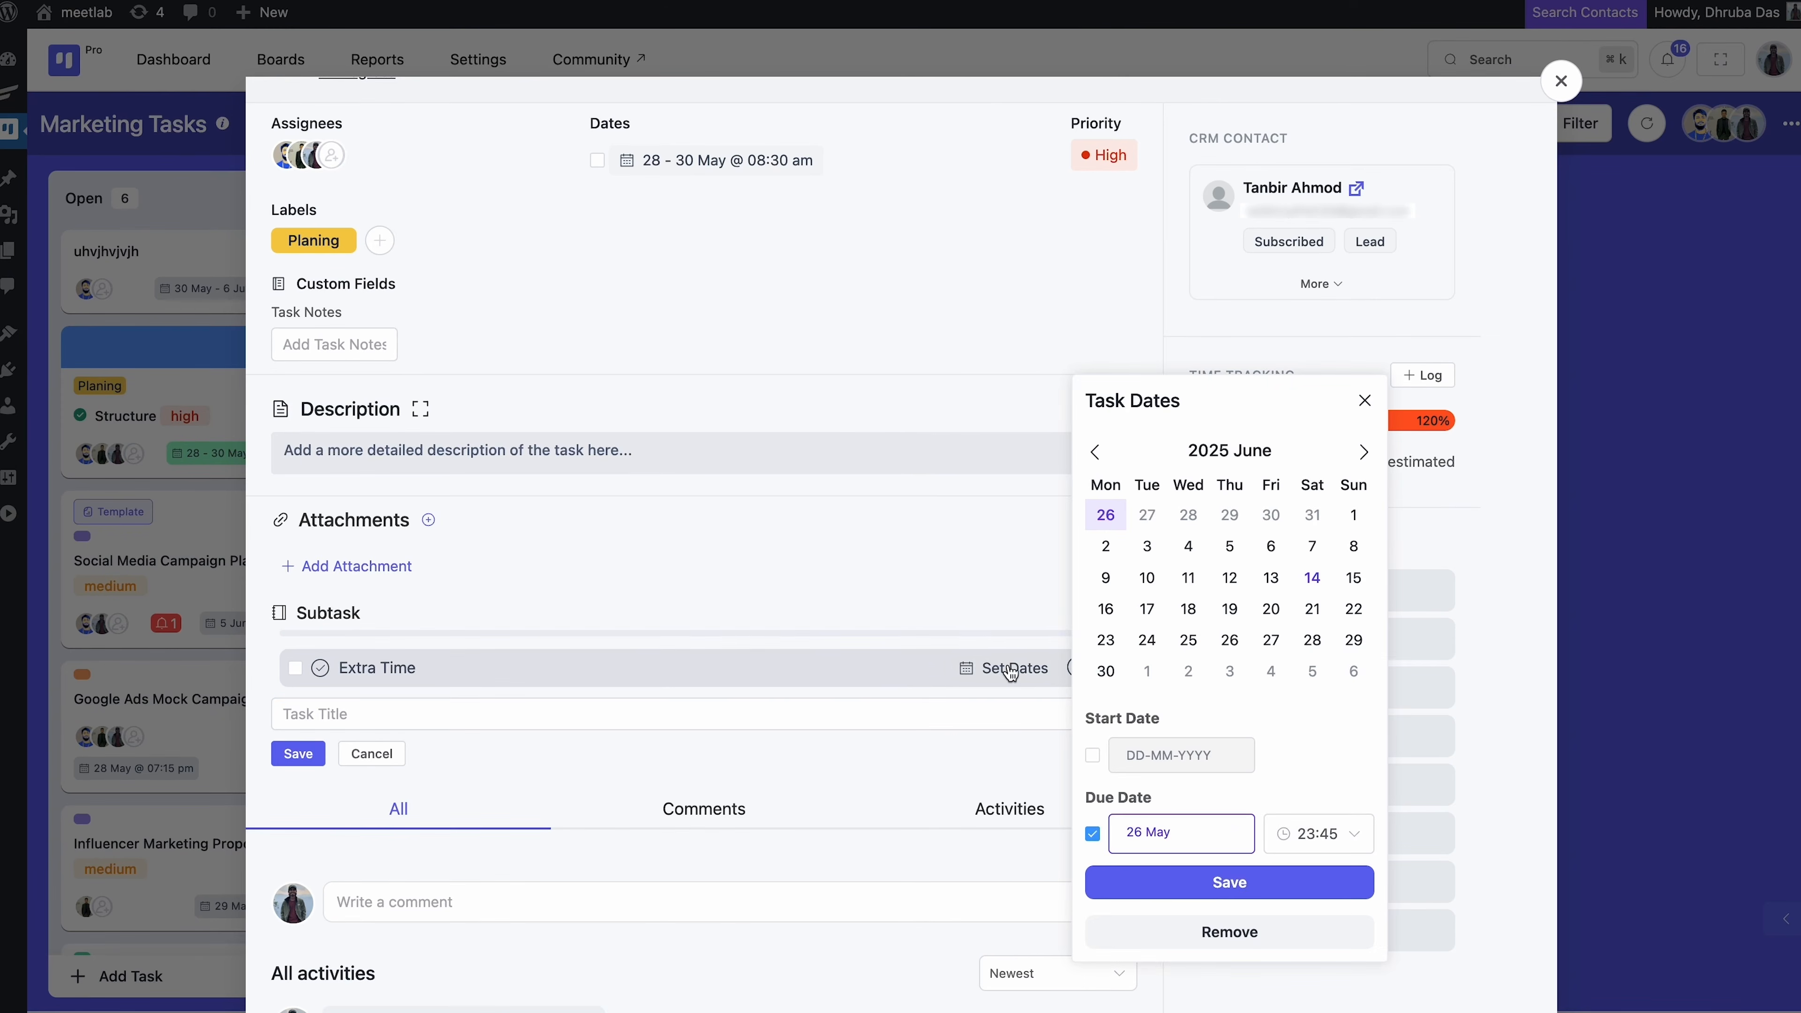
left_click(1092, 754)
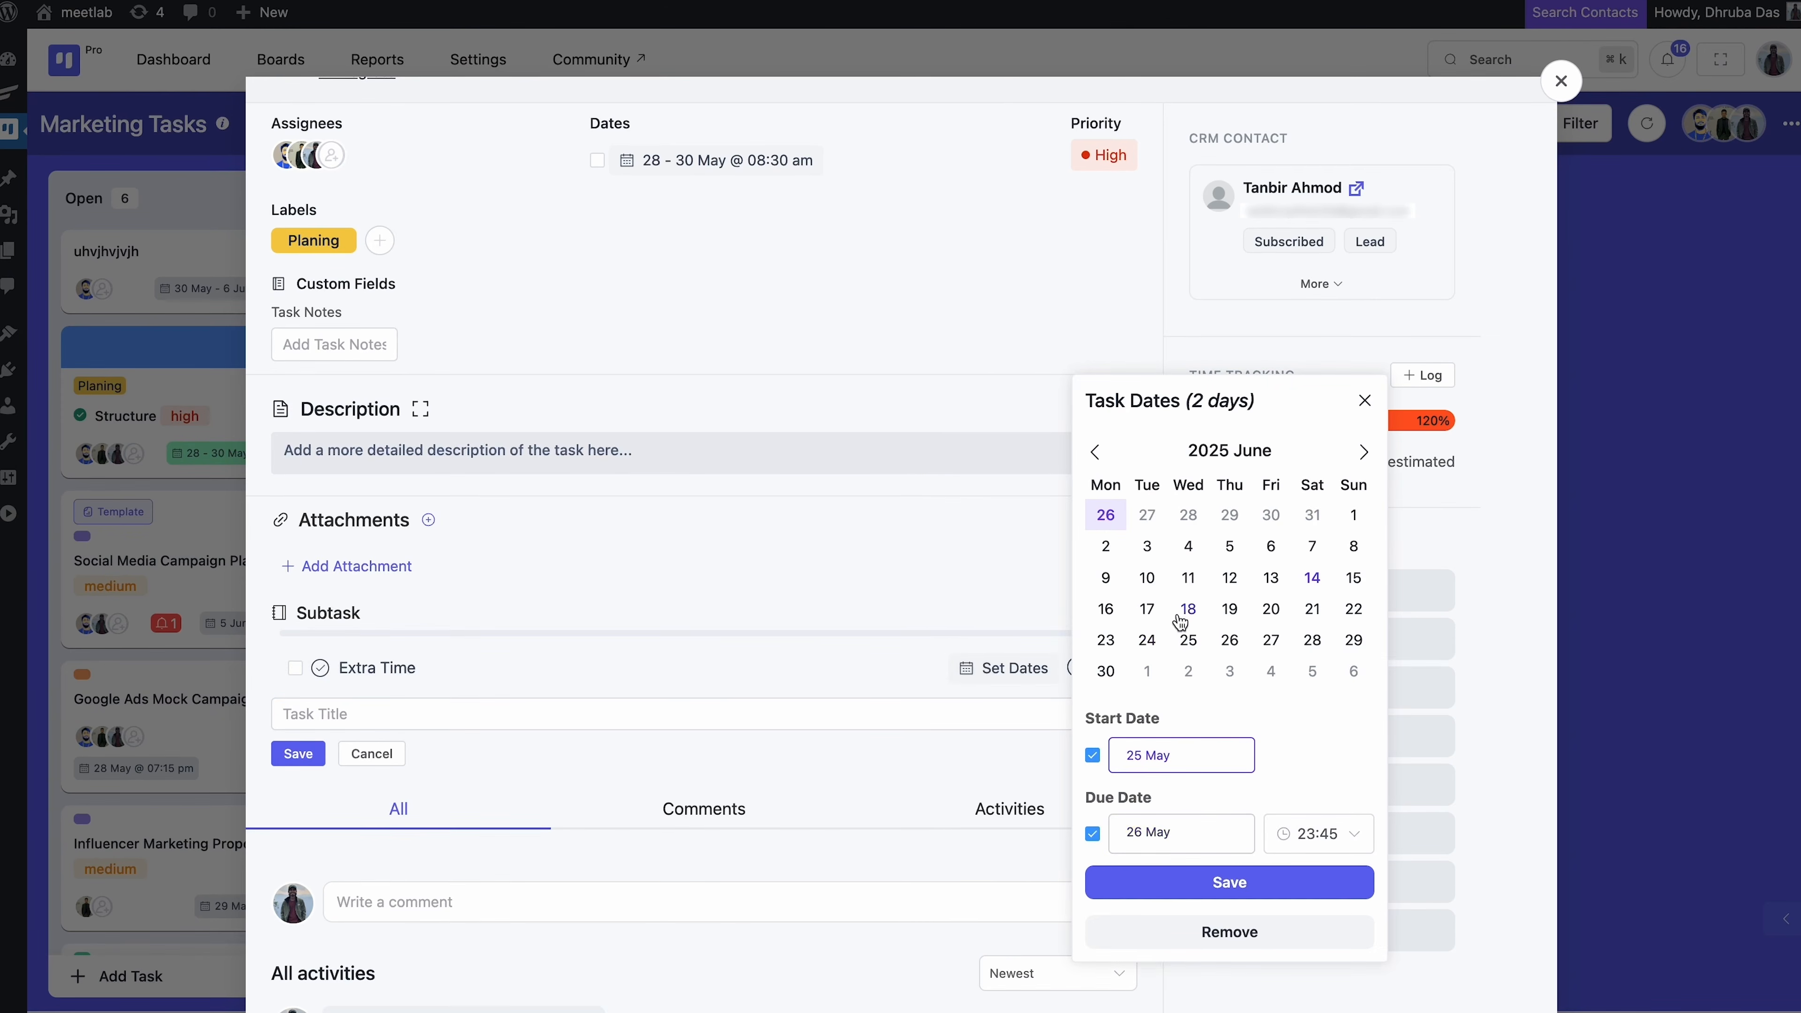
left_click(1189, 551)
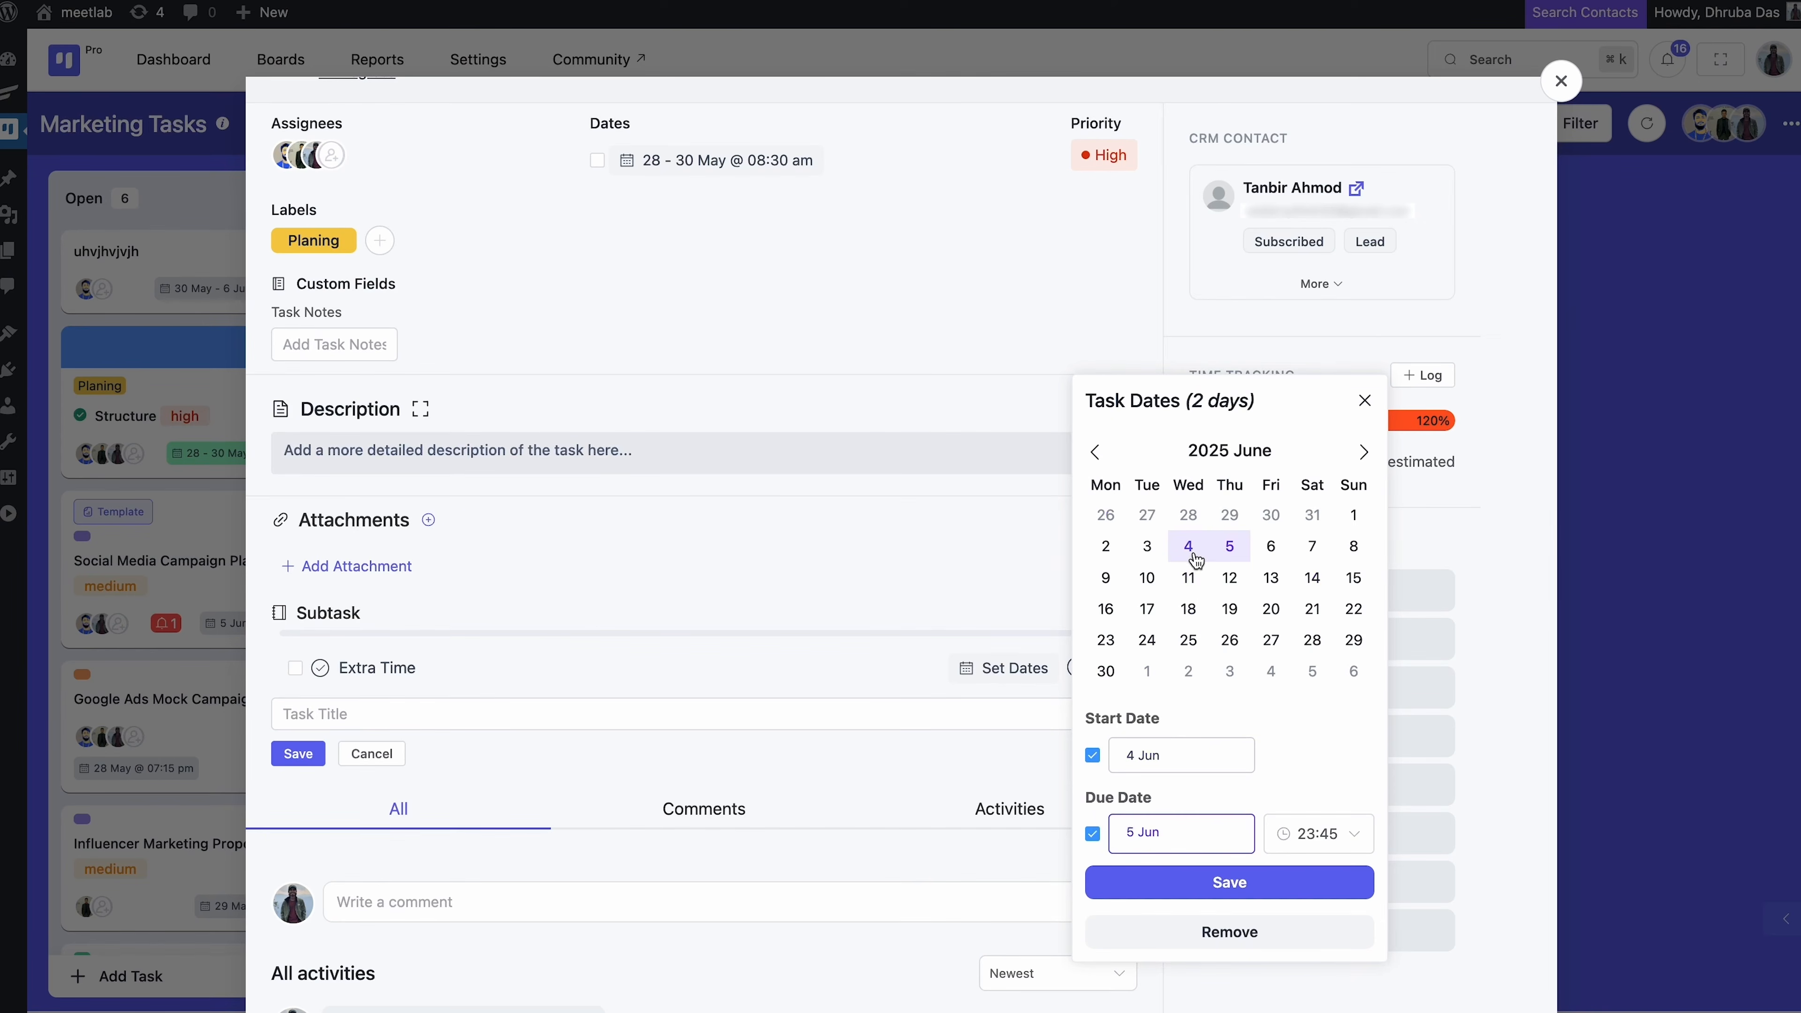
left_click(1232, 639)
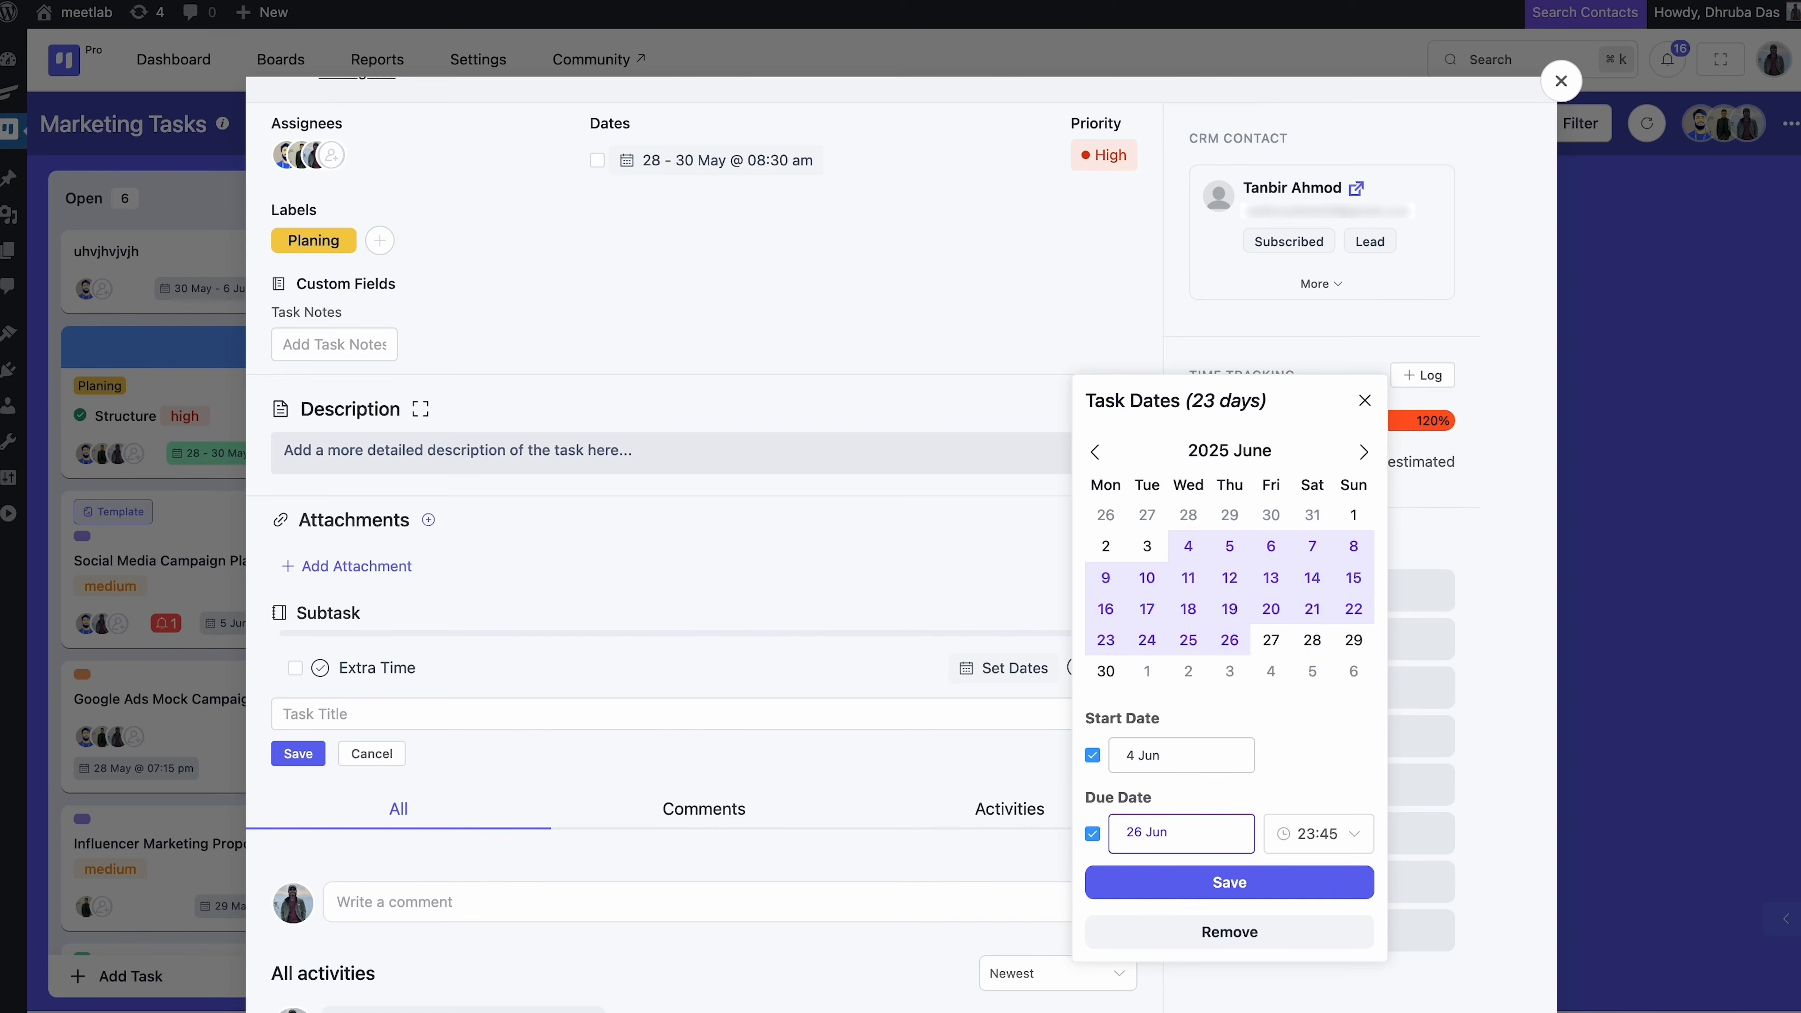
left_click(1239, 876)
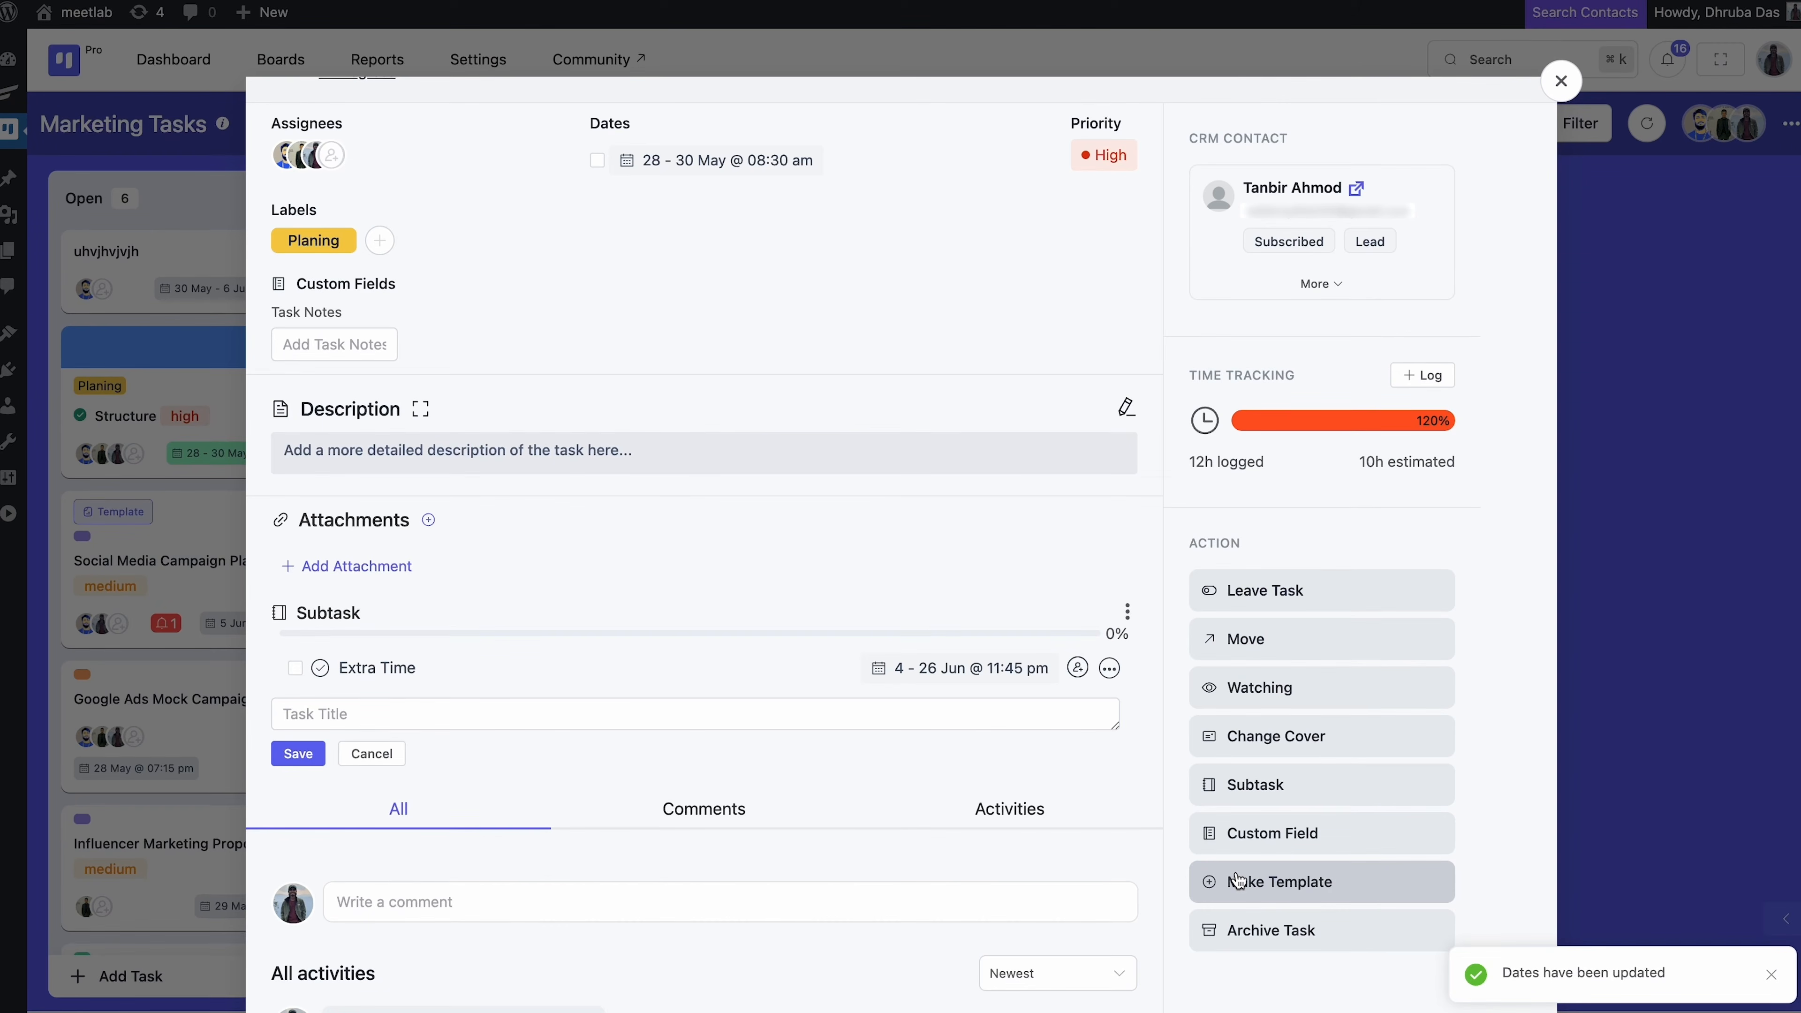
Mark Extra Time done, convert it to a standalone task, then go to Reports
left_click(295, 667)
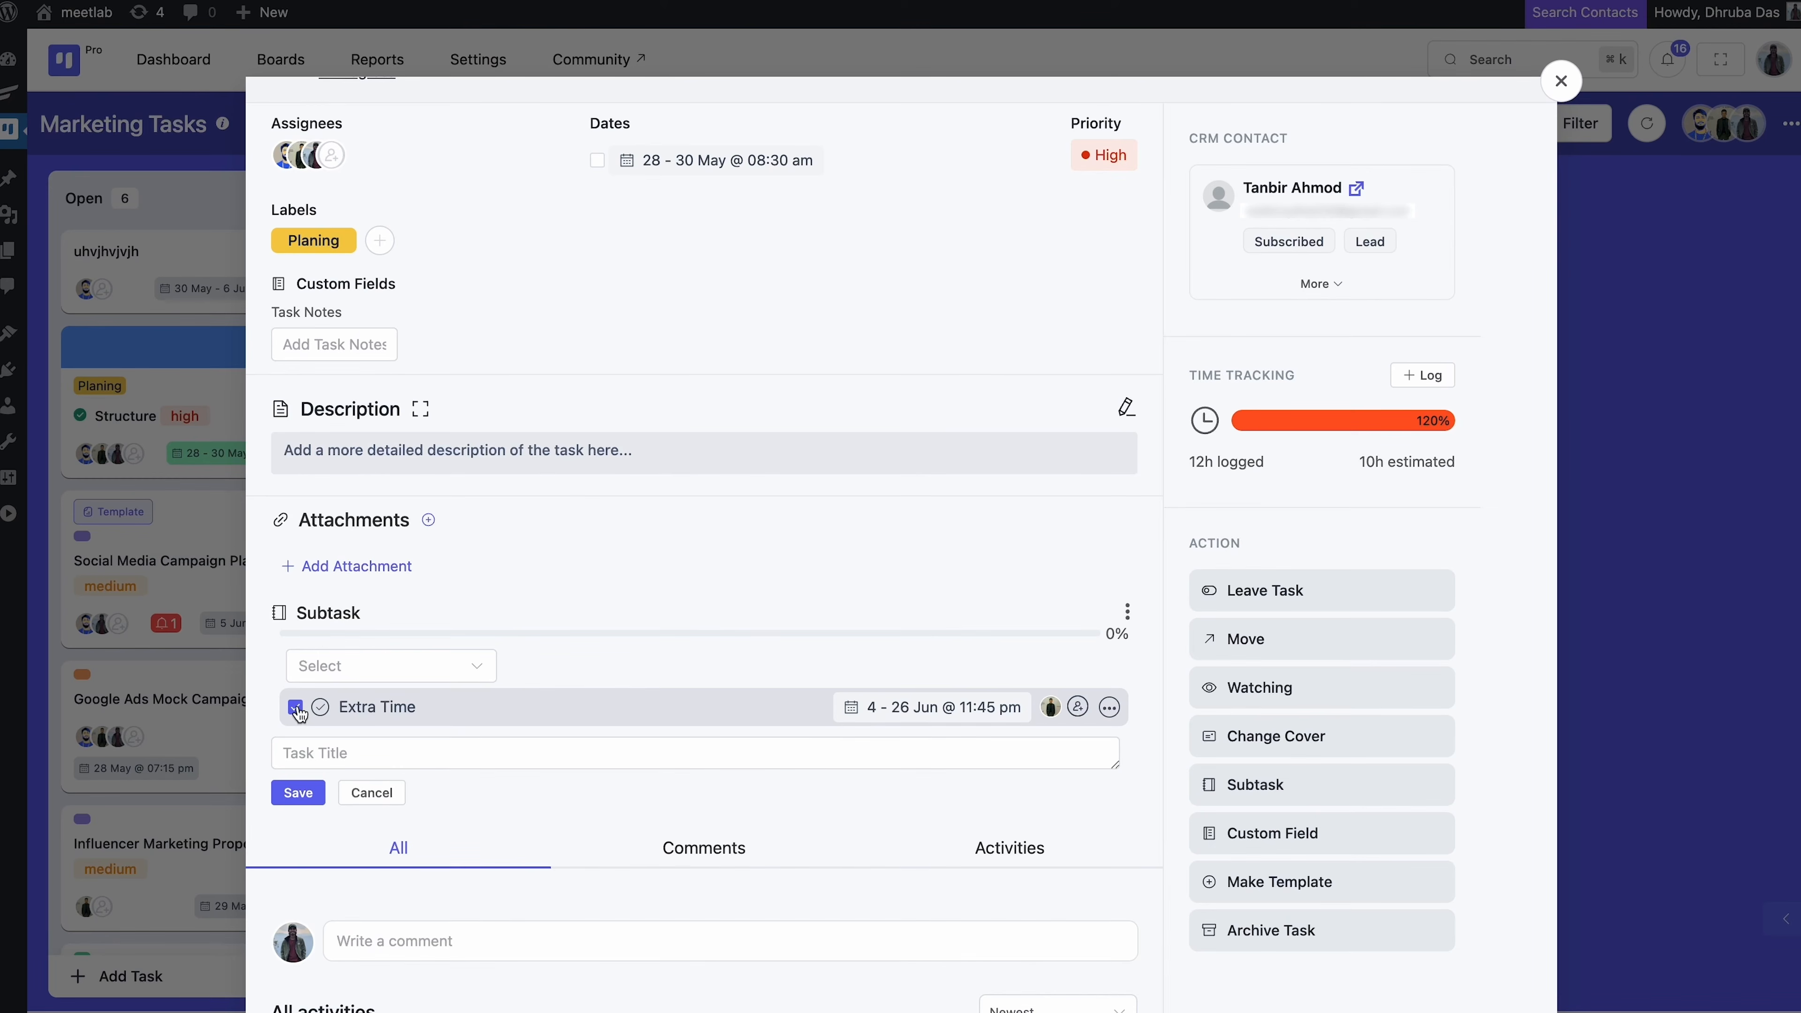
left_click(1109, 710)
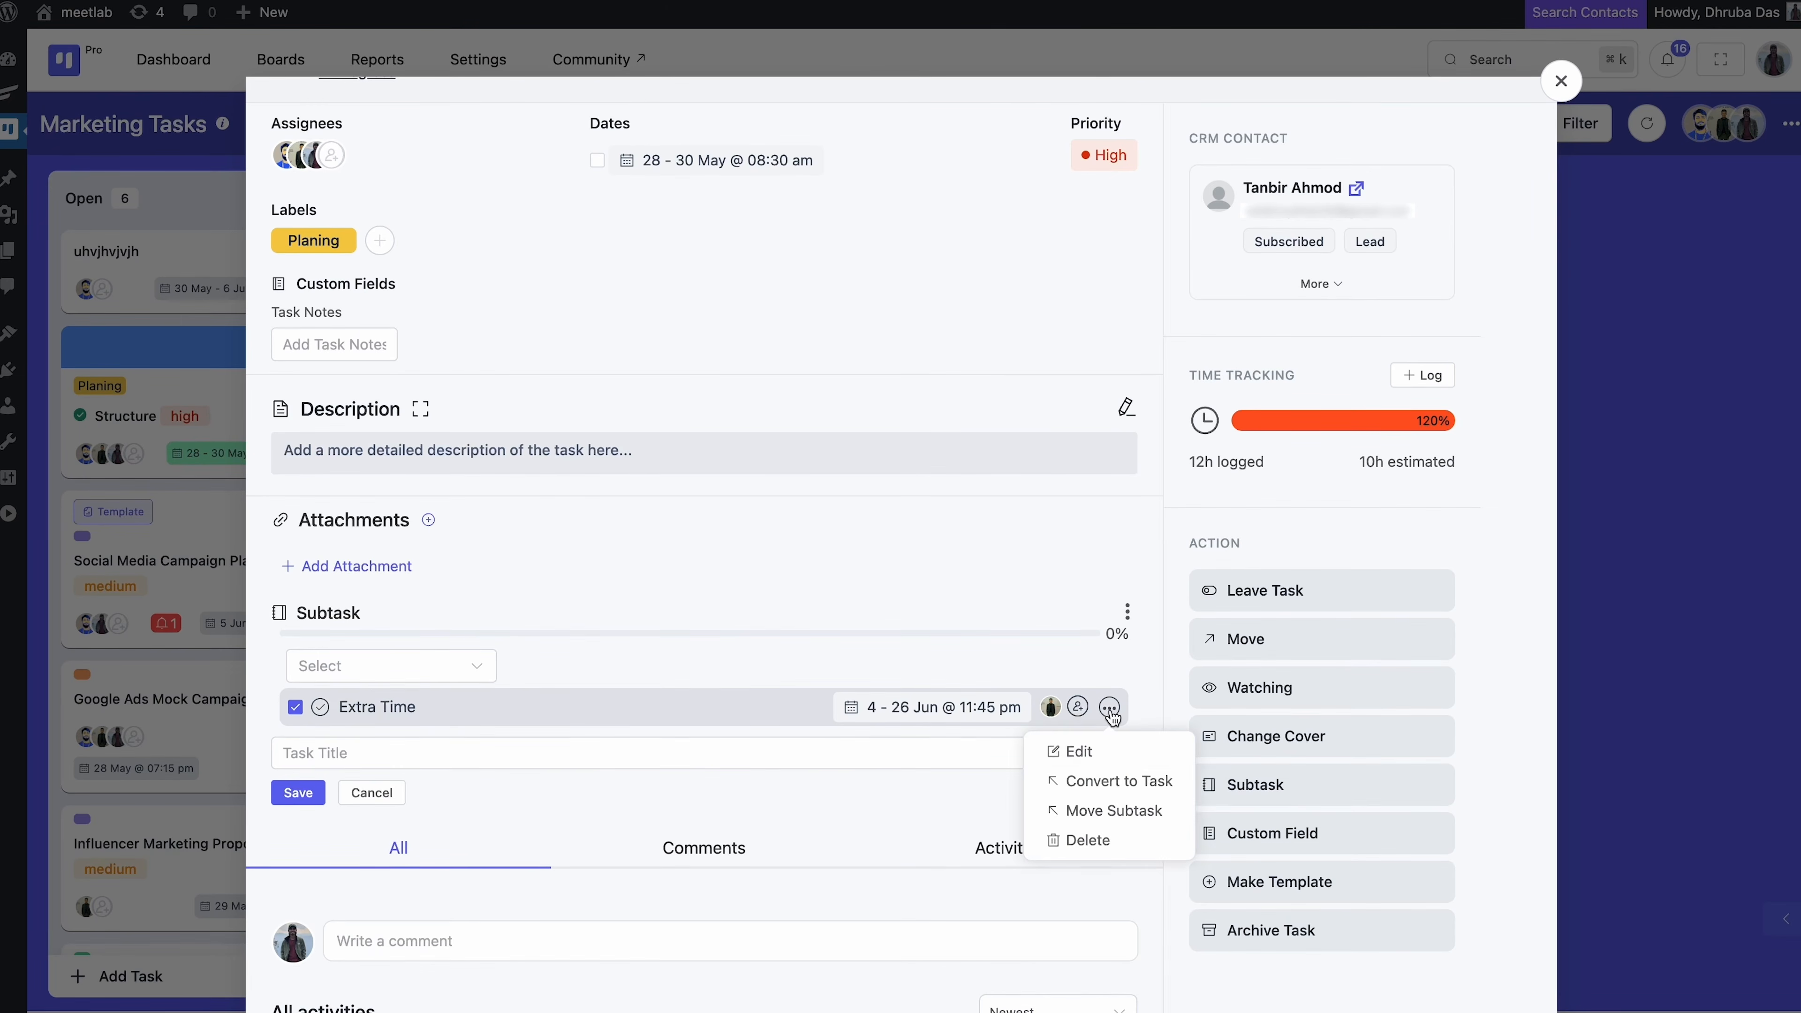
left_click(1113, 781)
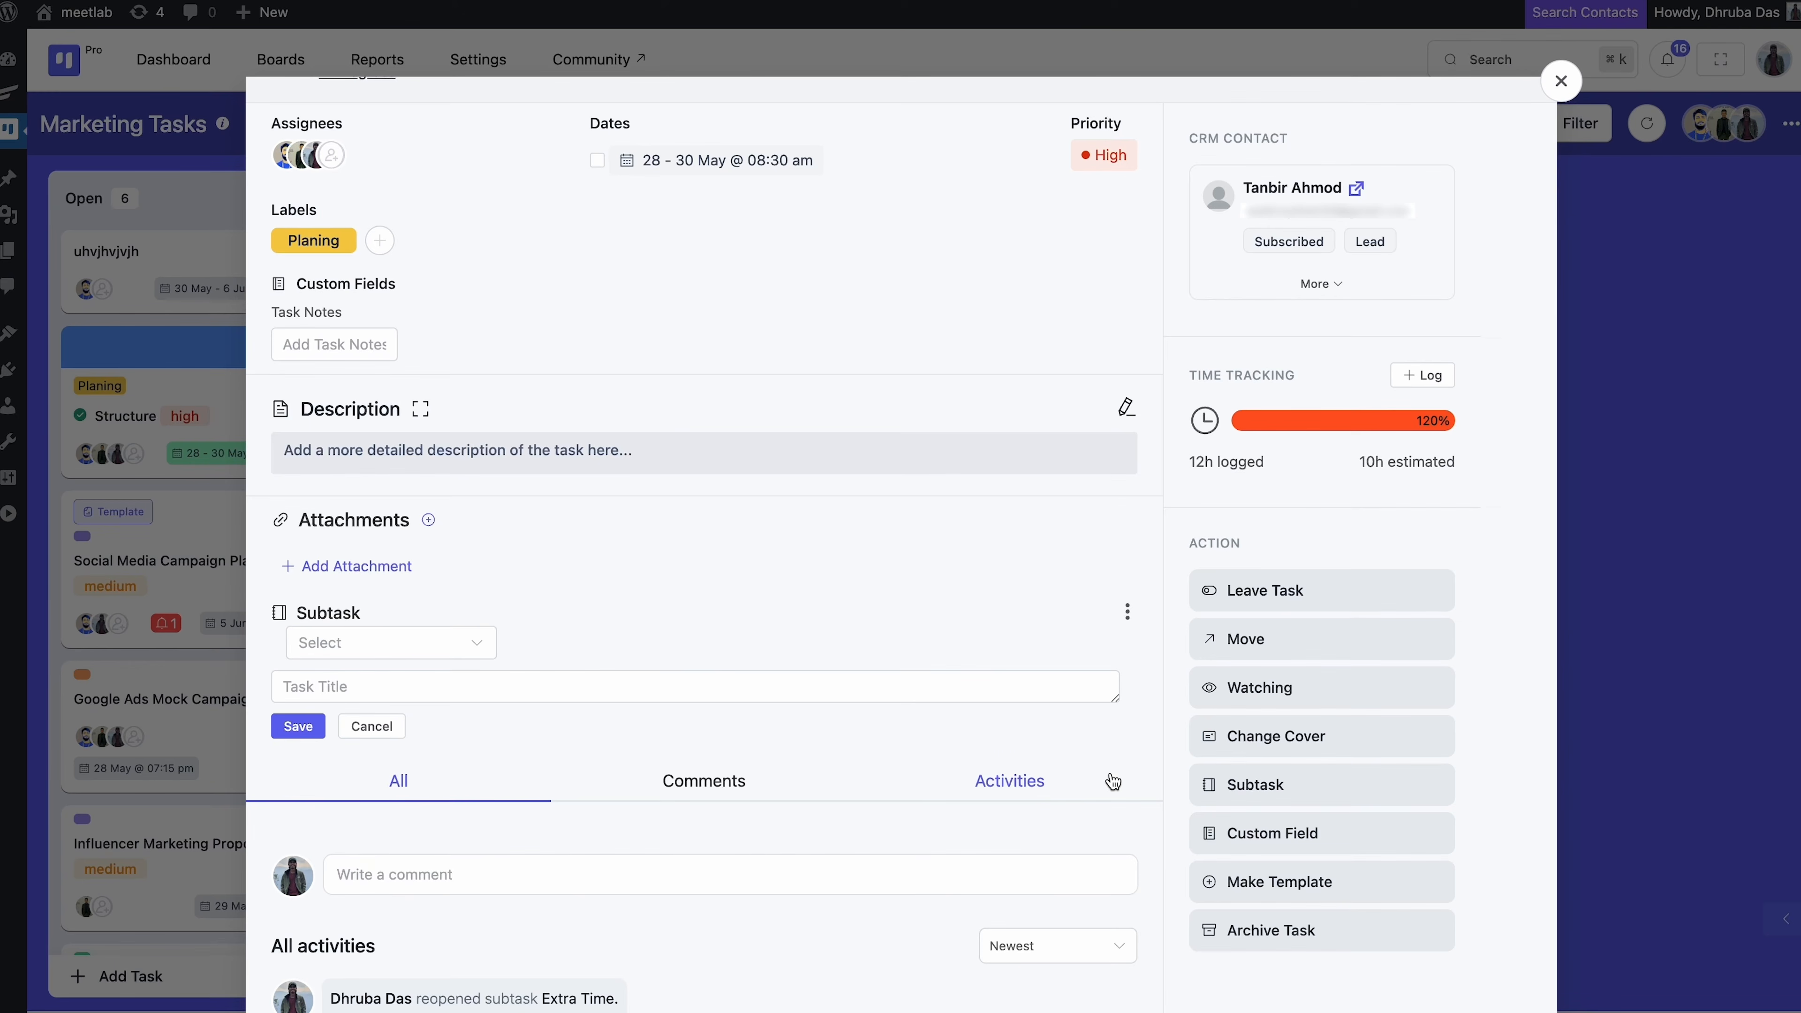
left_click(1560, 80)
left_click(372, 59)
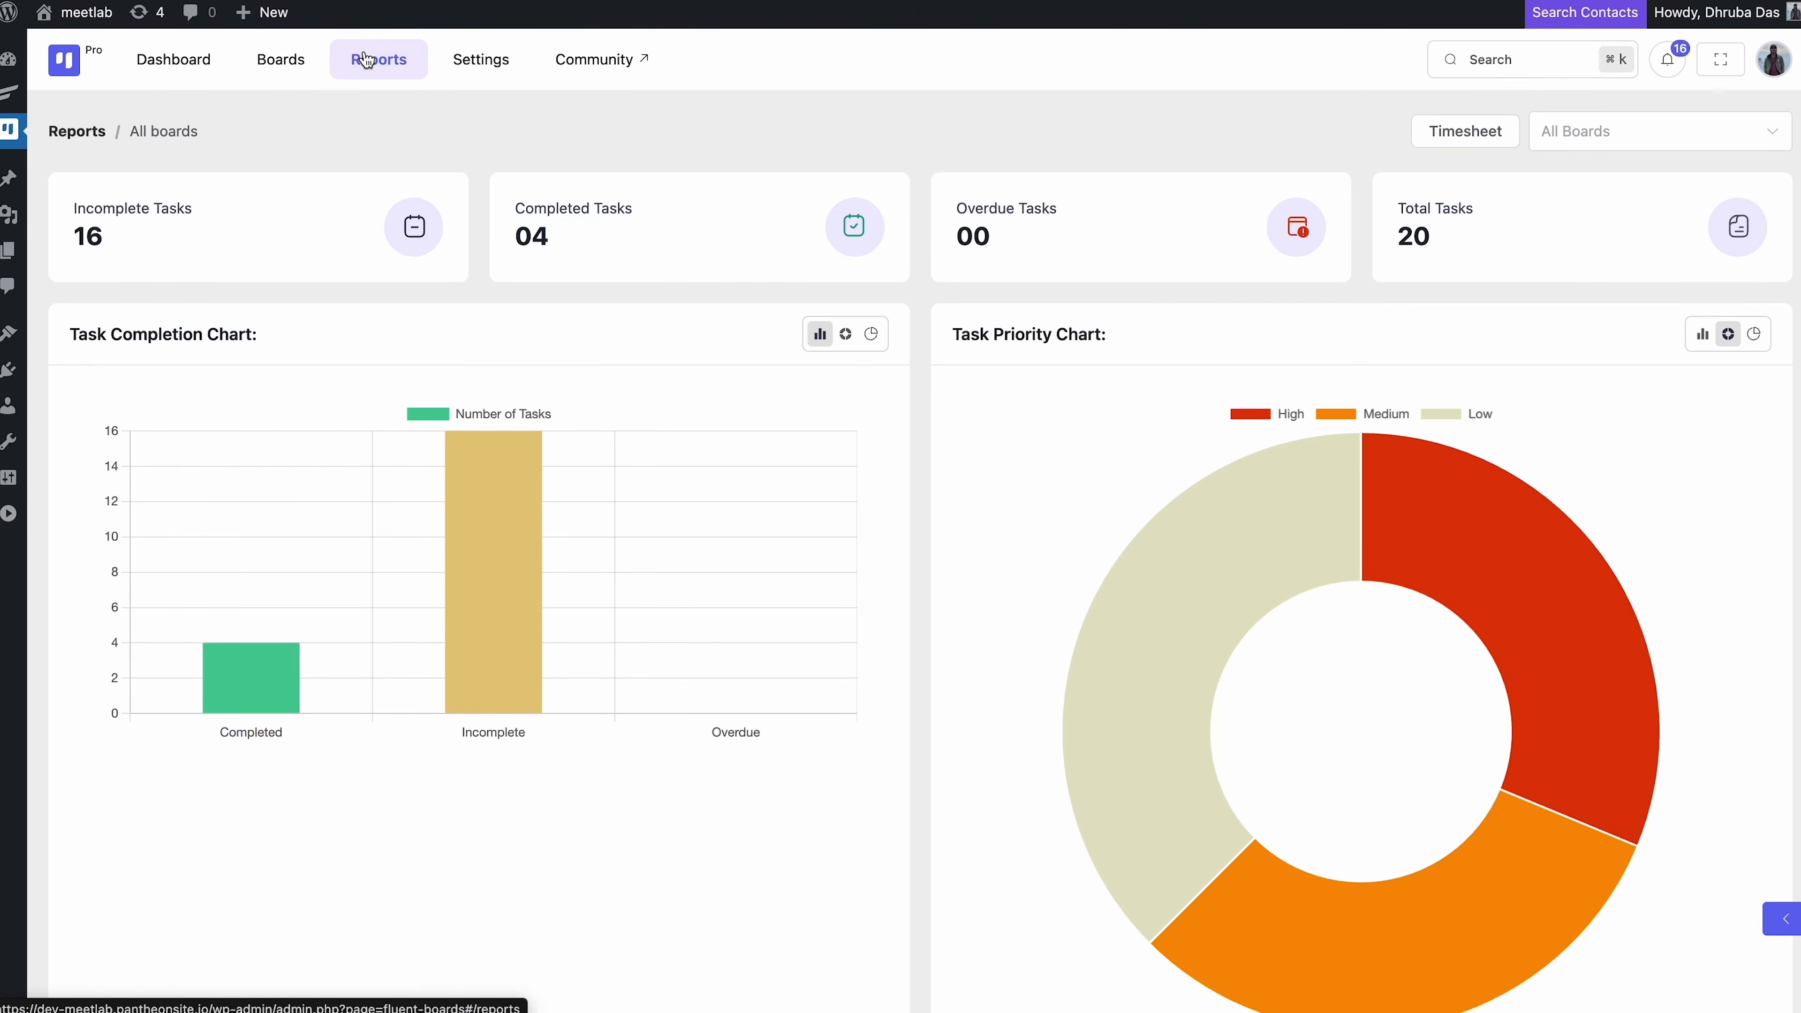
Filter the timesheet of logged hours to the Marketing Tasks board, then go to Settings
scroll(366, 60, "down", 1)
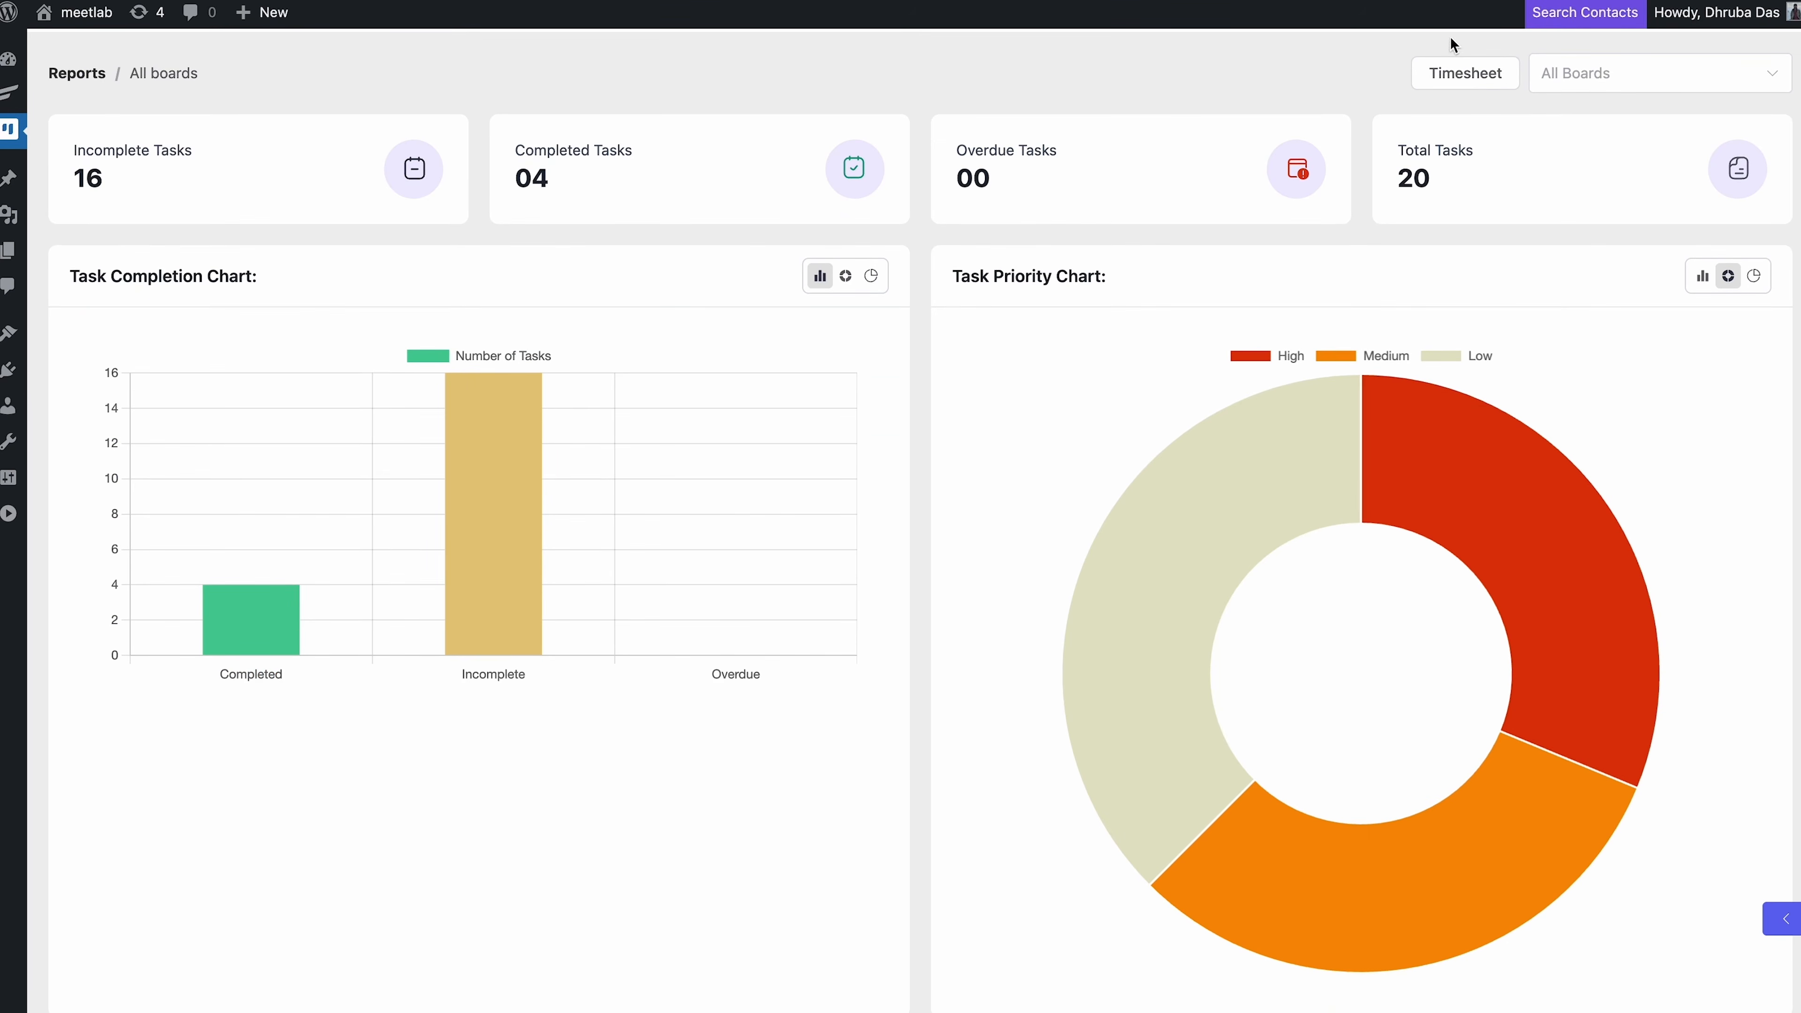
left_click(1465, 67)
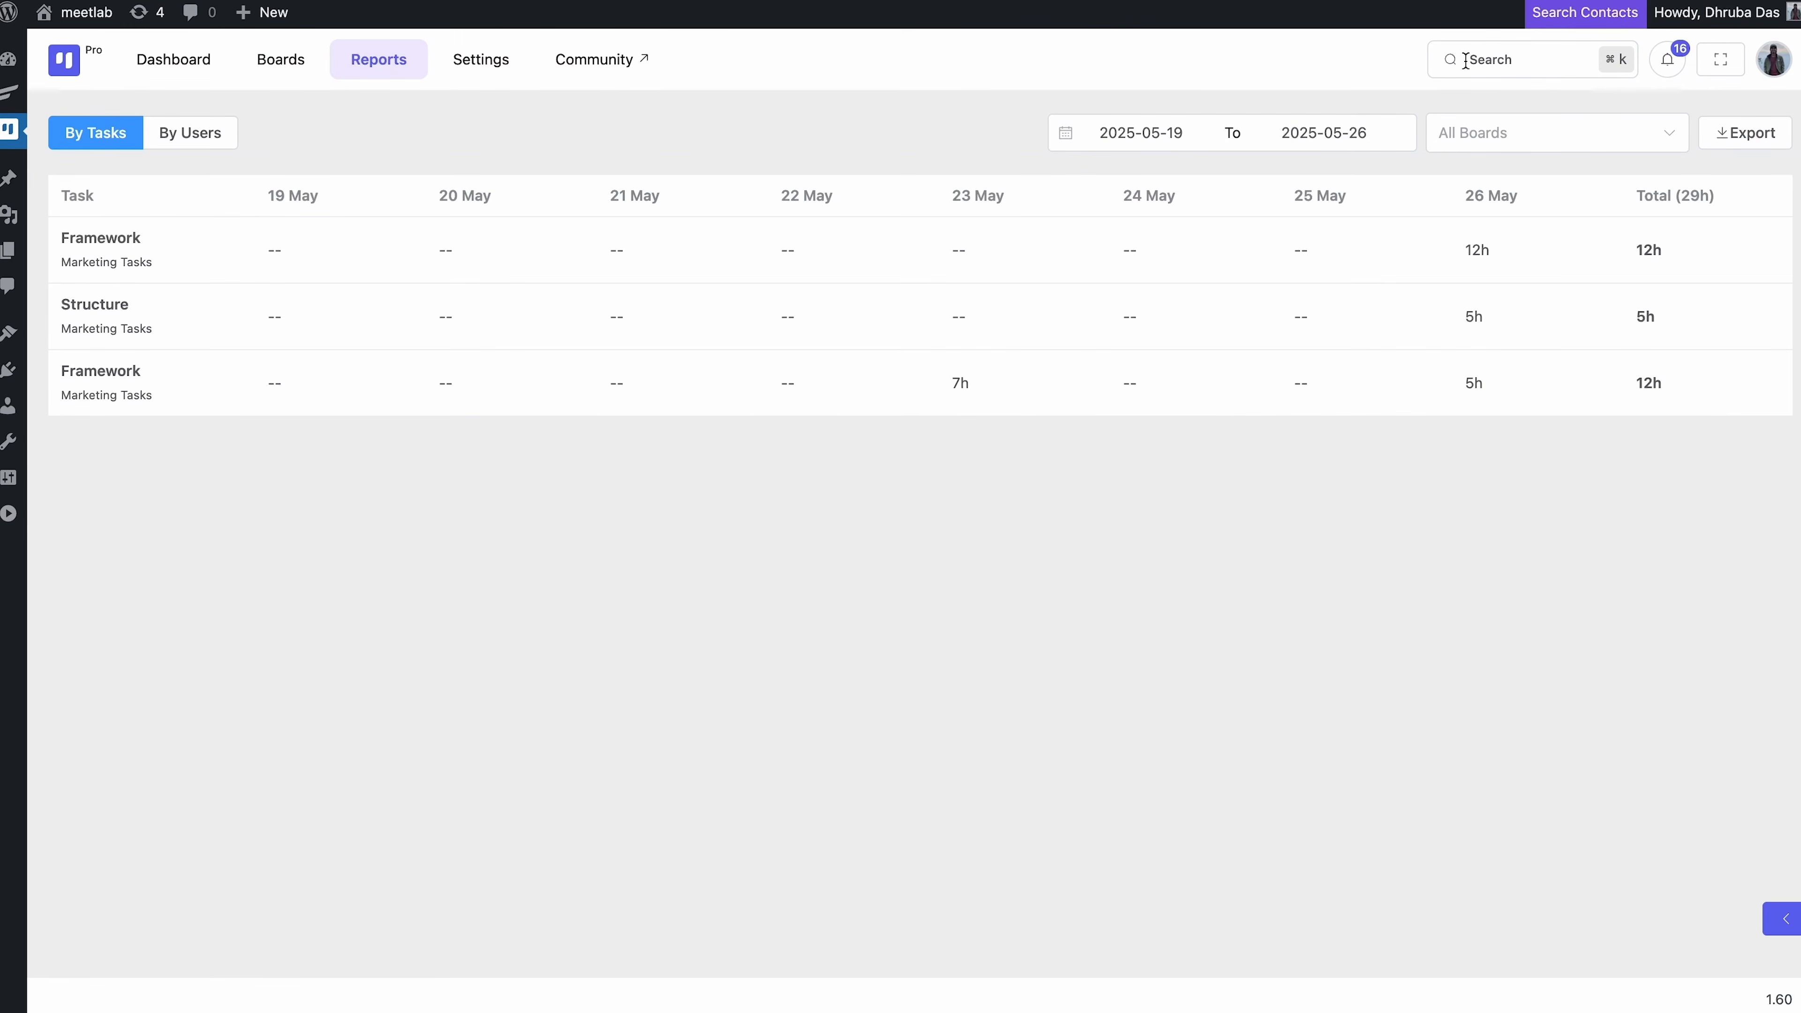
left_click(1485, 132)
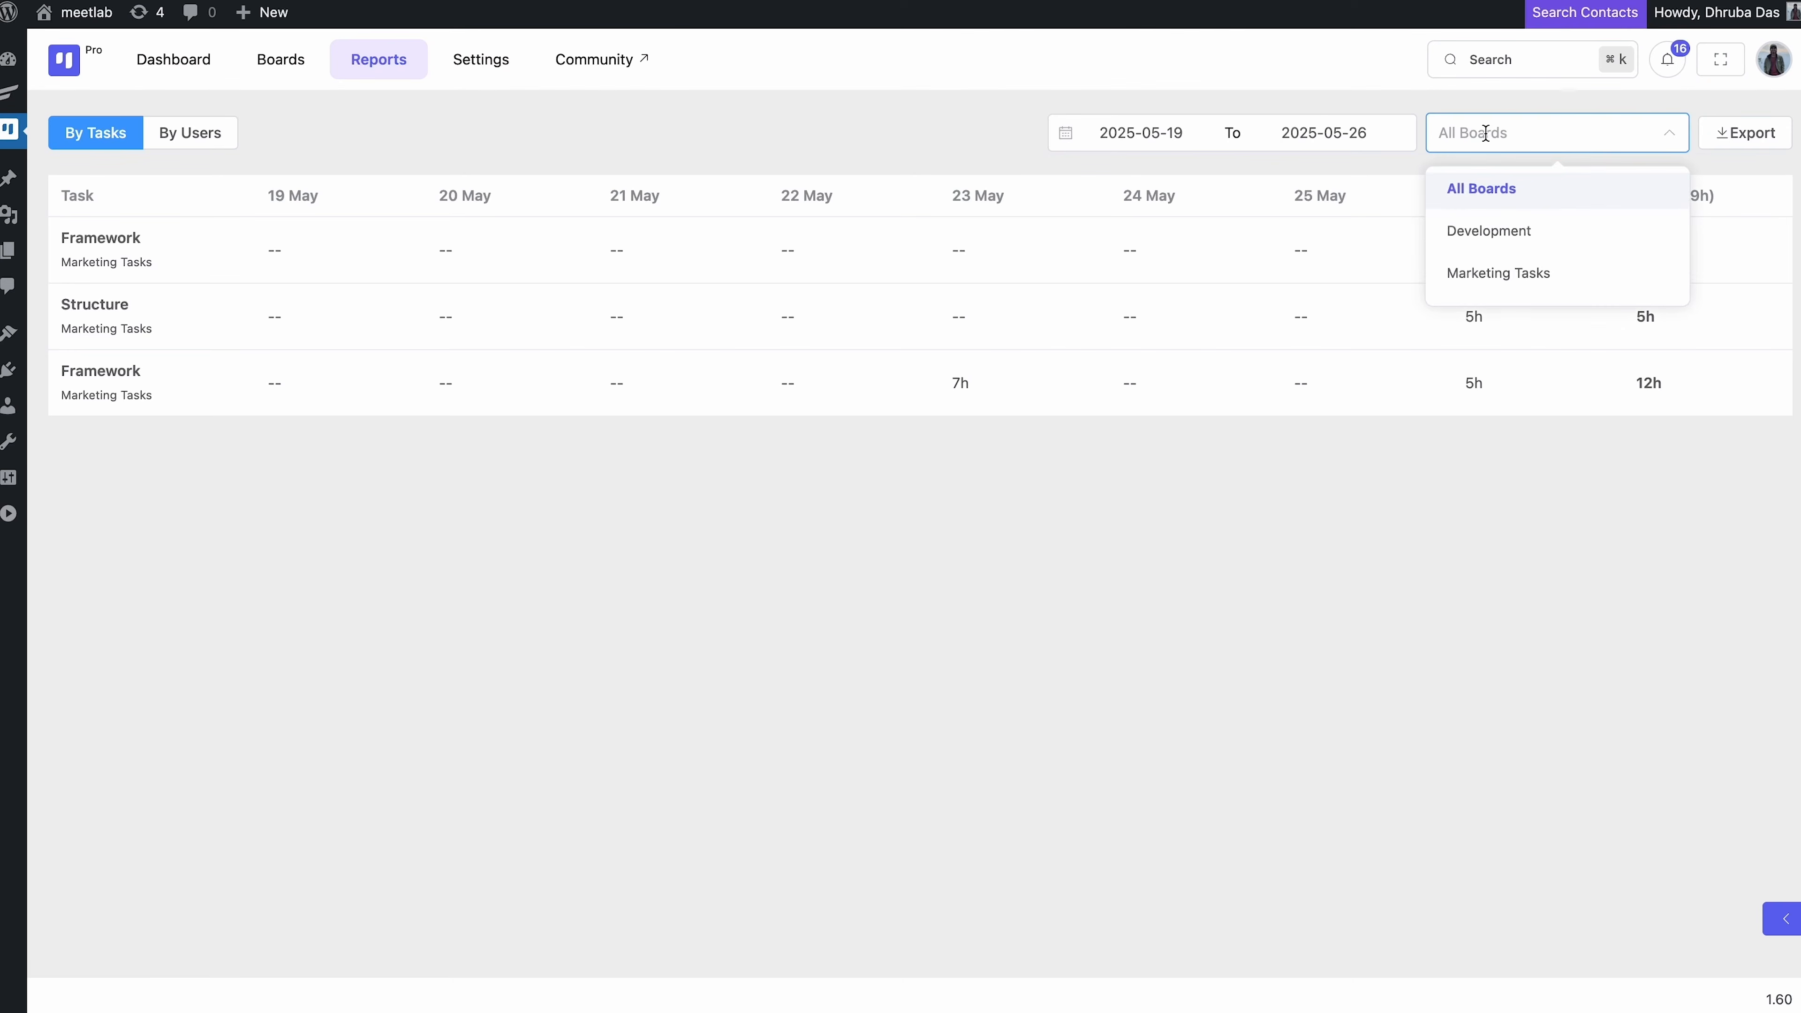
left_click(1544, 273)
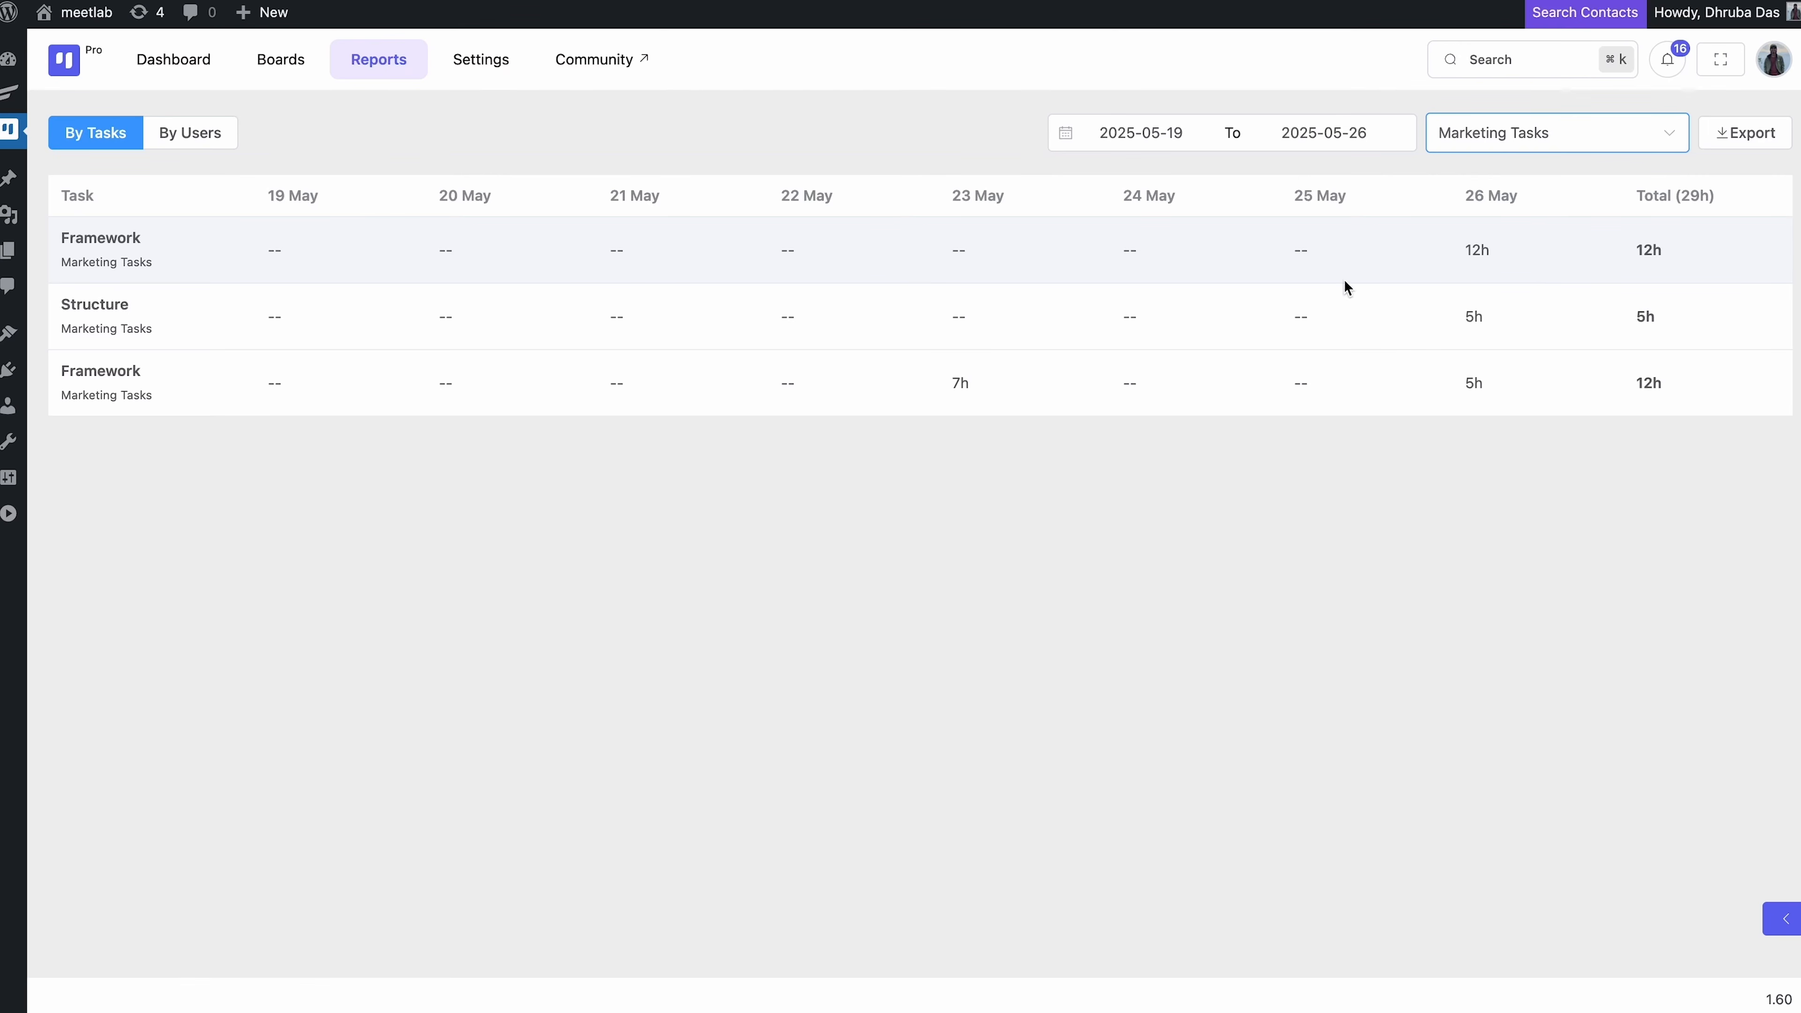
left_click(485, 68)
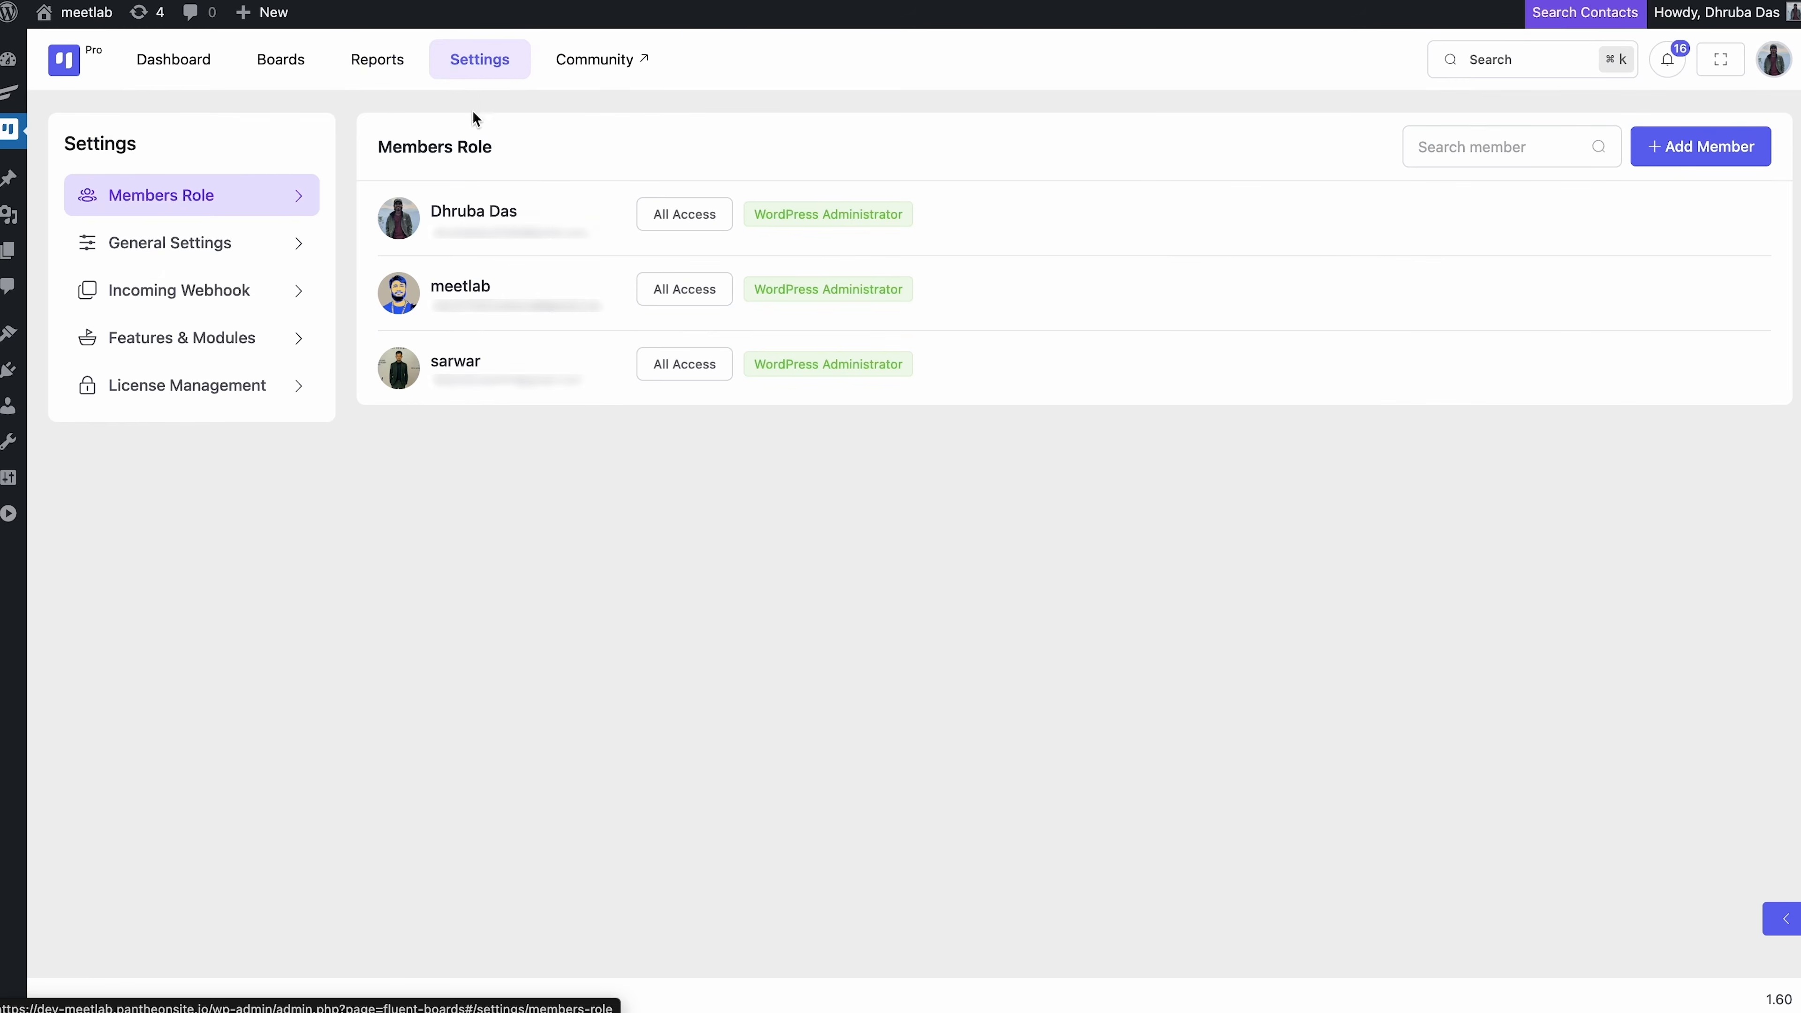
Enable the Frontend Portal module and open the Marketing Tasks board in the portal
left_click(248, 338)
left_click(1372, 225)
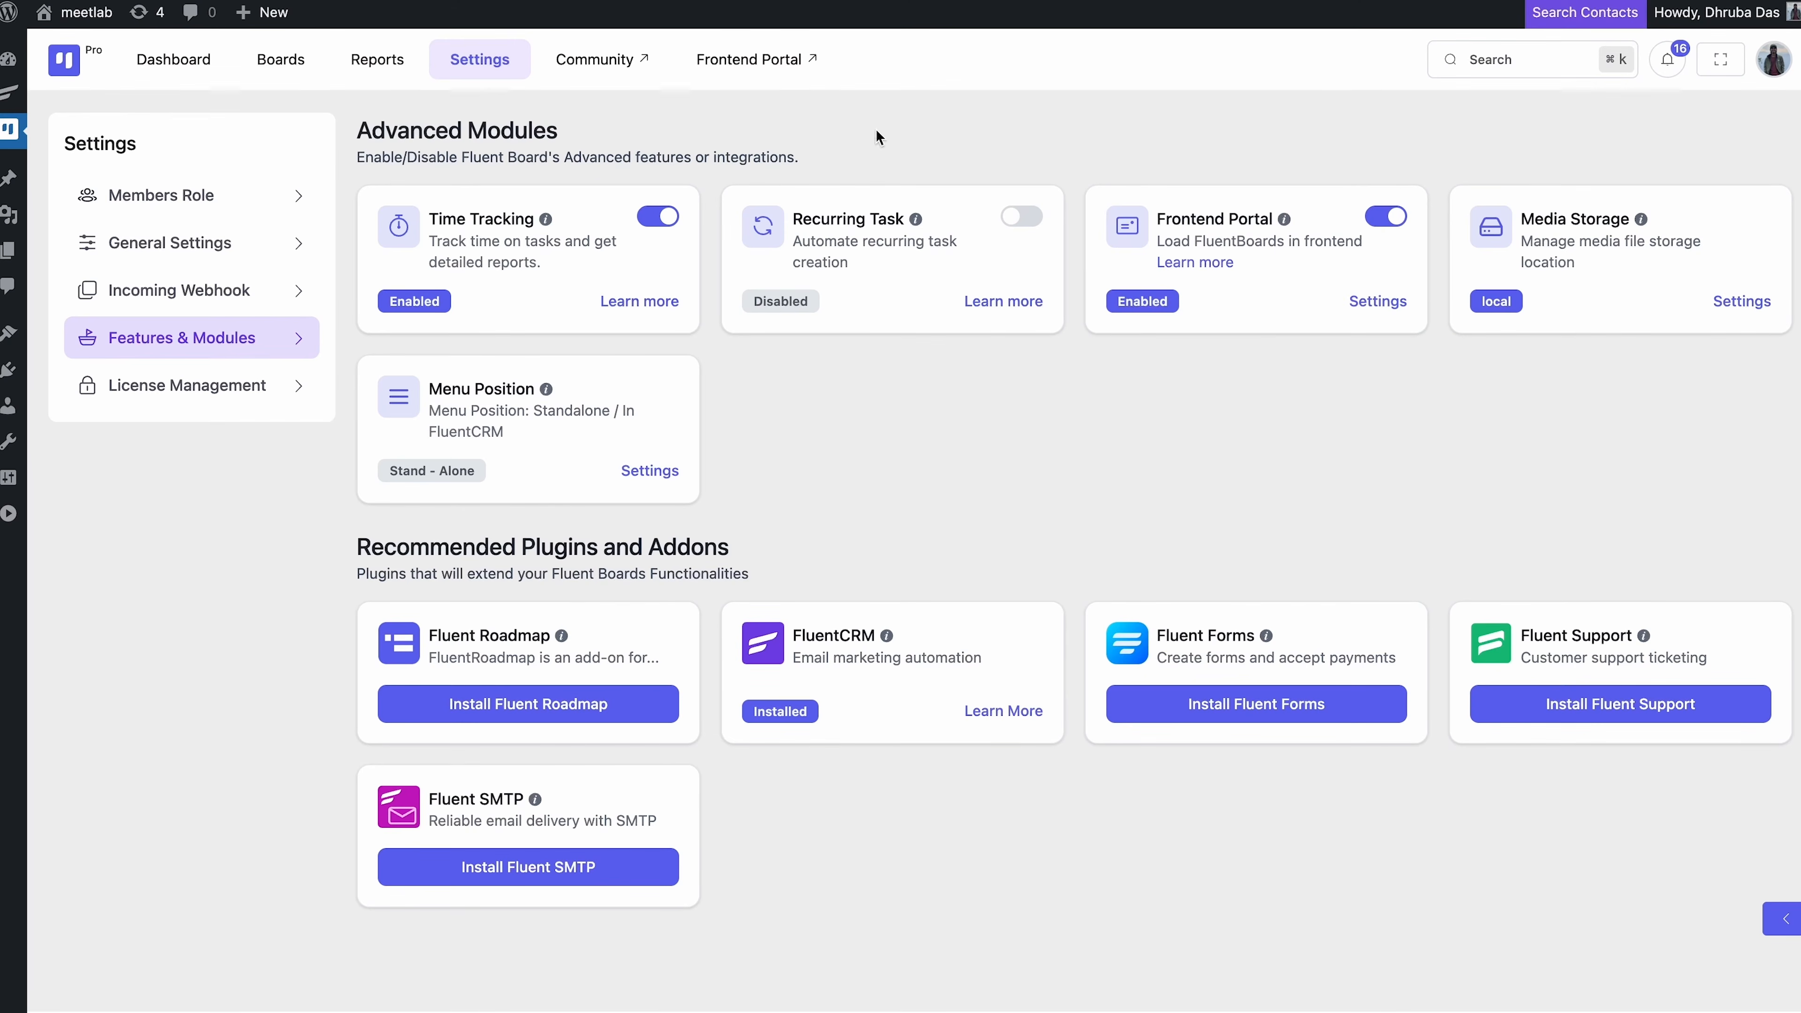
left_click(772, 64)
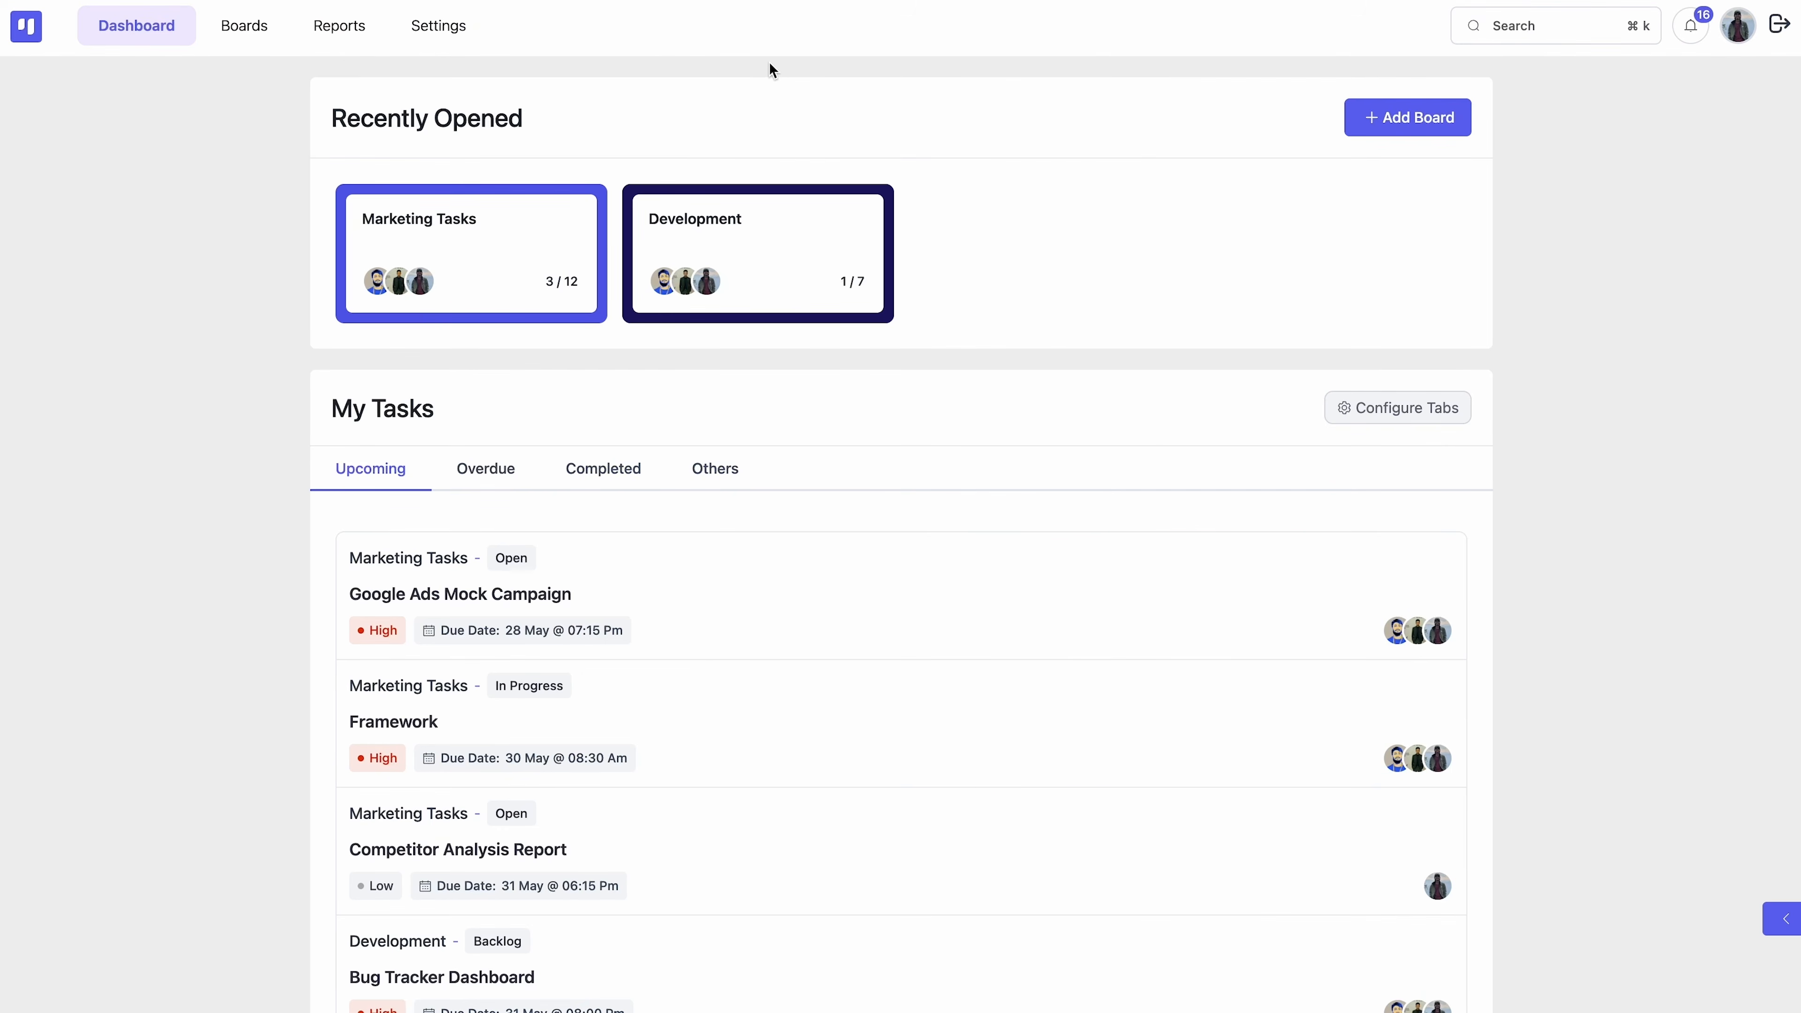
left_click(543, 244)
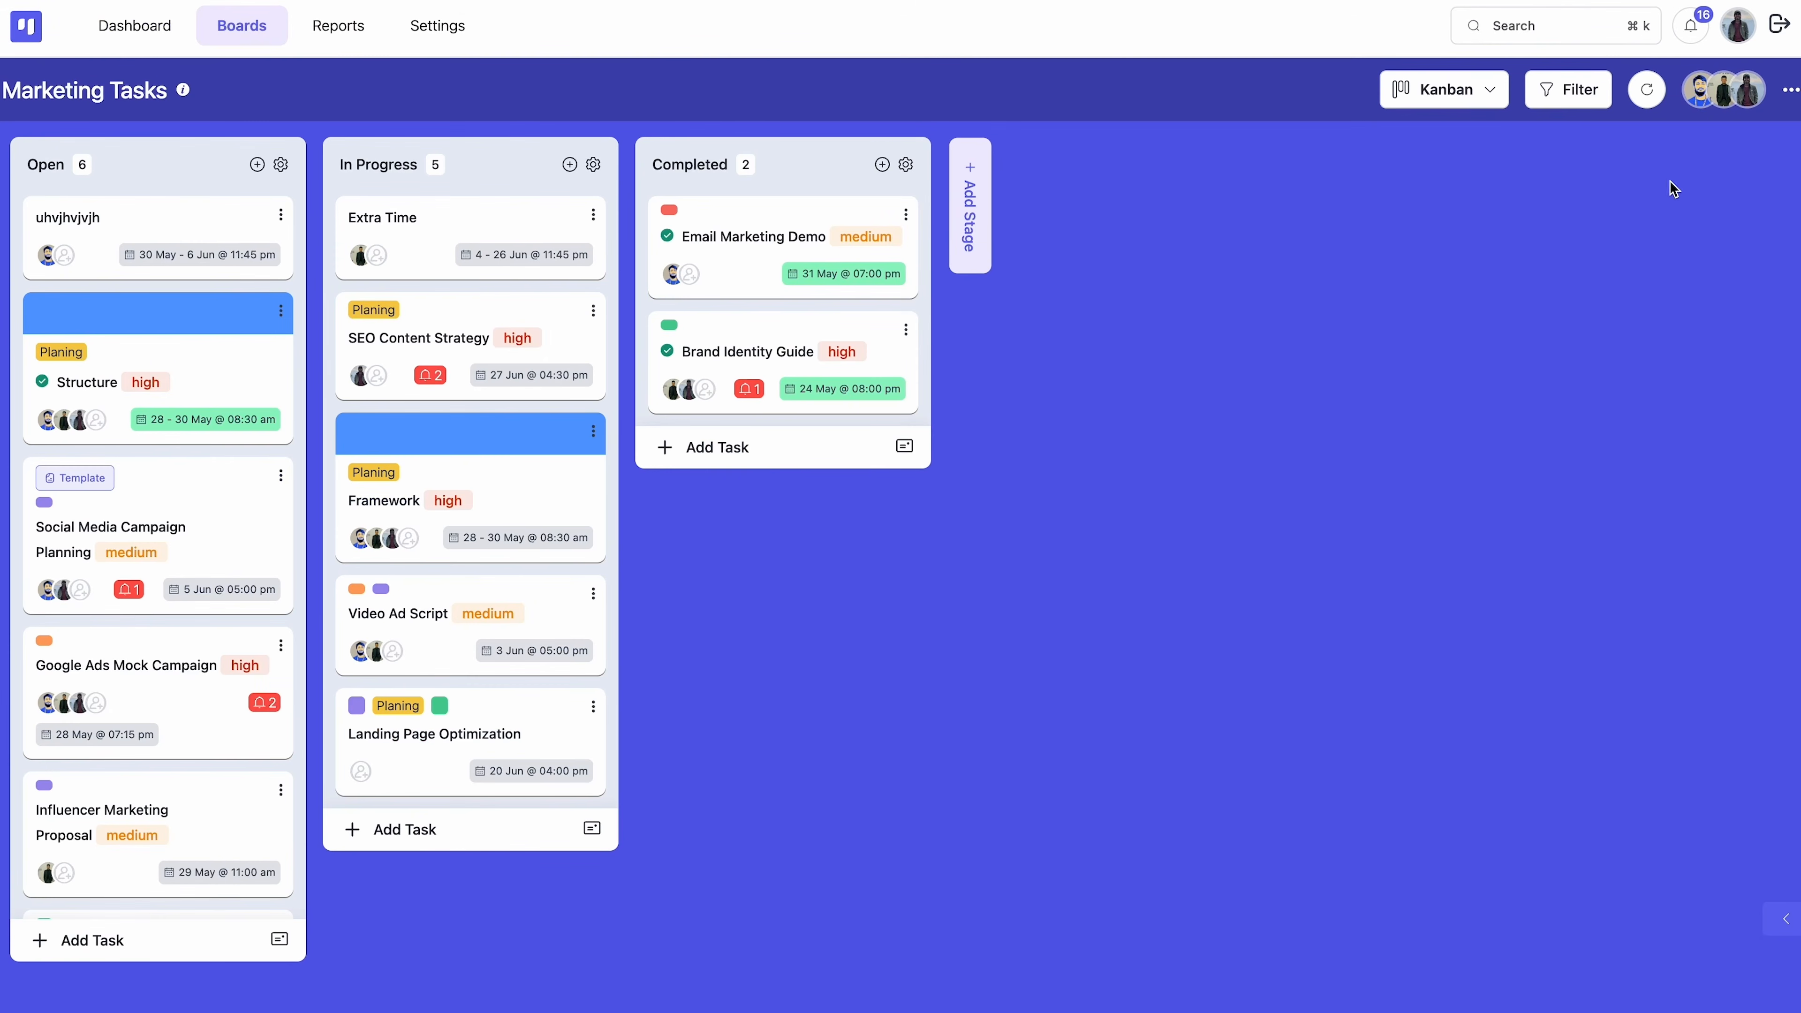
Invite an unregistered e-mail address as a Marketing Tasks board member and confirm
left_click(1790, 91)
left_click(1559, 355)
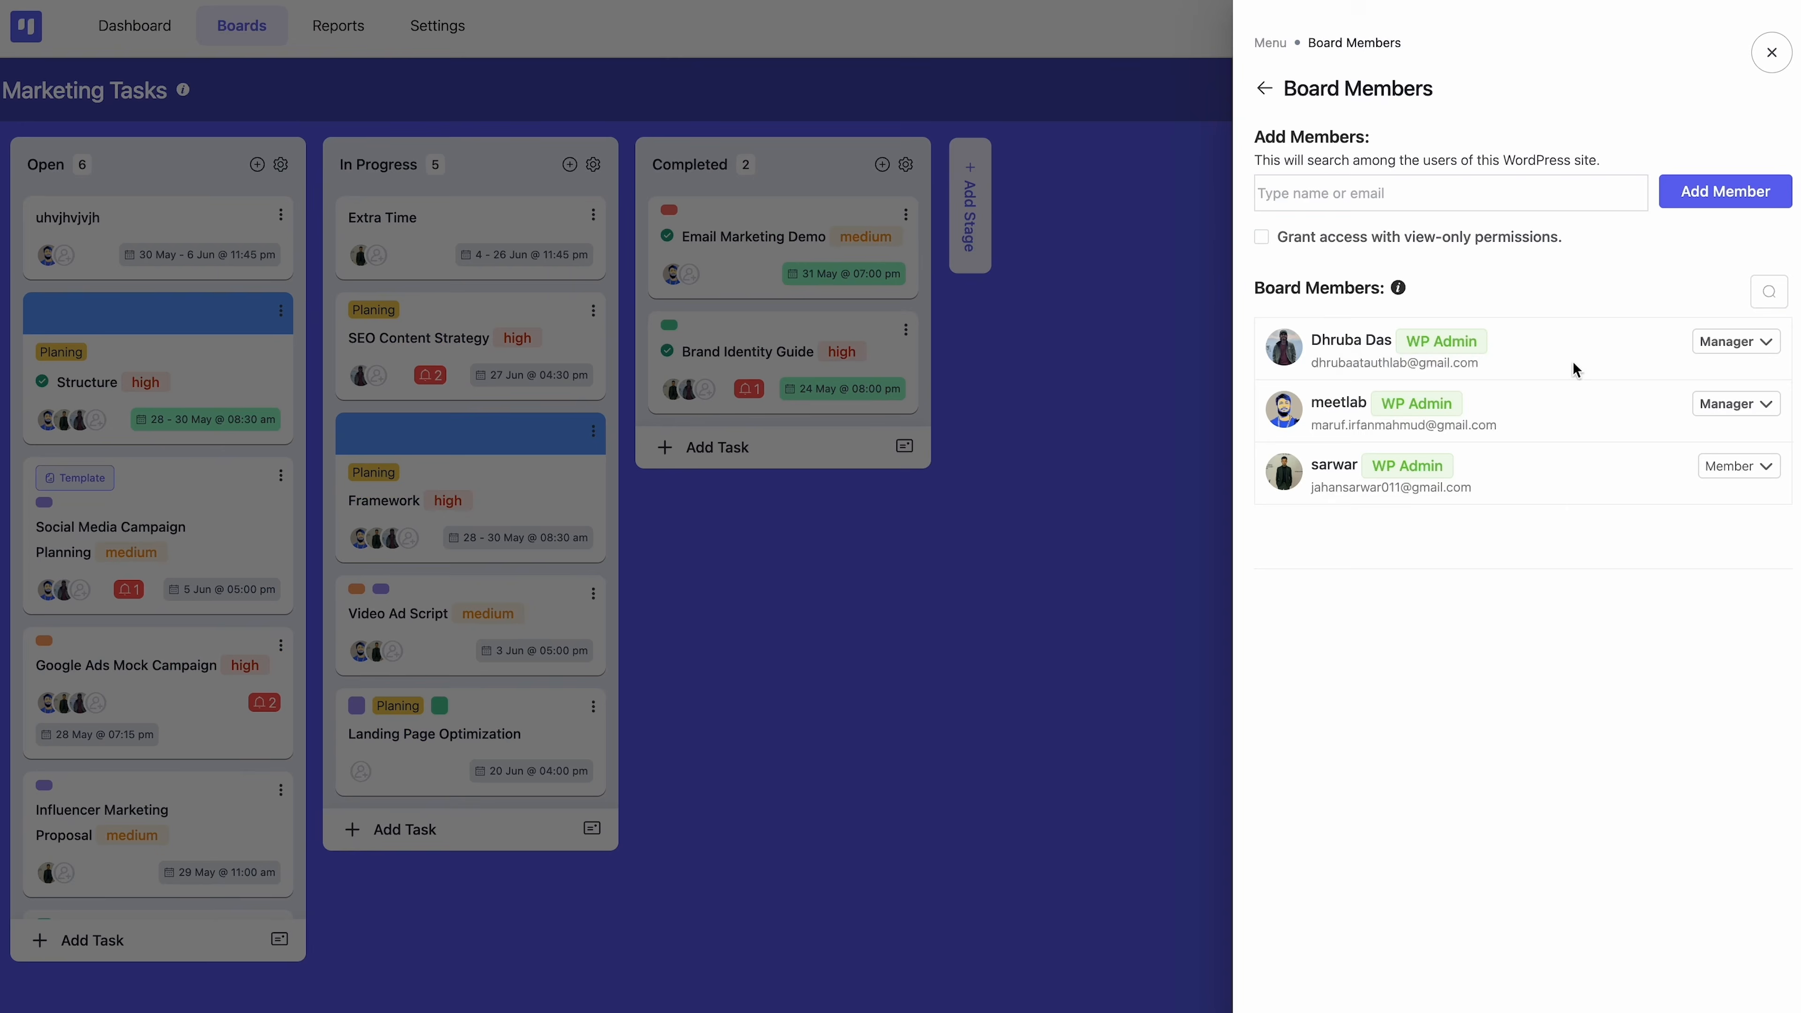
left_click(1468, 201)
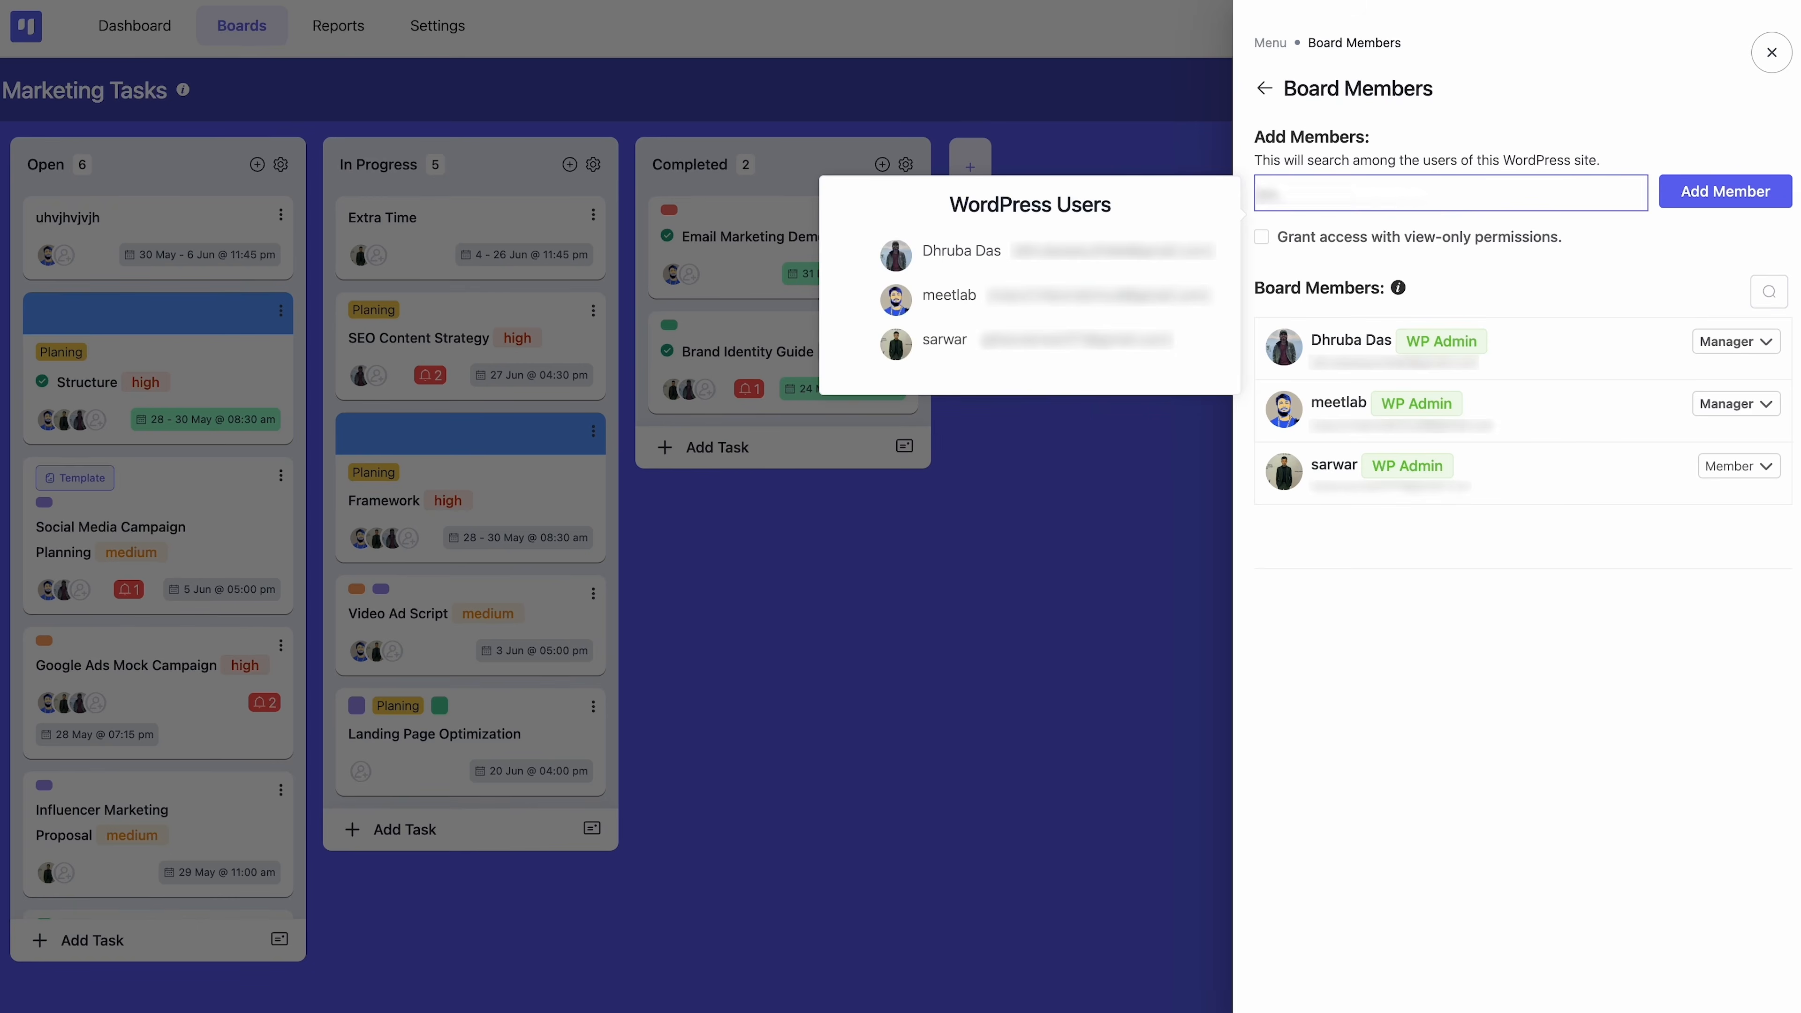
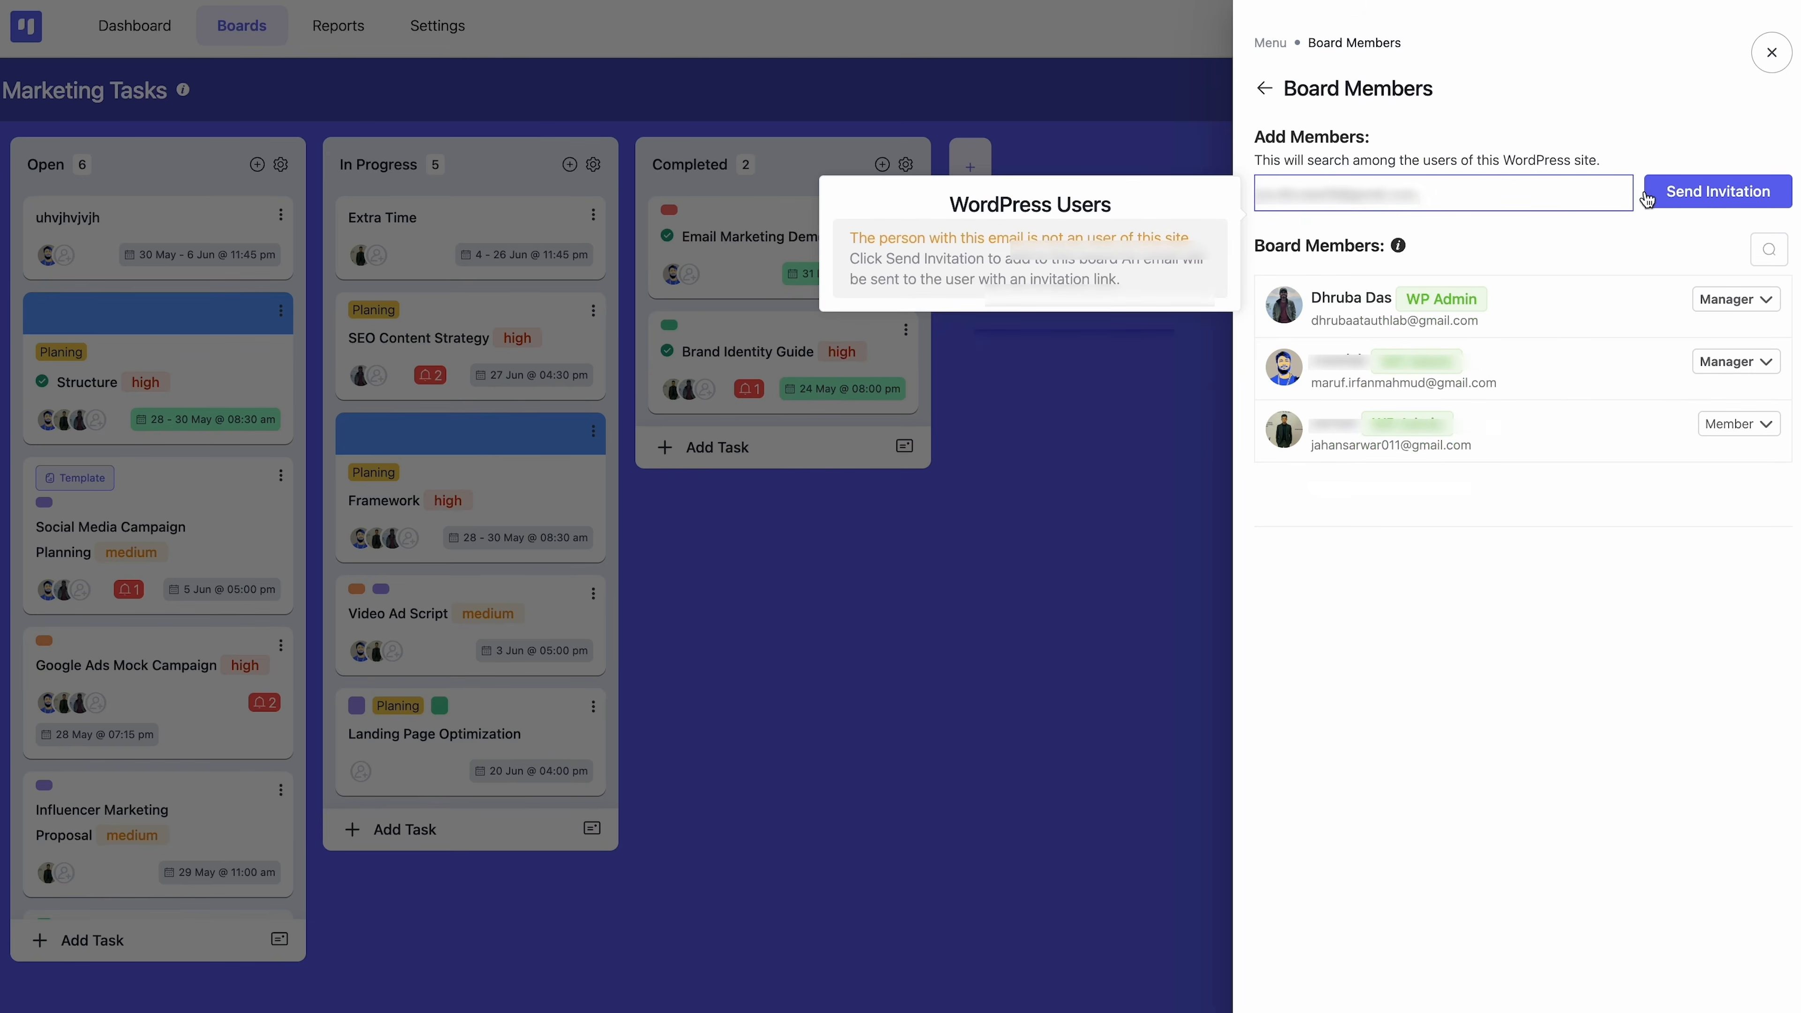
left_click(1671, 195)
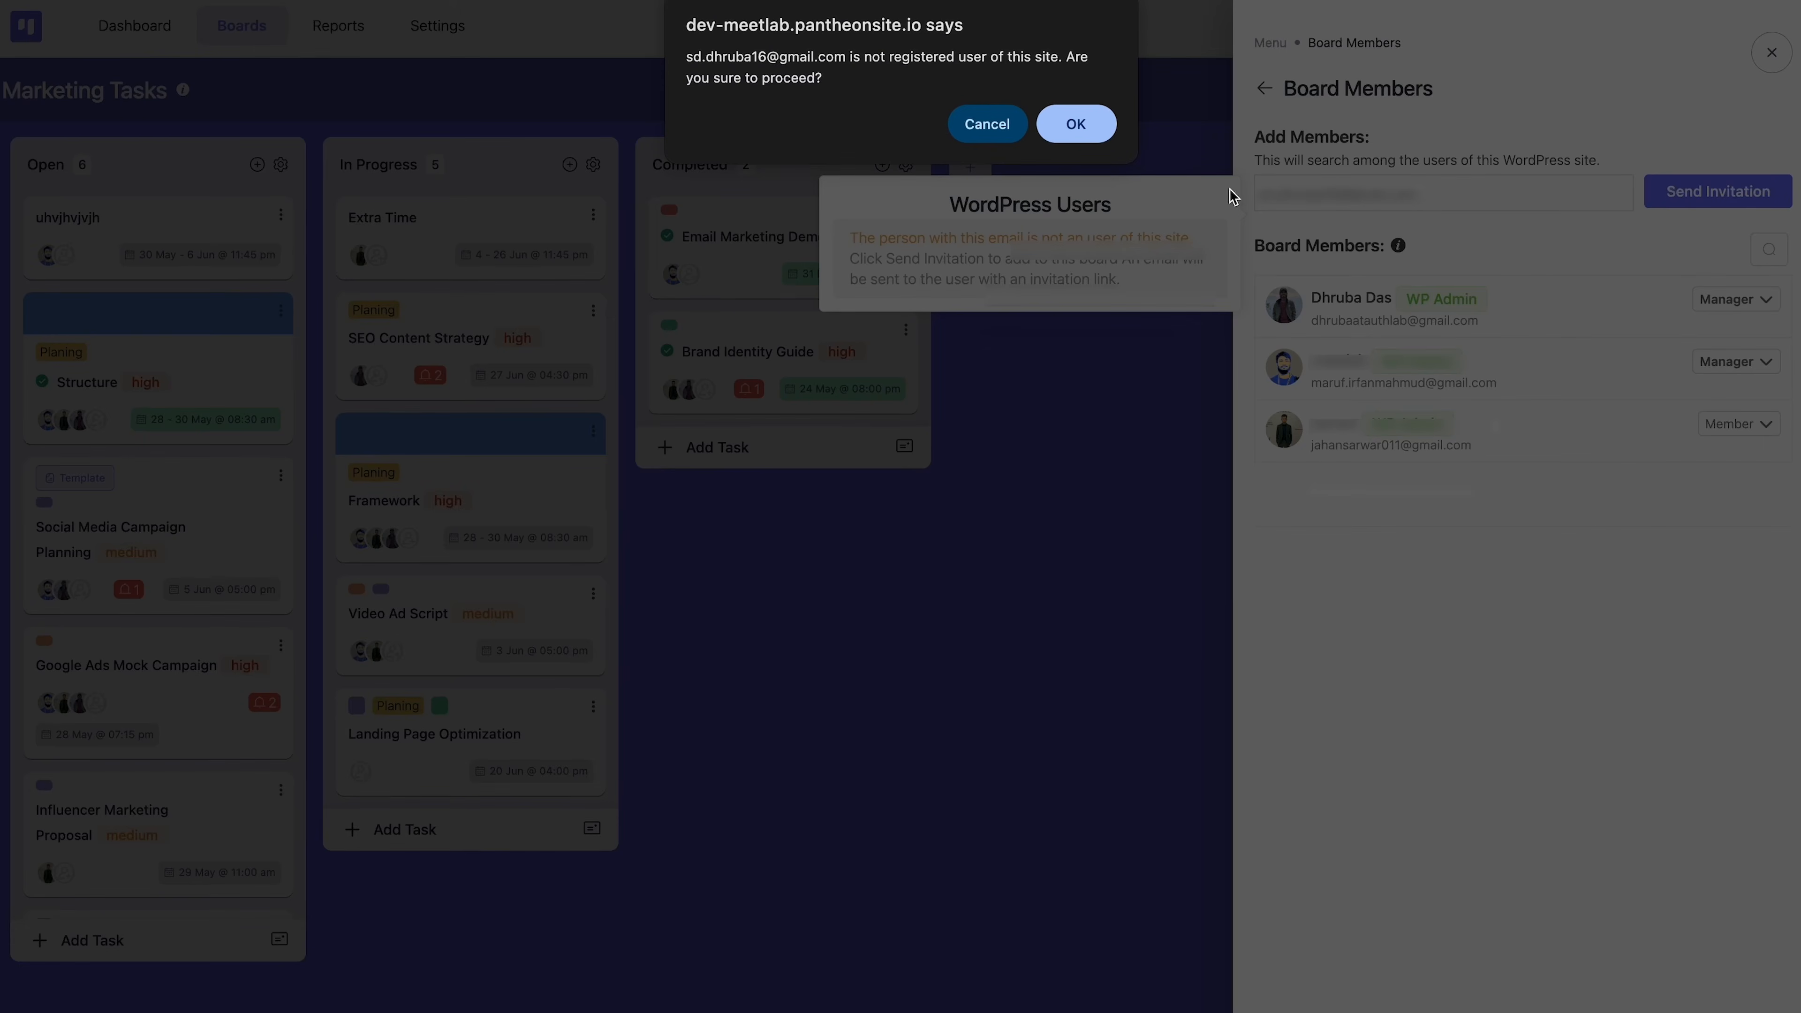
left_click(1089, 126)
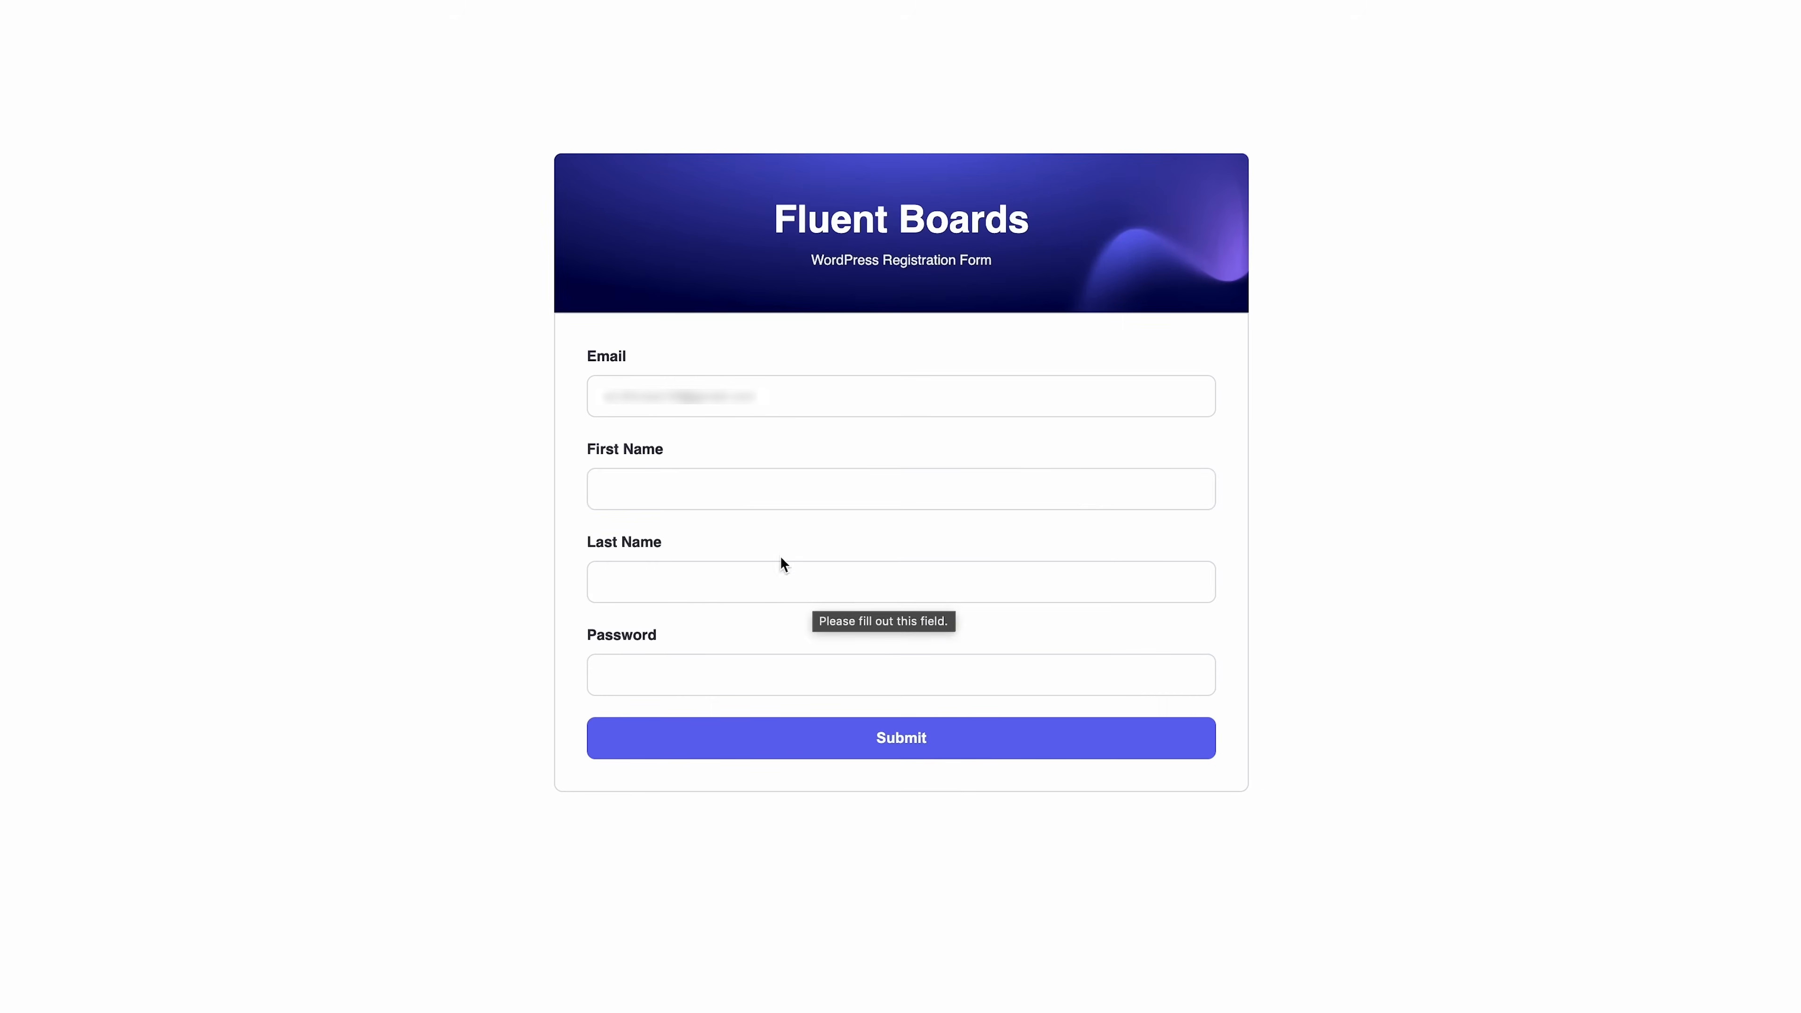
Register the invitee's account with their first name, last name and a password
left_click(744, 491)
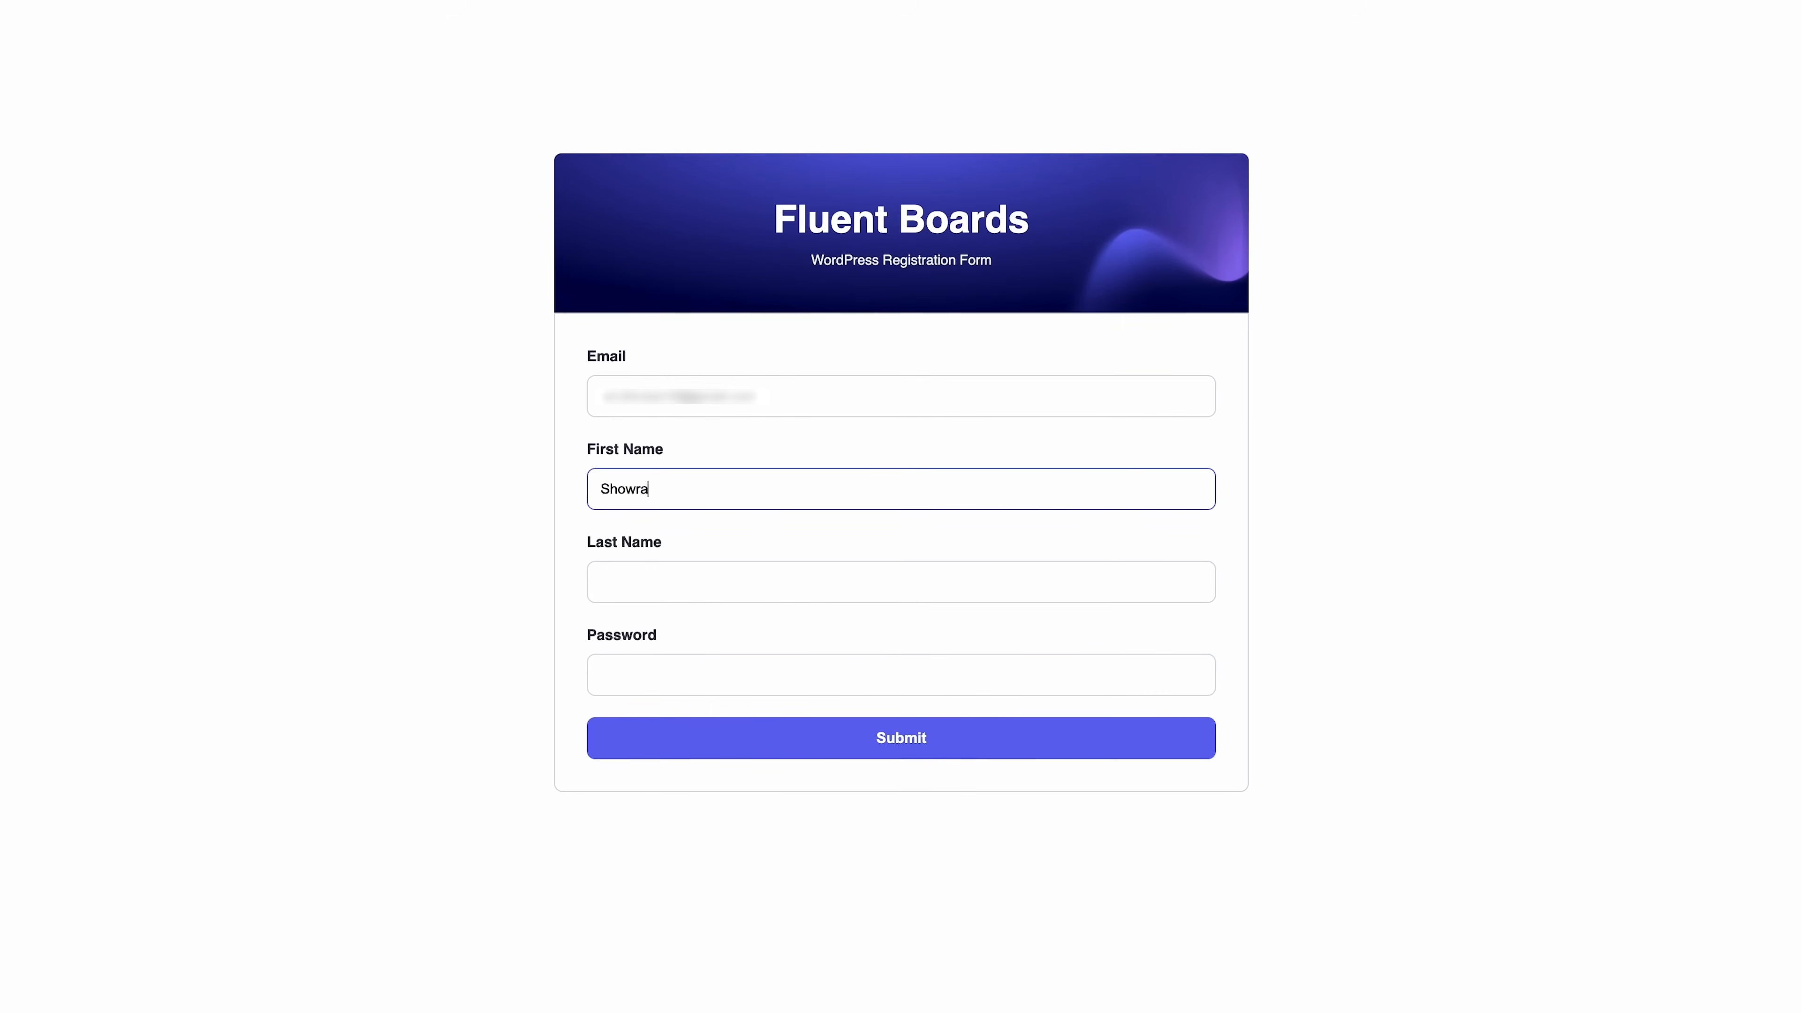
left_click(752, 592)
left_click(788, 672)
type("•••••••••")
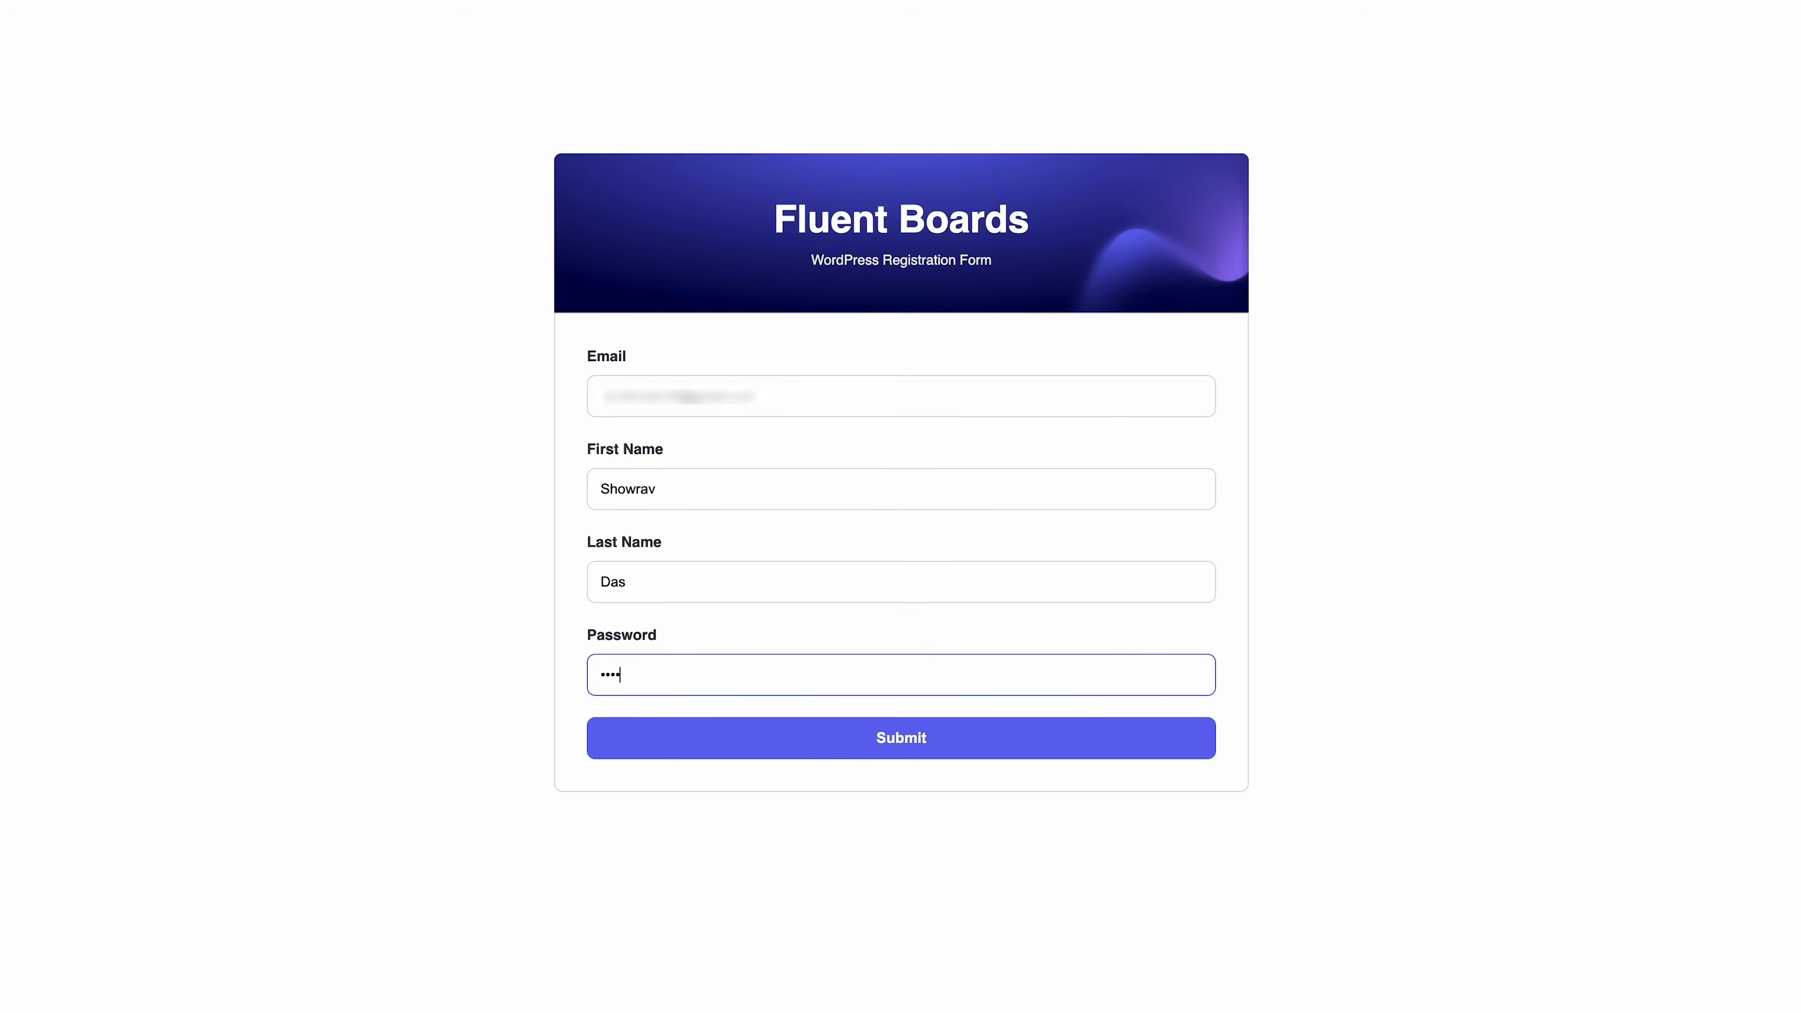
left_click(858, 756)
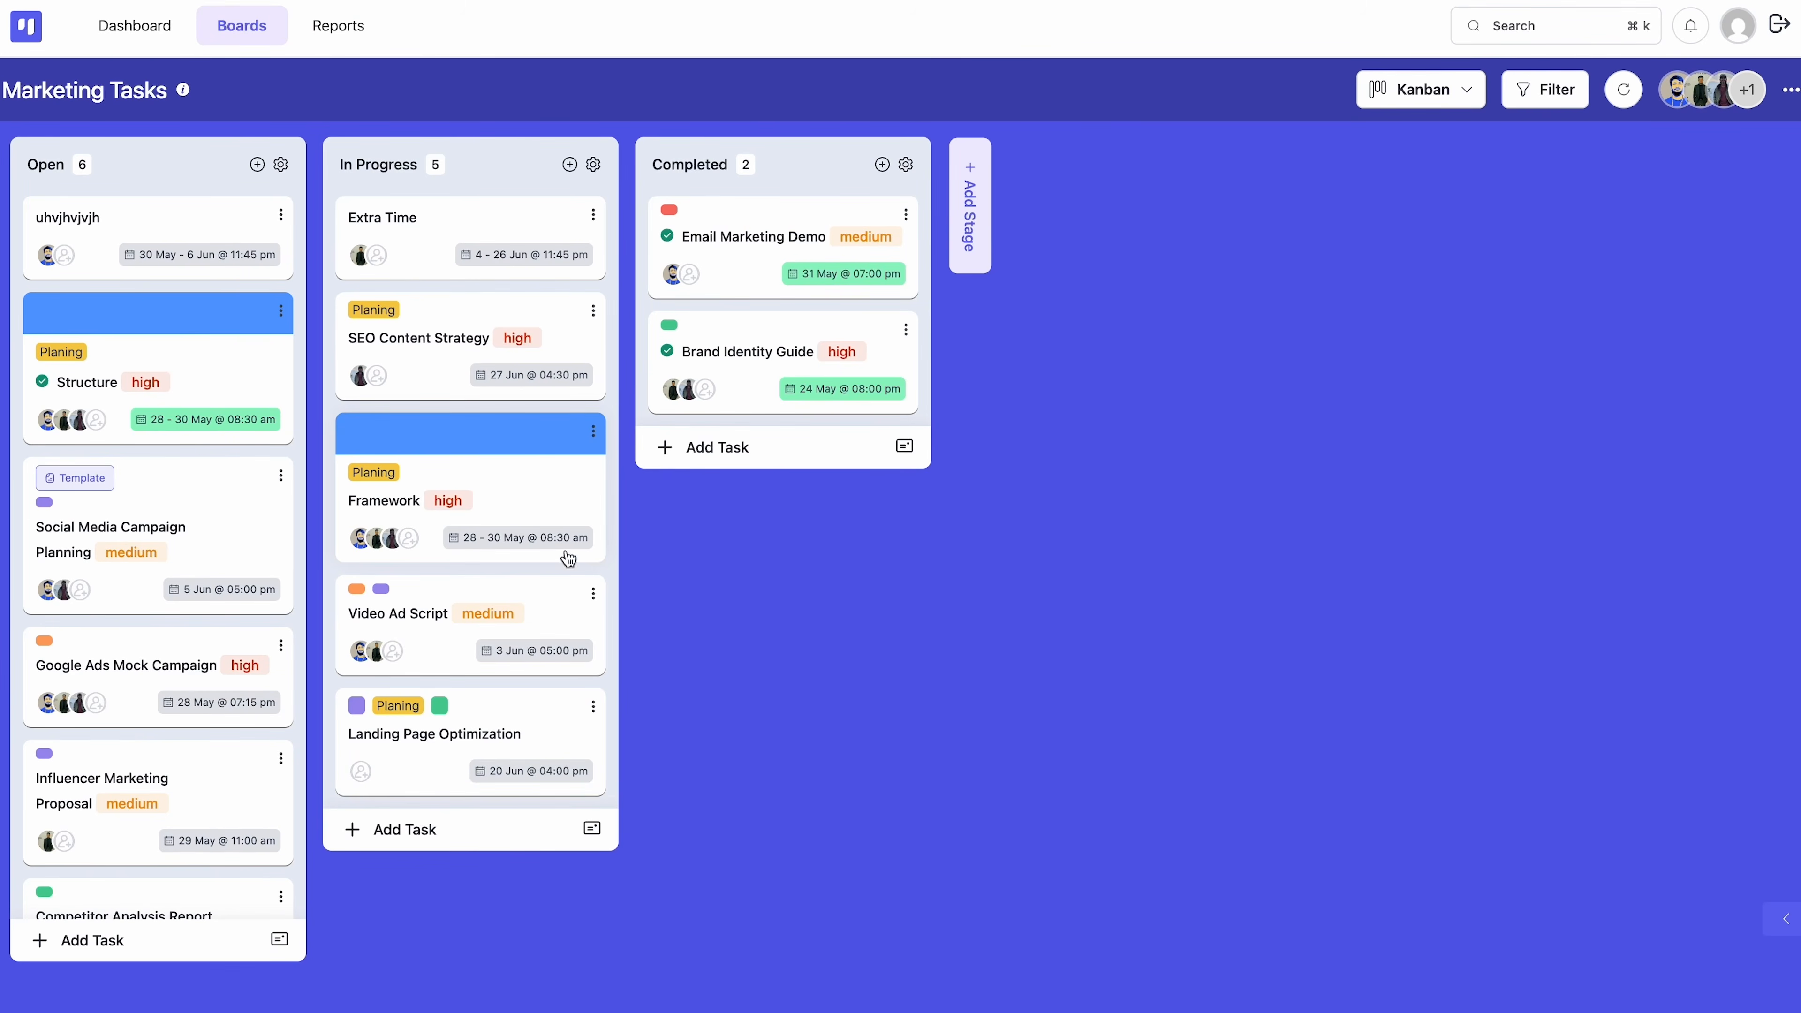
Open the Framework task details and start adding an attachment
left_click(525, 509)
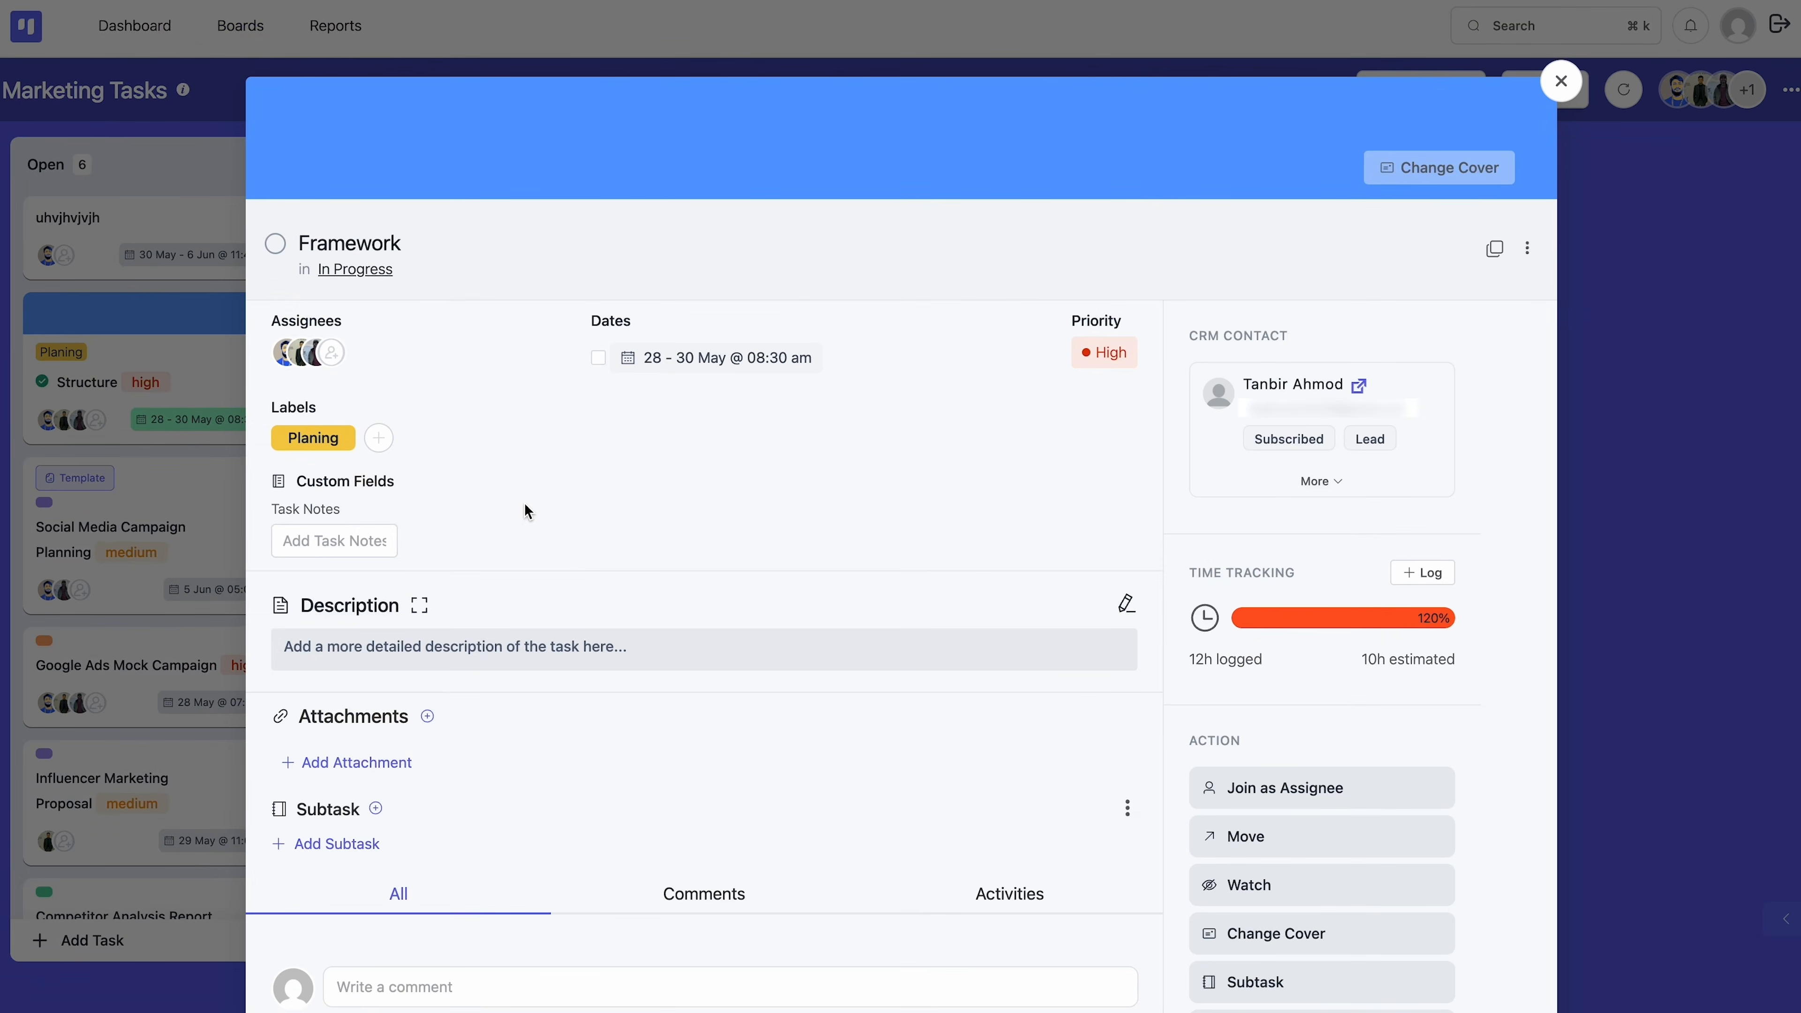
scroll(716, 663, "down", 3)
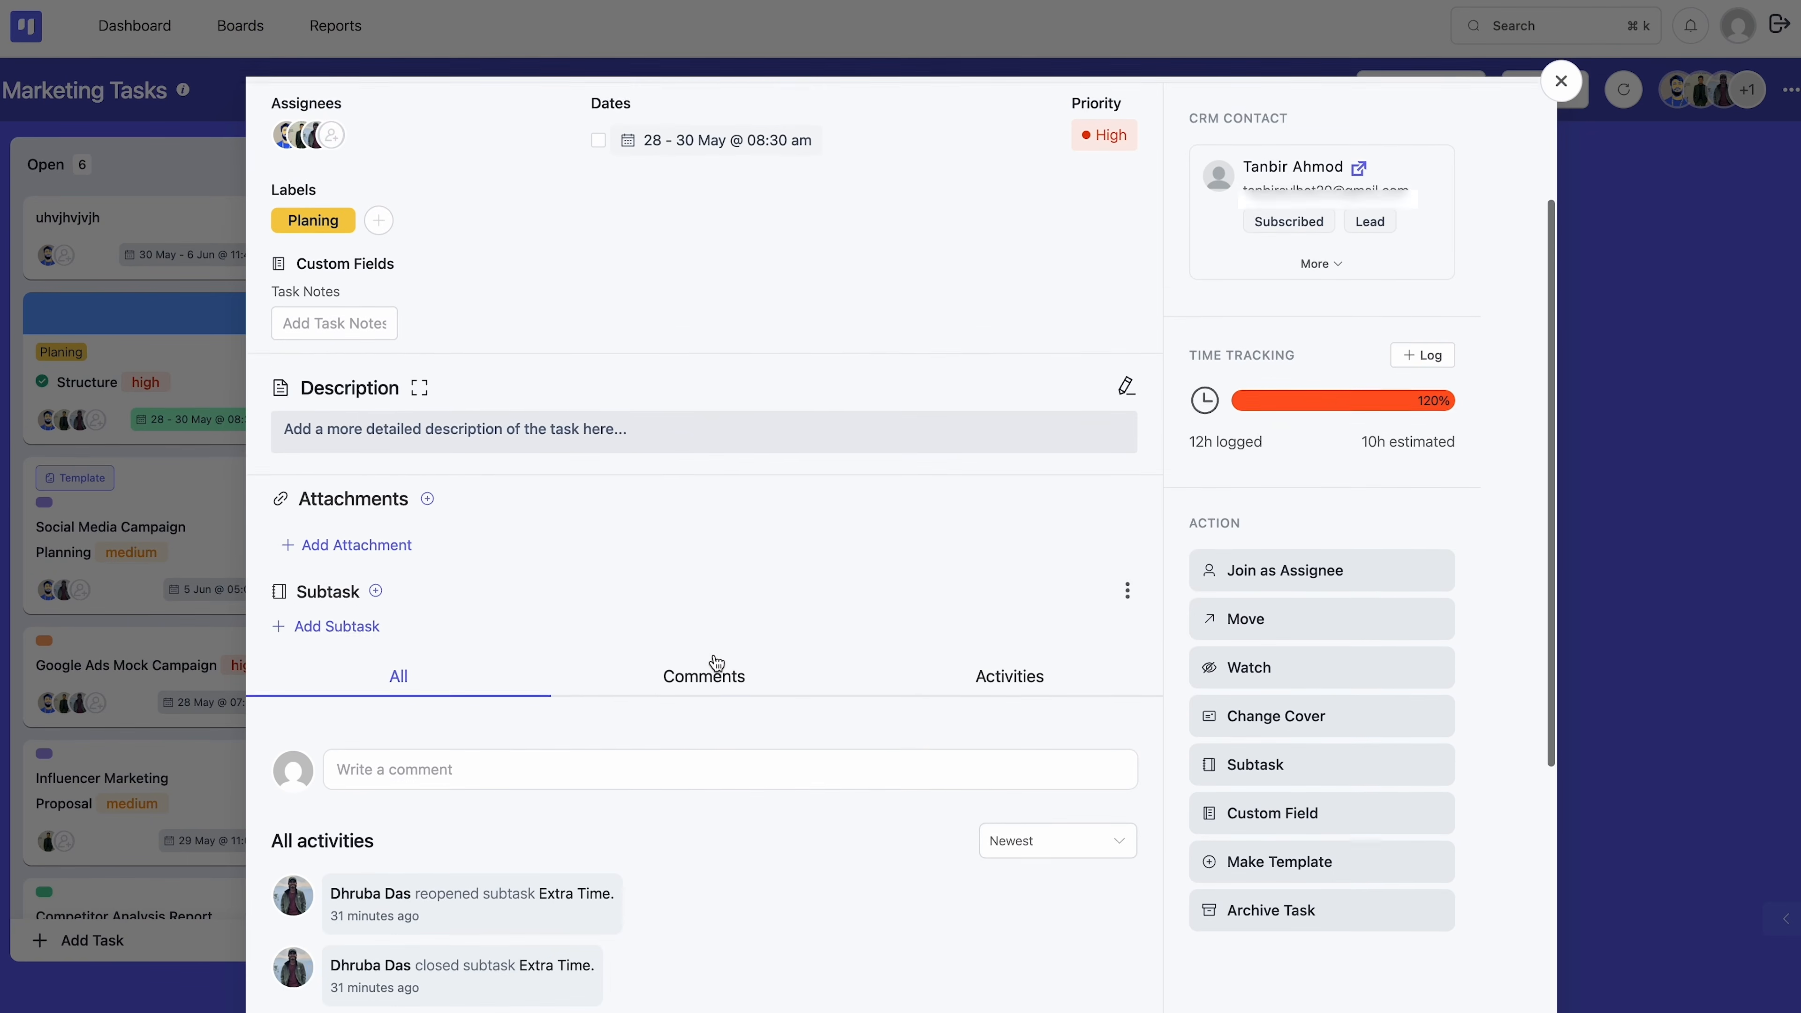
scroll(716, 663, "down", 3)
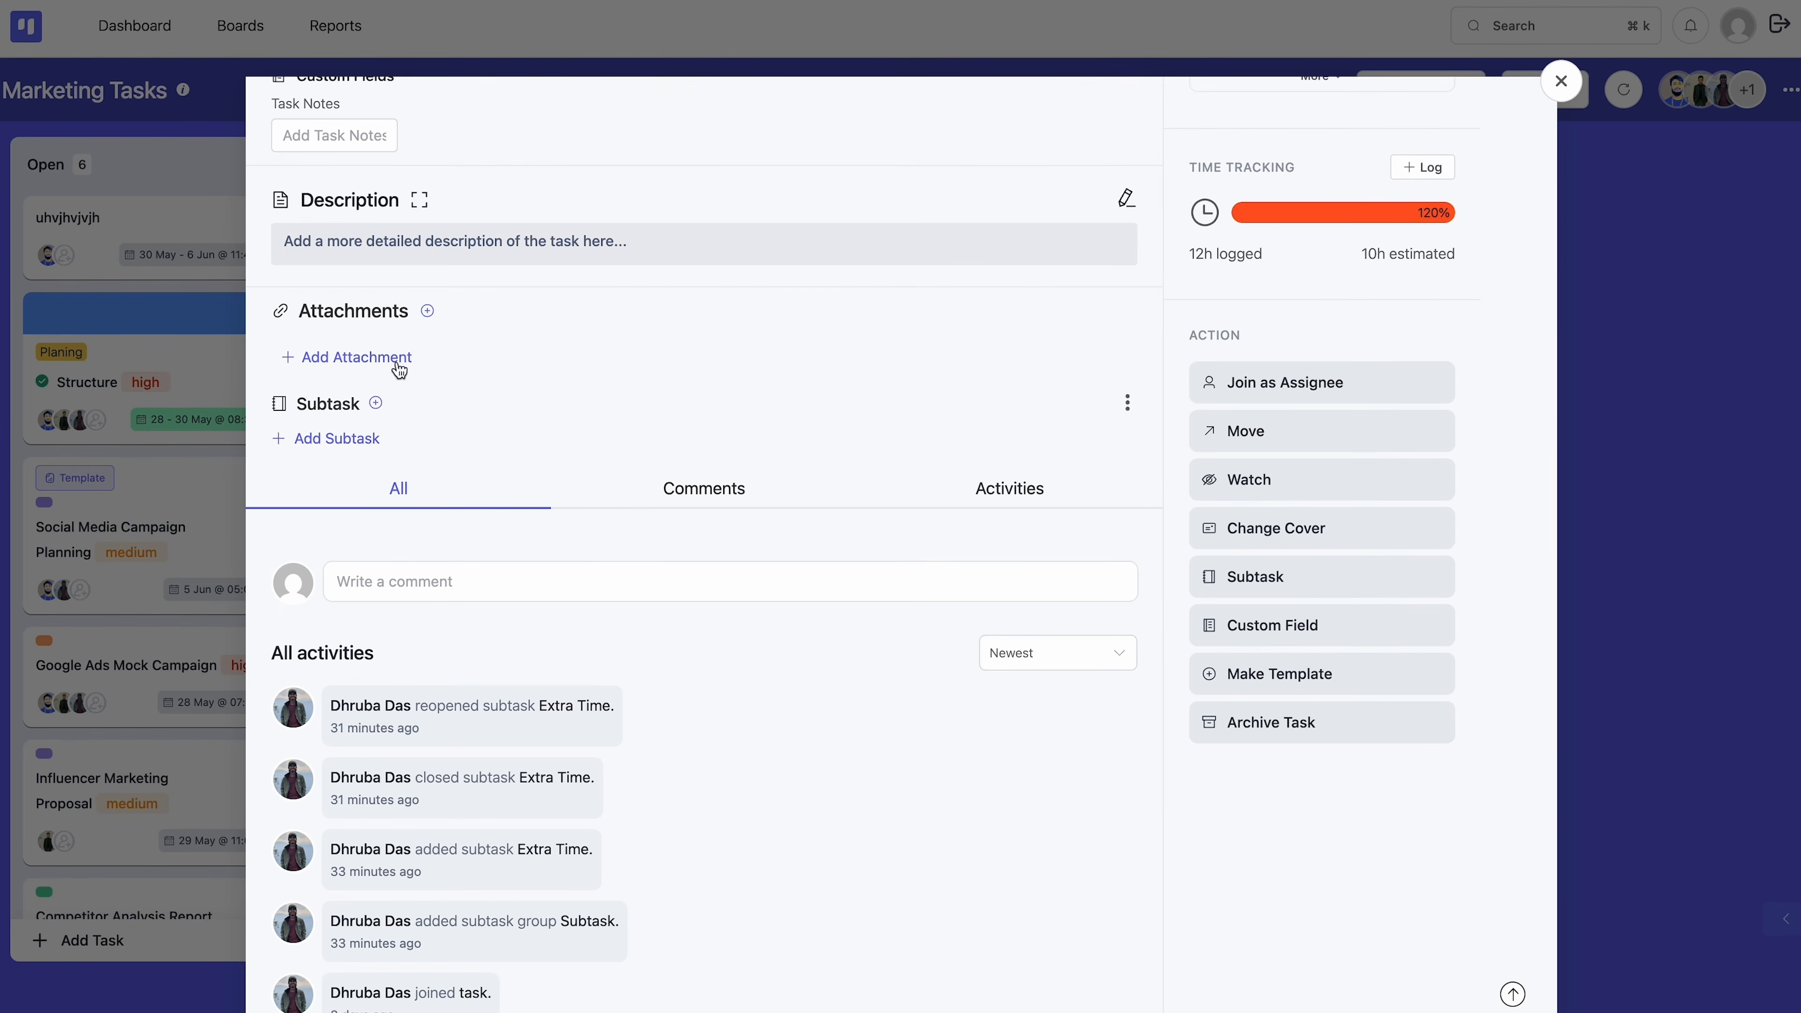
left_click(398, 363)
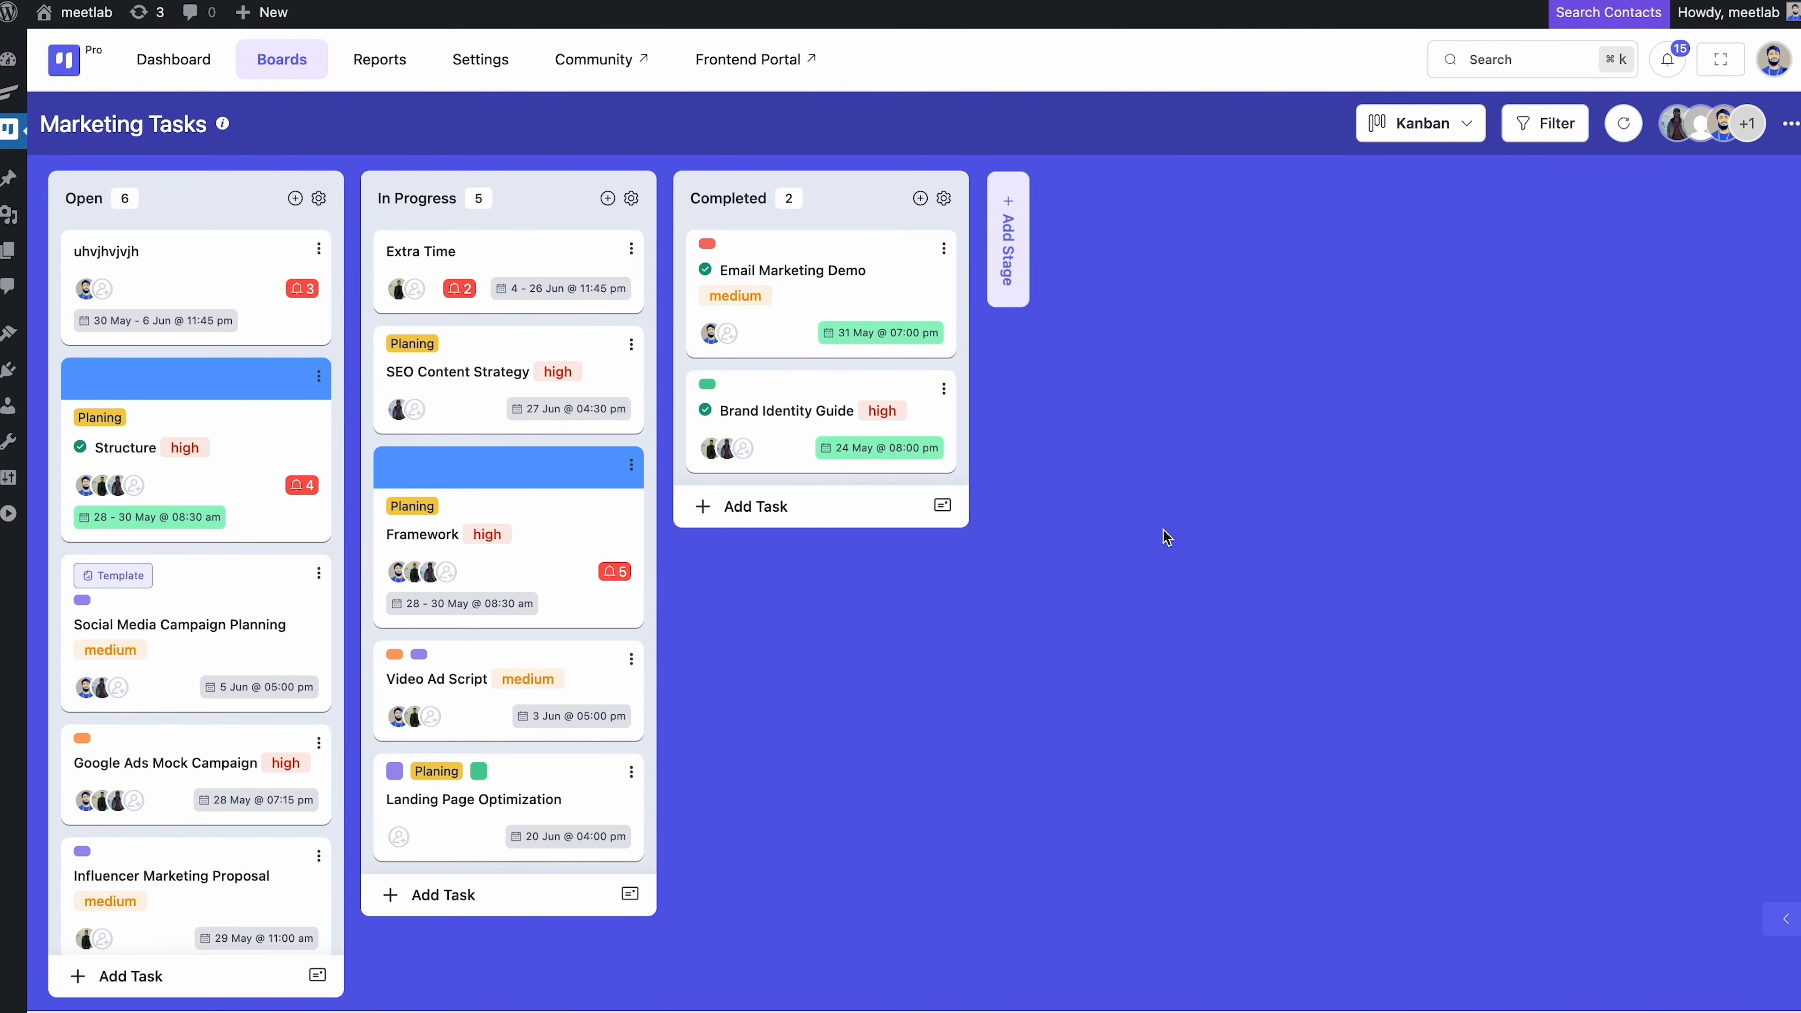
Check a member's role options in Board Members without changing them, then open the board menu
left_click(1704, 131)
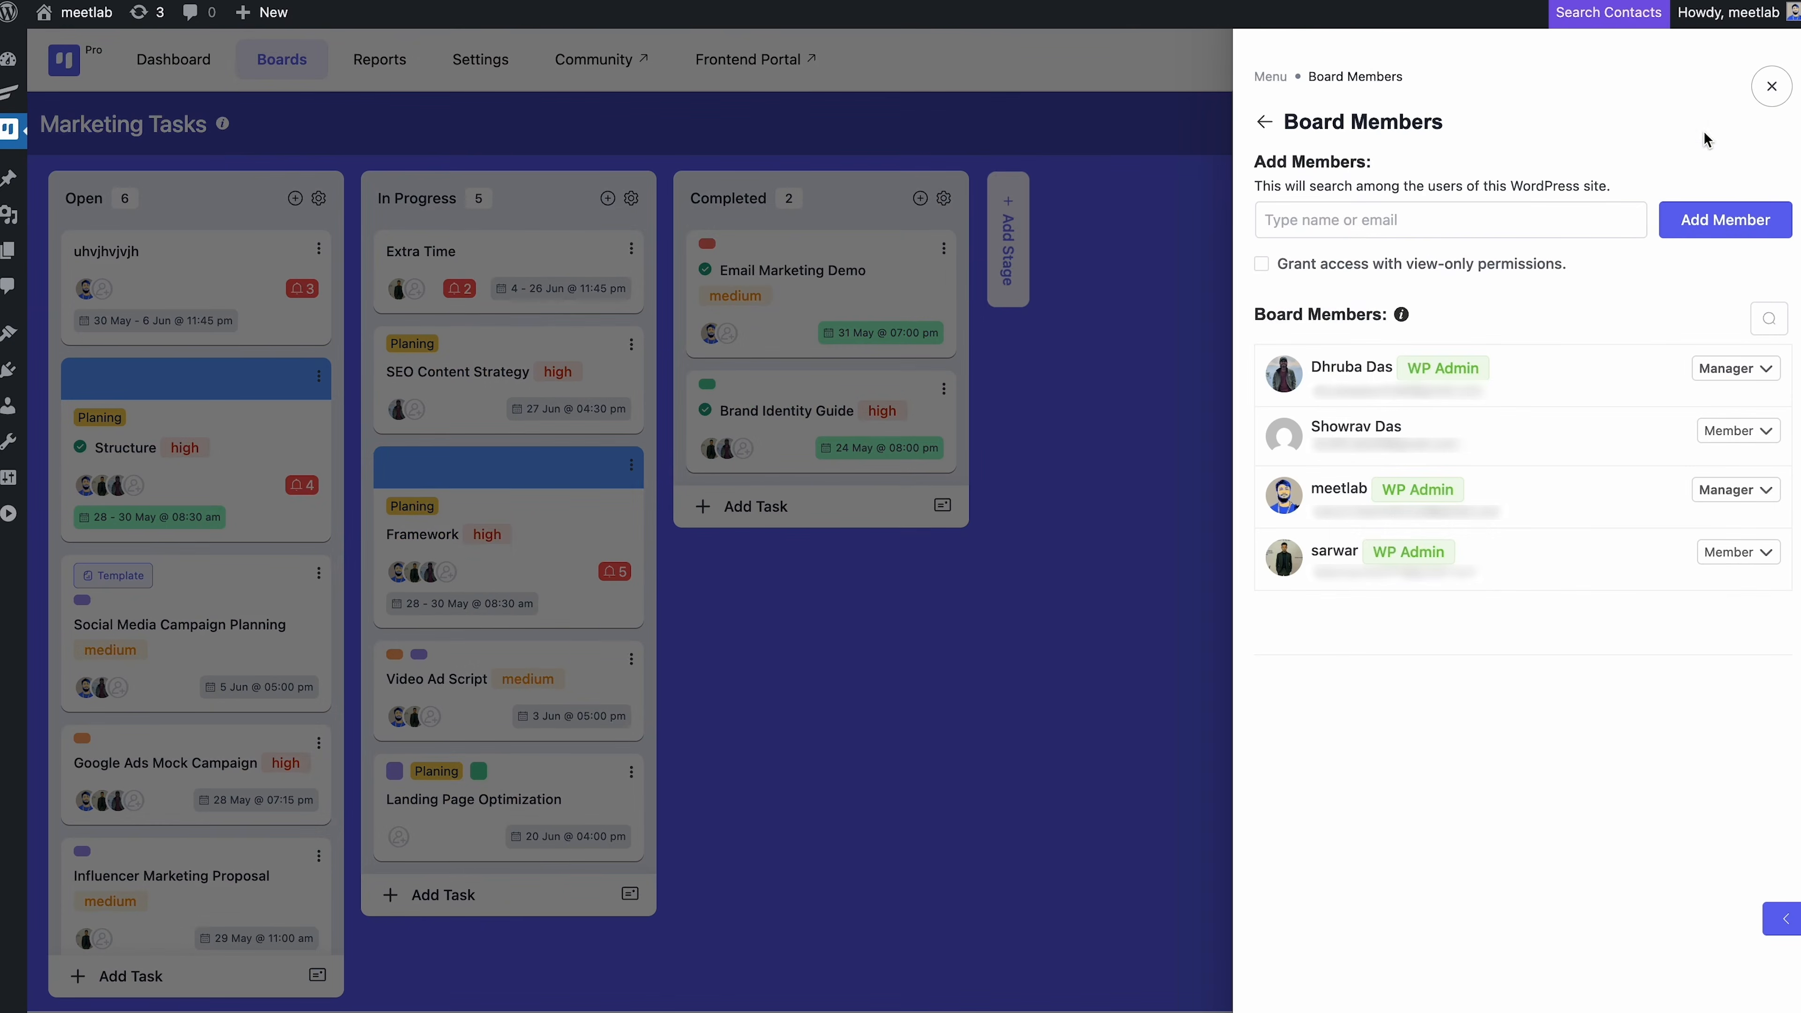
left_click(1725, 431)
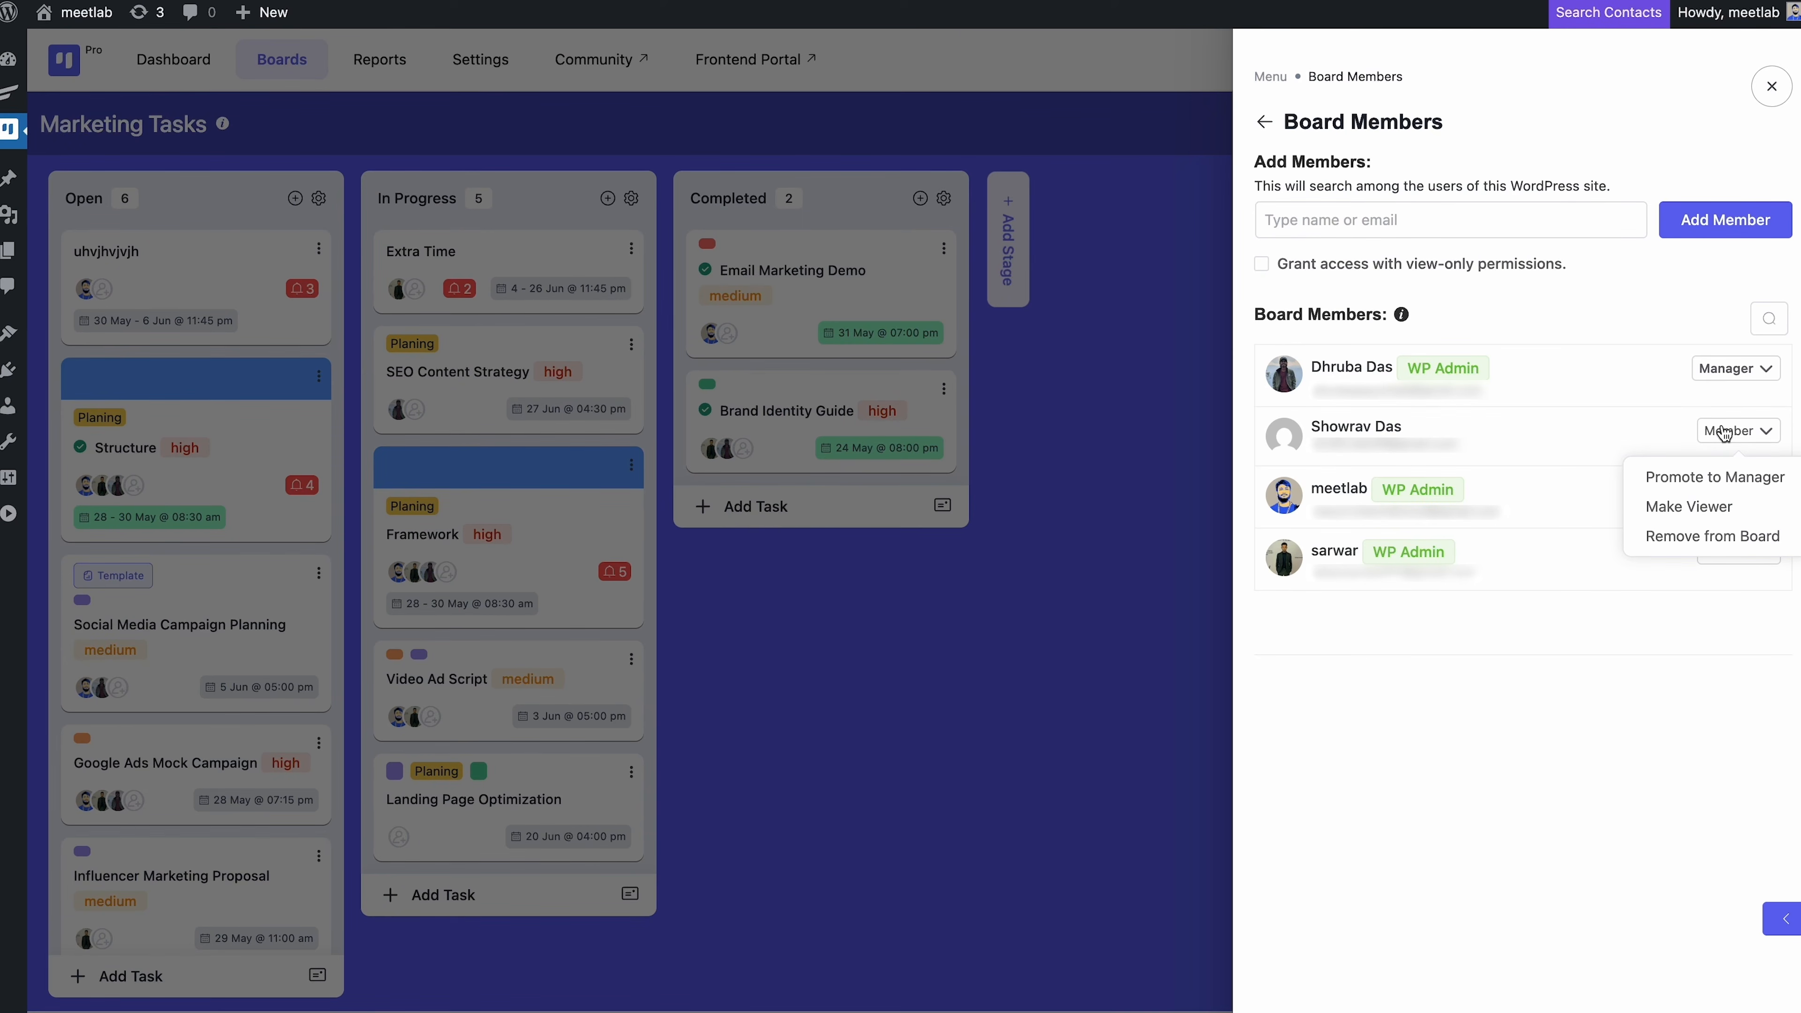
left_click(1725, 431)
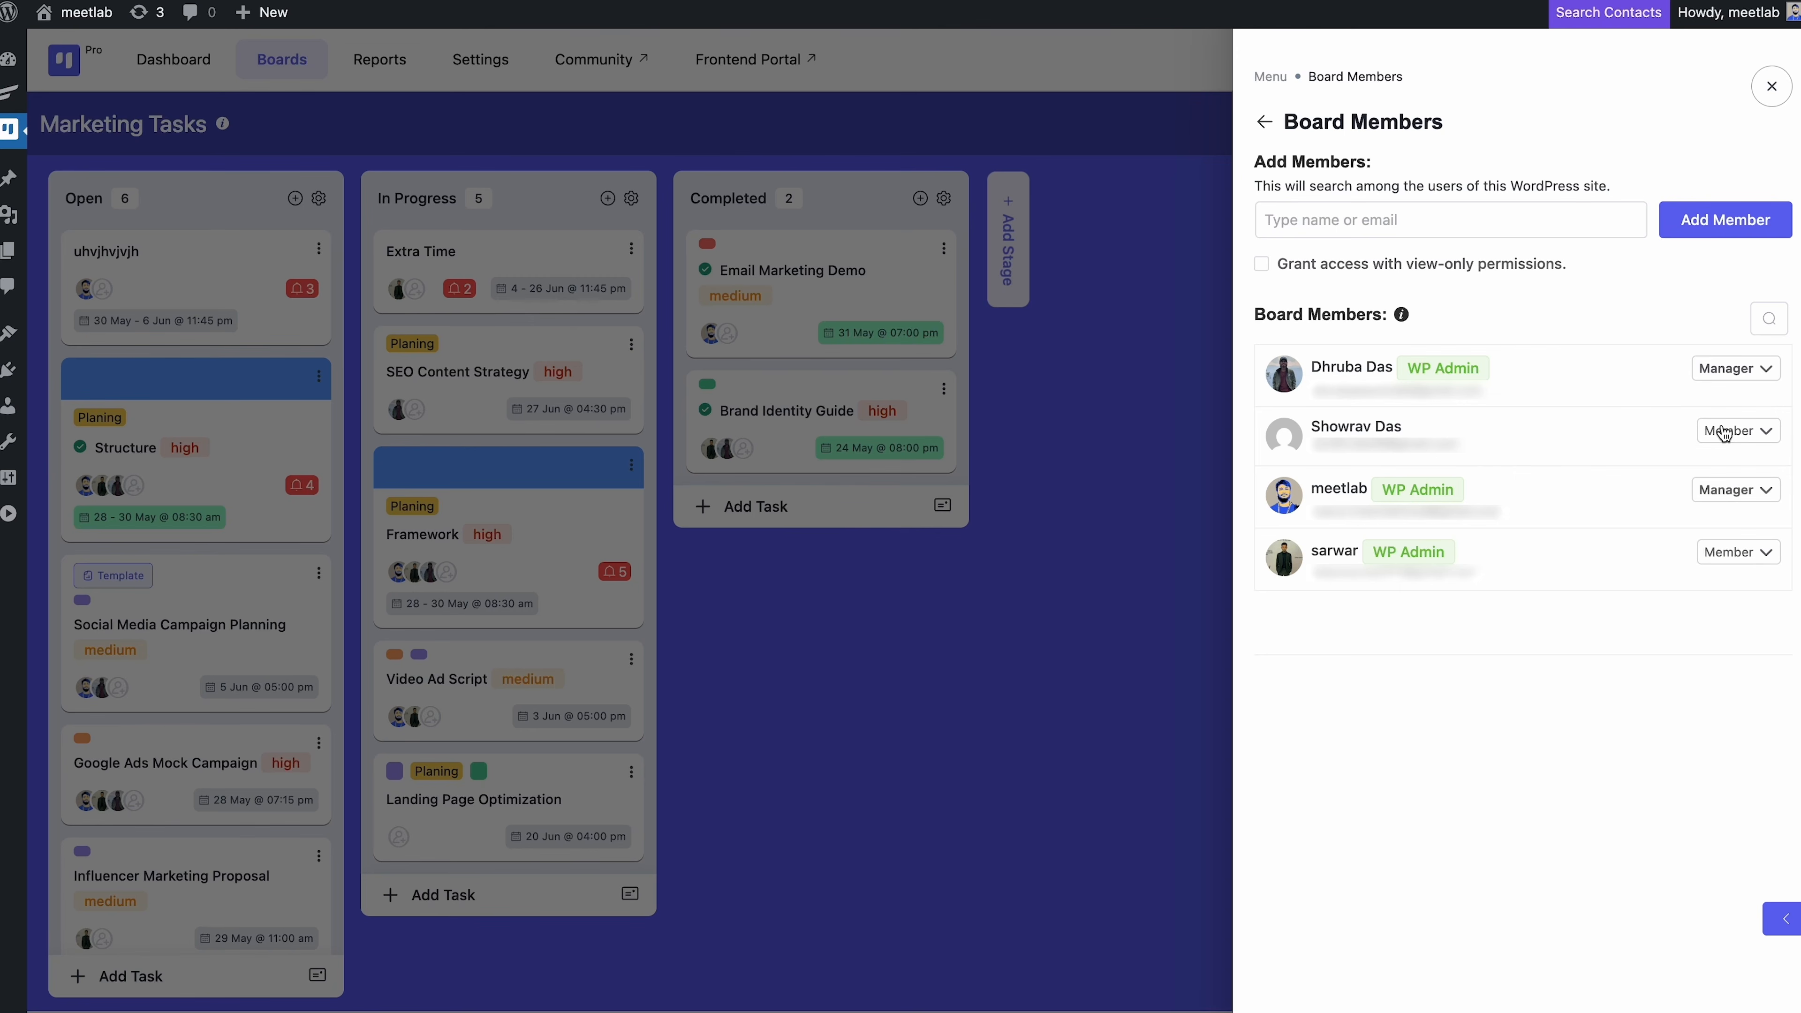
left_click(1776, 97)
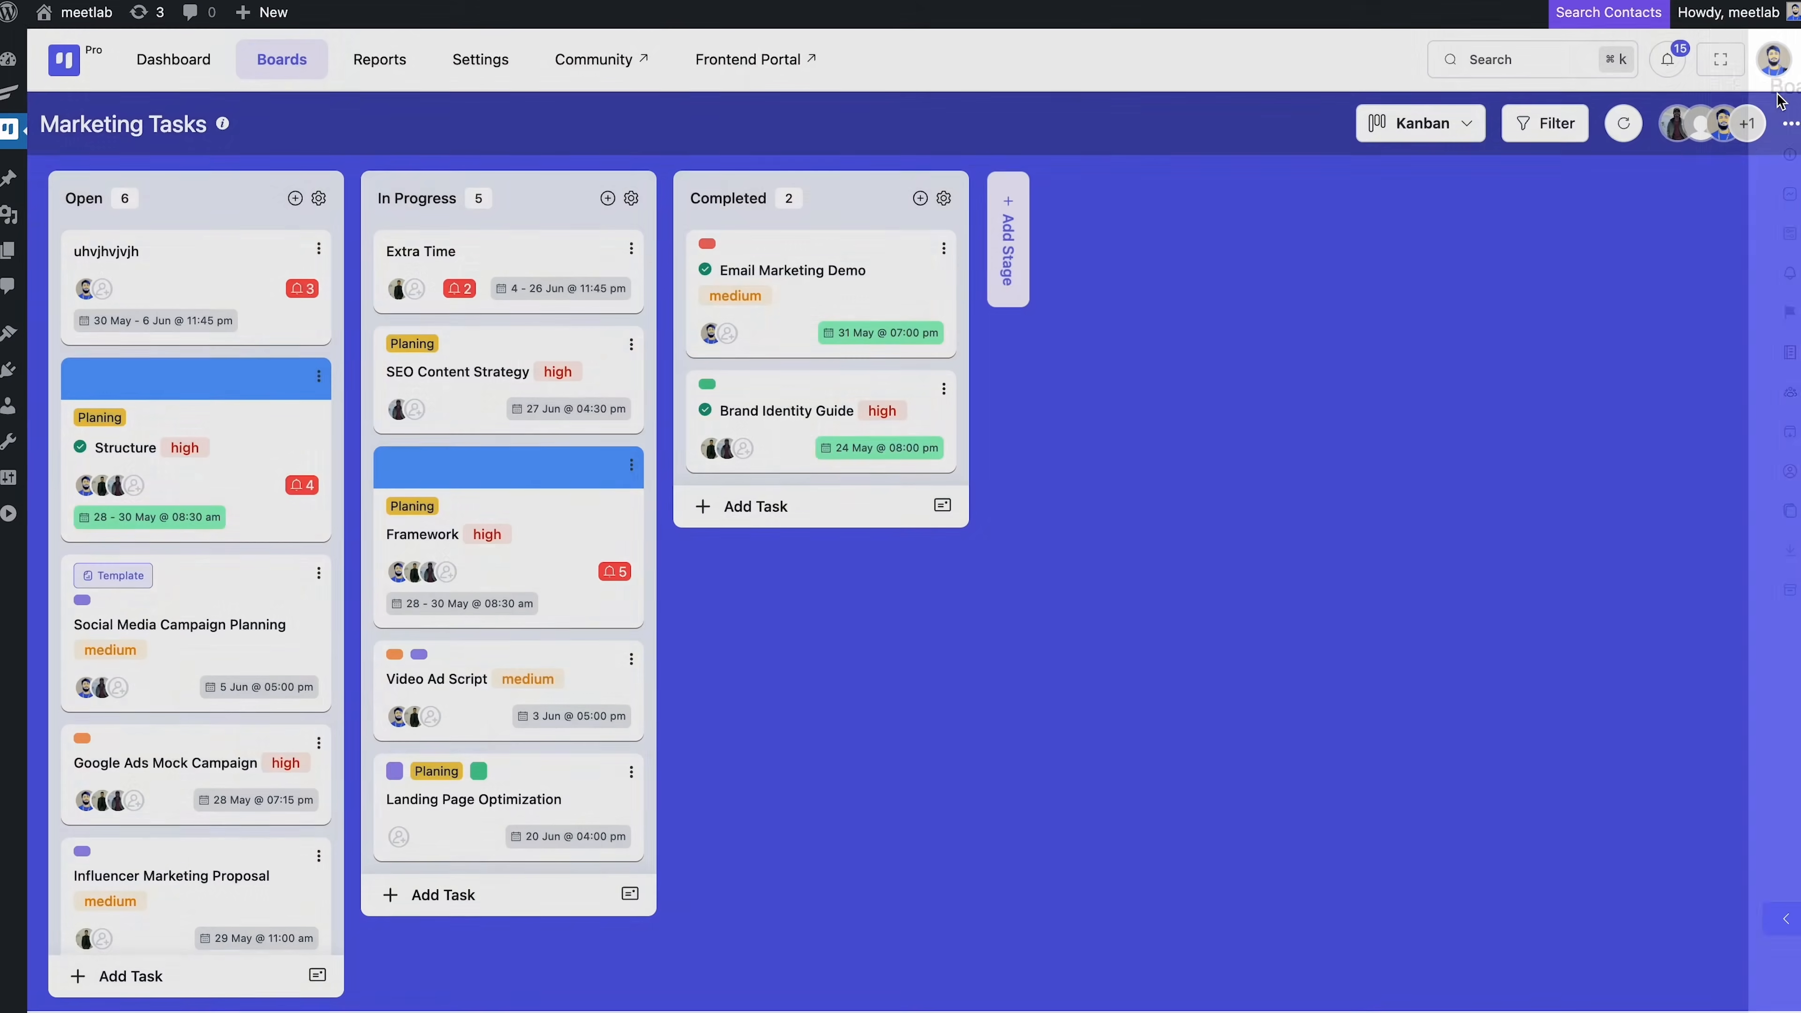
left_click(1790, 124)
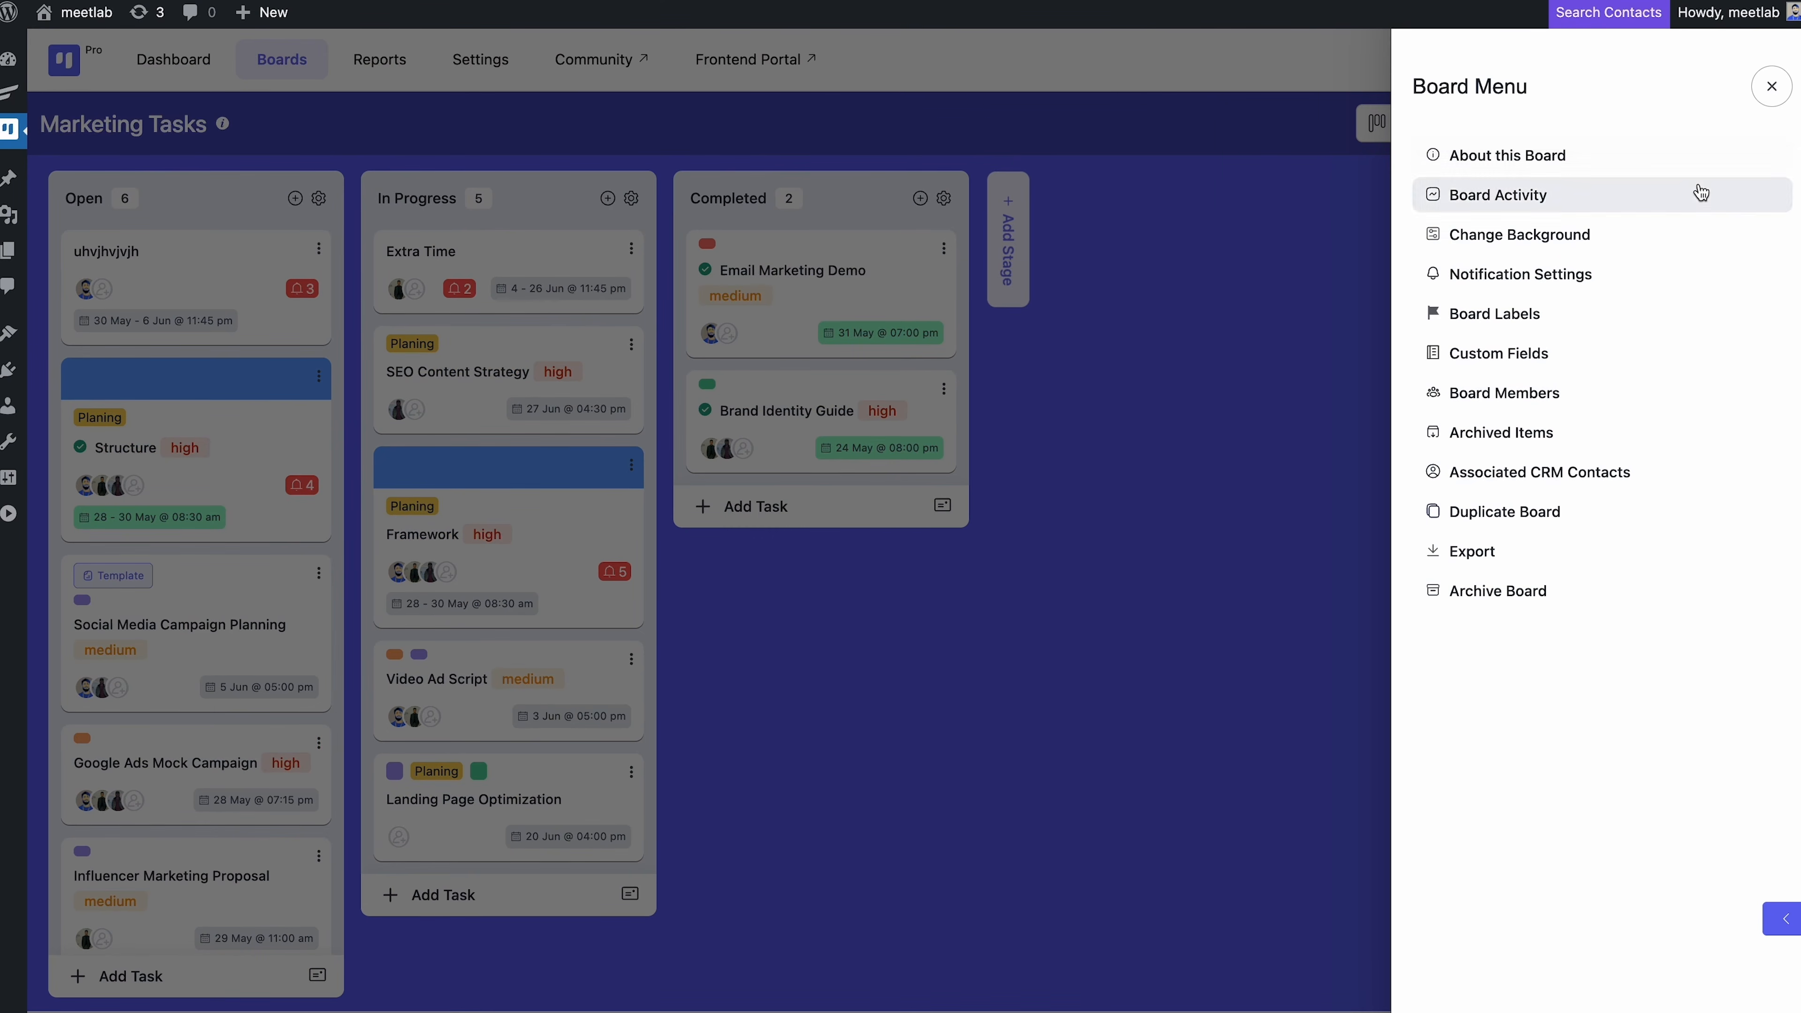
Review the Marketing Tasks board's activity history and close it
left_click(1686, 194)
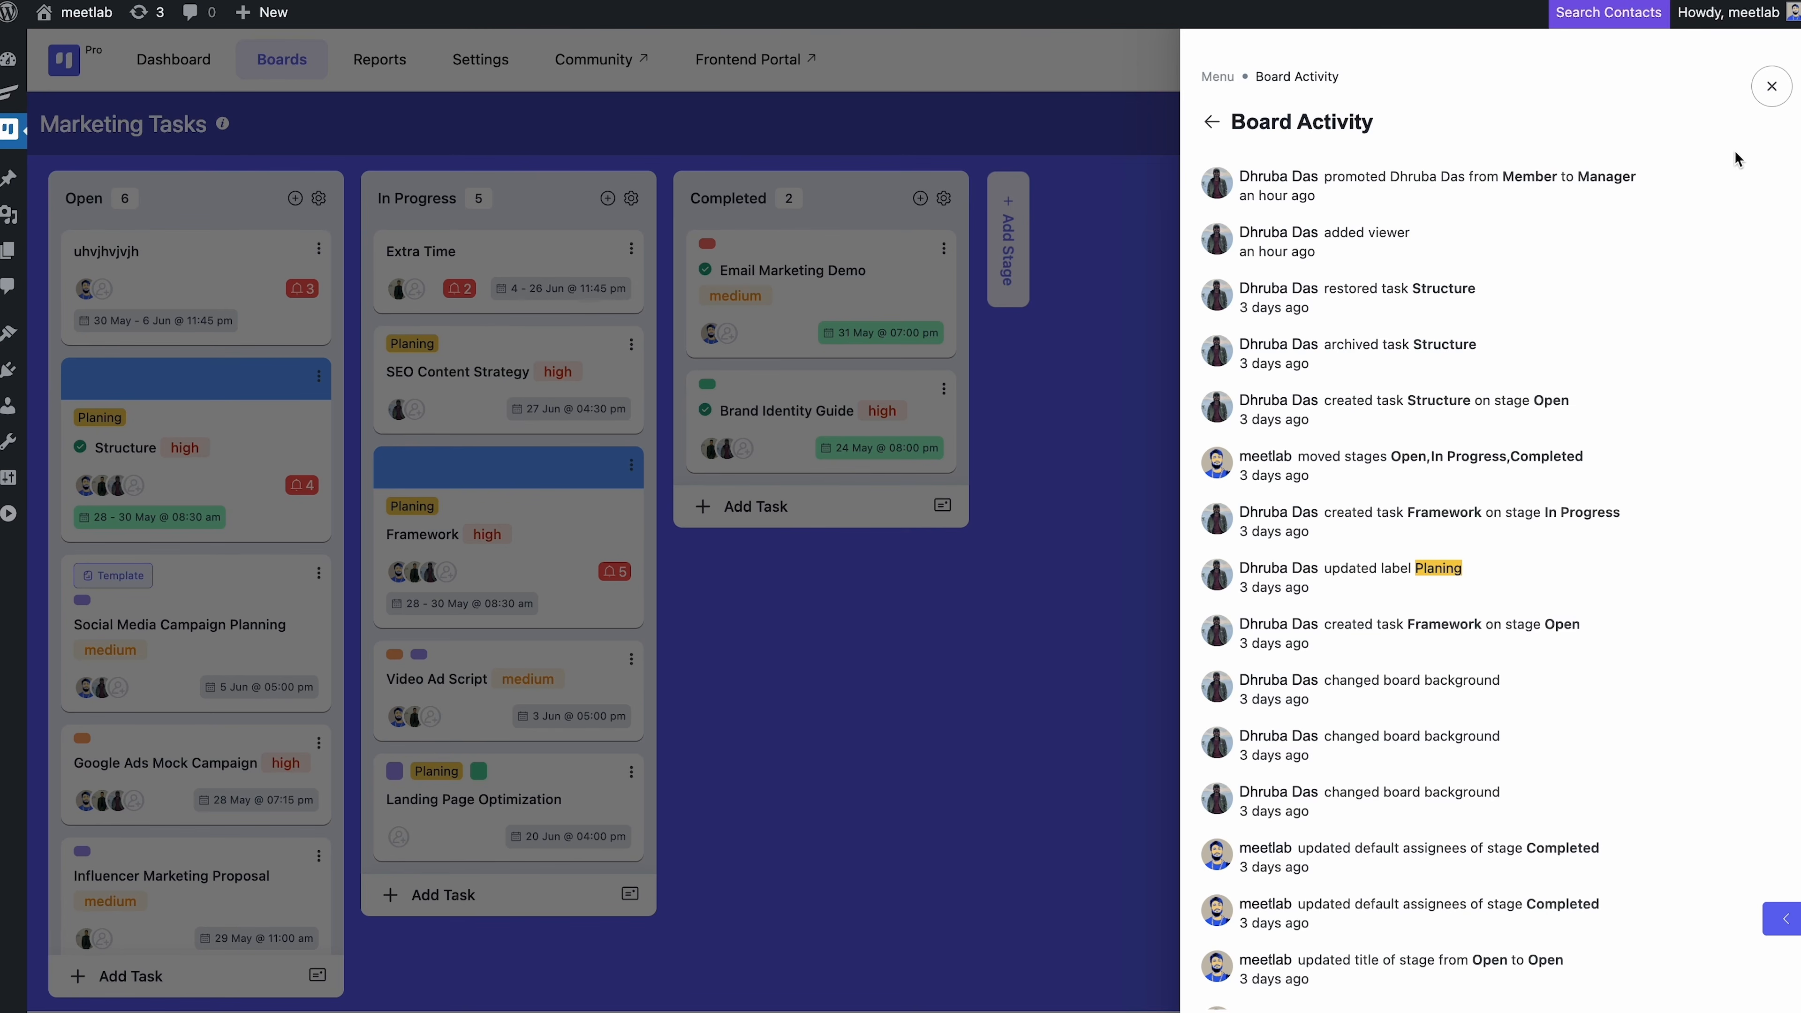
left_click(1769, 86)
left_click(1785, 128)
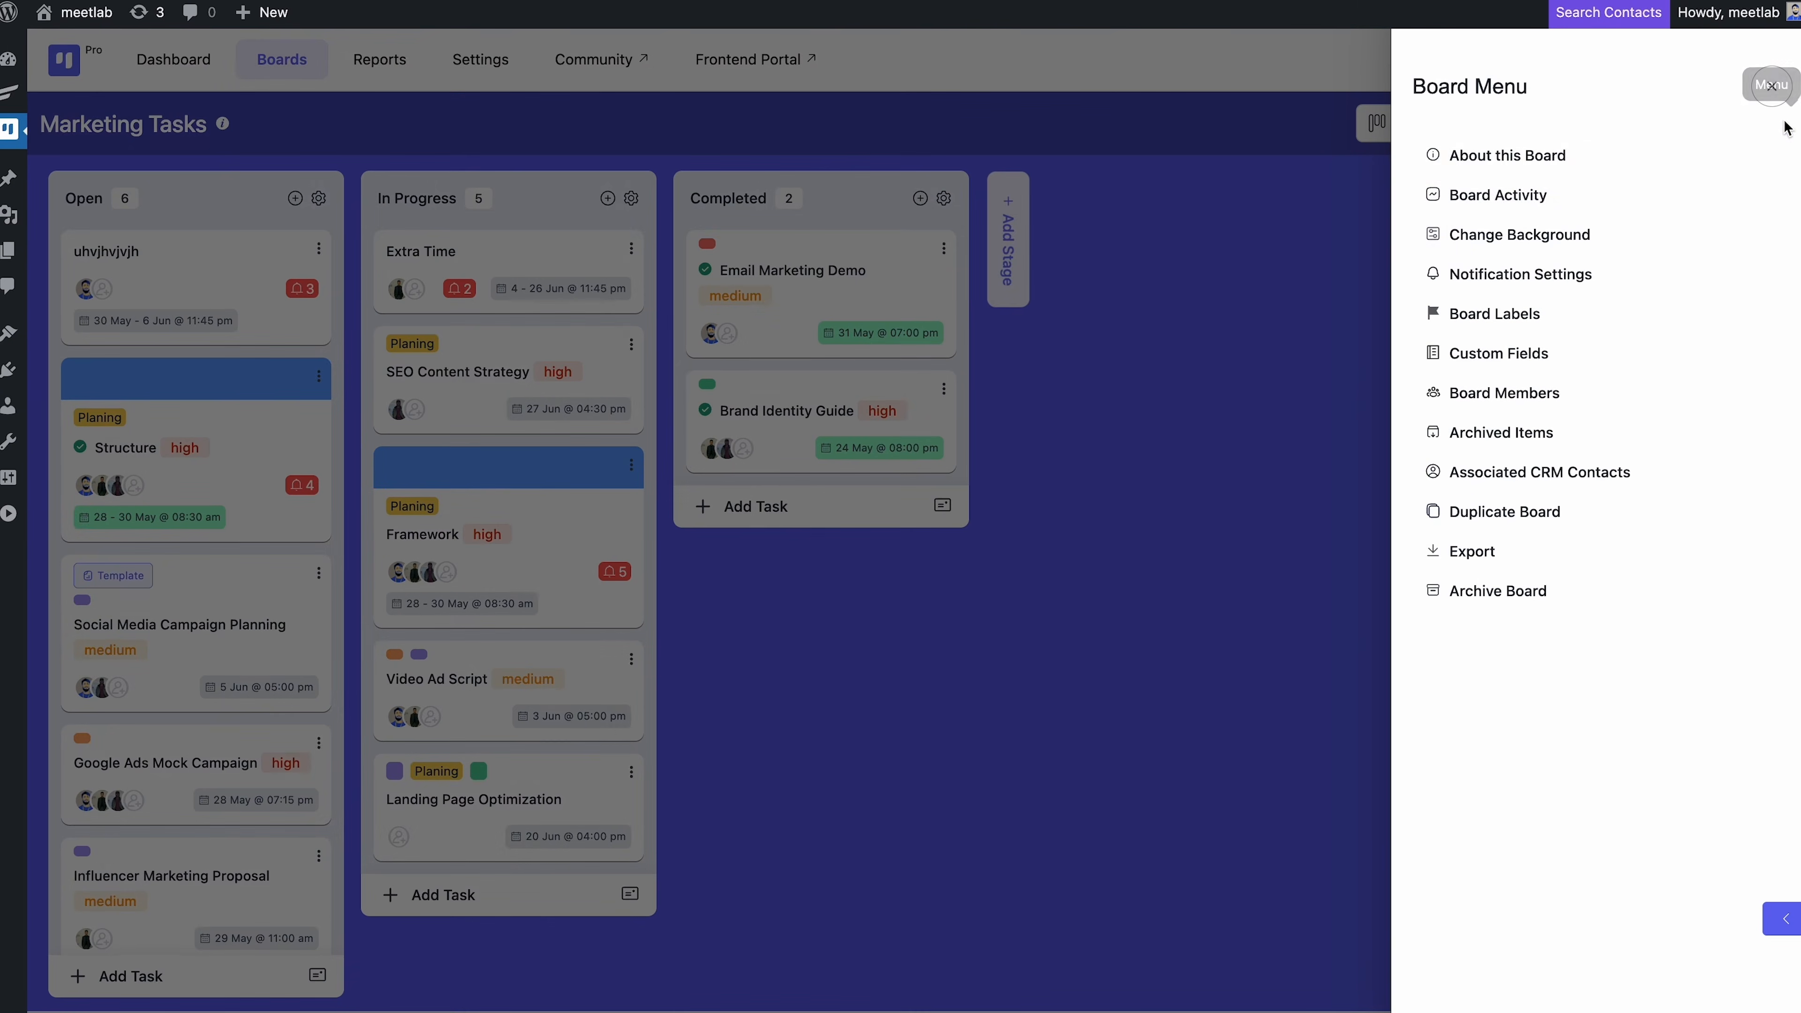
Switch off Stage Changed and Removed from a task email notifications and save
left_click(1676, 287)
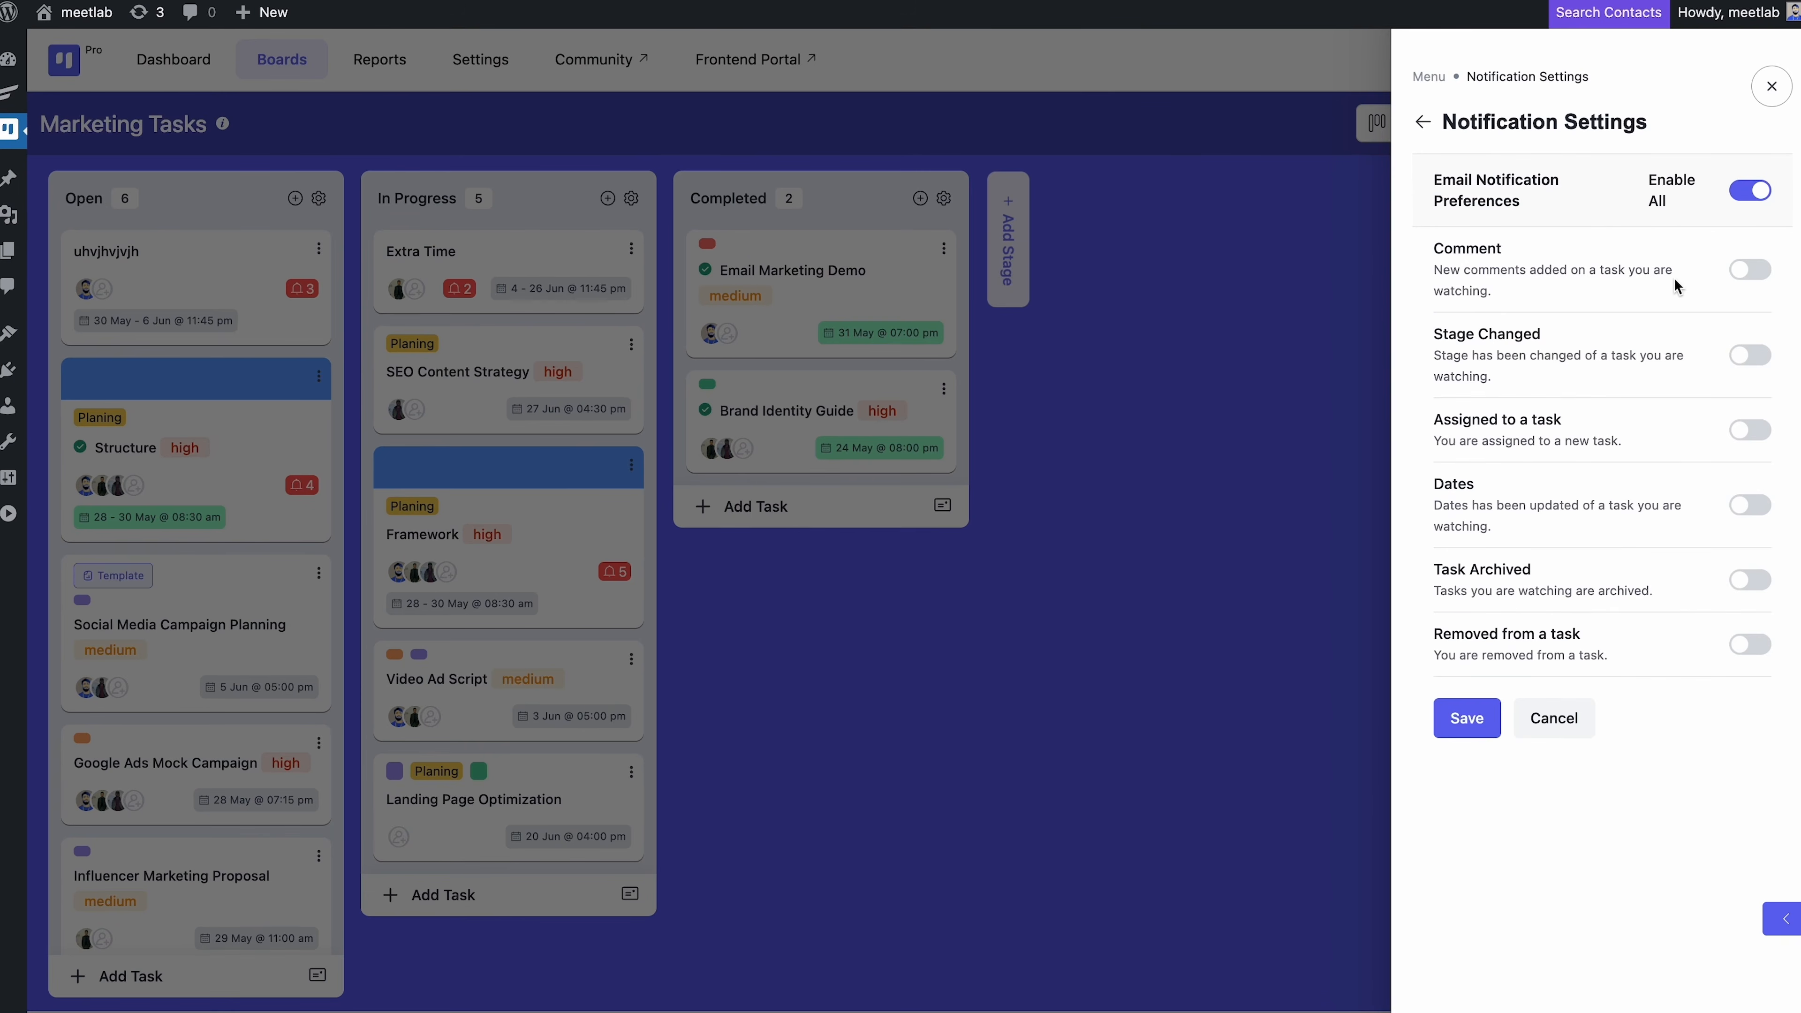
left_click(1748, 354)
left_click(1749, 643)
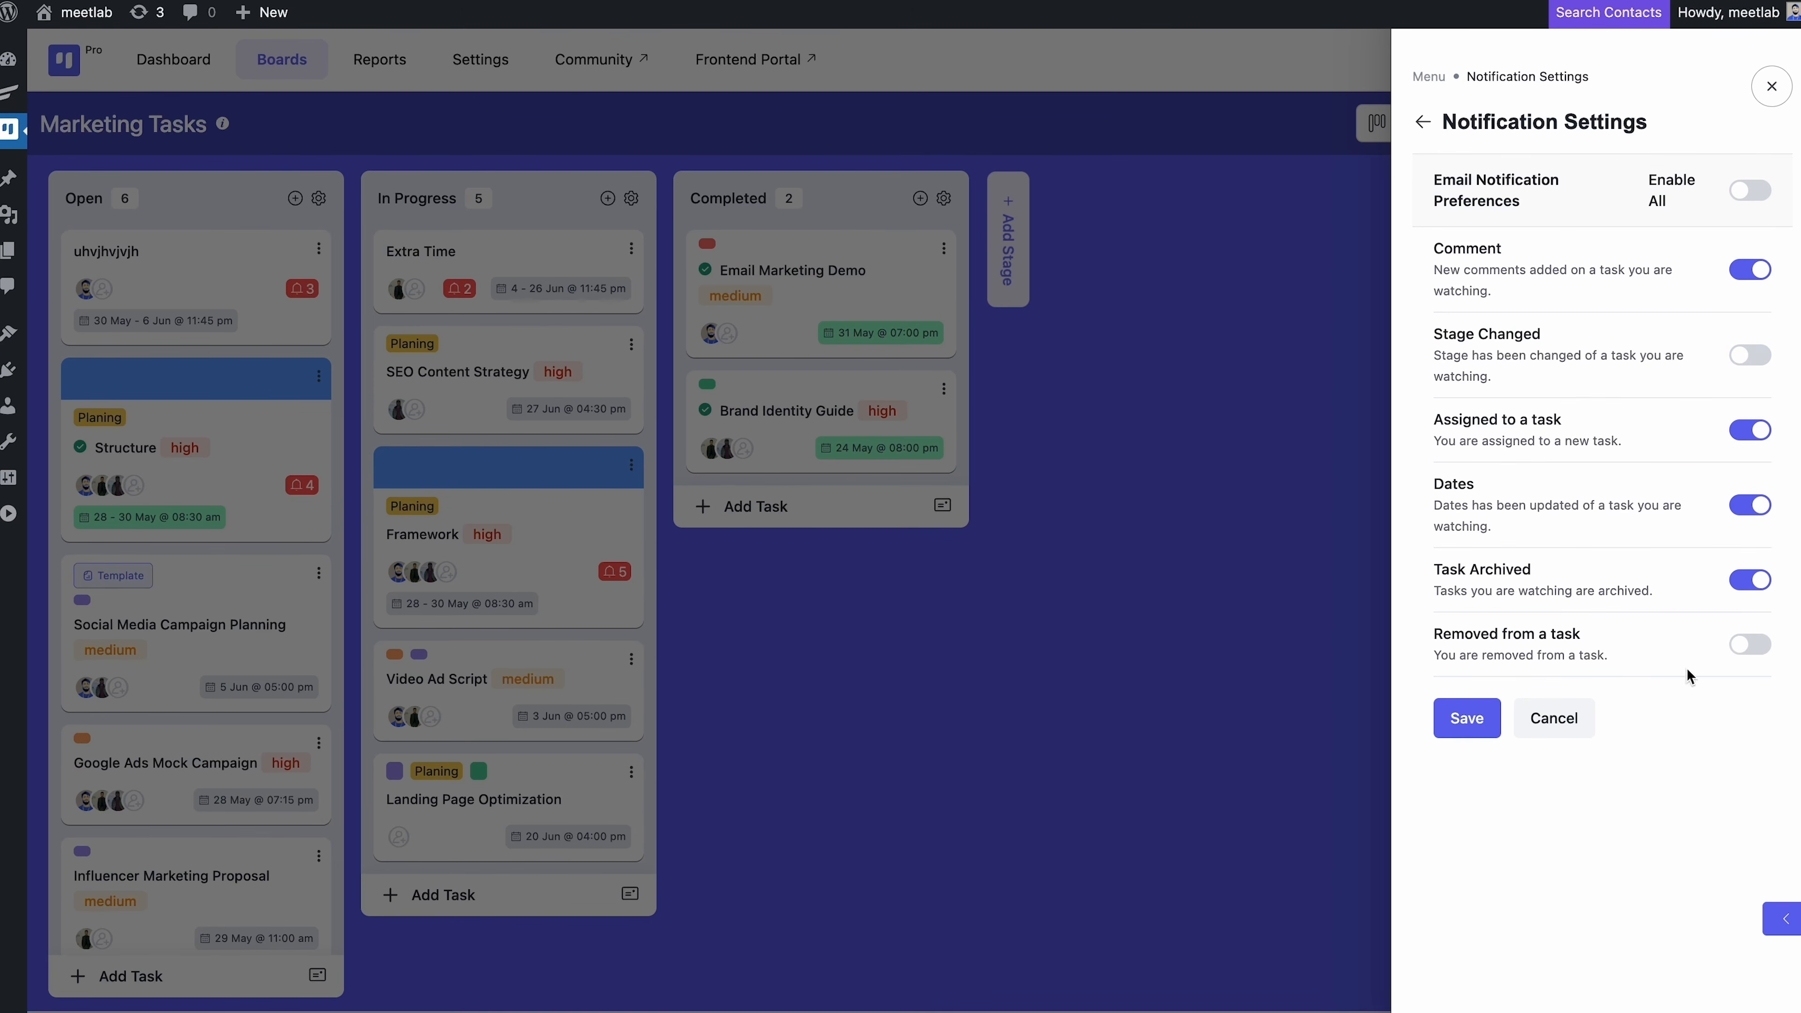
left_click(1468, 736)
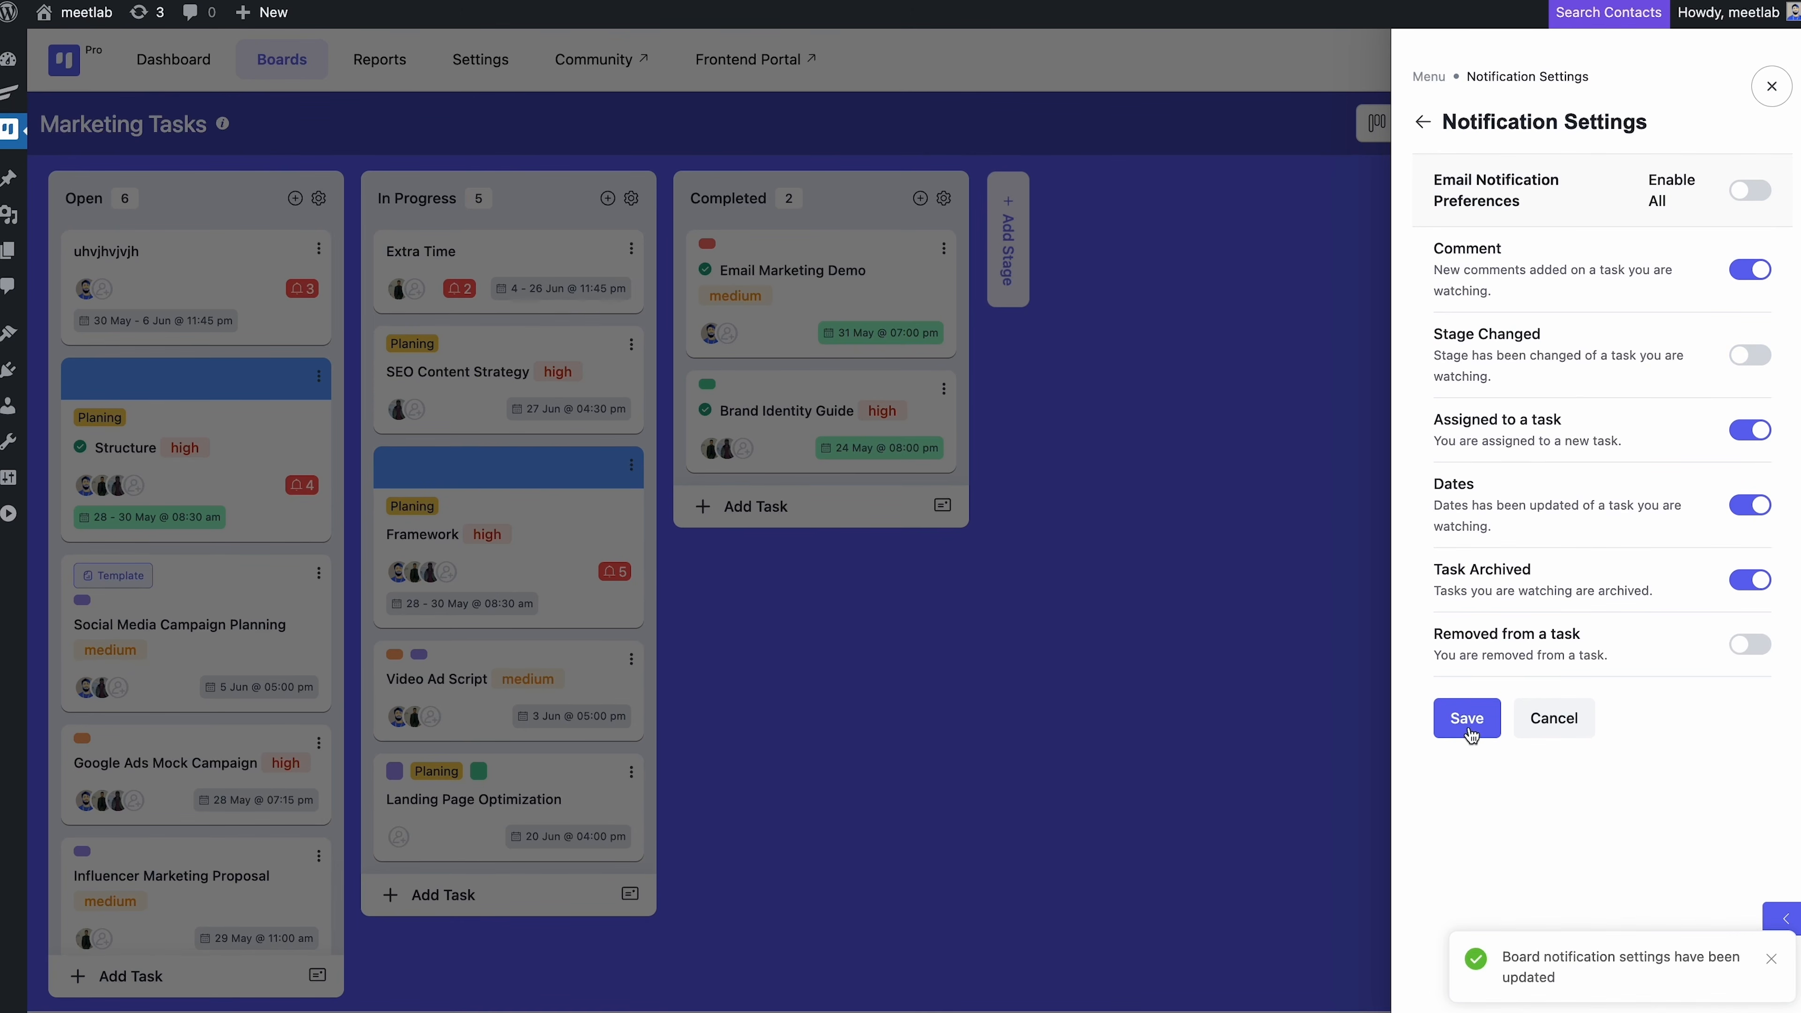
left_click(1771, 87)
Browse the board background choices and board labels without changing anything
left_click(1788, 124)
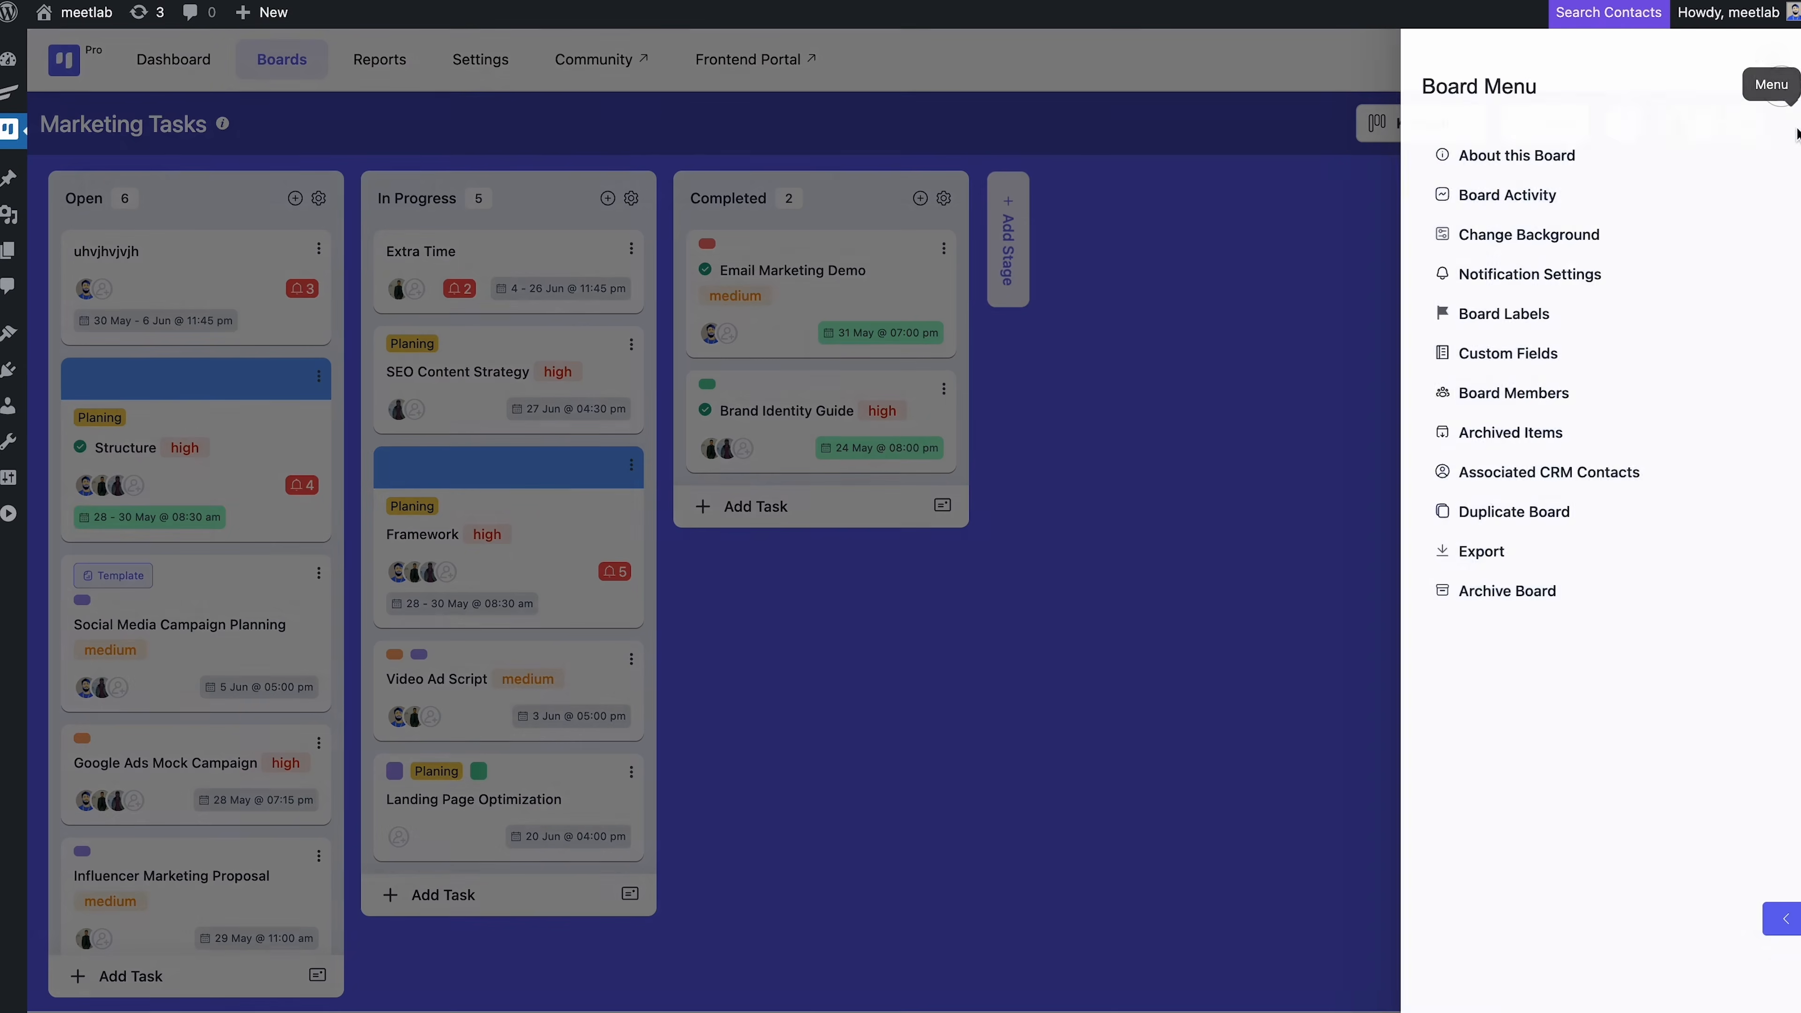
left_click(1692, 233)
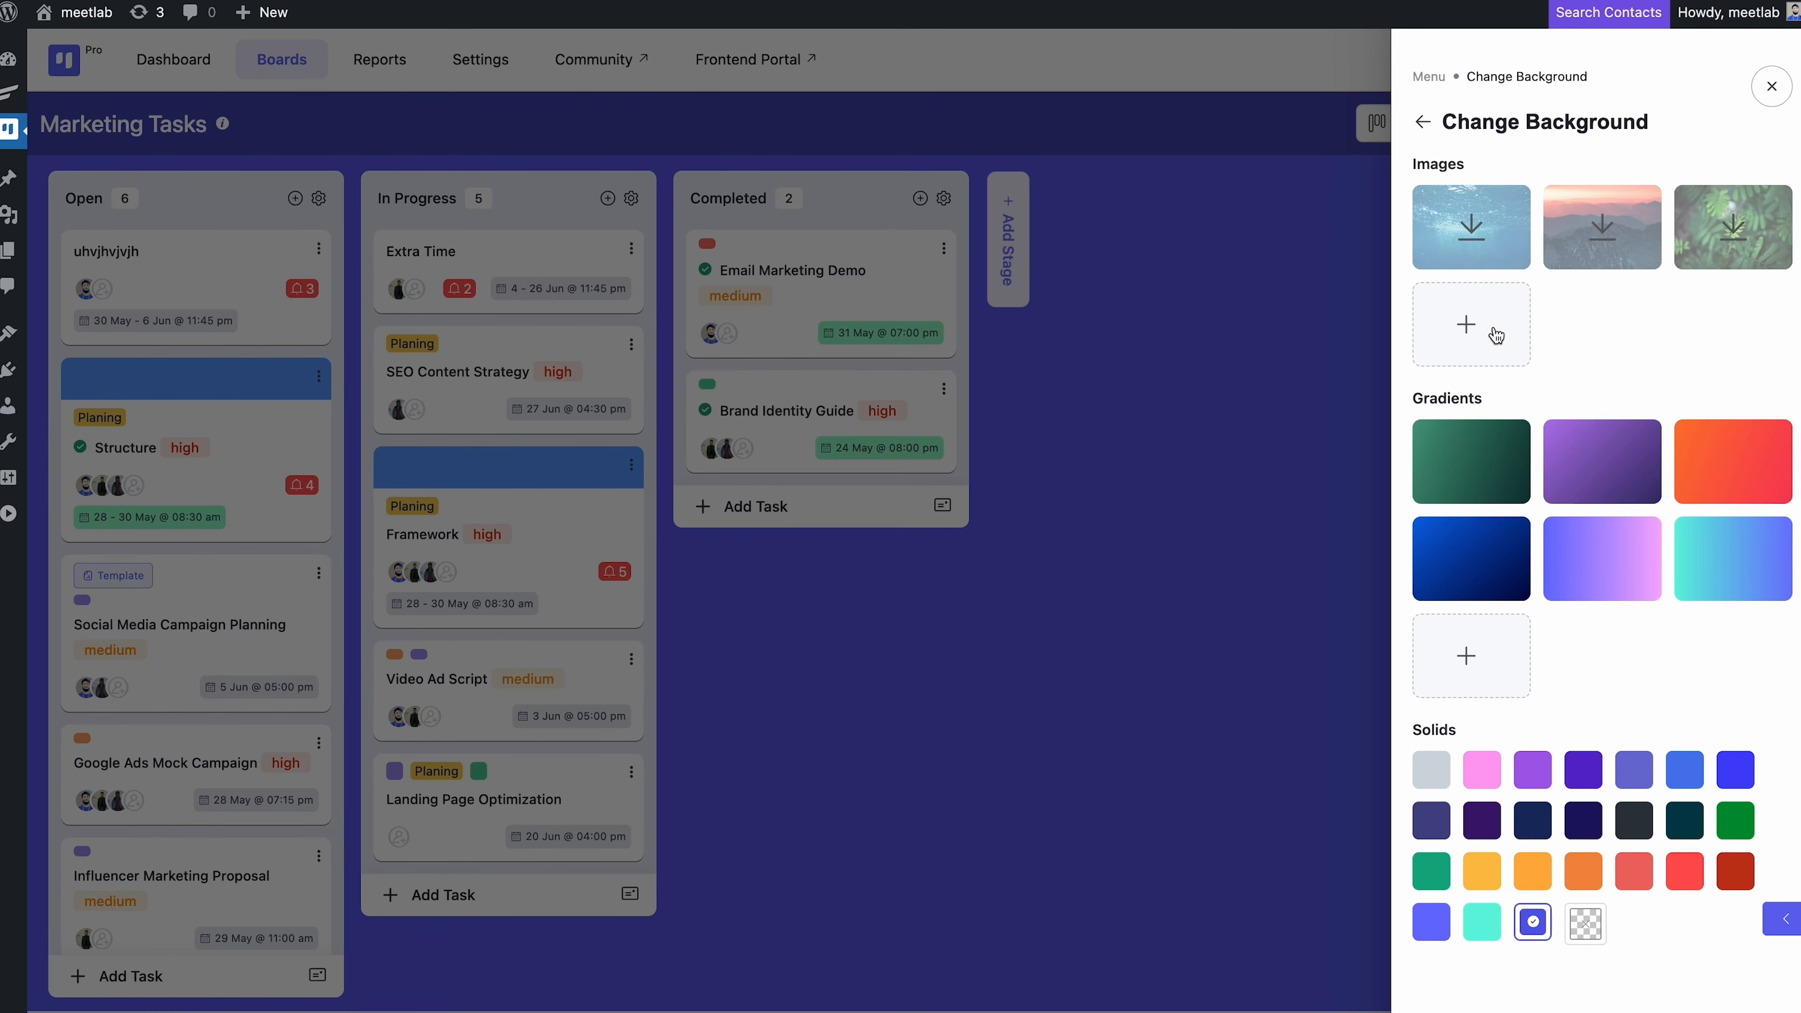
left_click(1771, 86)
left_click(1791, 124)
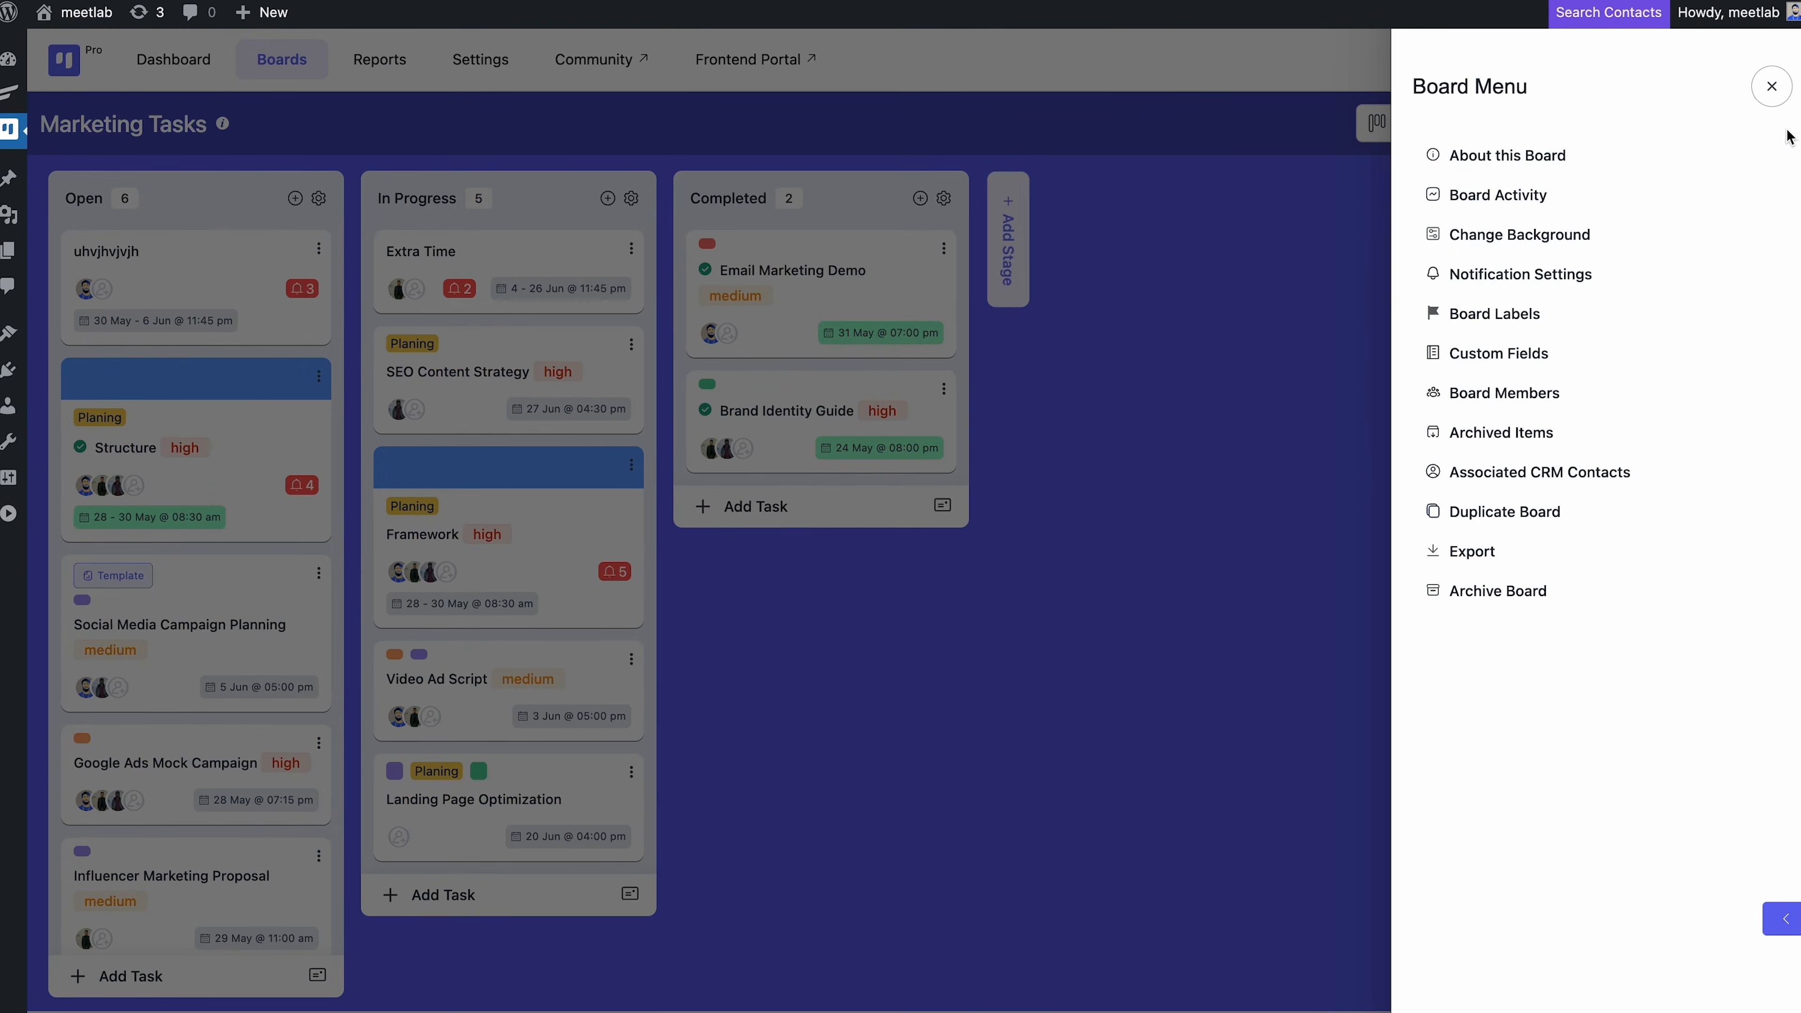
left_click(1623, 317)
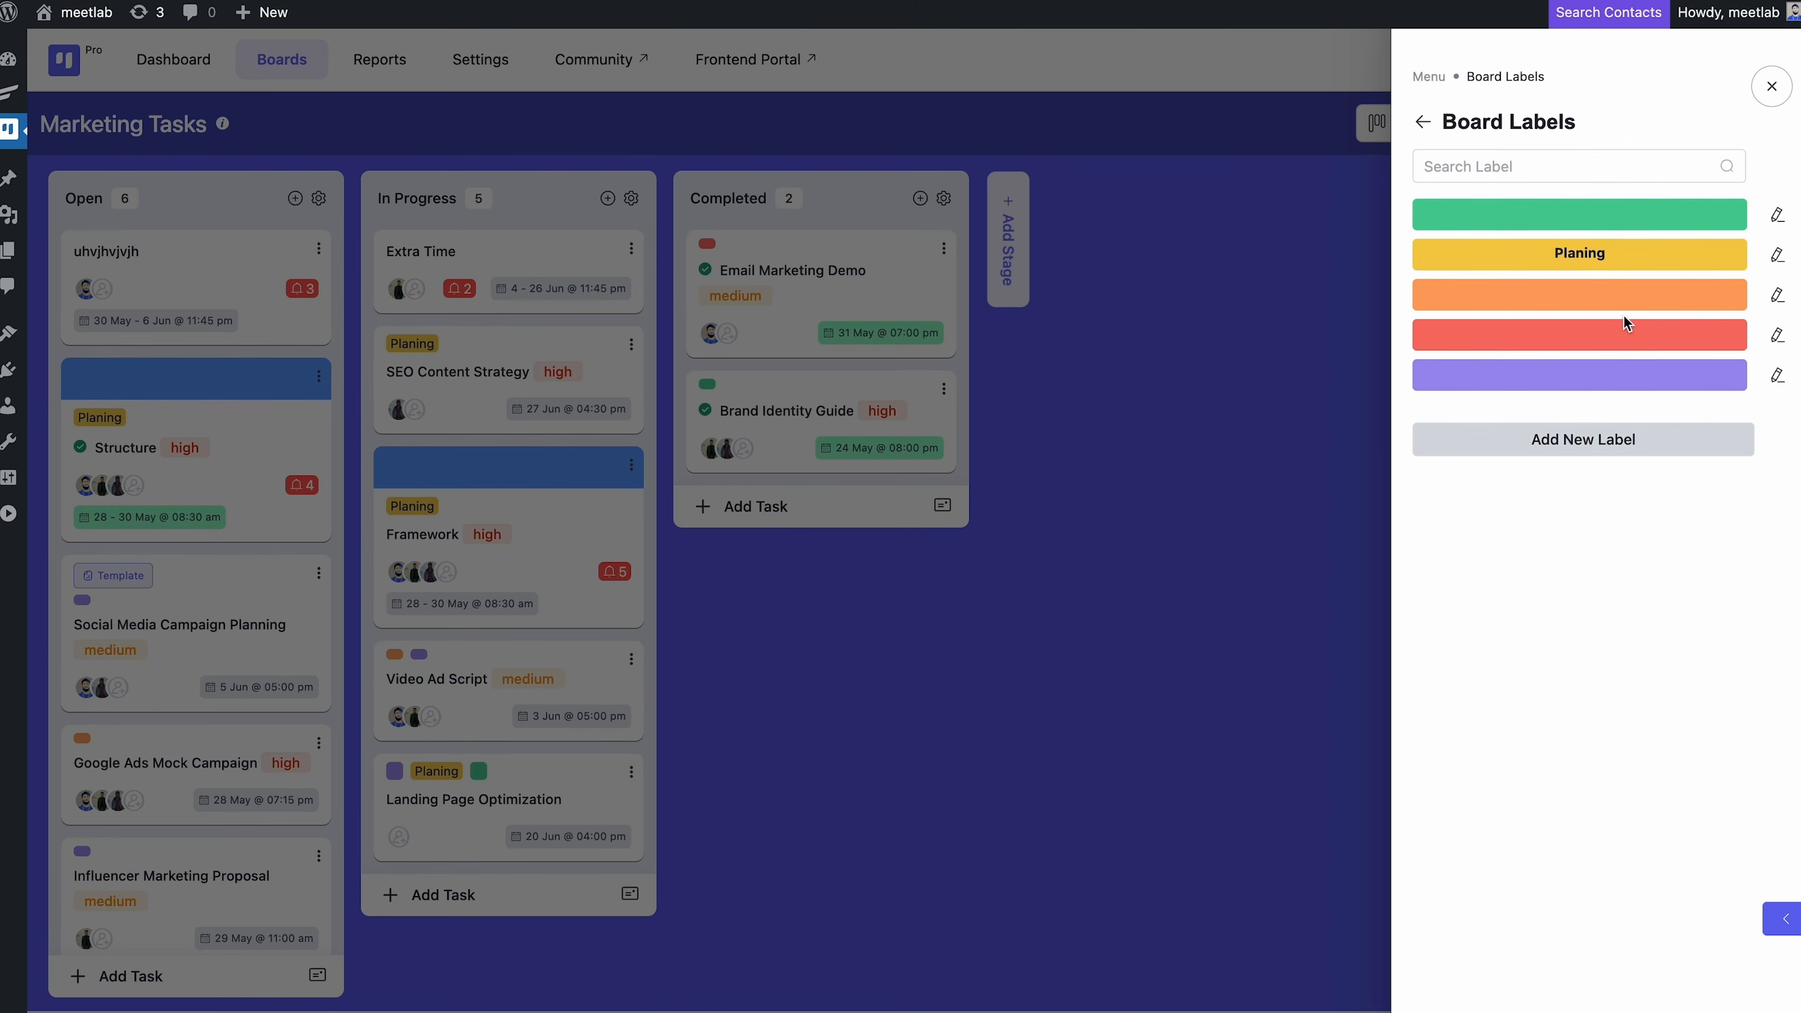
left_click(1771, 86)
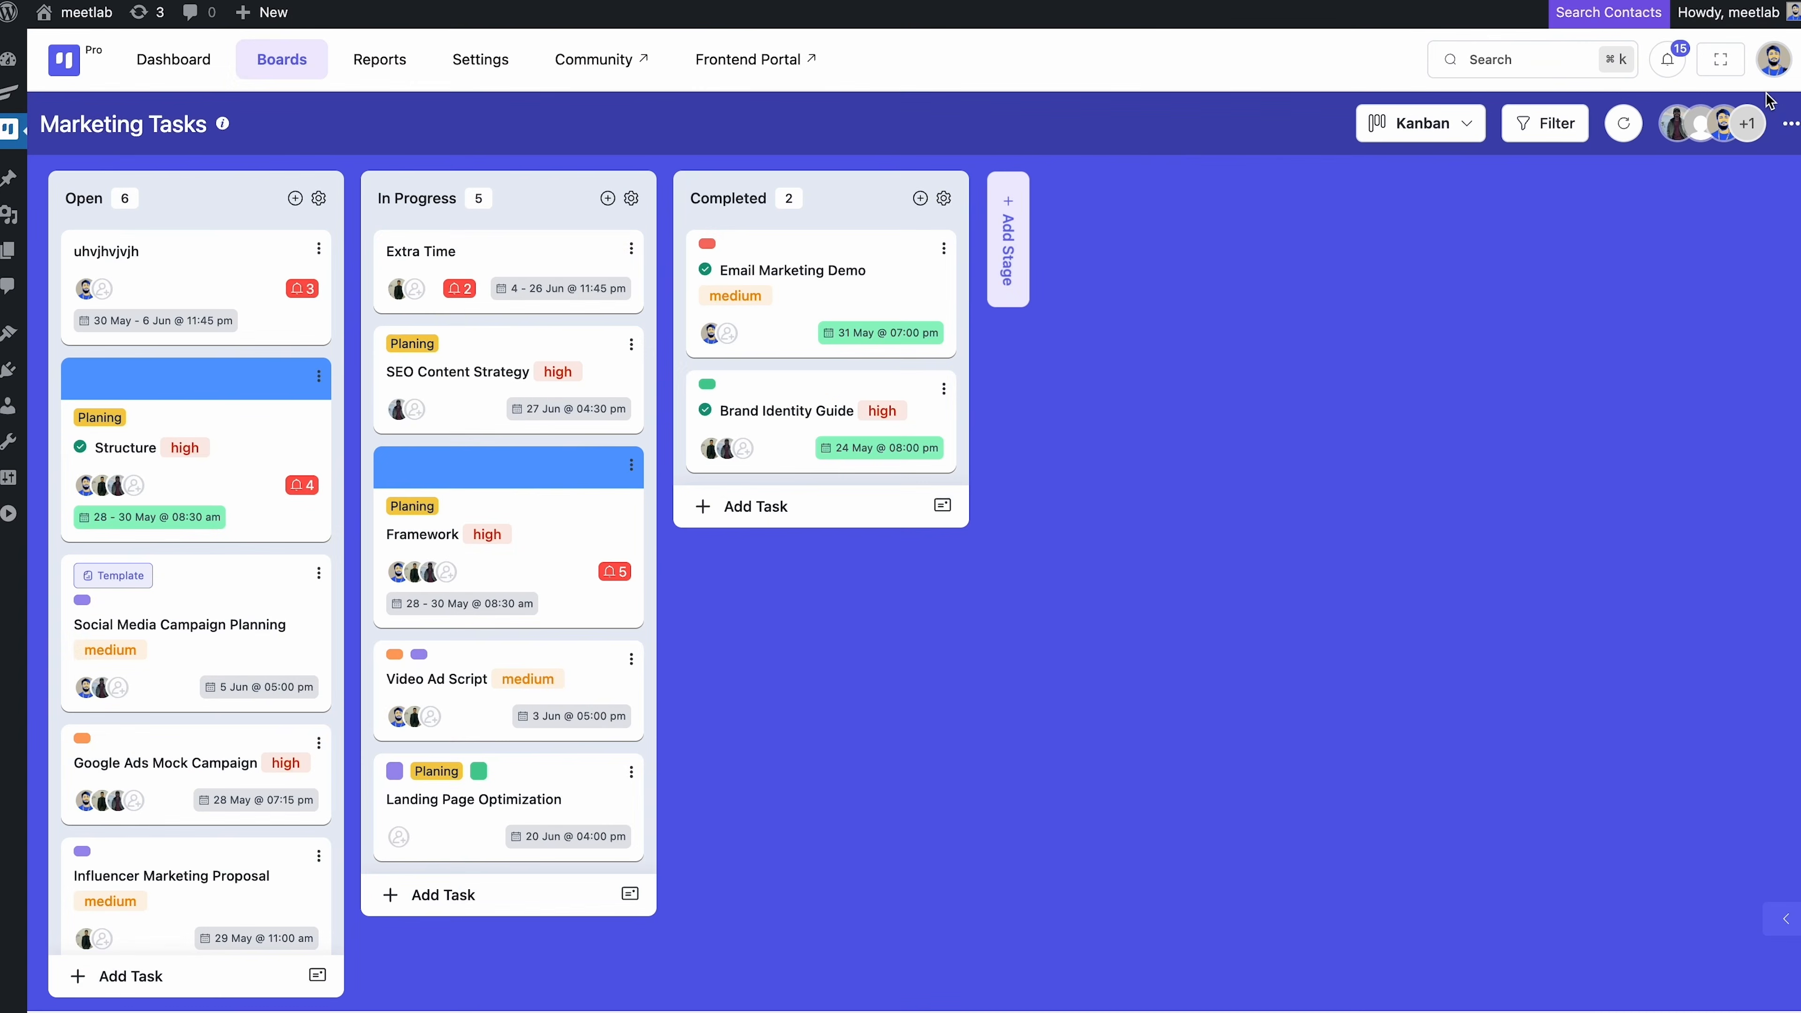
Look through the archived tasks and the Archive Board prompt, cancelling without archiving
left_click(1784, 126)
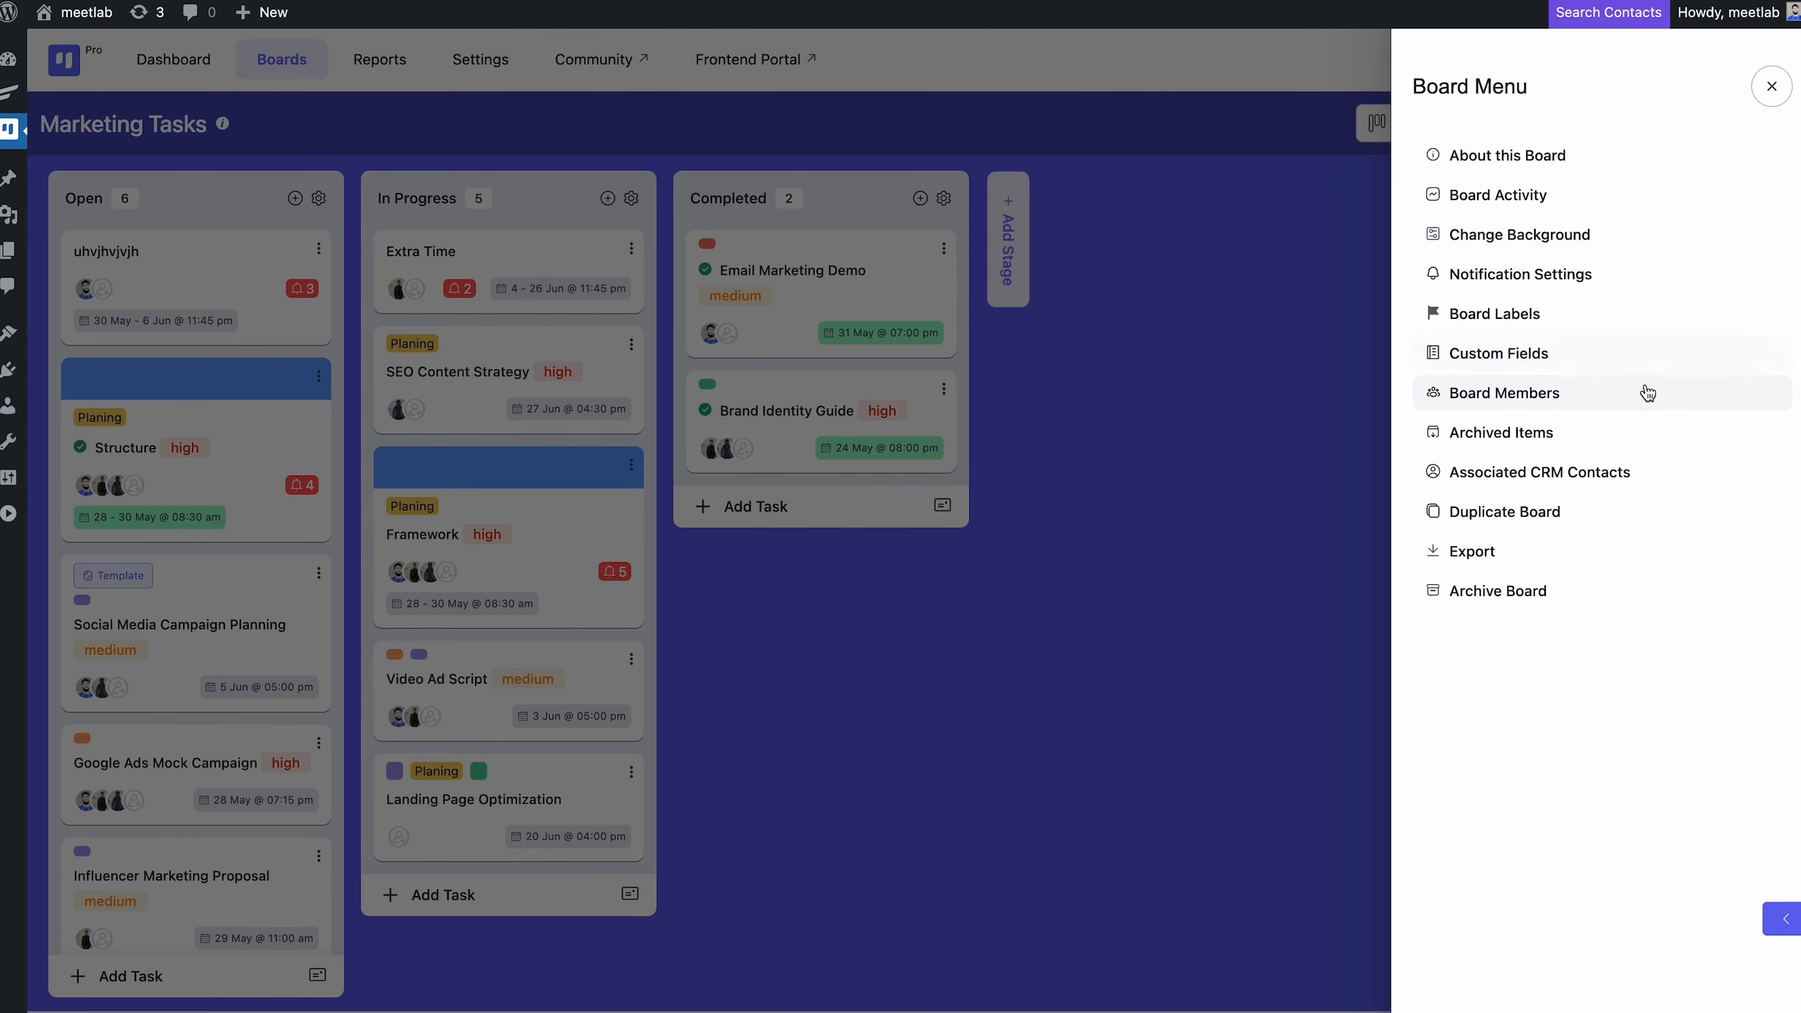
left_click(1605, 439)
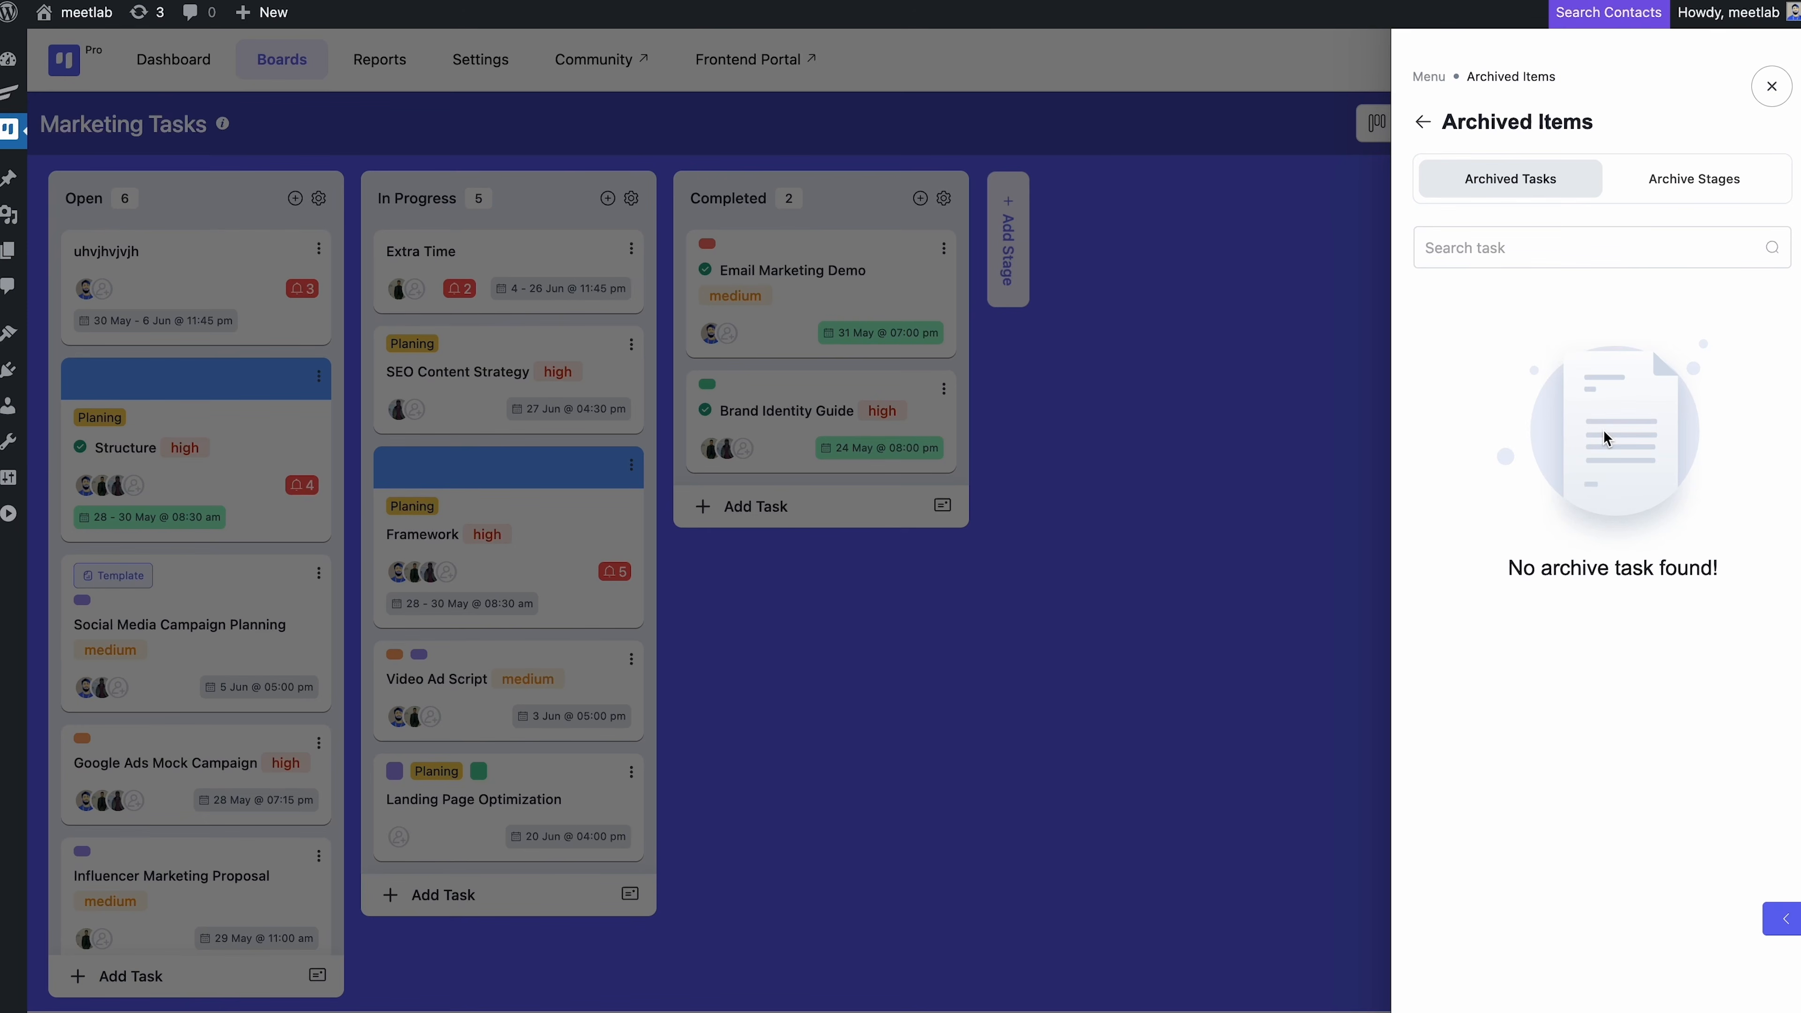
left_click(1771, 86)
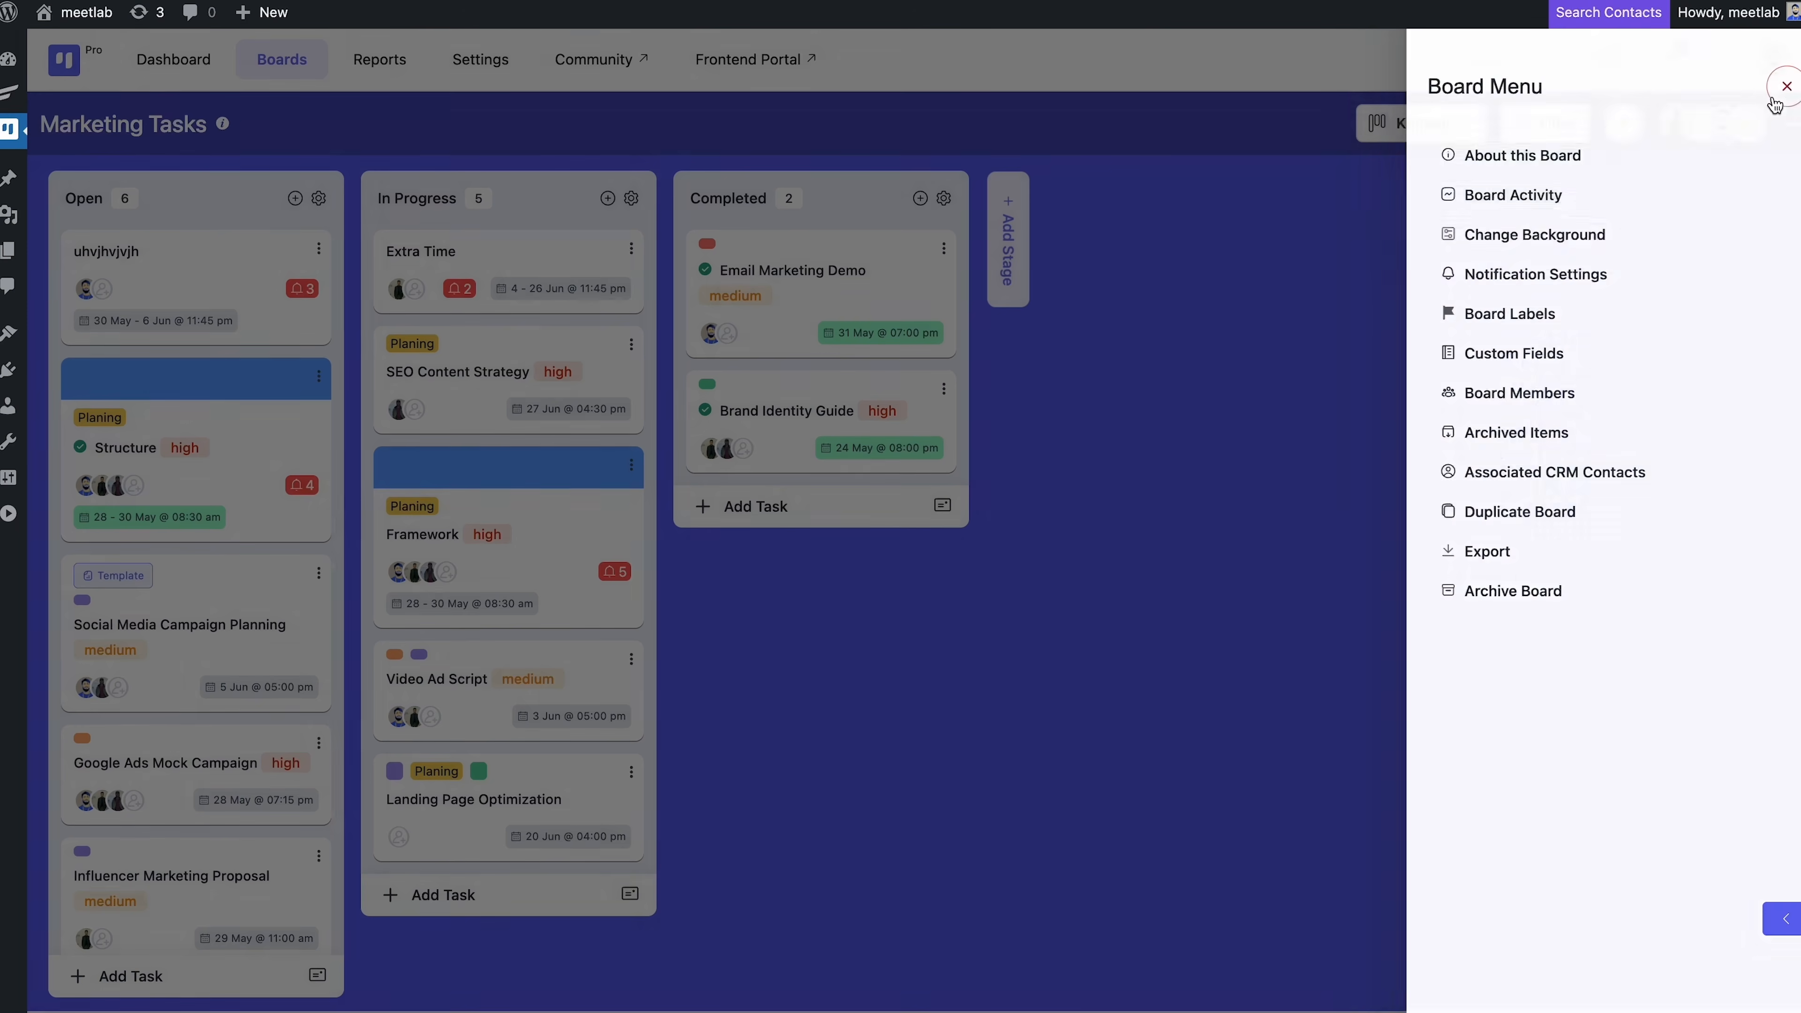
left_click(1783, 126)
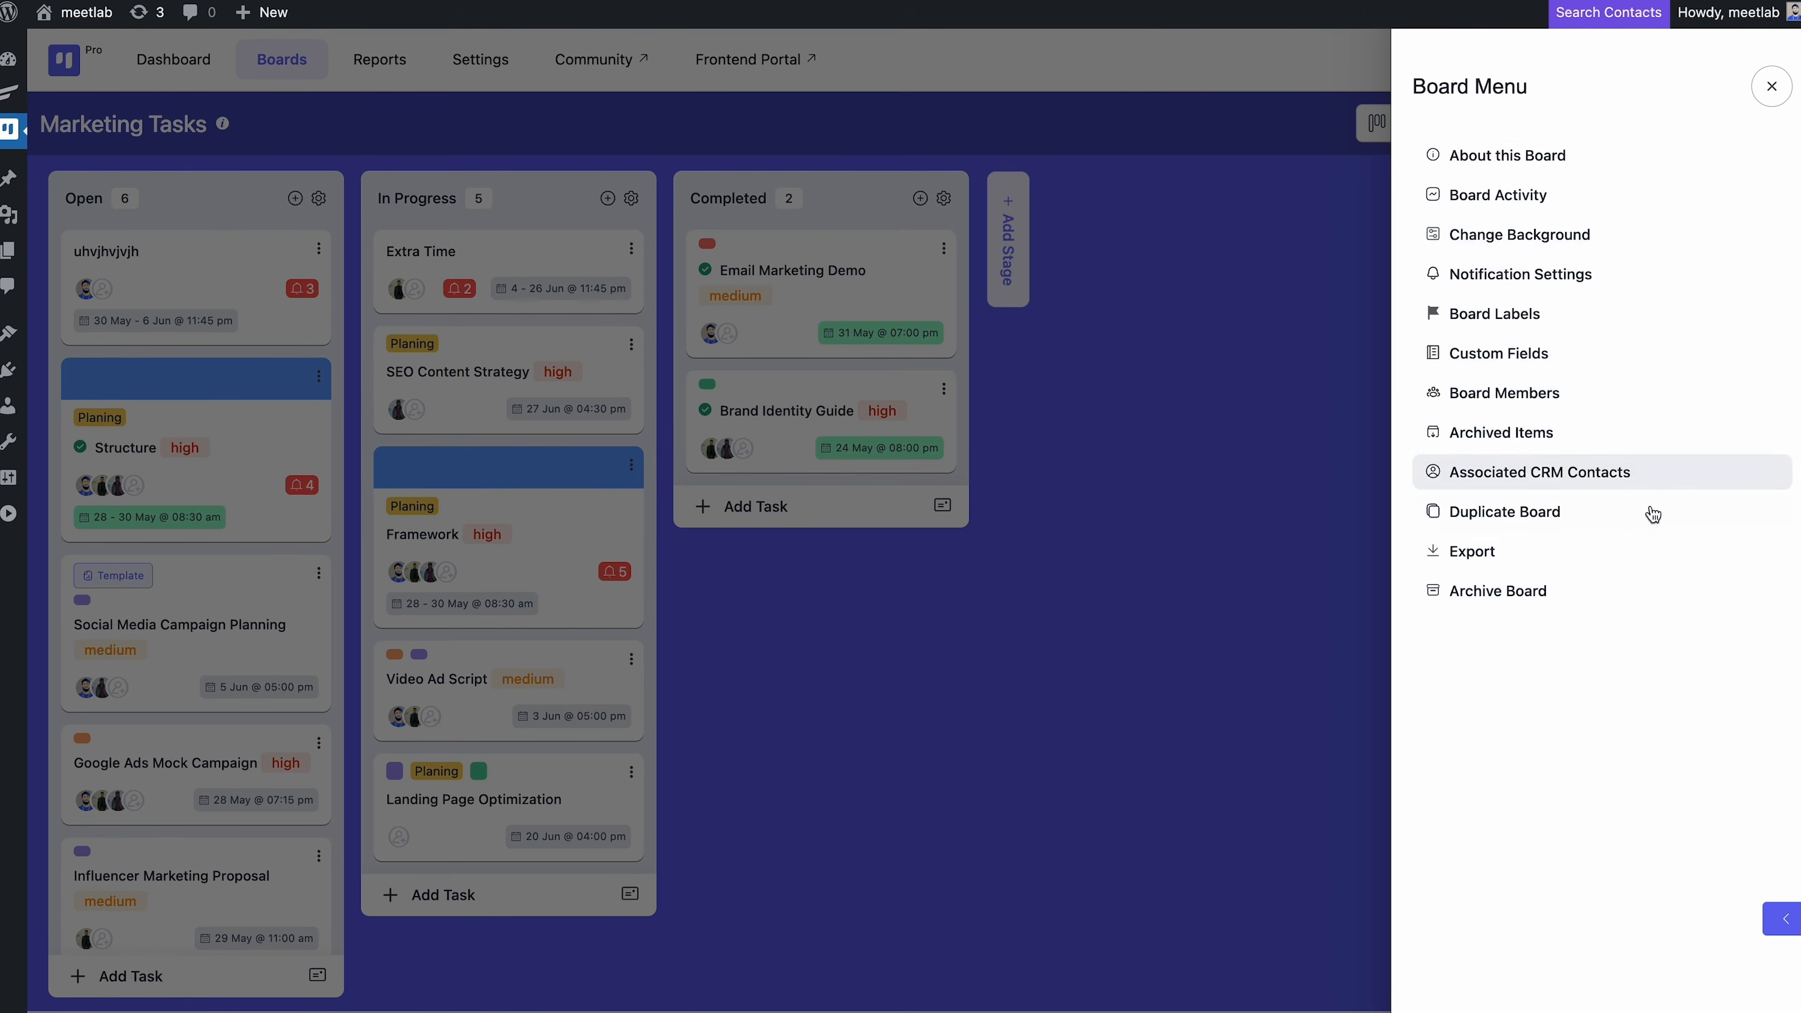
left_click(1580, 590)
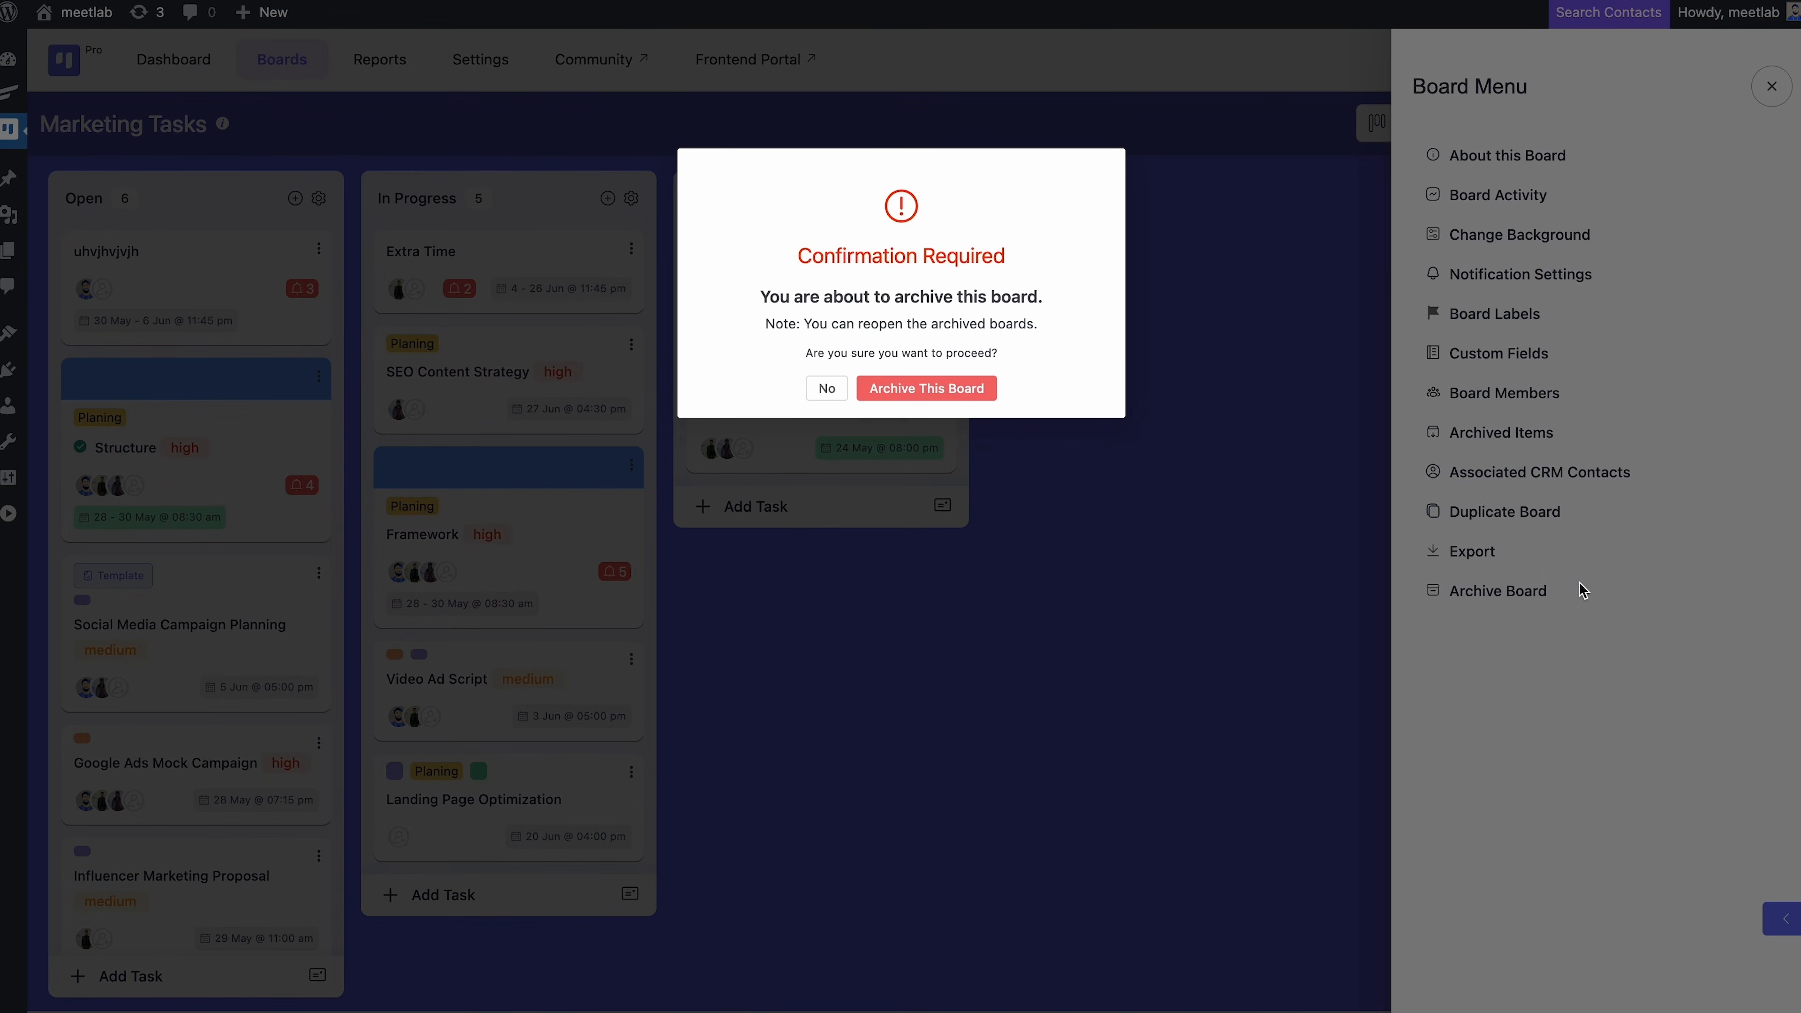
left_click(1580, 585)
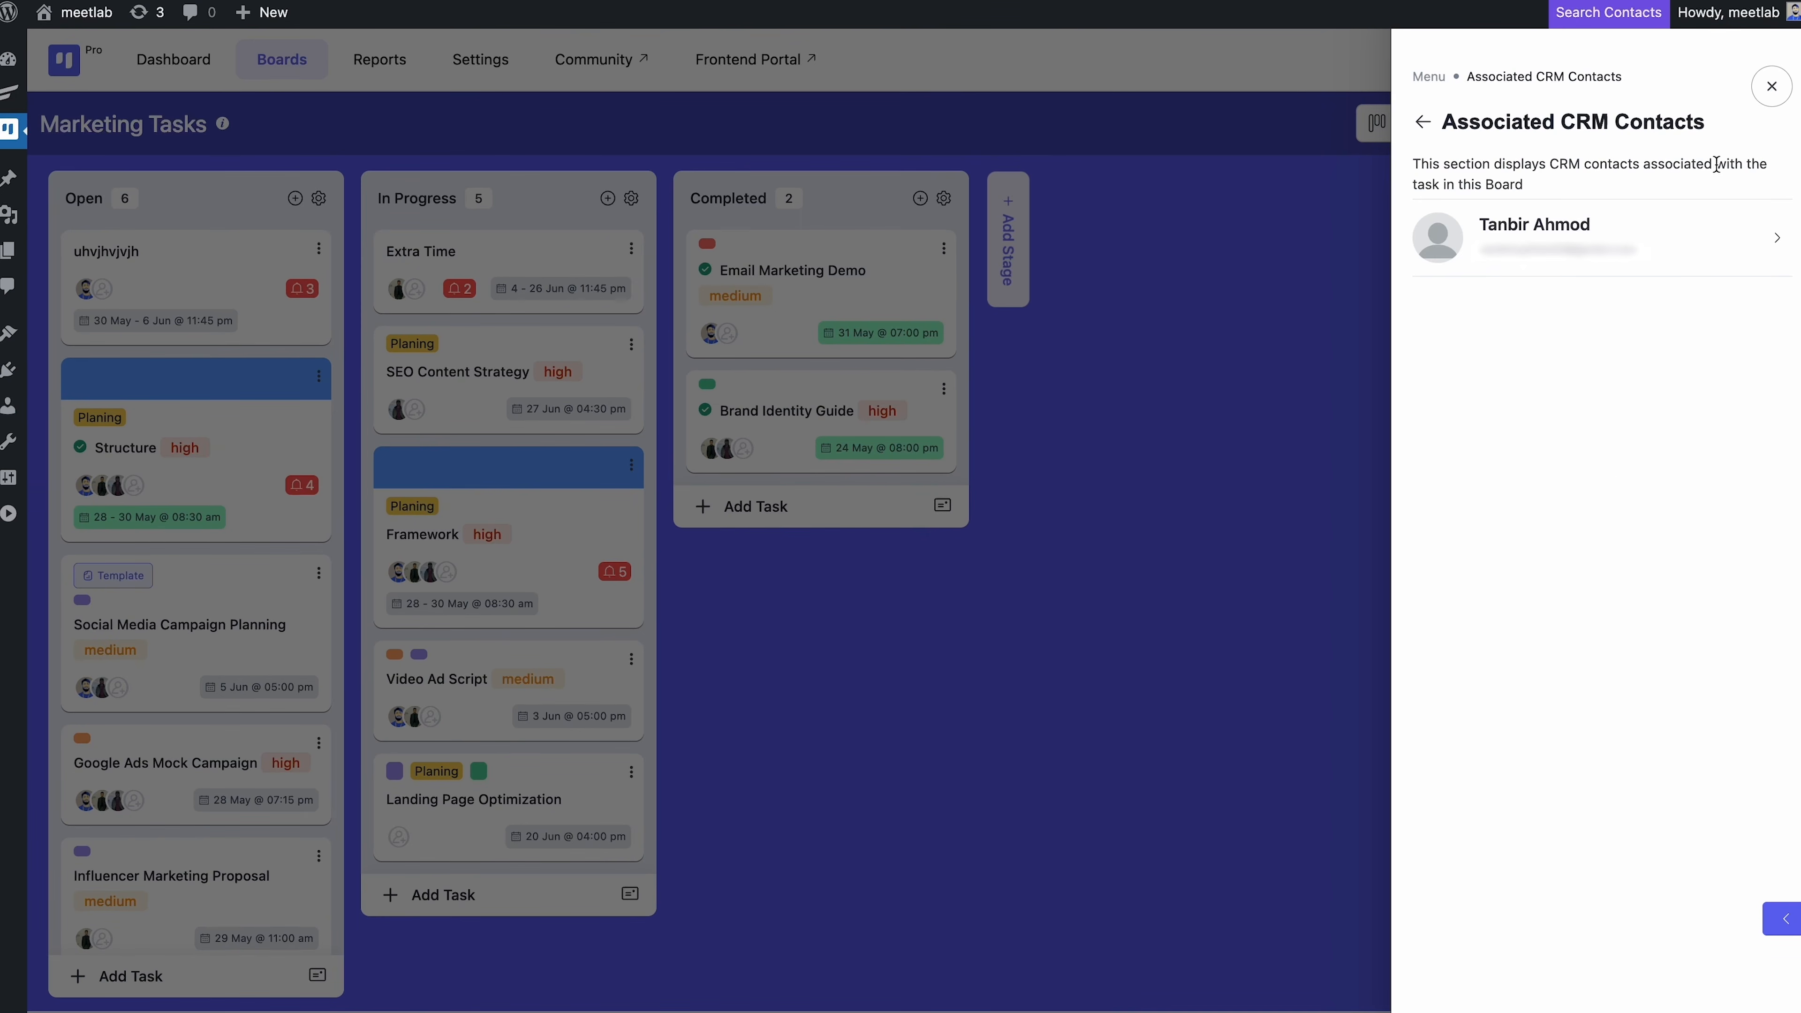
left_click(1771, 85)
Duplicate the board as 'Marketing Tasks - Copy', keeping its tasks and labels
left_click(1788, 126)
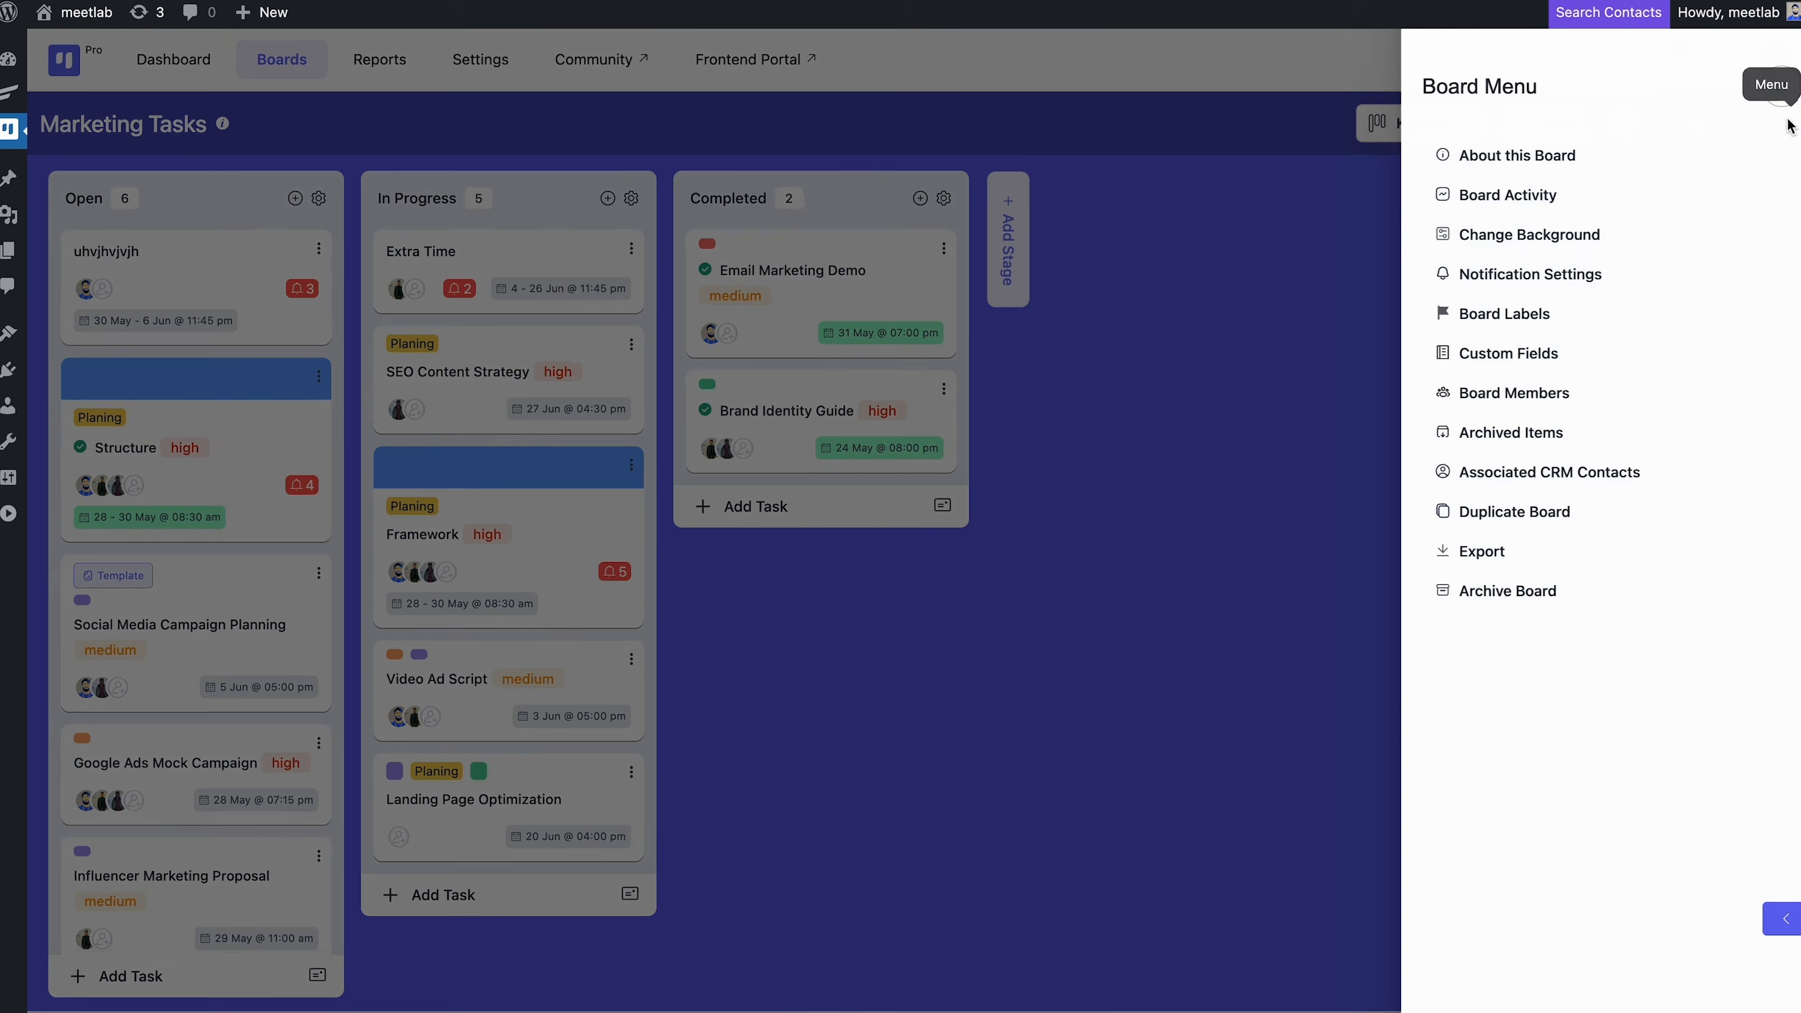
left_click(1671, 512)
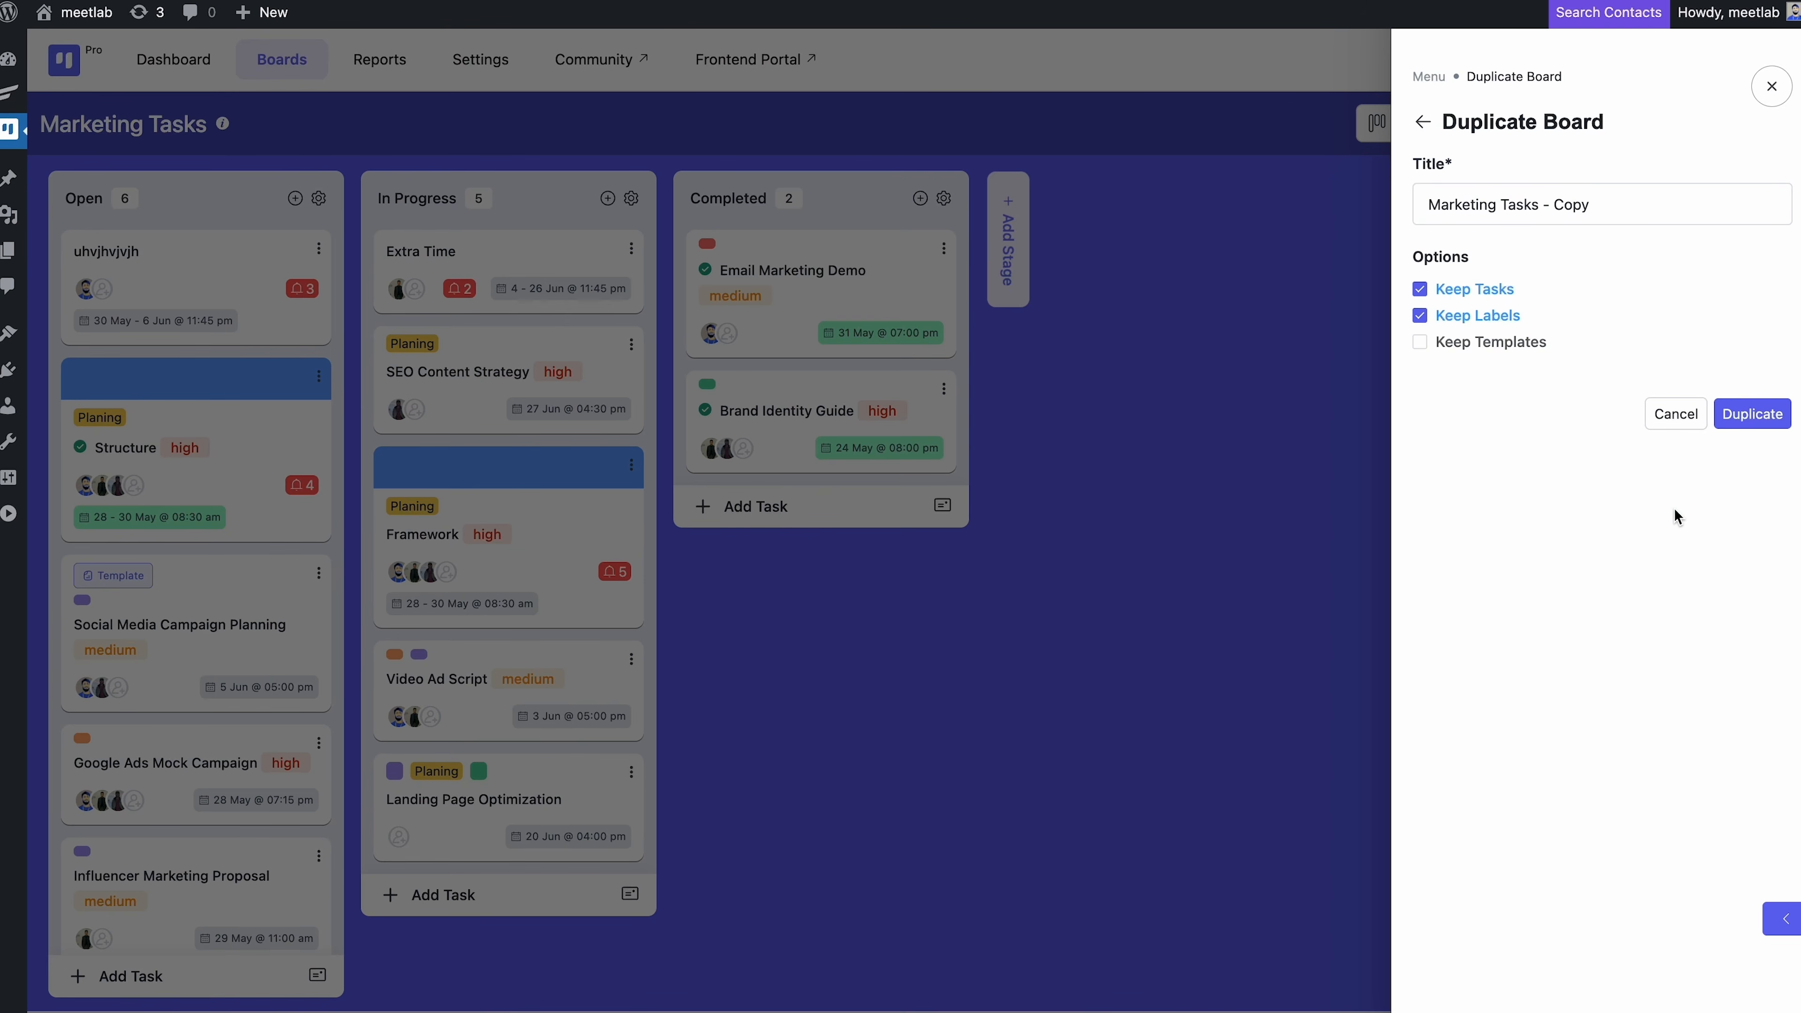
left_click(1748, 417)
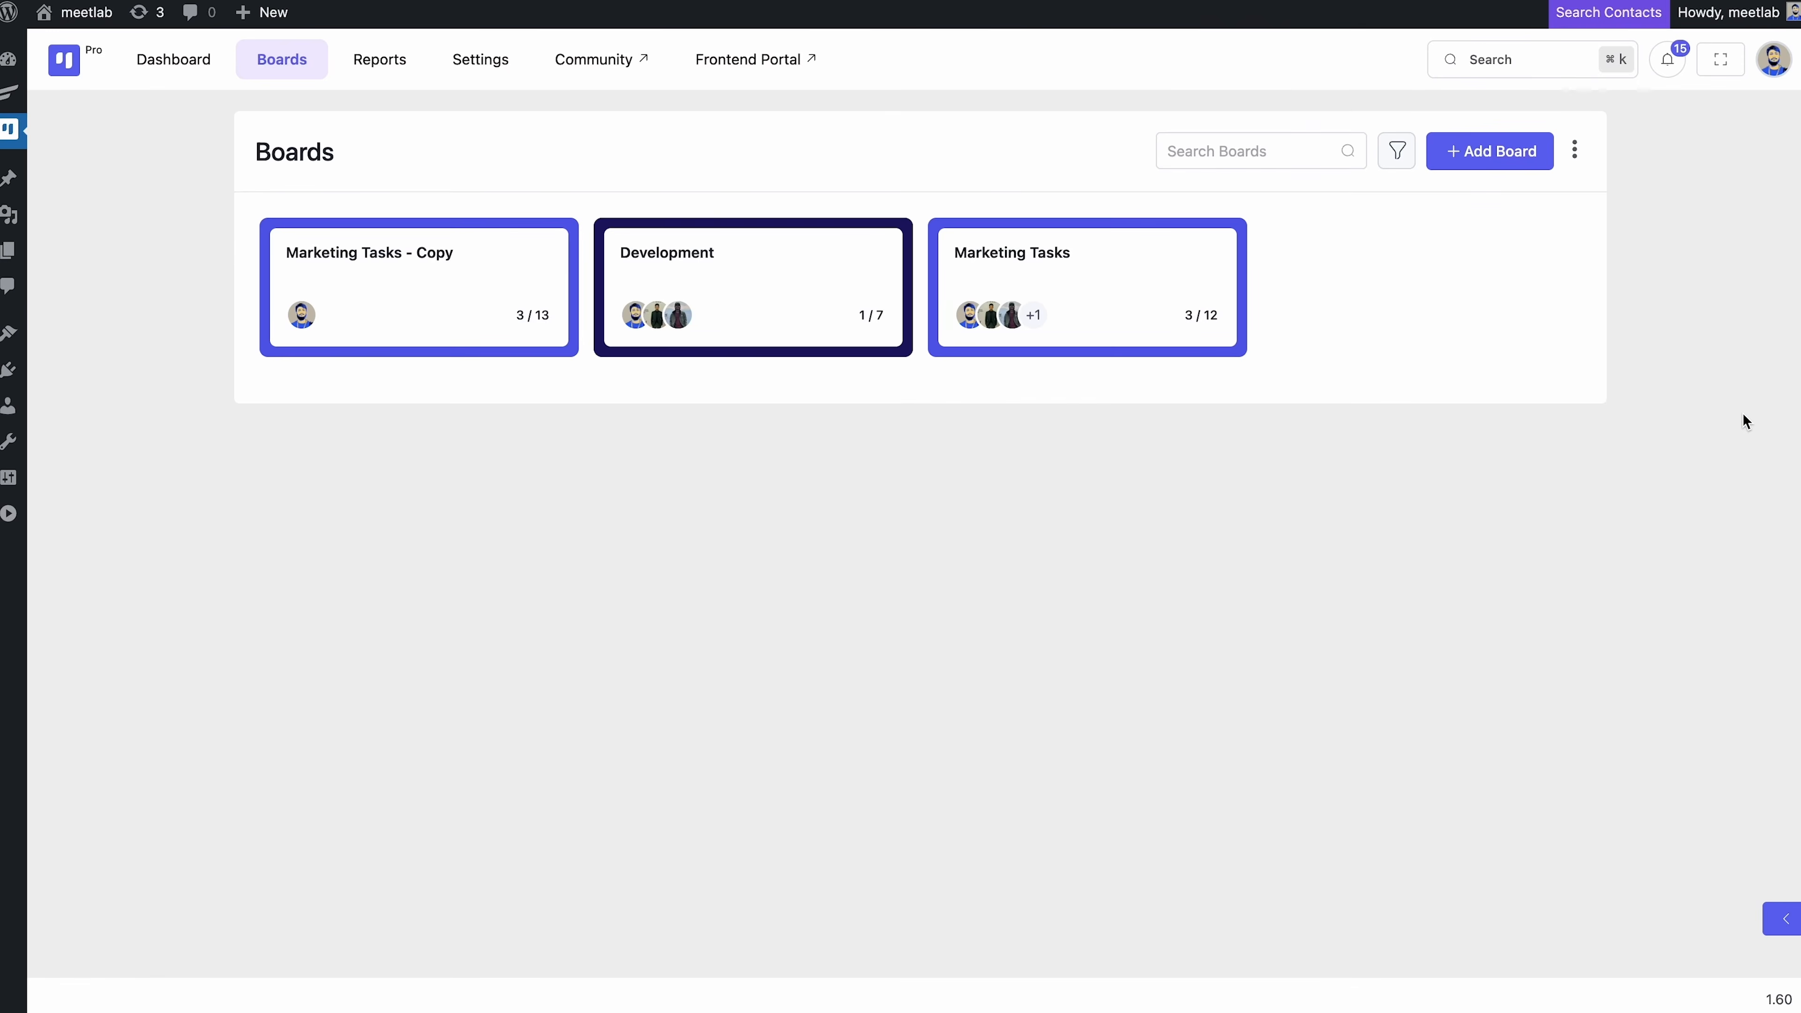